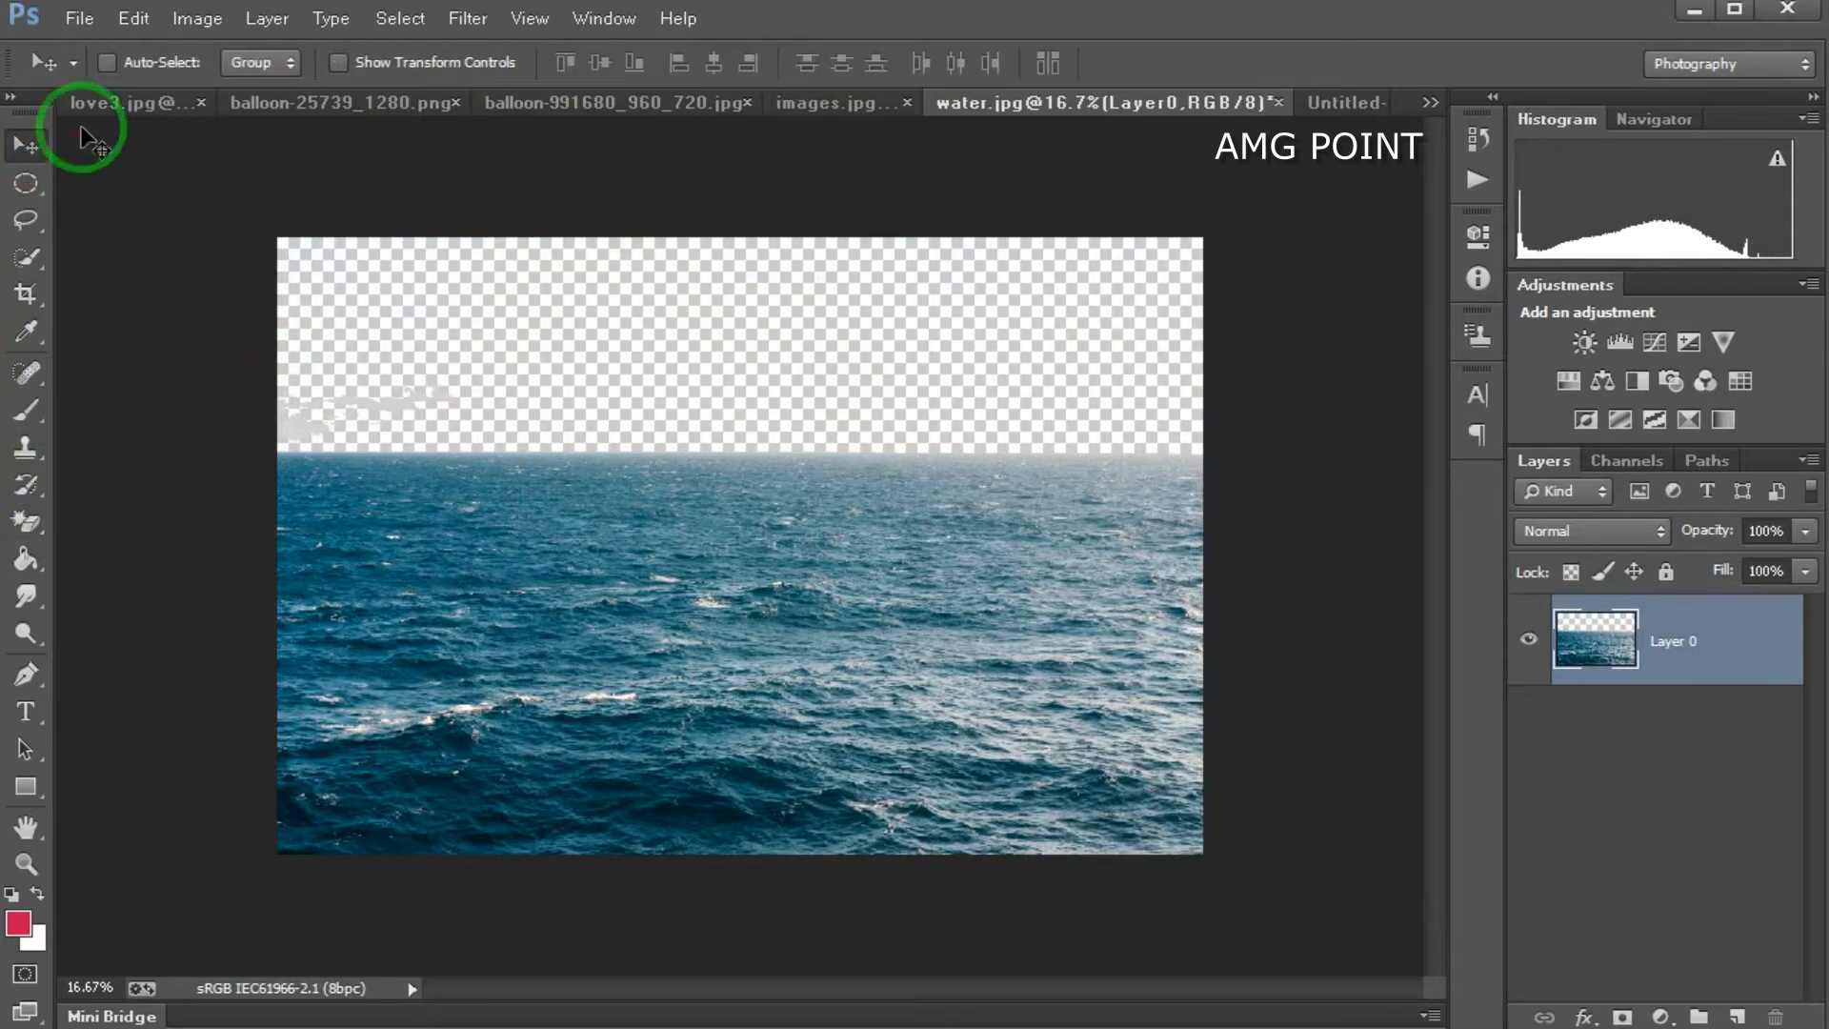
Step: Bring the water image into Untitled-1 and scale it to about 38% so the sea covers the lower half of the canvas
left_click_drag(512, 668, 768, 781)
key("ctrl+t")
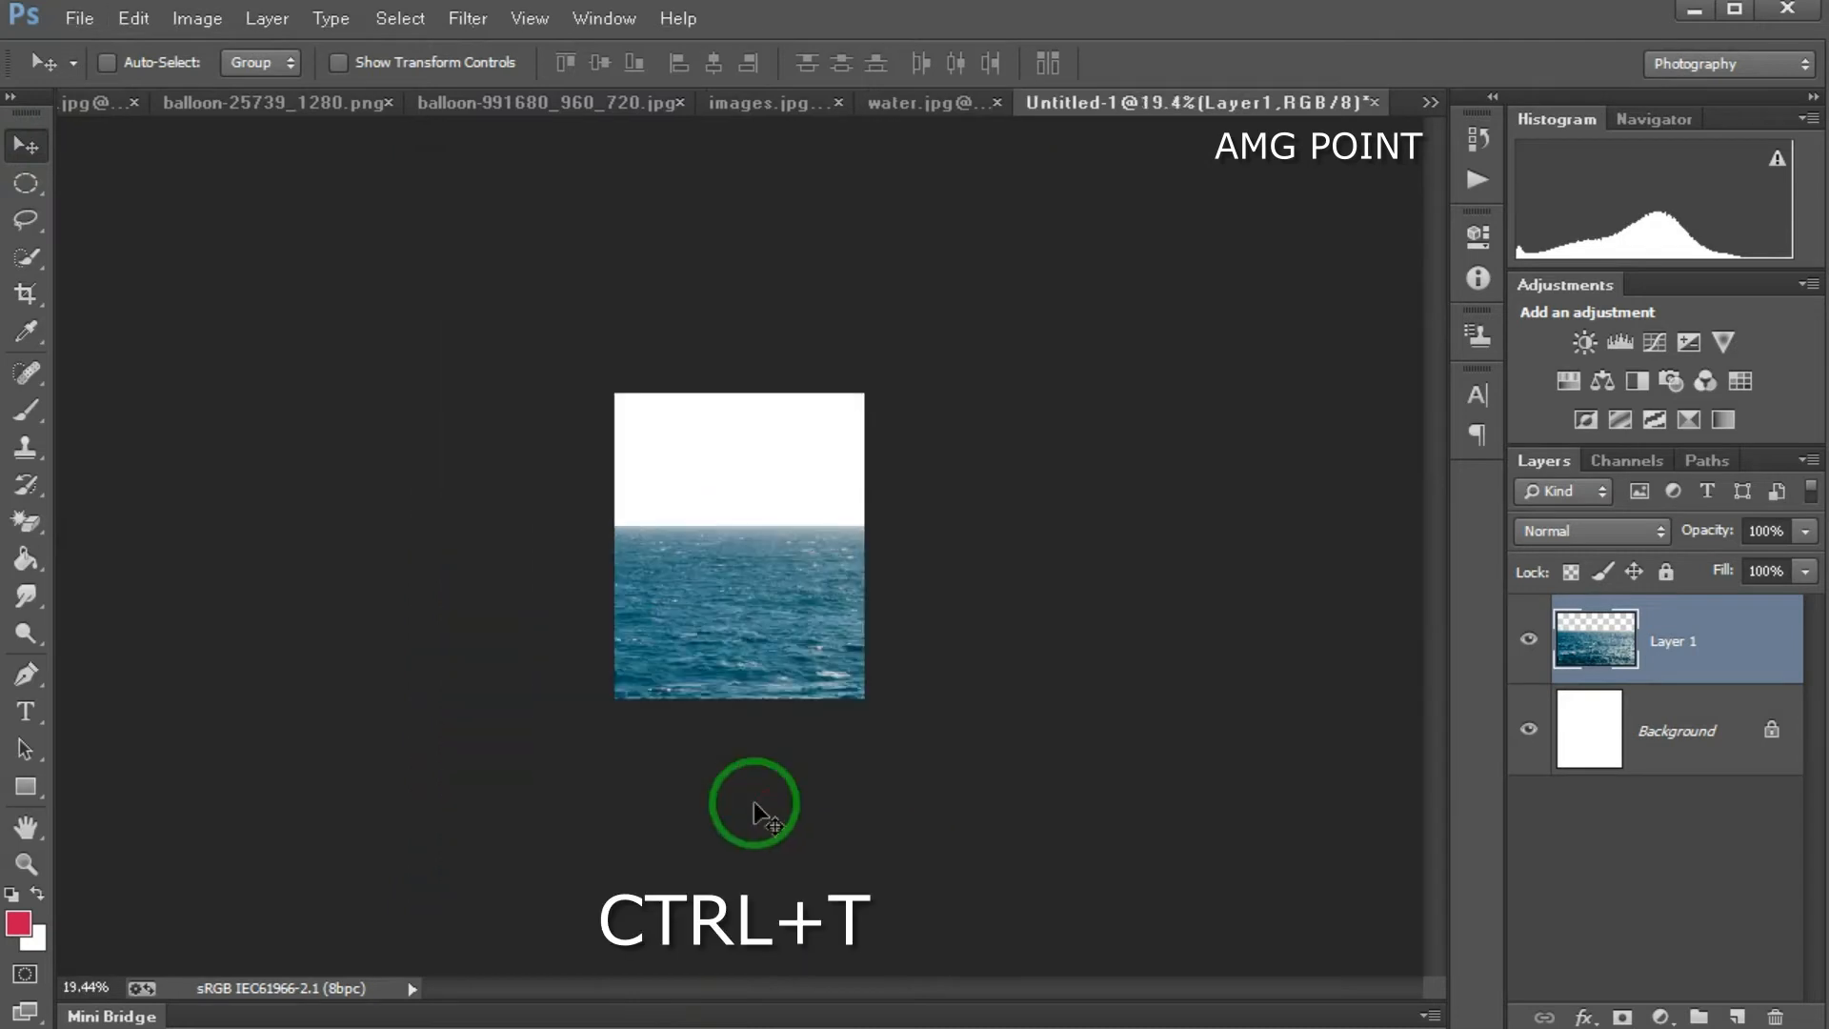
left_click_drag(376, 282, 1082, 741)
left_click_drag(1176, 829, 627, 563)
left_click_drag(905, 473, 934, 449)
left_click_drag(738, 622, 721, 618)
double_click(762, 629)
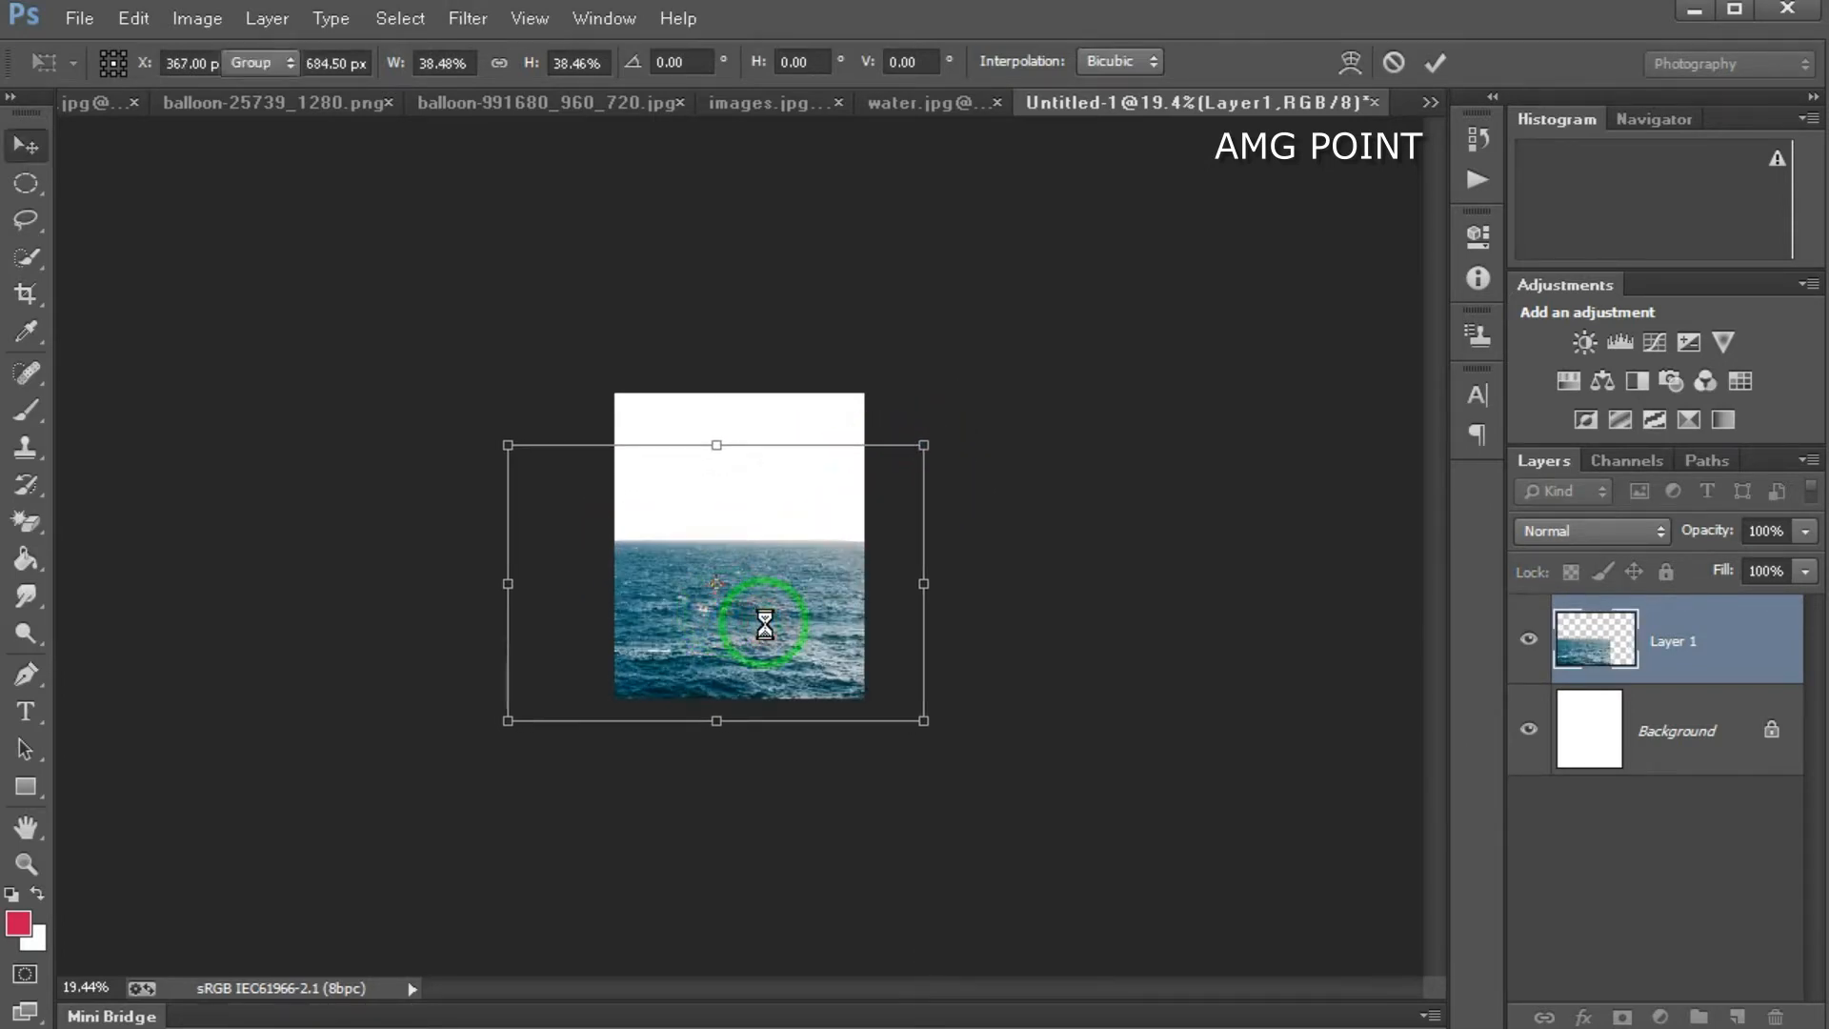
Step: Switch to clouds.jpg, convert its background into a regular layer and select the cloudy sky with the Quick Selection tool
left_click(1429, 102)
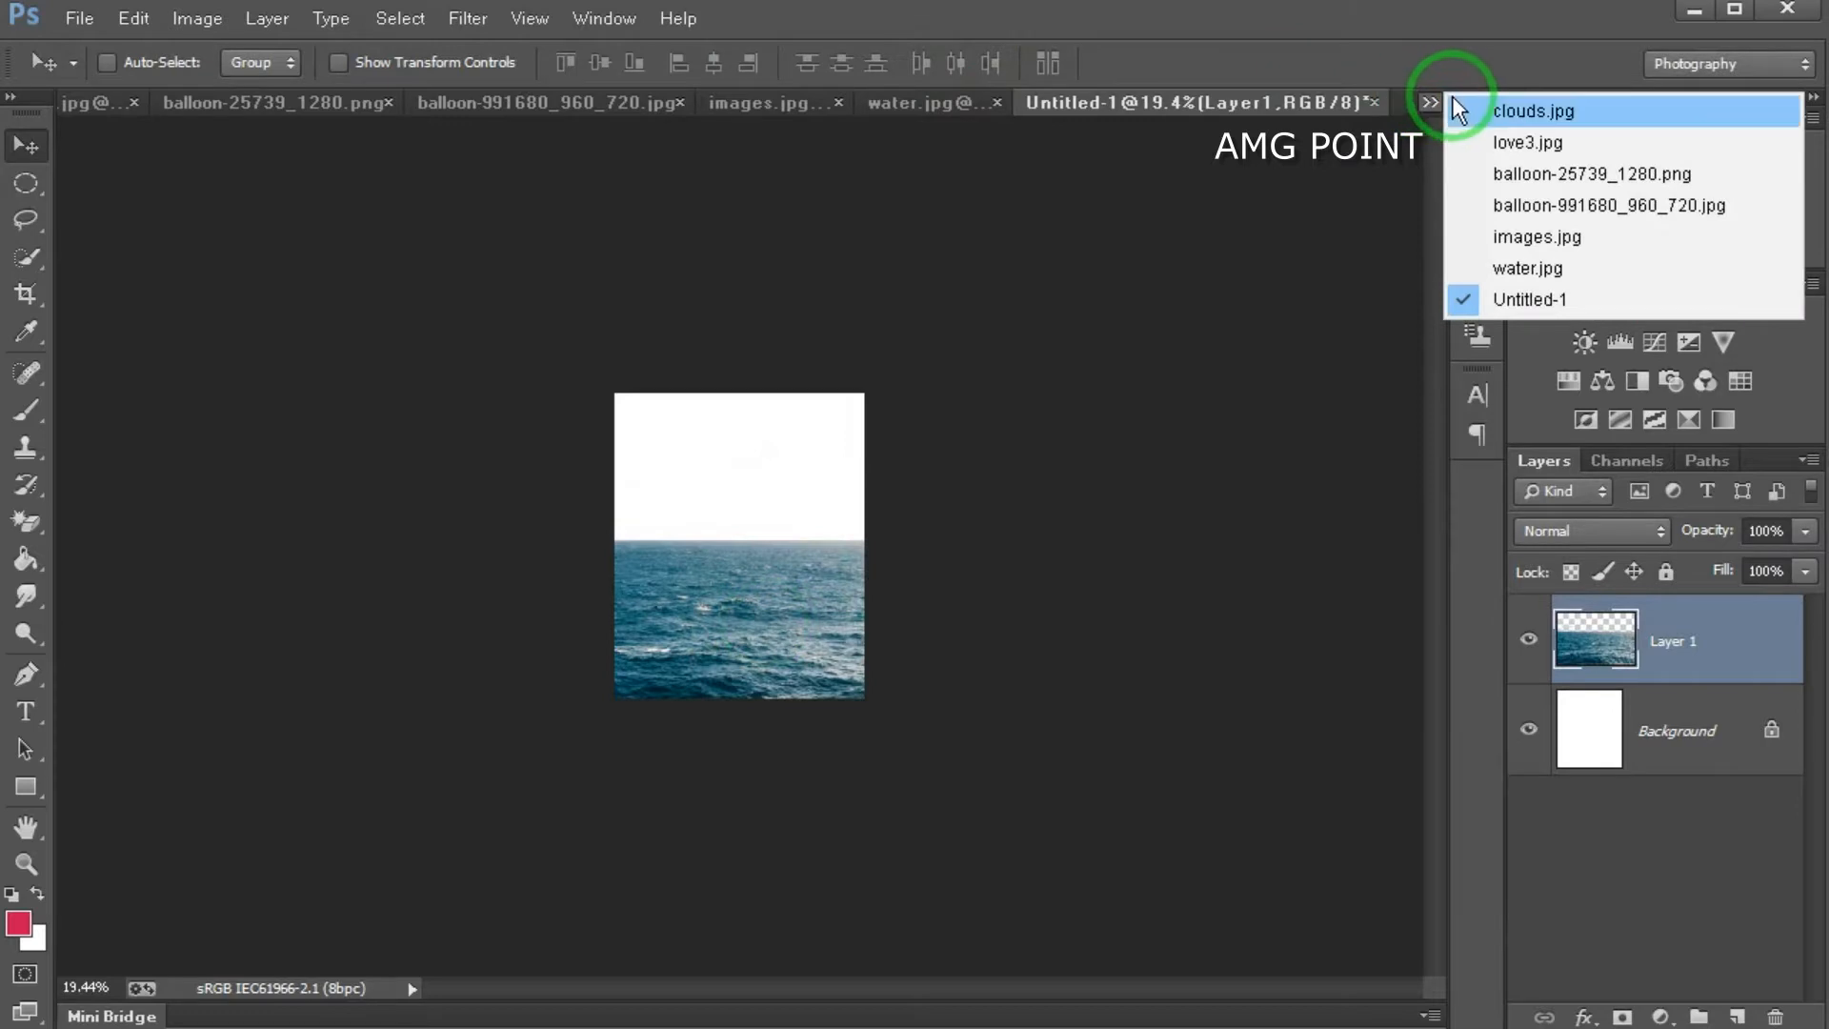
left_click(1467, 111)
double_click(1712, 629)
left_click(1601, 133)
left_click(25, 257)
mouse_move(456, 389)
left_mouse_down()
mouse_move(898, 584)
mouse_move(997, 601)
left_mouse_up()
Step: Copy the selected sky into the Untitled-1 document and place it over the upper part of the canvas
left_click(21, 150)
mouse_move(628, 520)
left_mouse_down()
mouse_move(741, 501)
mouse_move(630, 506)
left_mouse_up()
left_click_drag(209, 102, 1769, 228)
left_click_drag(1687, 285, 678, 527)
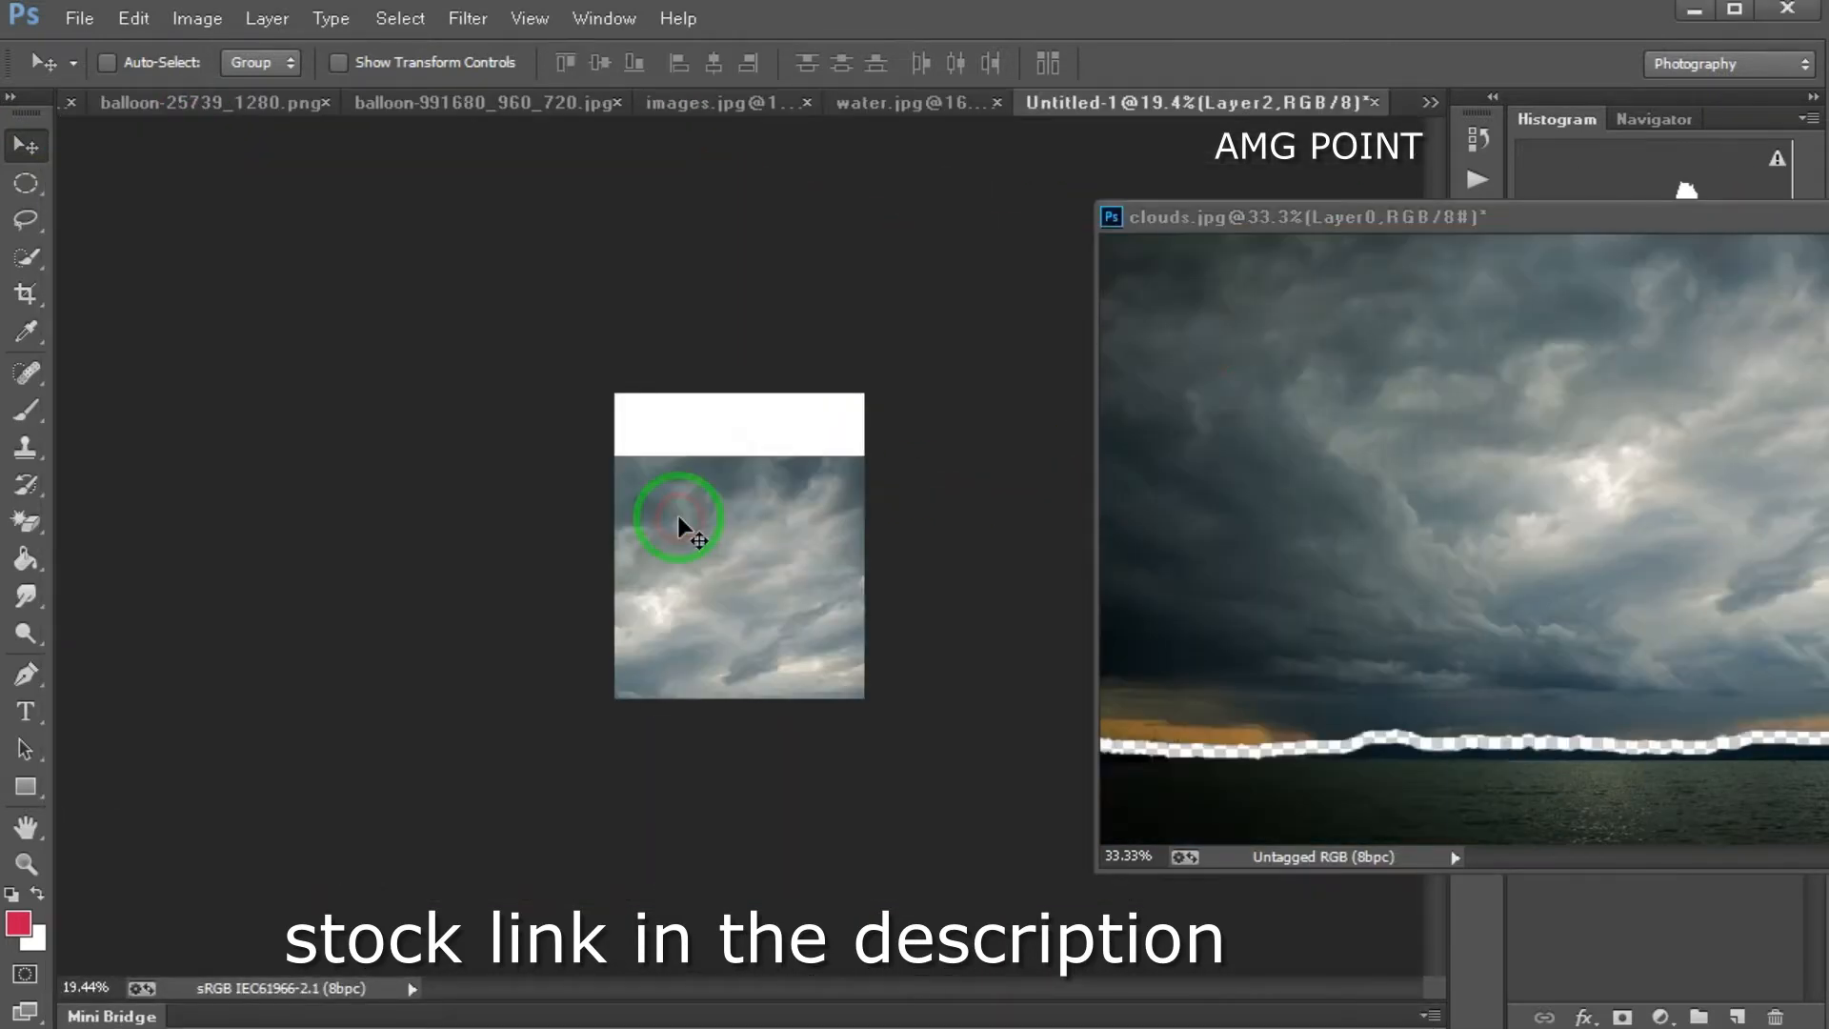
left_click_drag(1594, 217, 1004, 293)
left_click(1312, 291)
left_click_drag(787, 570, 797, 433)
Step: Scale the clouds layer to about 78% to fit the upper canvas and place it beneath the sea layer
scroll(782, 448, "down", 3)
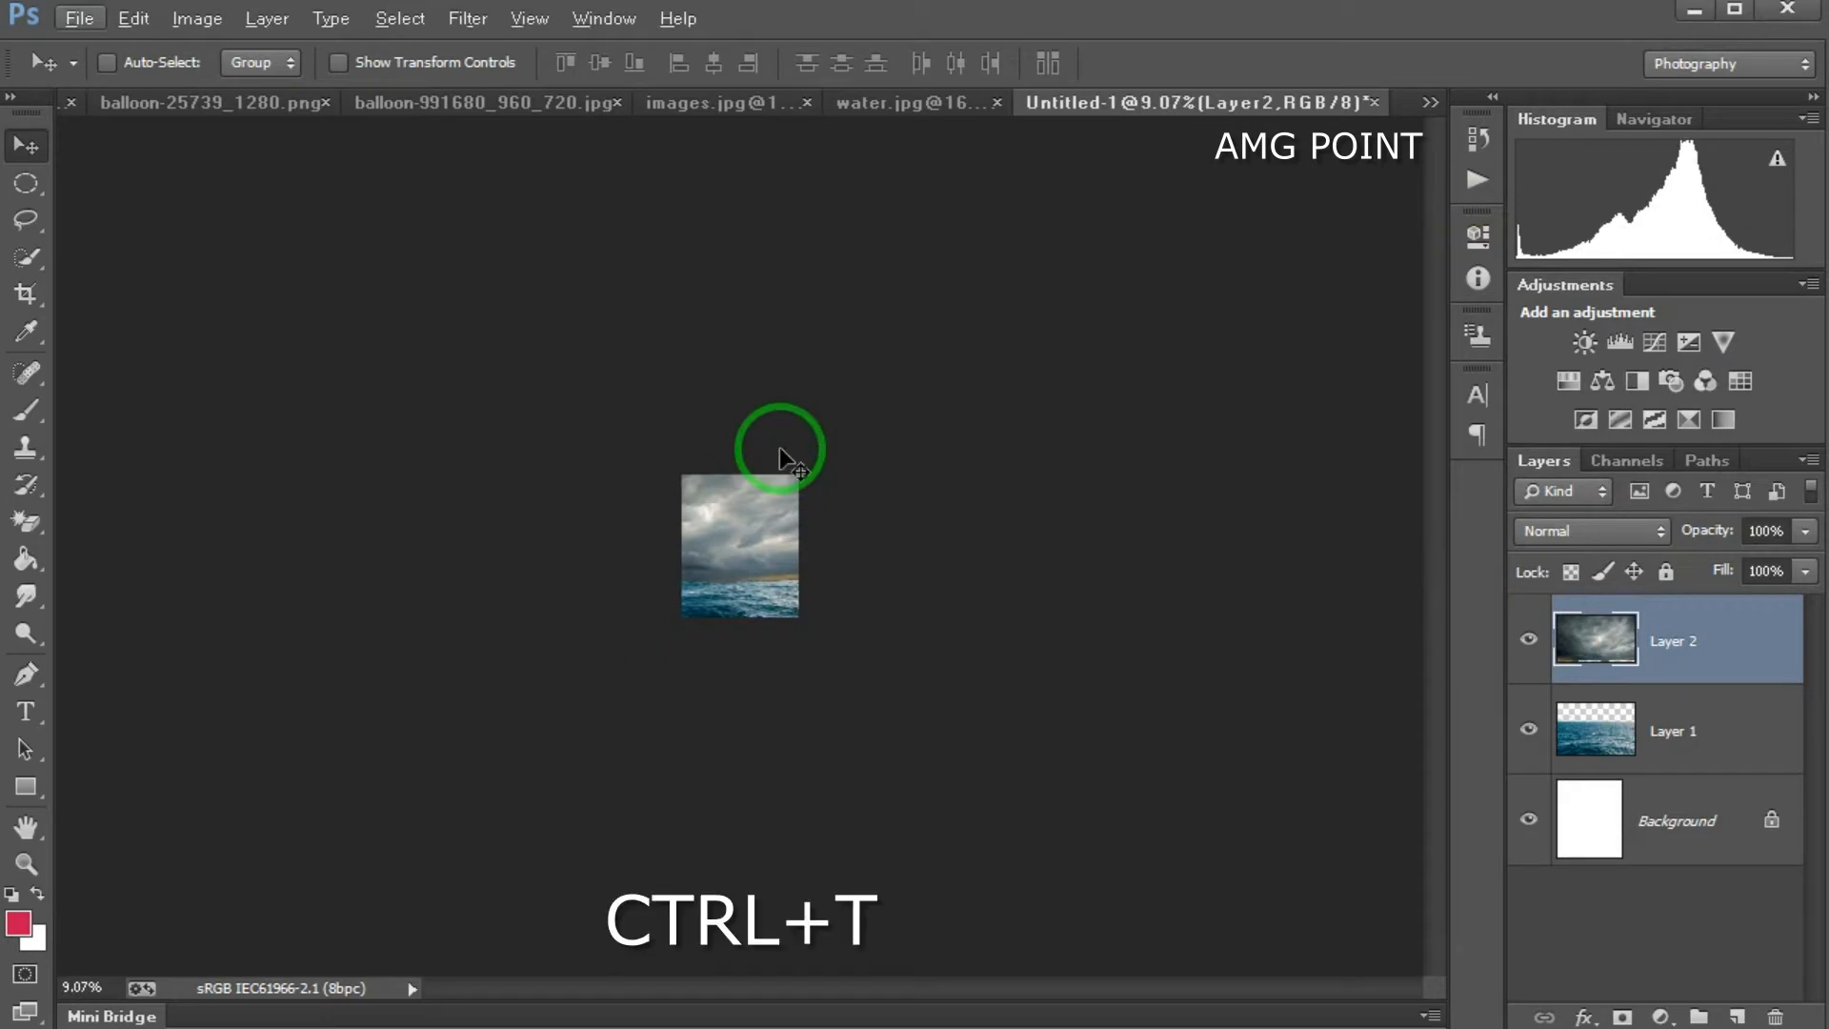
key("ctrl+t")
left_click_drag(566, 448, 669, 499)
mouse_move(785, 551)
left_mouse_down()
mouse_move(781, 516)
mouse_move(874, 598)
mouse_move(760, 523)
mouse_move(781, 552)
left_mouse_up()
scroll(782, 552, "up", 10)
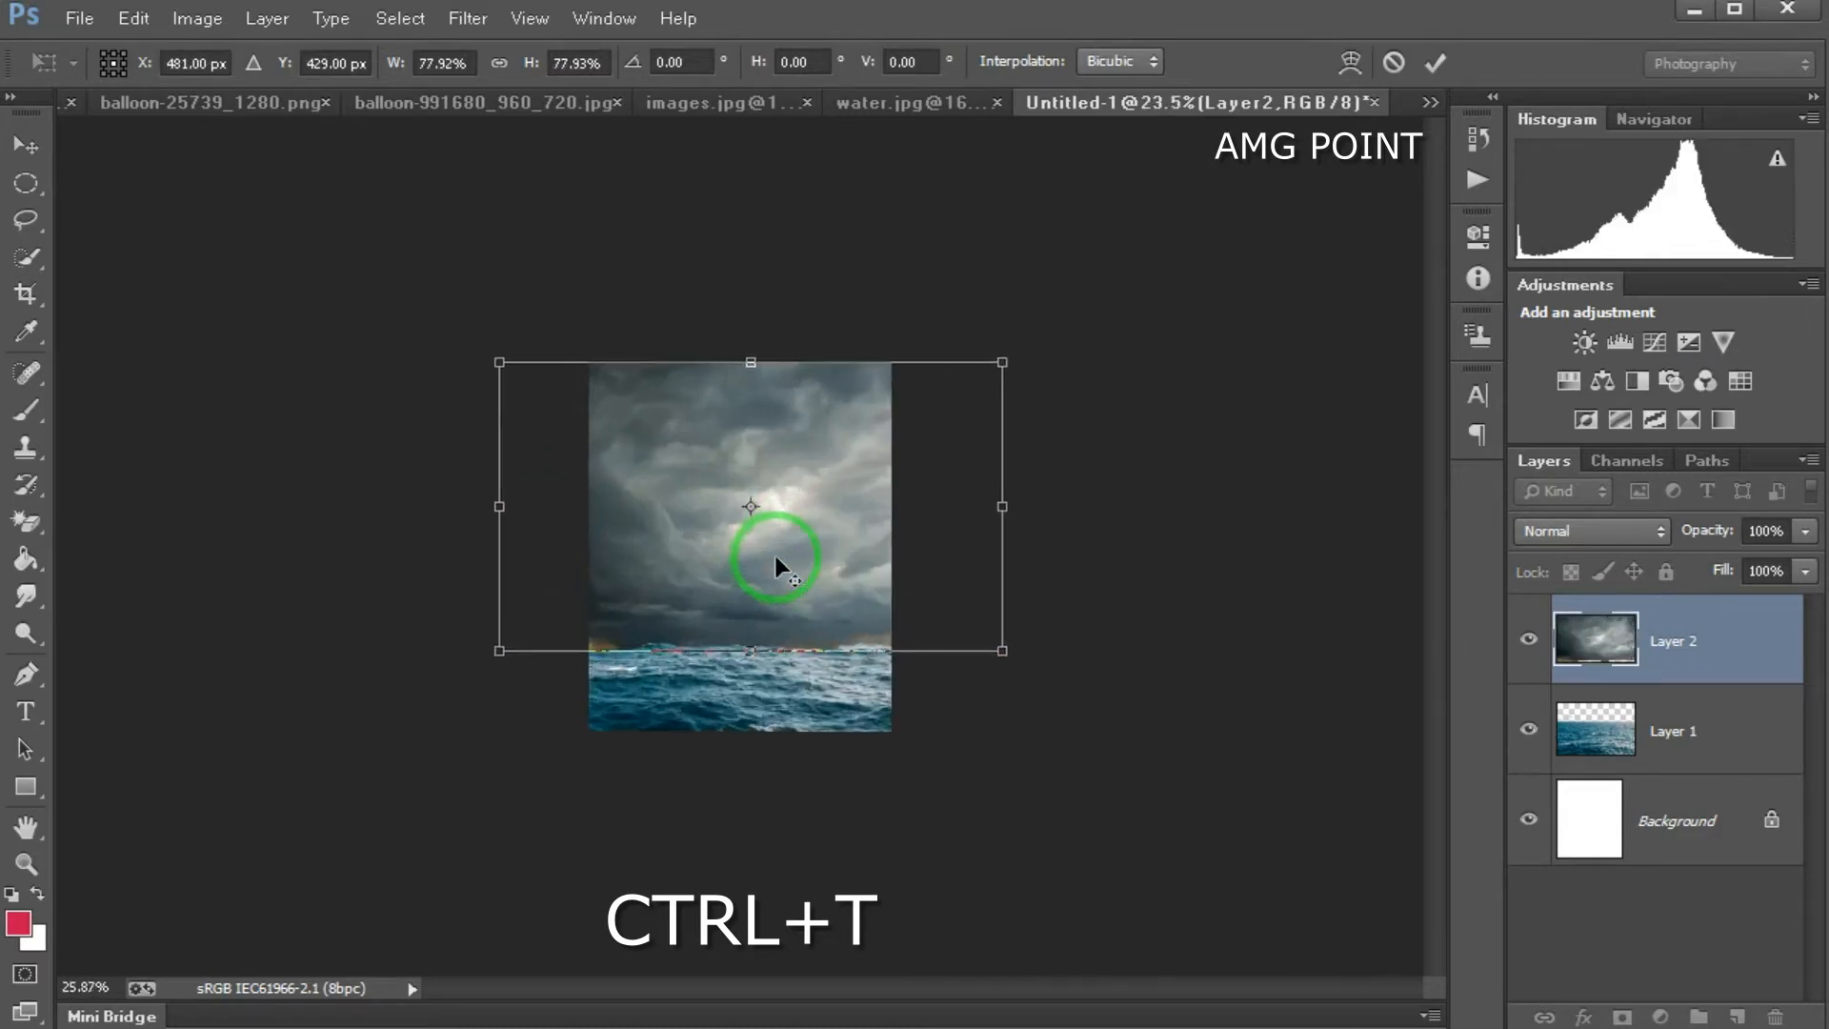
scroll(776, 556, "up", 2)
scroll(773, 534, "down", 4)
left_click_drag(936, 598, 912, 576)
key("Return")
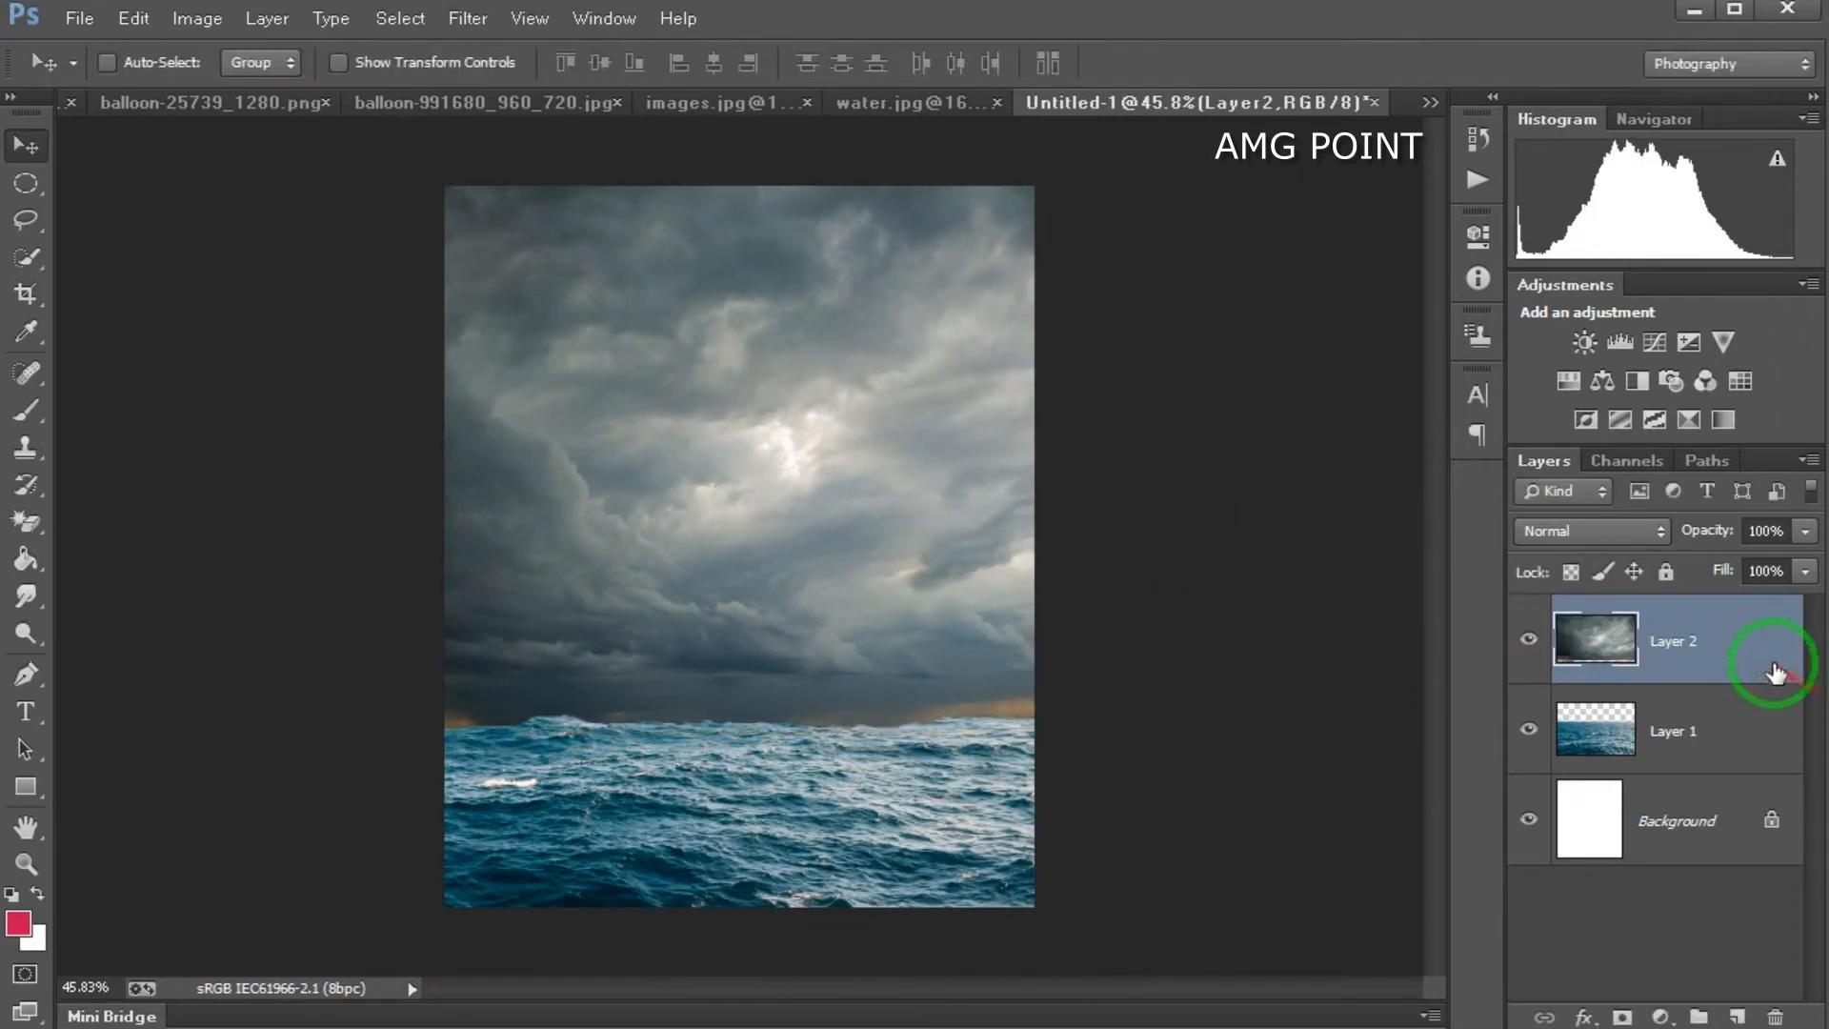
left_click_drag(1758, 672, 1758, 753)
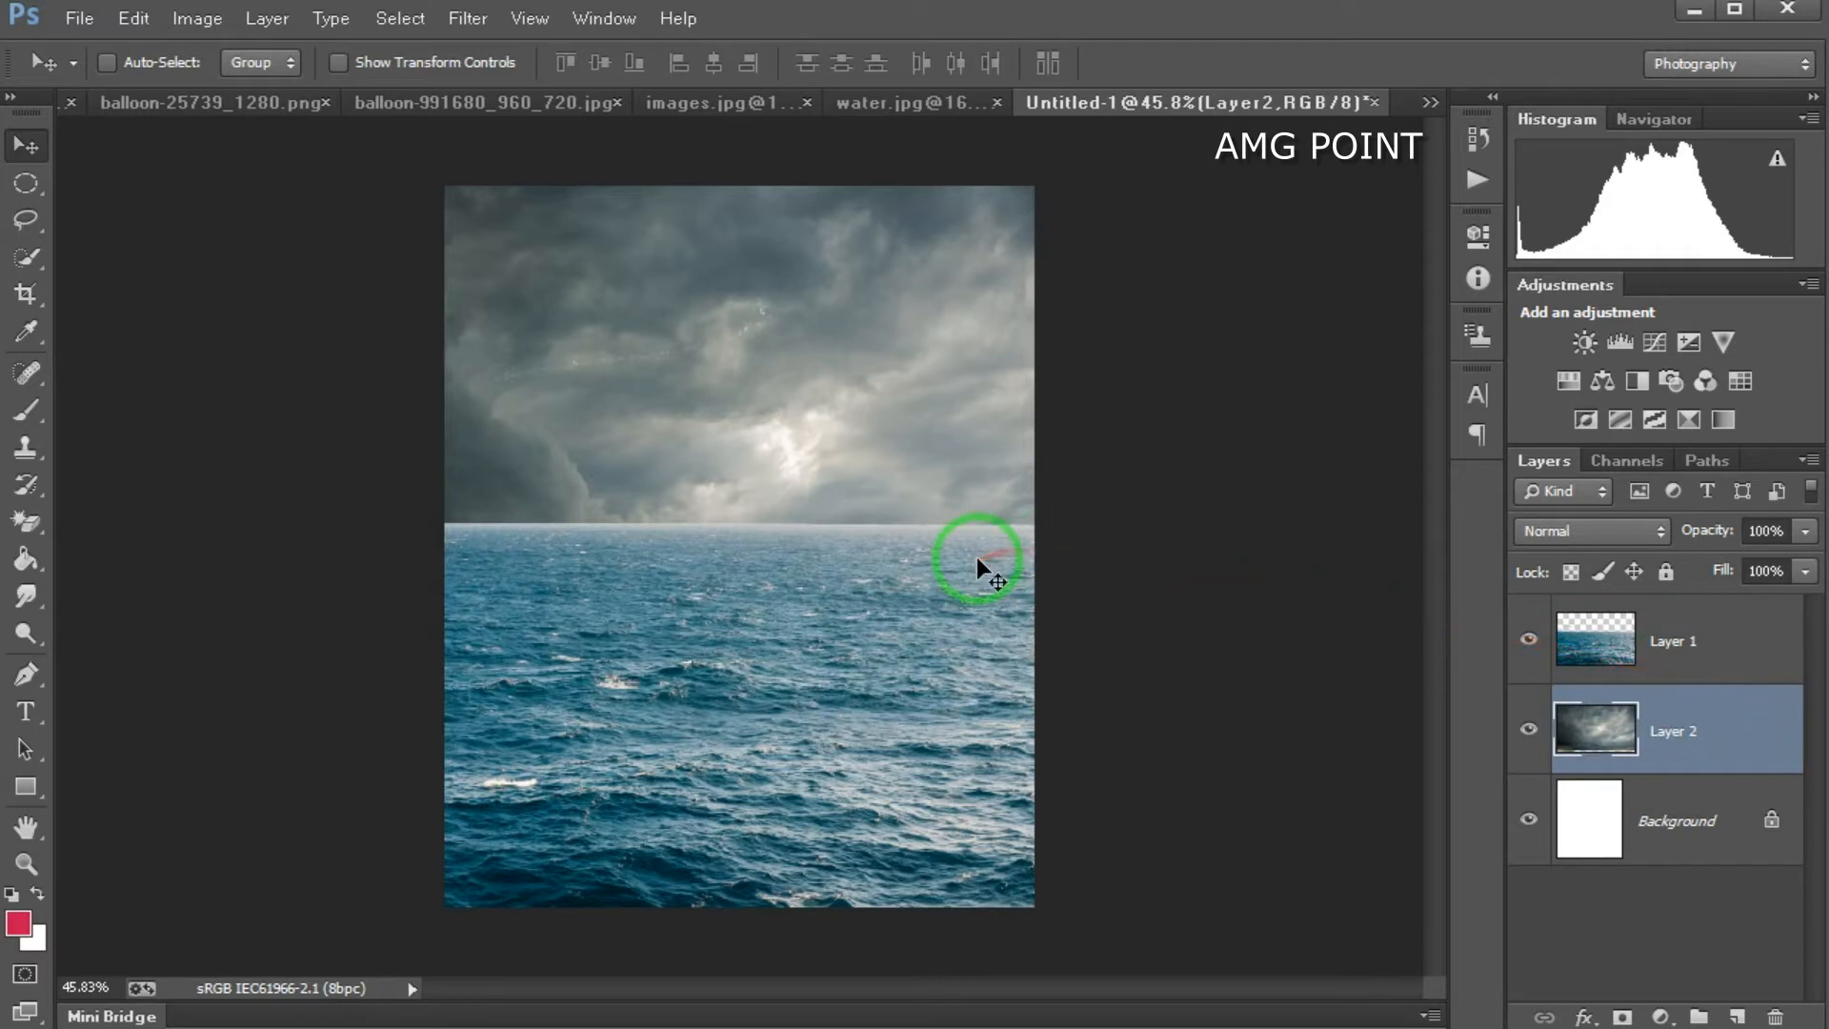
Step: Add a layer mask to the sea layer and set up a black soft round brush of 118 px with 0% hardness
left_click(1677, 633)
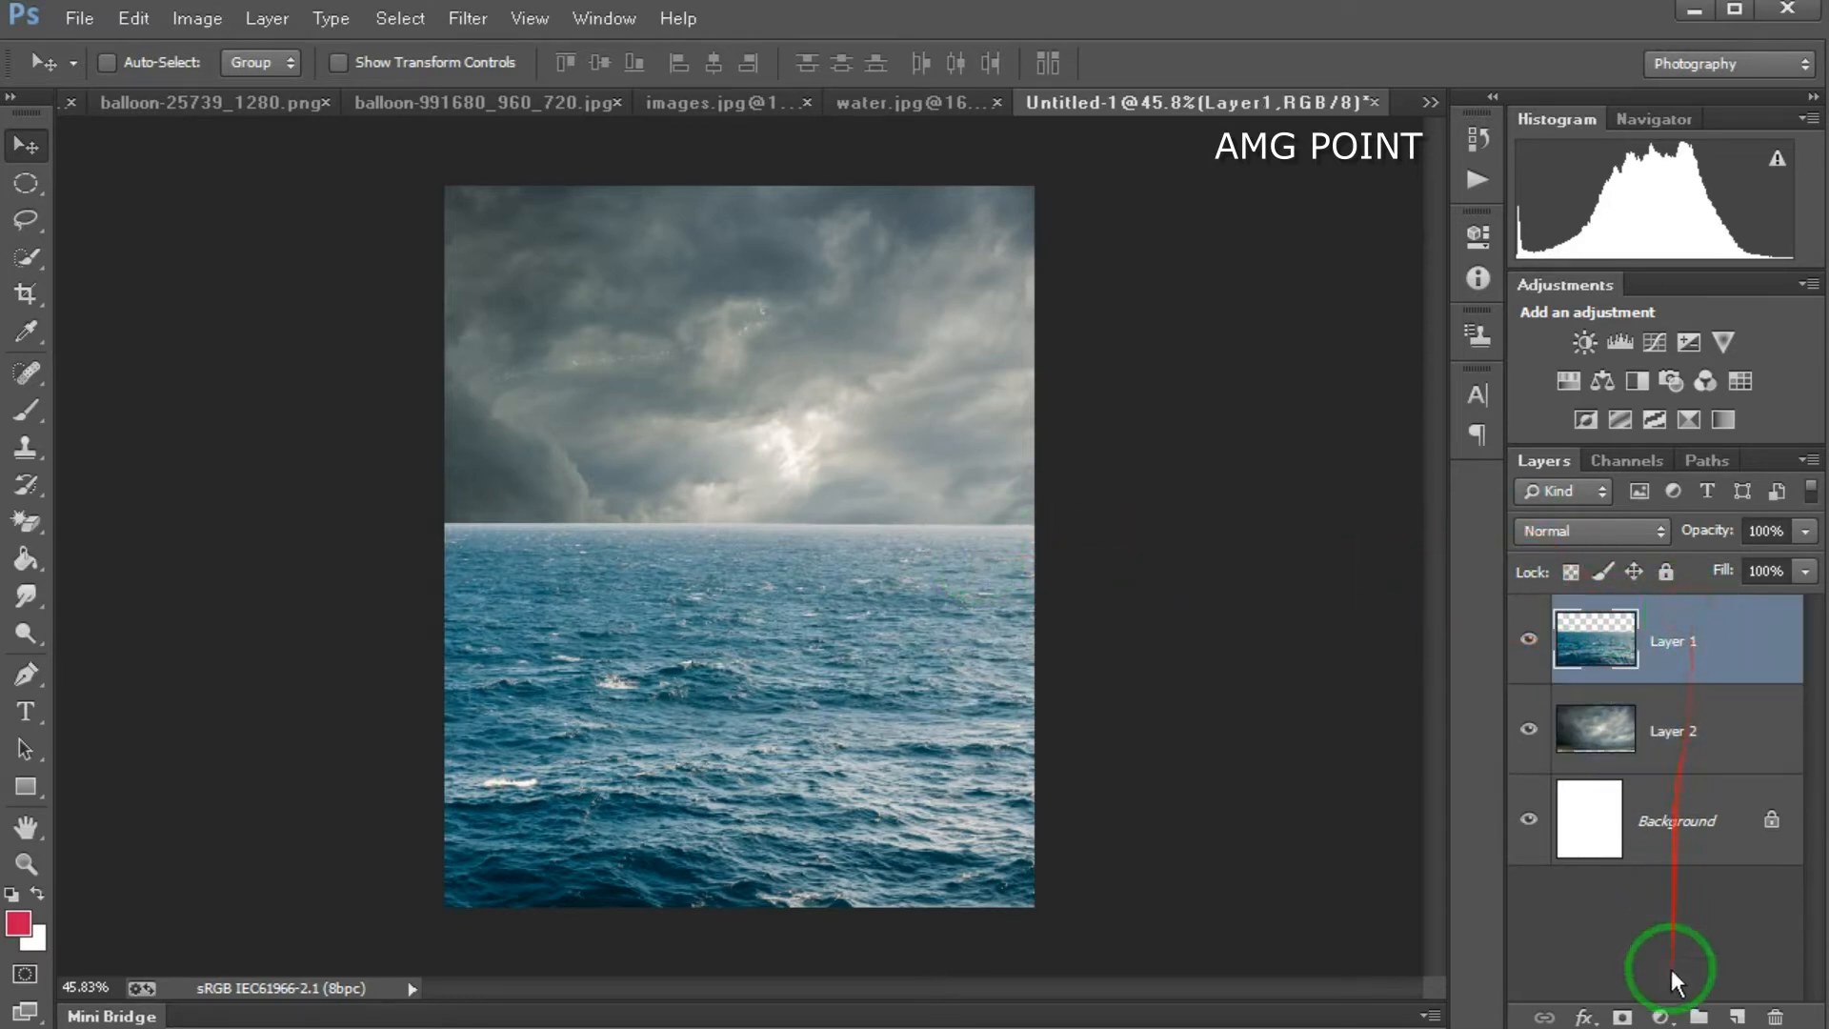
left_click(1622, 1018)
left_click(38, 414)
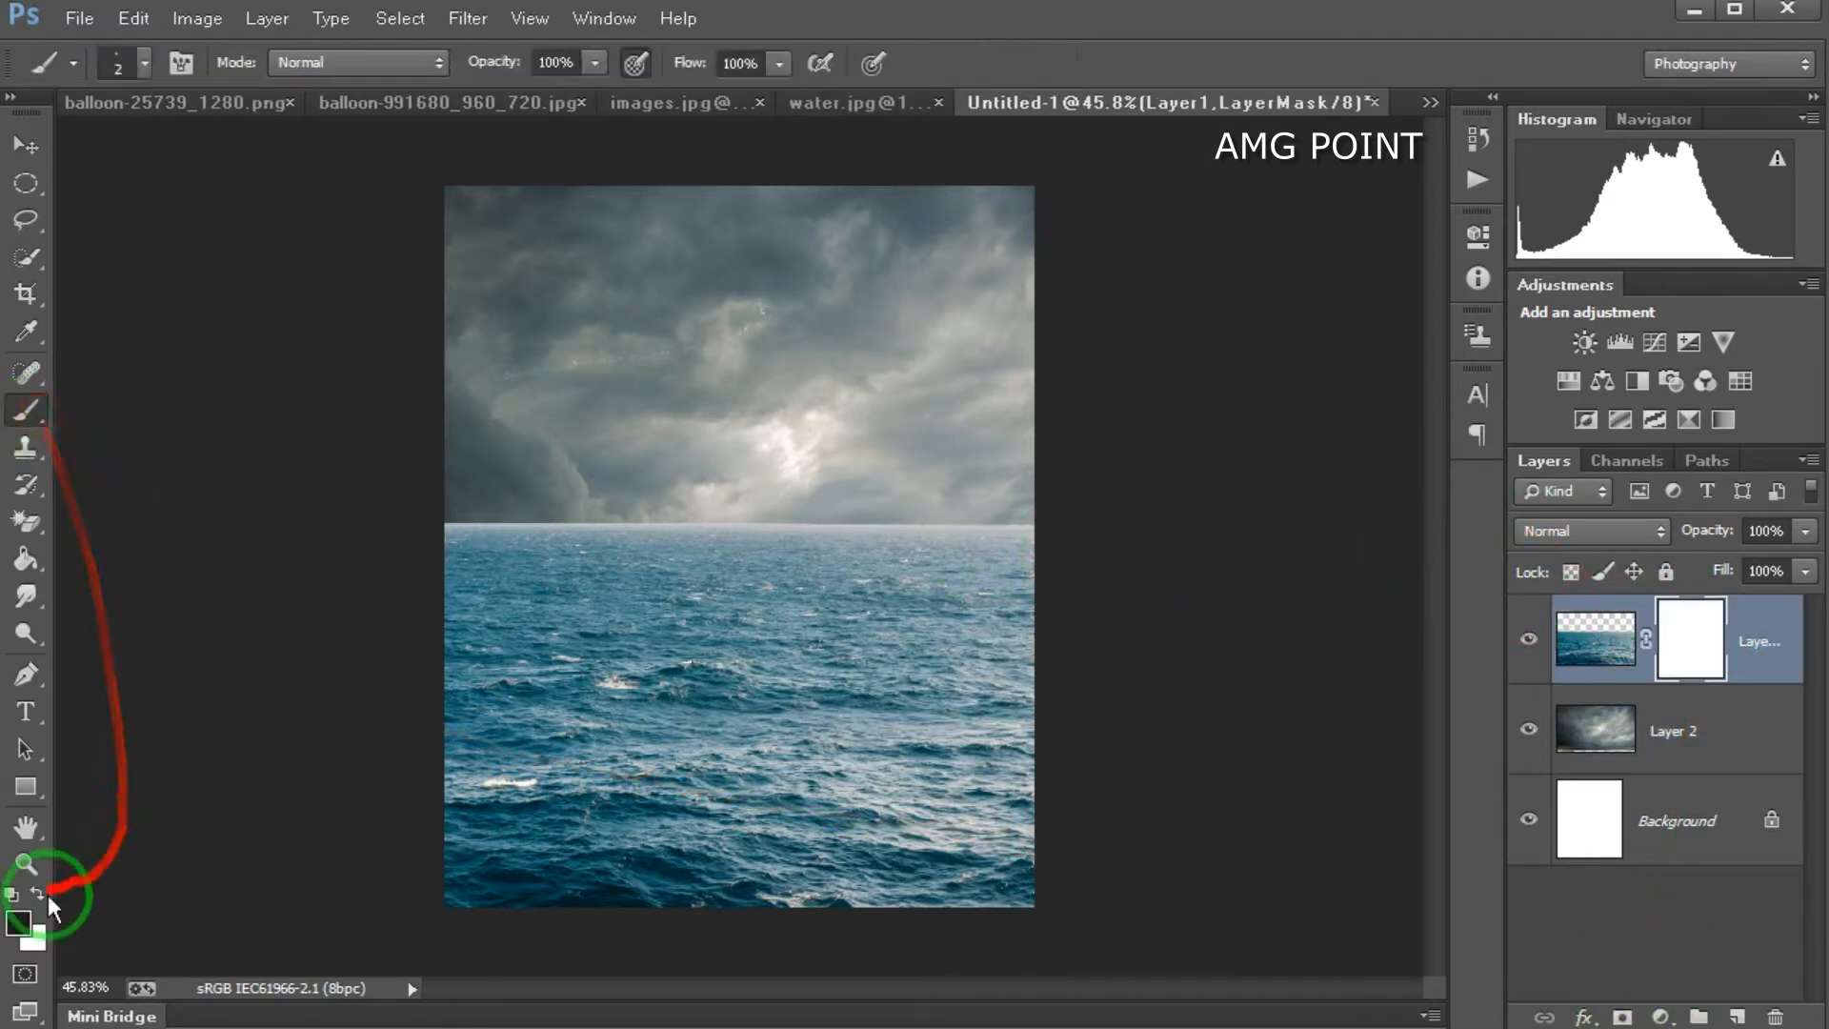
right_click(686, 436)
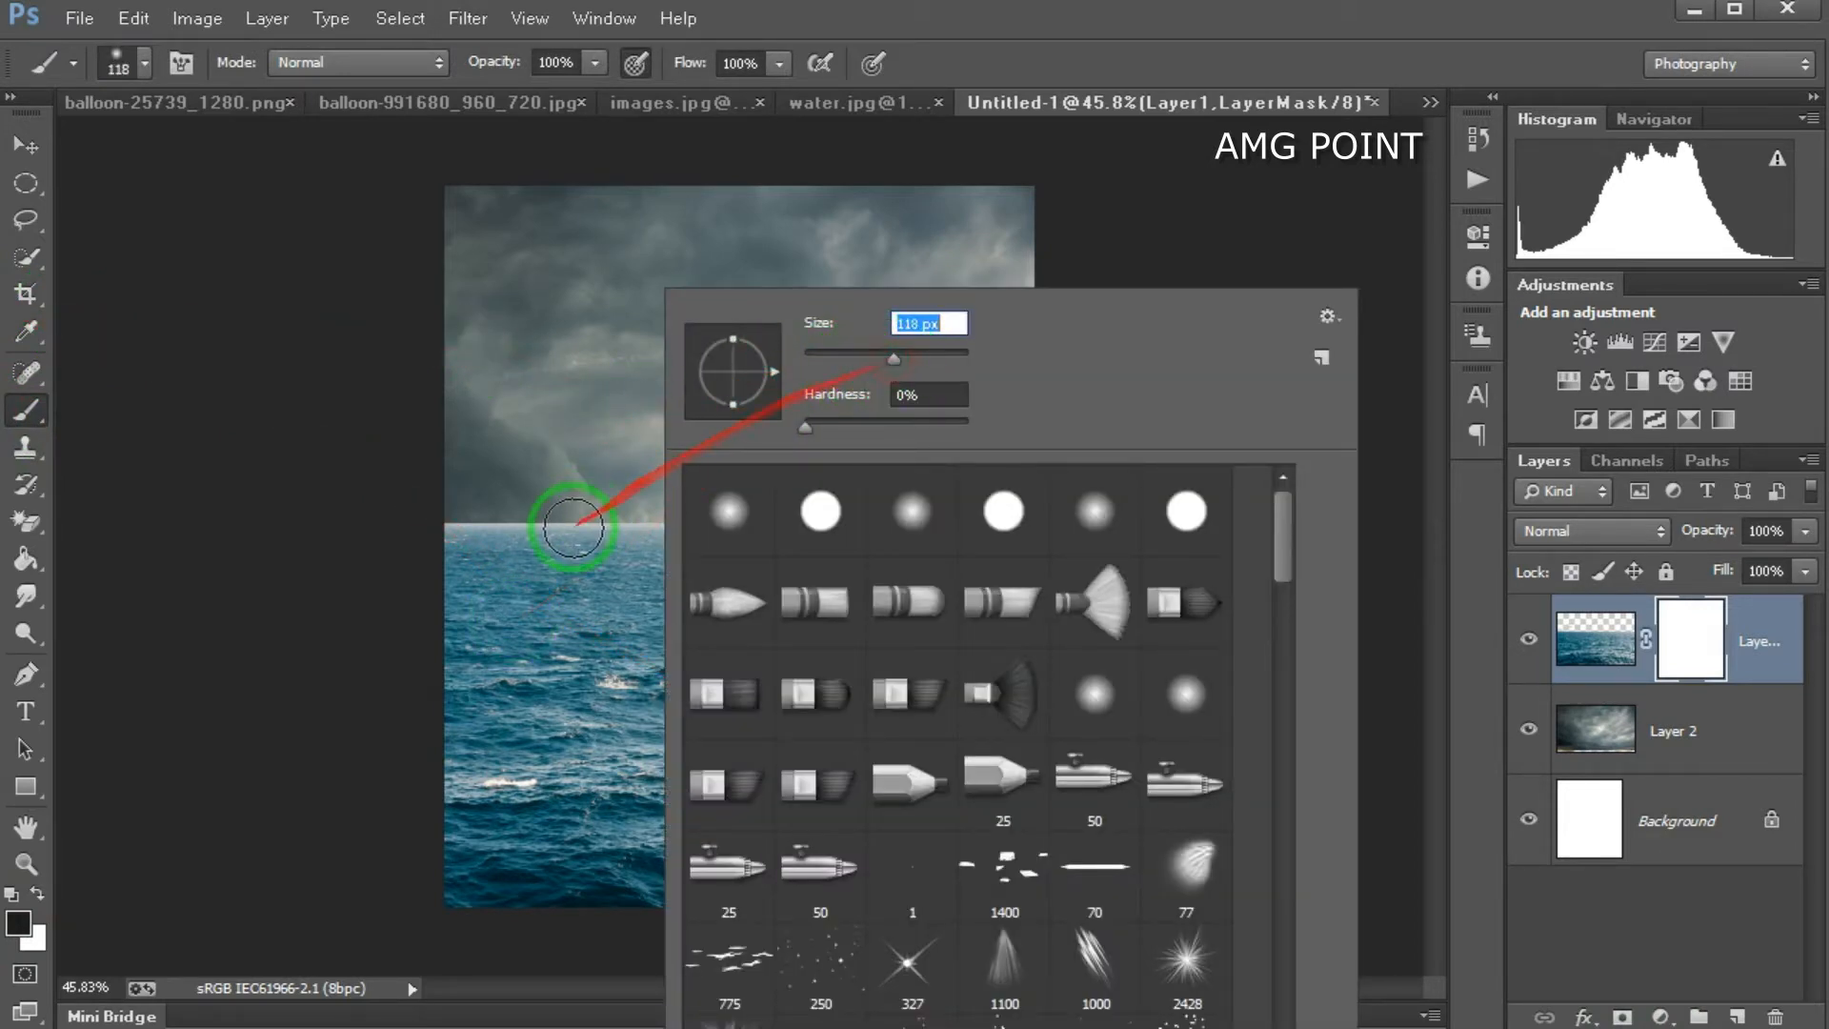
left_click(903, 506)
left_click(1274, 47)
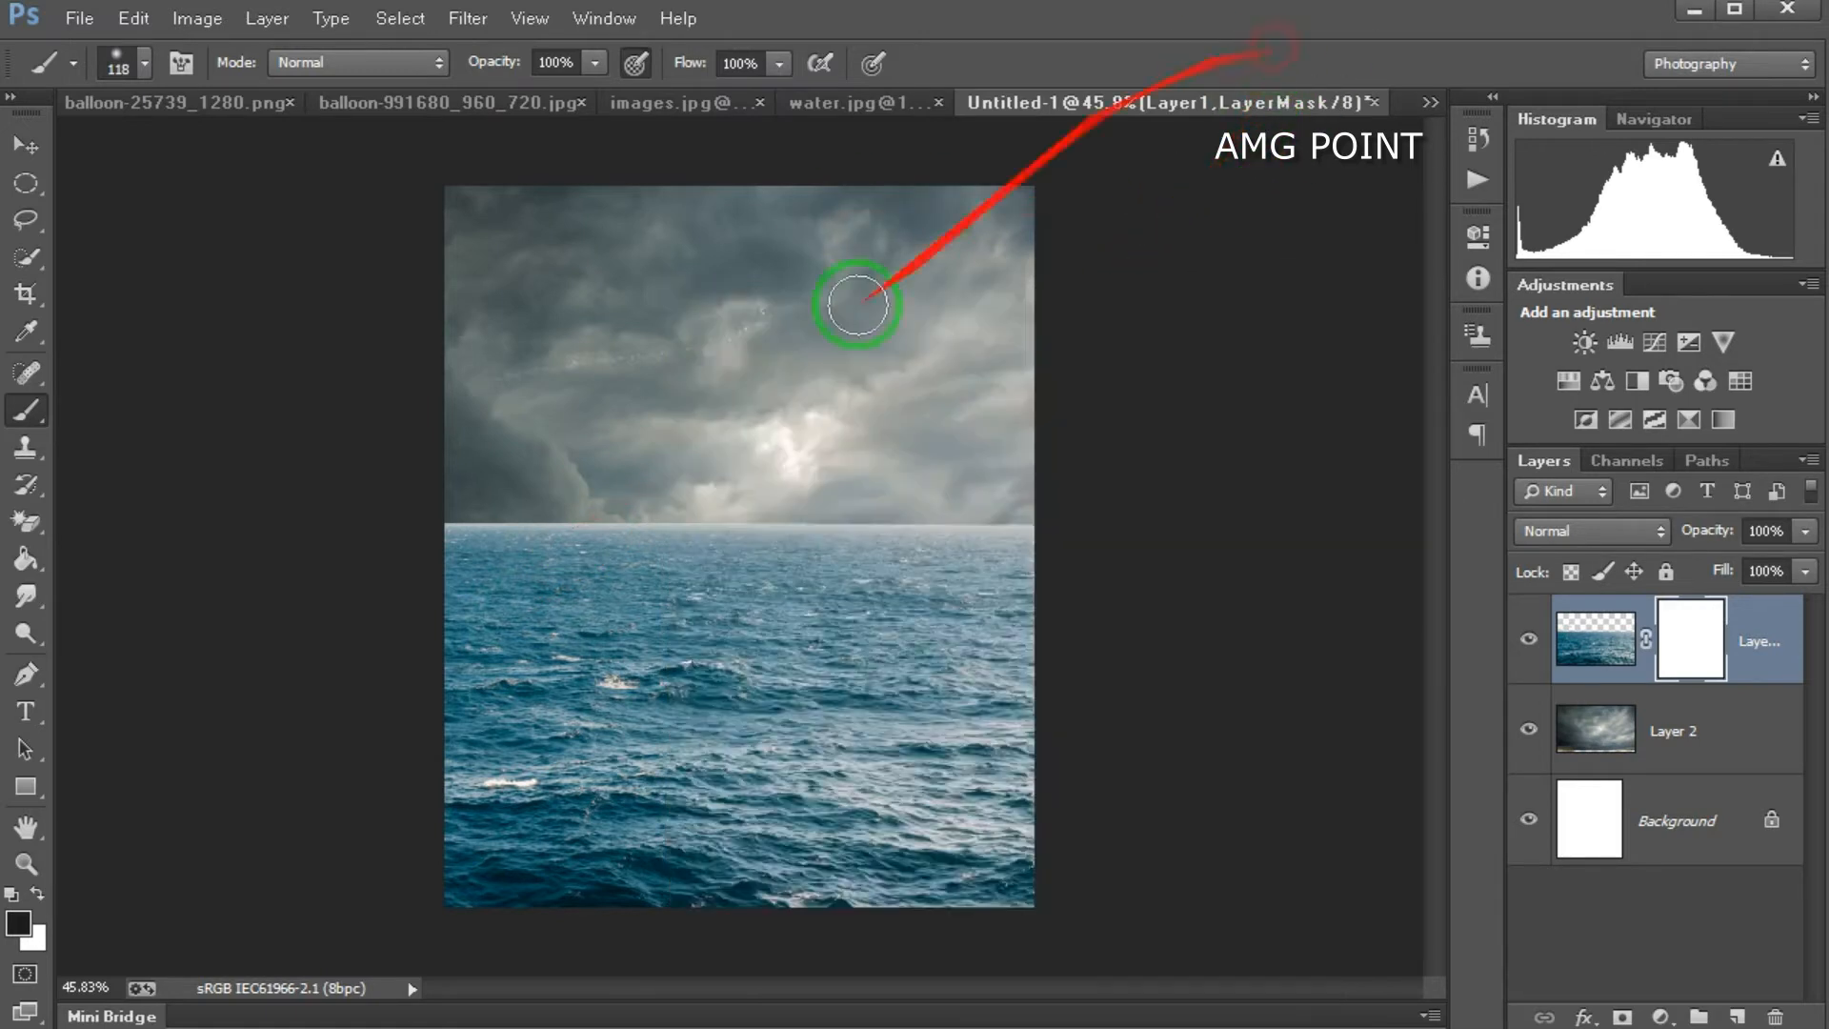
Step: Paint black on the sea layer's mask along the horizon to blend the water softly into the clouds
mouse_move(416, 523)
left_mouse_down()
mouse_move(369, 503)
mouse_move(466, 431)
mouse_move(320, 549)
mouse_move(609, 473)
mouse_move(351, 517)
mouse_move(672, 503)
mouse_move(535, 123)
left_mouse_up()
mouse_move(493, 502)
left_mouse_down()
mouse_move(562, 473)
mouse_move(539, 498)
mouse_move(592, 503)
left_mouse_up()
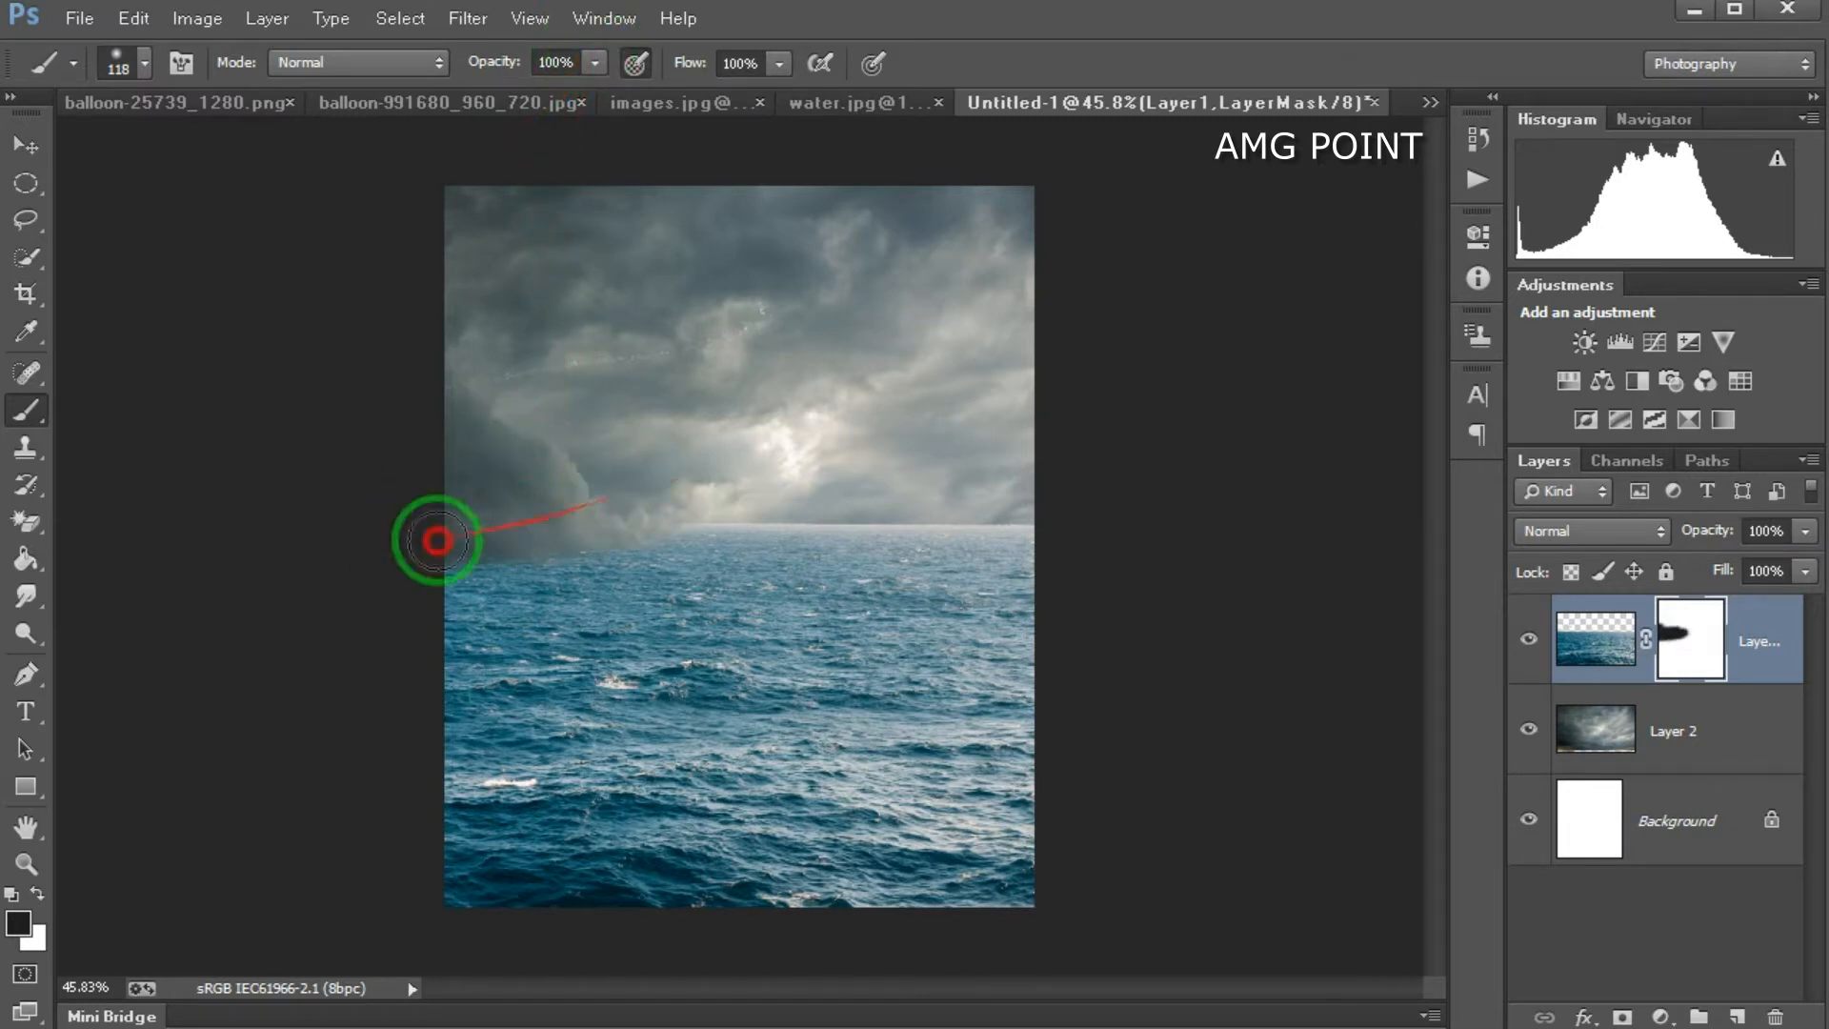
mouse_move(470, 535)
left_mouse_down()
mouse_move(666, 551)
mouse_move(828, 523)
mouse_move(641, 425)
mouse_move(511, 509)
left_mouse_up()
left_click_drag(657, 520, 617, 545)
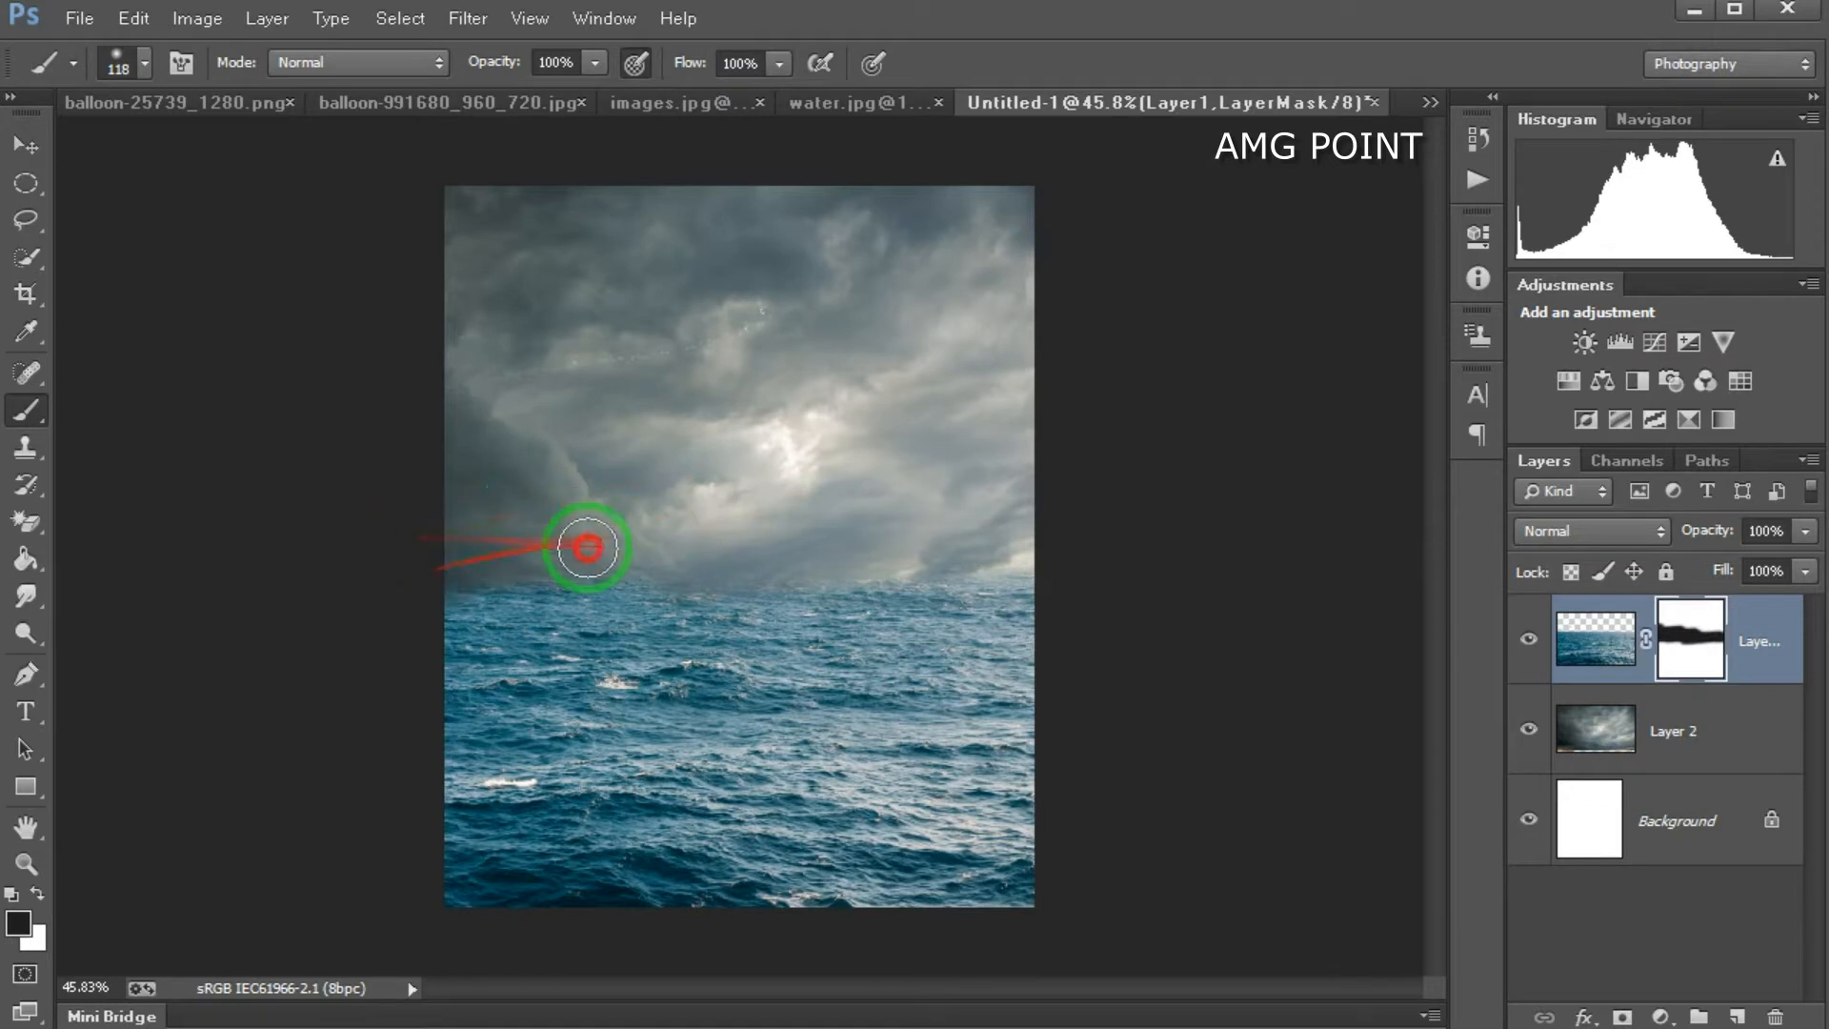
mouse_move(739, 530)
left_mouse_down()
mouse_move(476, 577)
mouse_move(876, 544)
mouse_move(922, 564)
mouse_move(1032, 553)
mouse_move(309, 577)
mouse_move(356, 591)
mouse_move(1137, 540)
mouse_move(449, 525)
mouse_move(647, 440)
mouse_move(474, 481)
mouse_move(534, 517)
mouse_move(639, 526)
mouse_move(498, 498)
left_mouse_up()
Step: Apply Match Color to the sea layer using clouds.jpg as source, with luminance 100, color intensity 103 and fade 9
left_click(1582, 637)
left_click(198, 19)
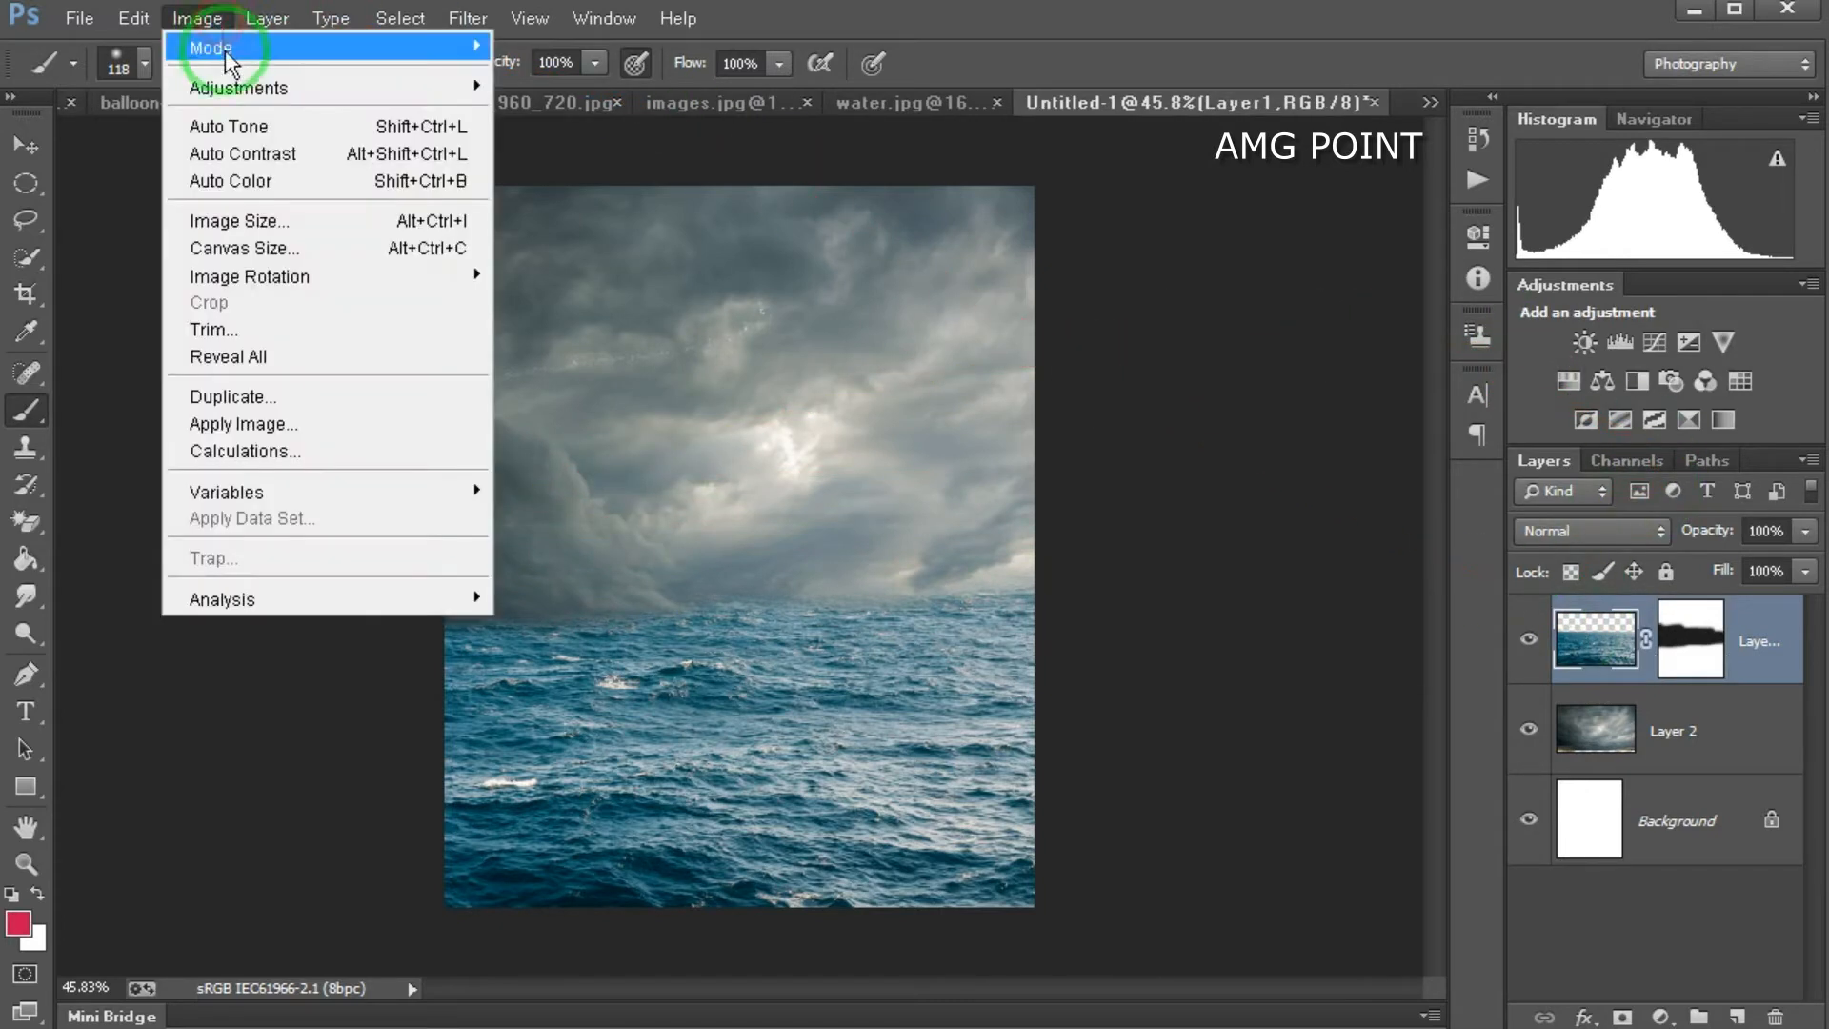
mouse_move(225, 84)
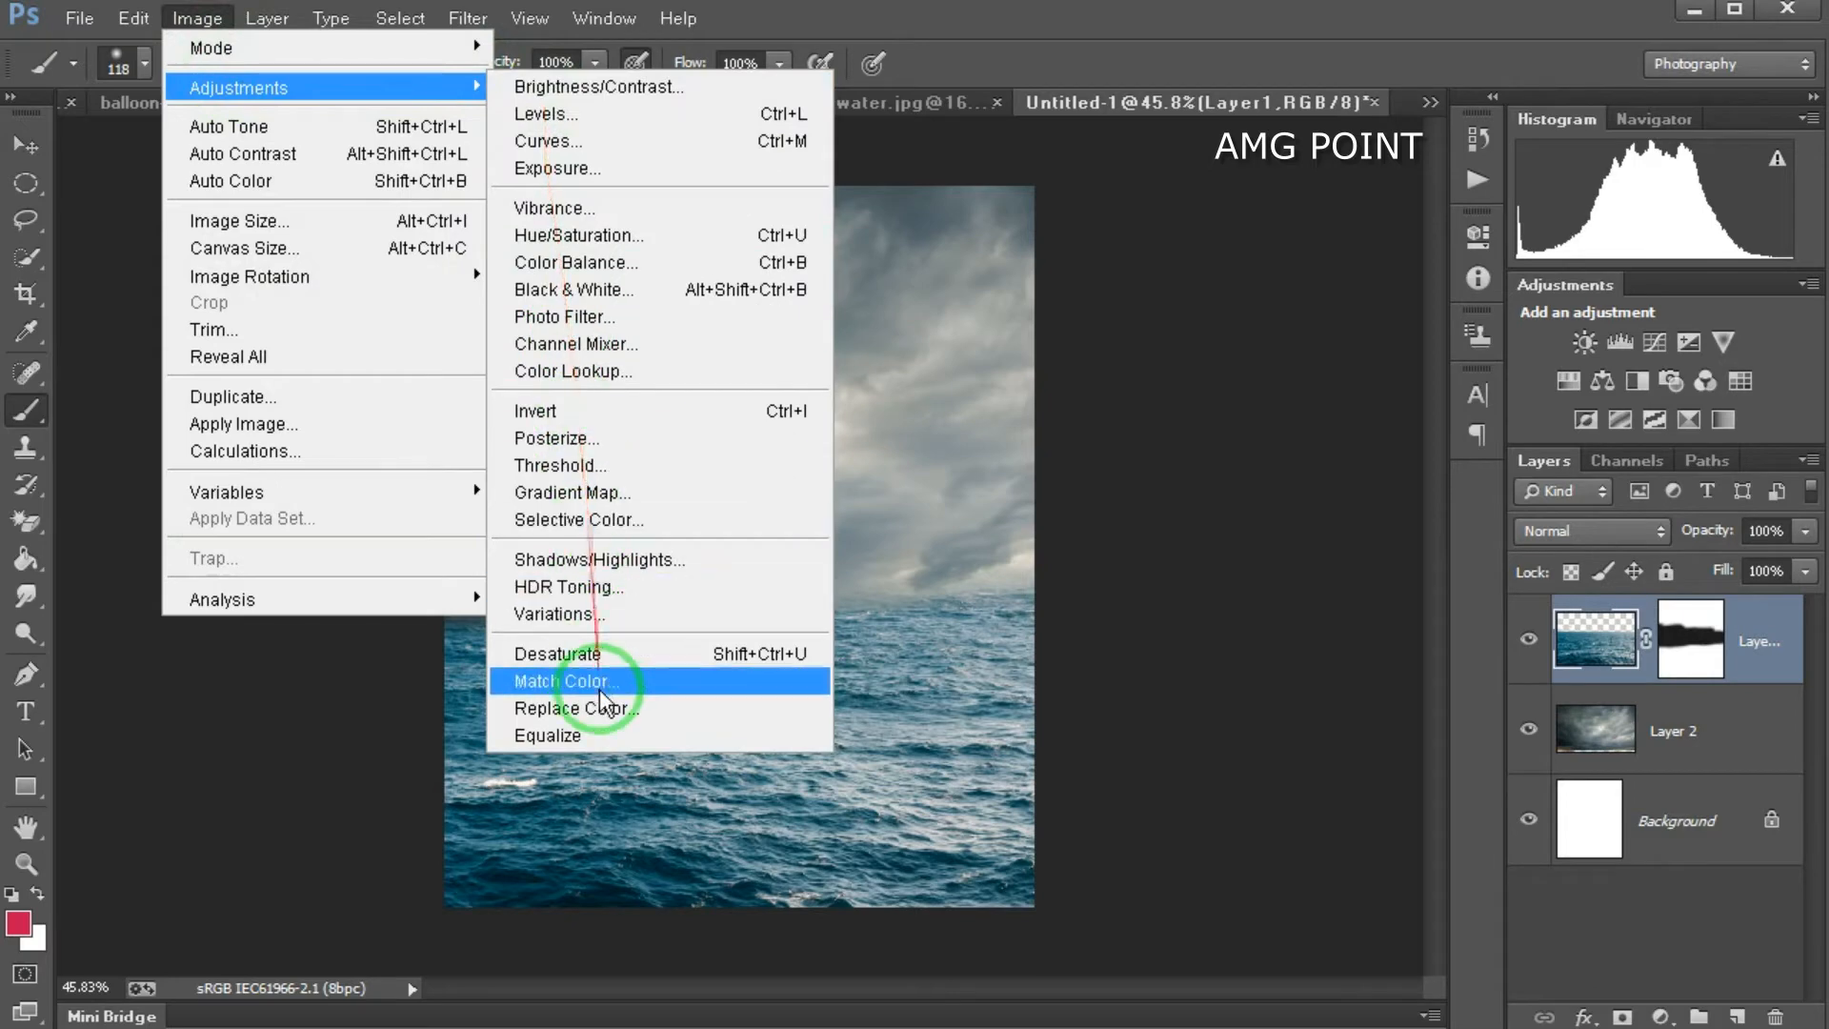
left_click(571, 683)
left_click(1393, 521)
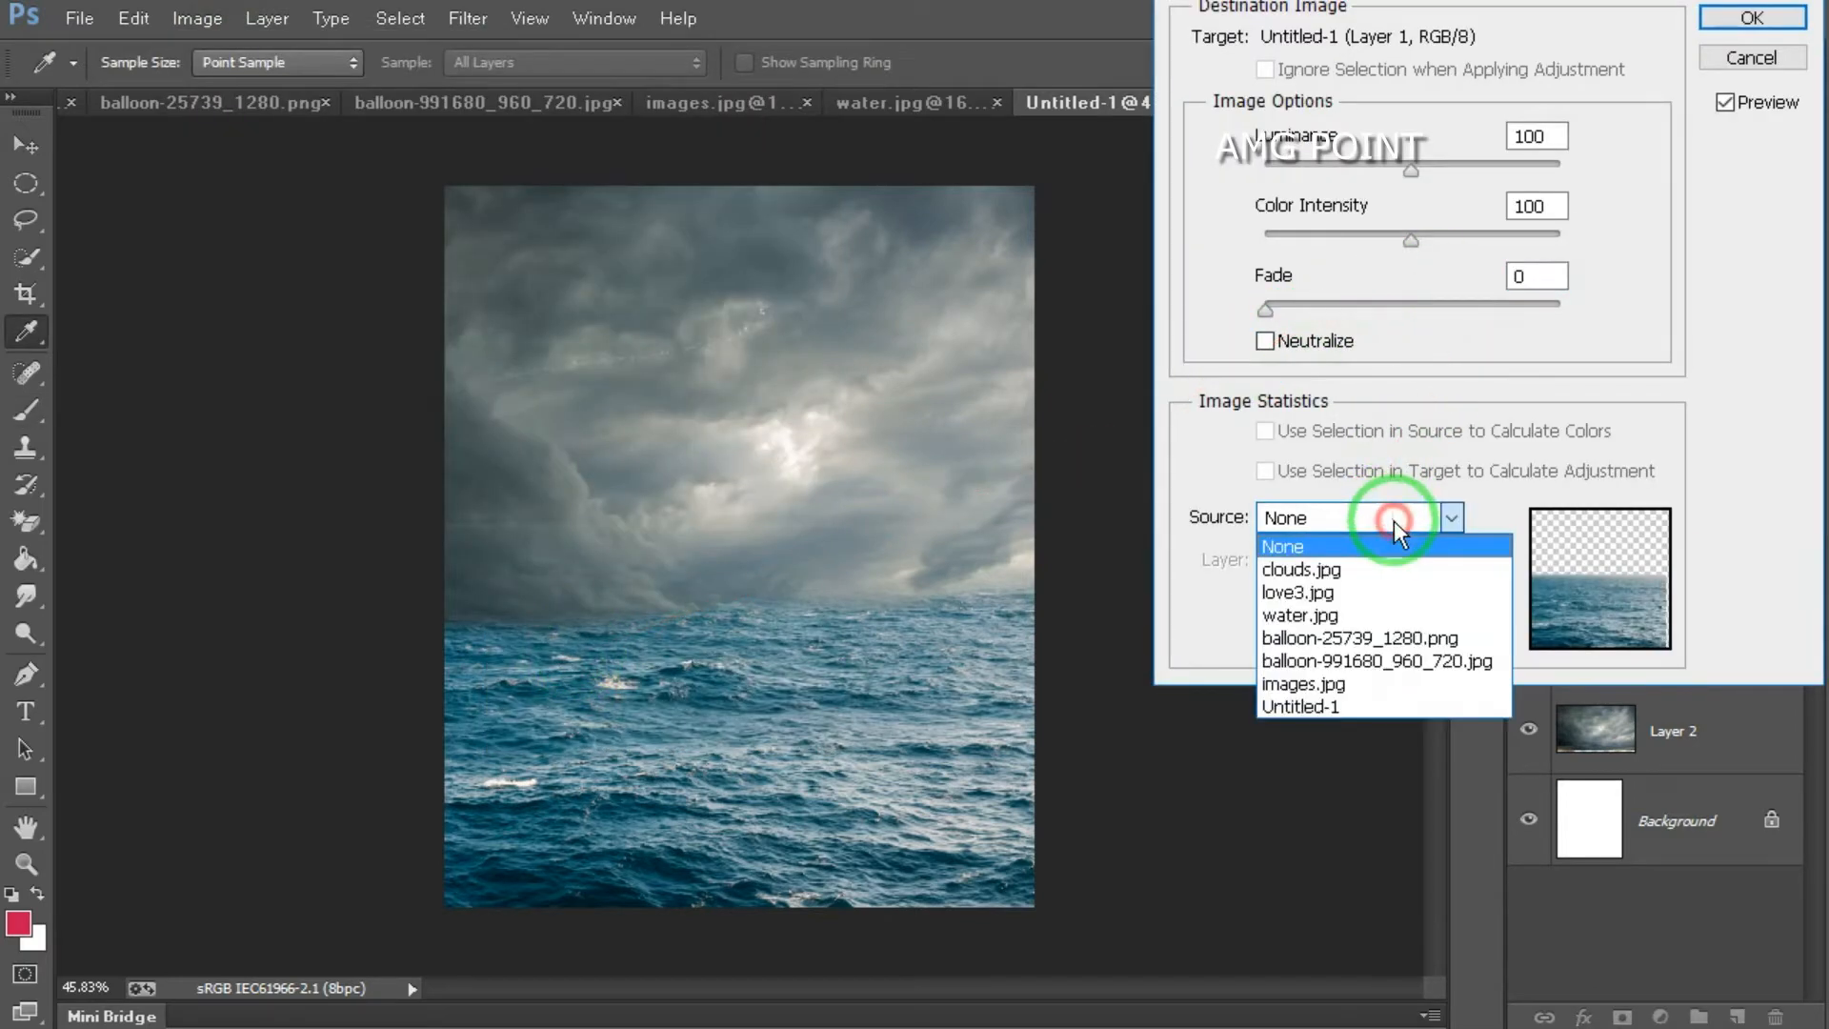
left_click(1369, 571)
mouse_move(1267, 309)
left_mouse_down()
mouse_move(1329, 309)
mouse_move(1280, 320)
left_mouse_up()
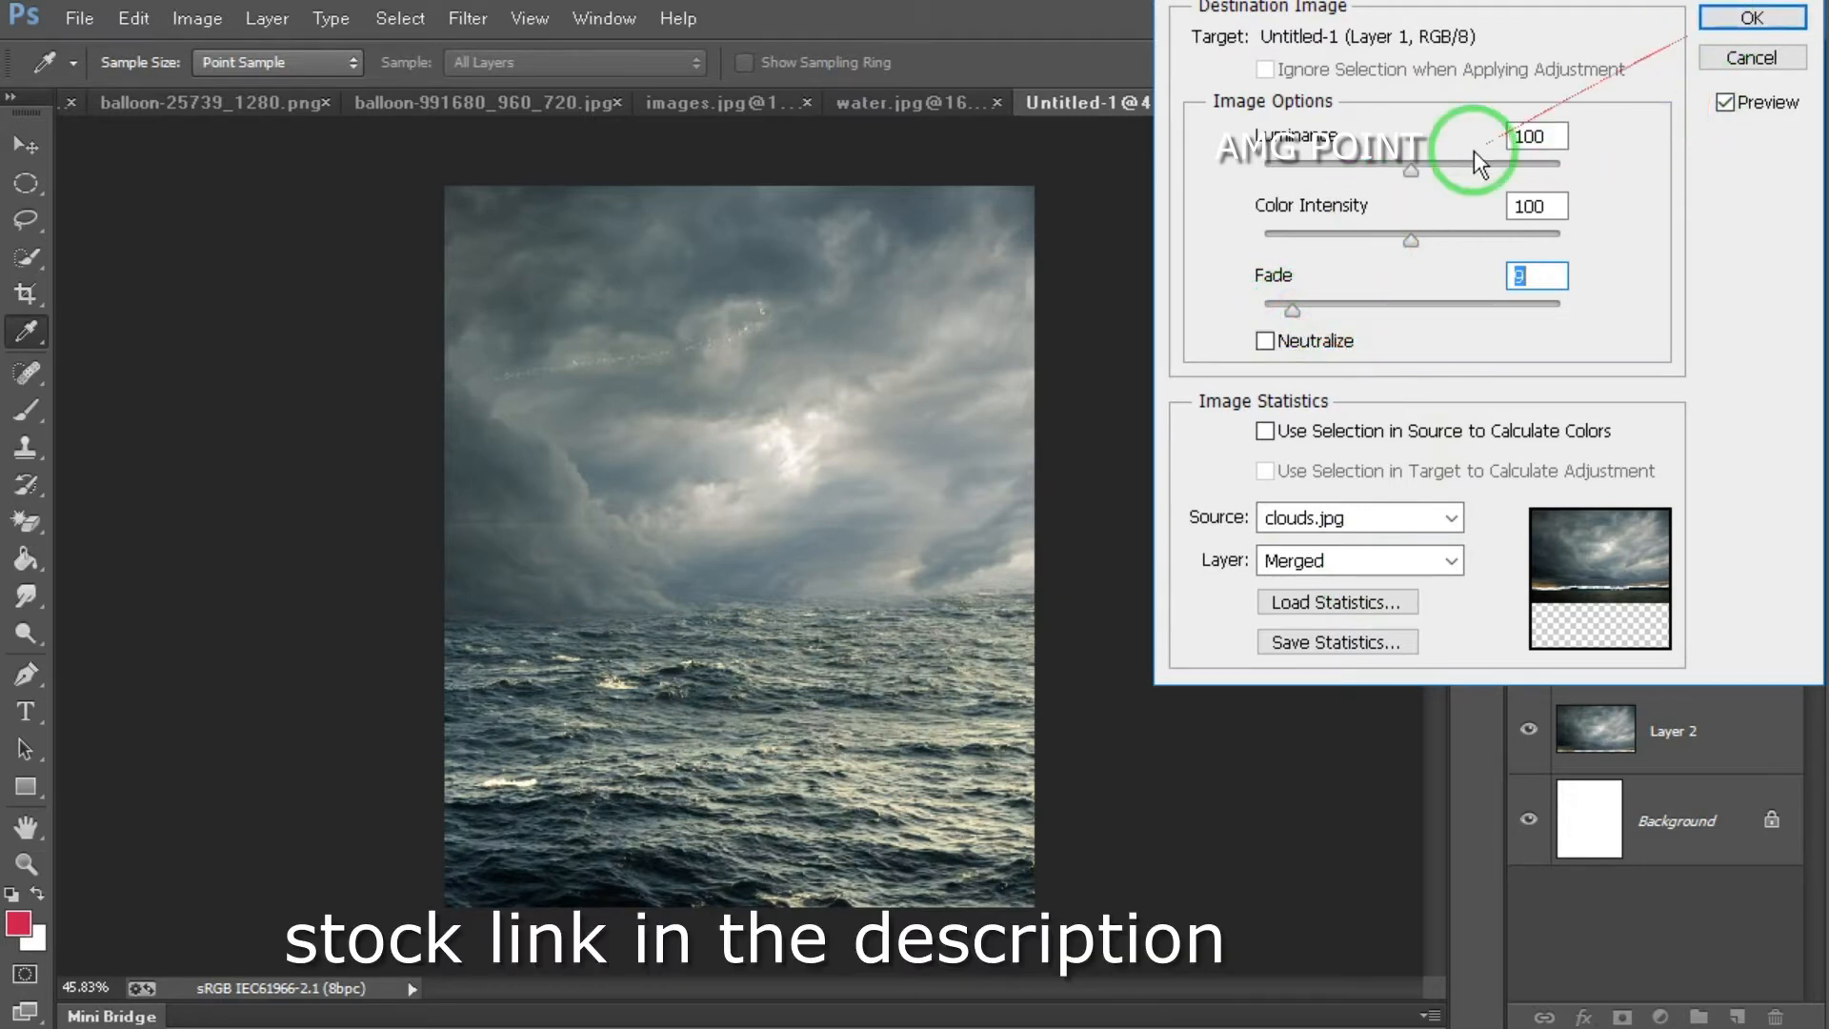
left_click_drag(1399, 246, 1366, 246)
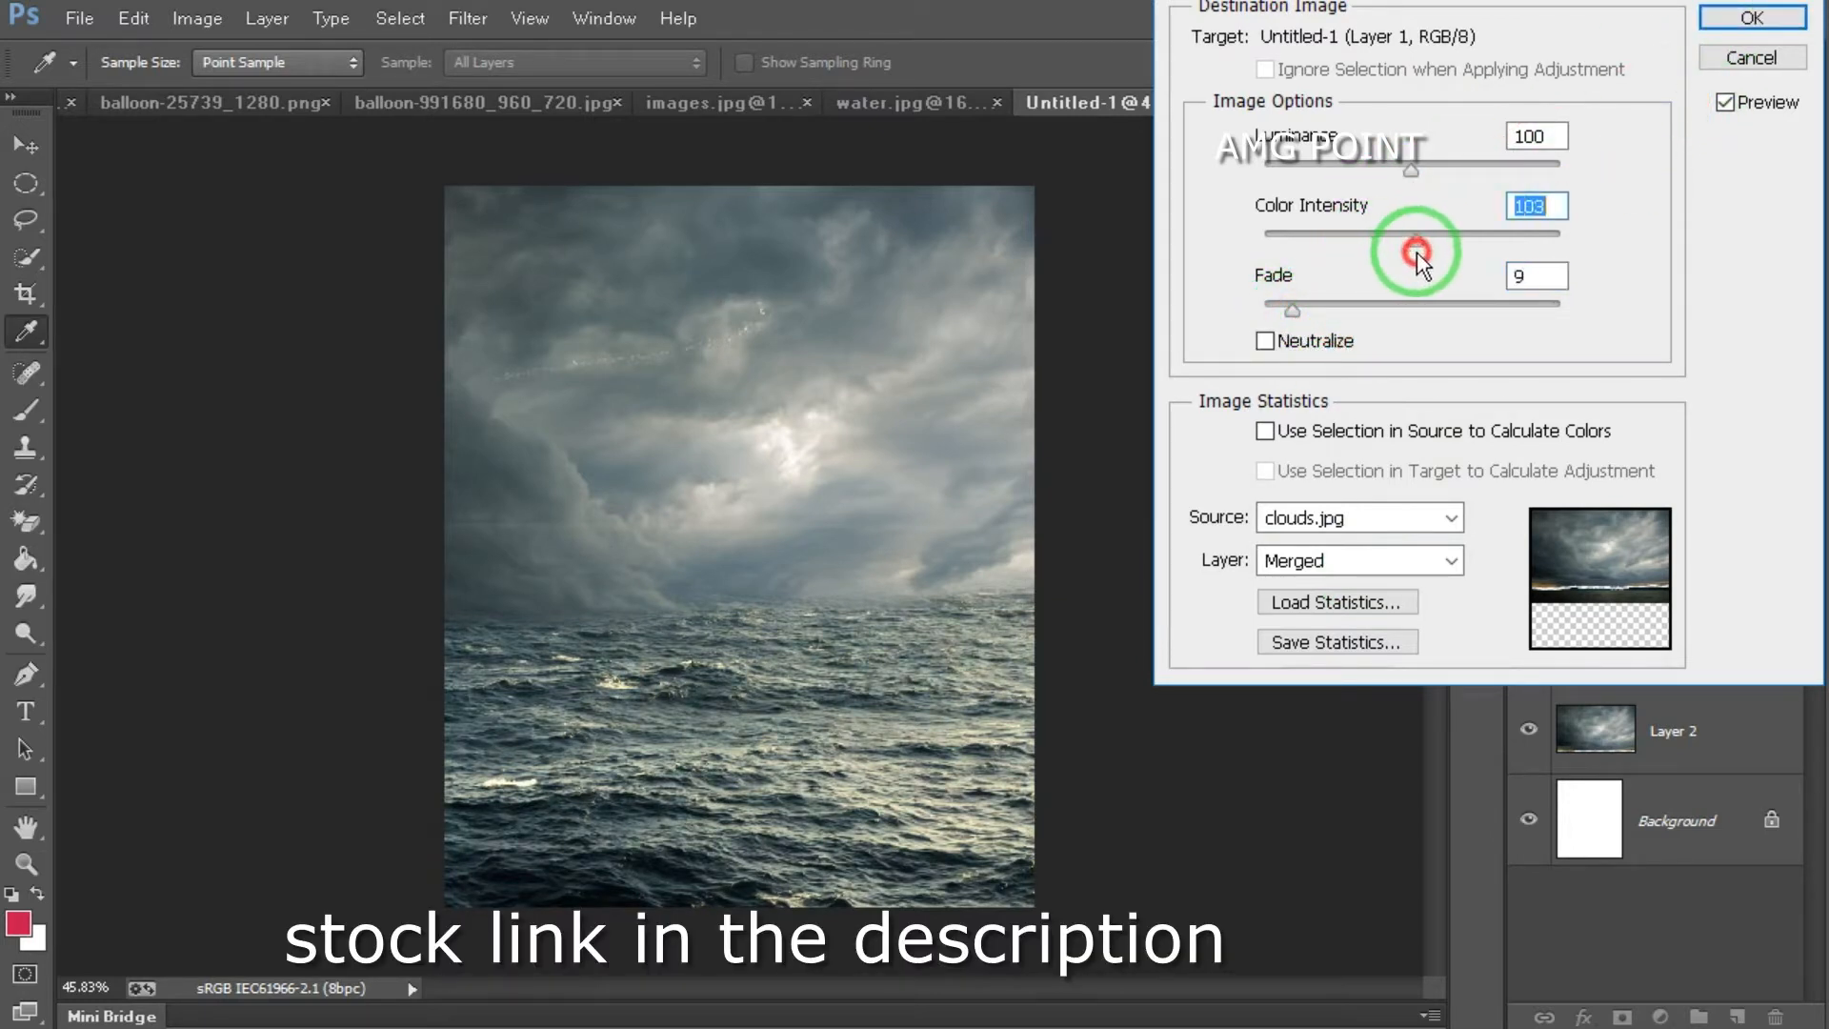
left_click_drag(1411, 171, 1410, 174)
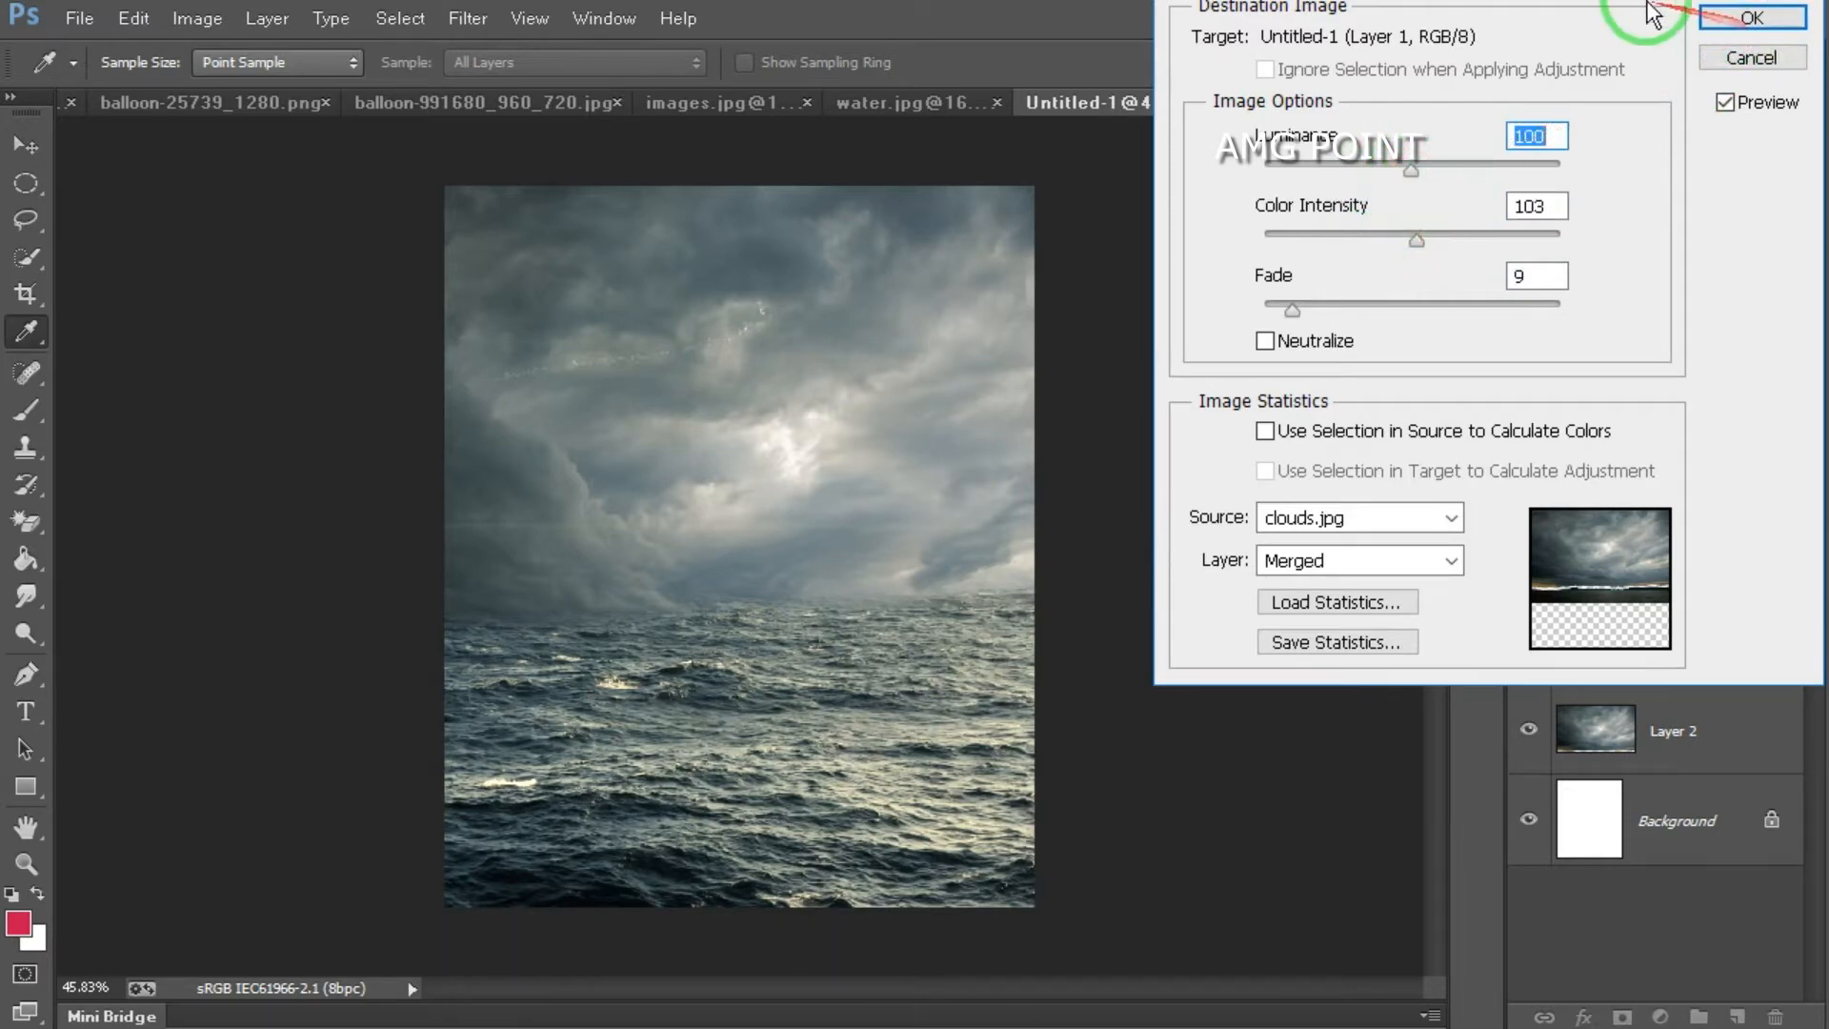
left_click(1748, 63)
key("b")
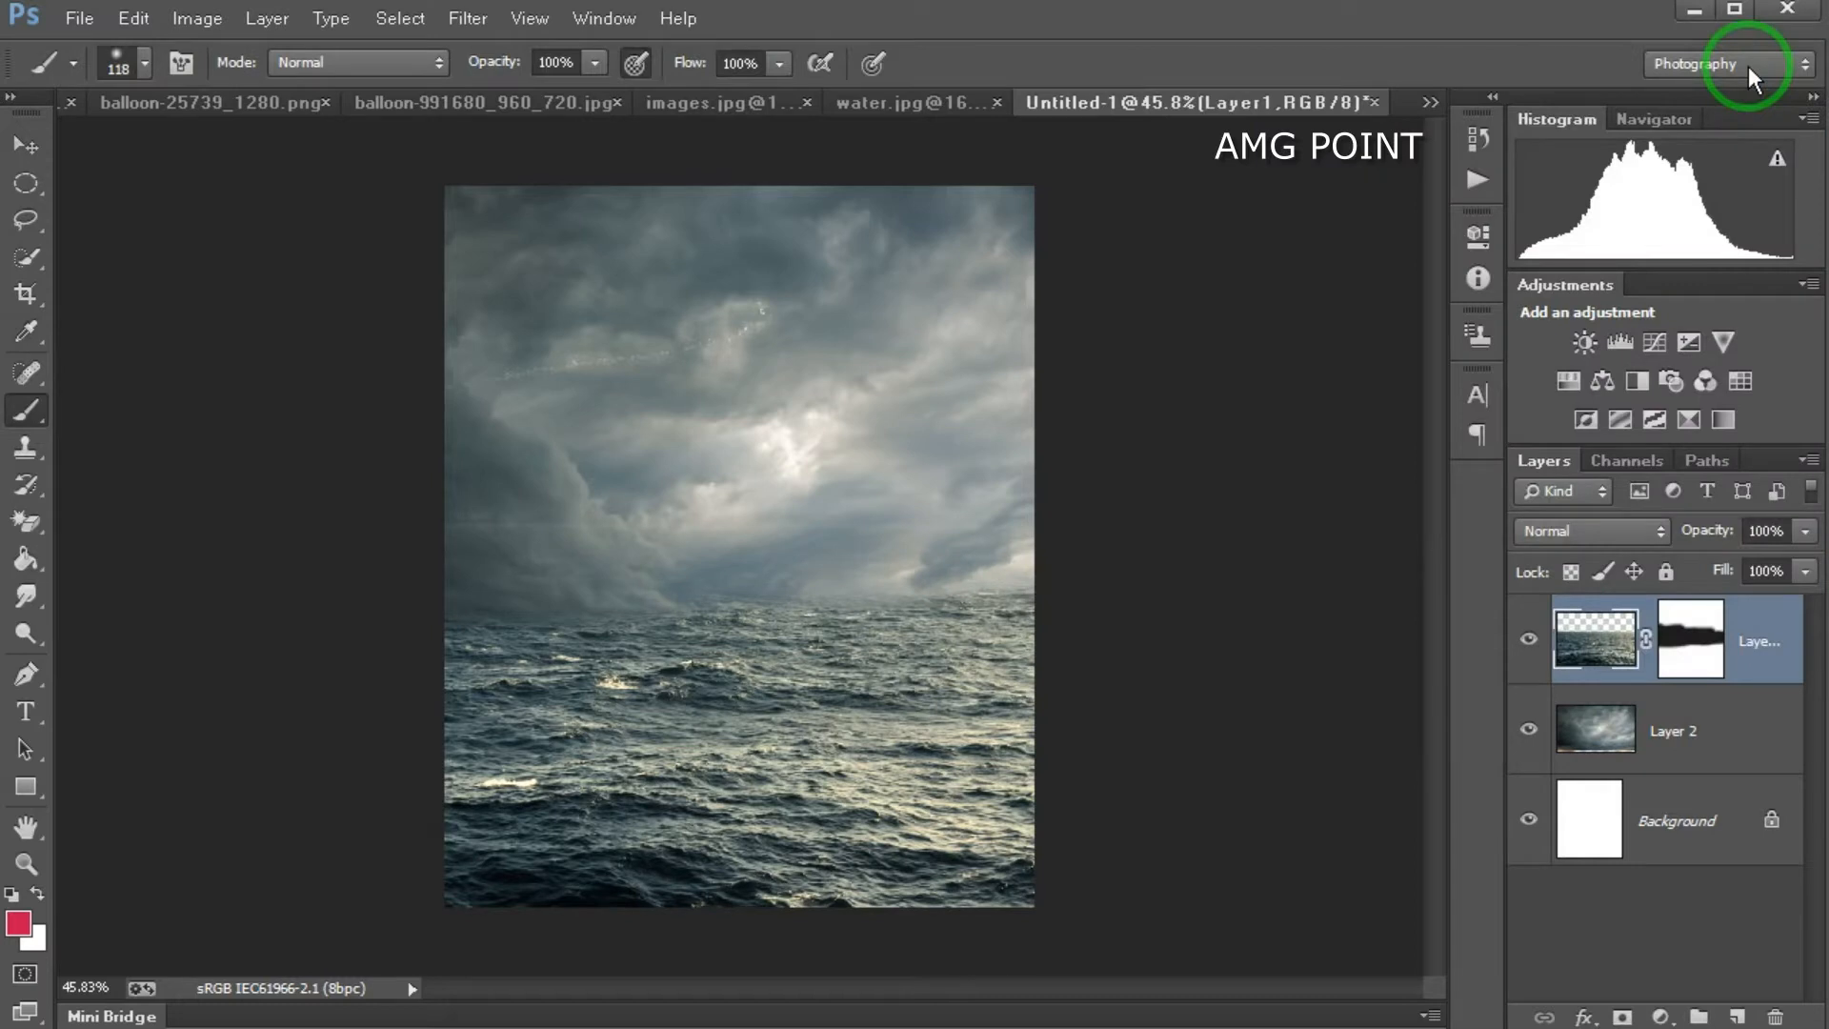
Step: Switch to images.jpg and trace a closed Pen path around the cup's bowl and rim, leaving out the handle and saucer
left_click(947, 112)
left_click(1430, 101)
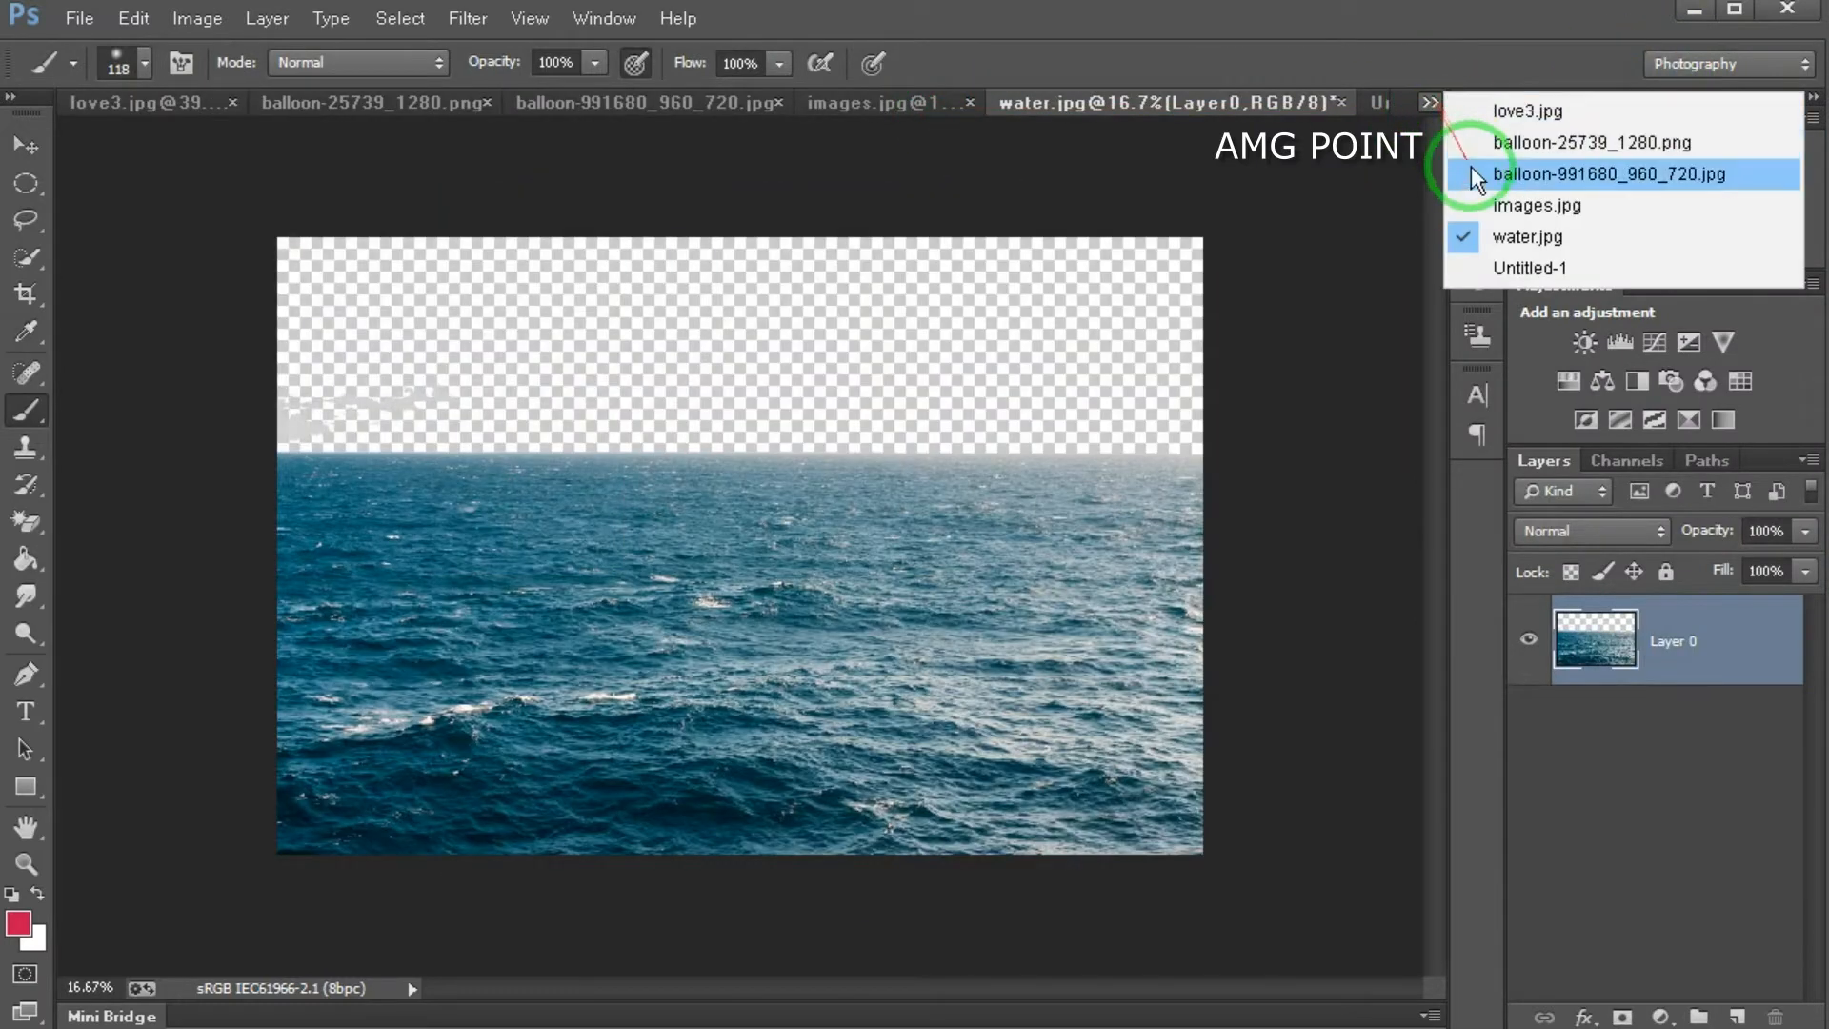
left_click(1480, 200)
left_click(26, 674)
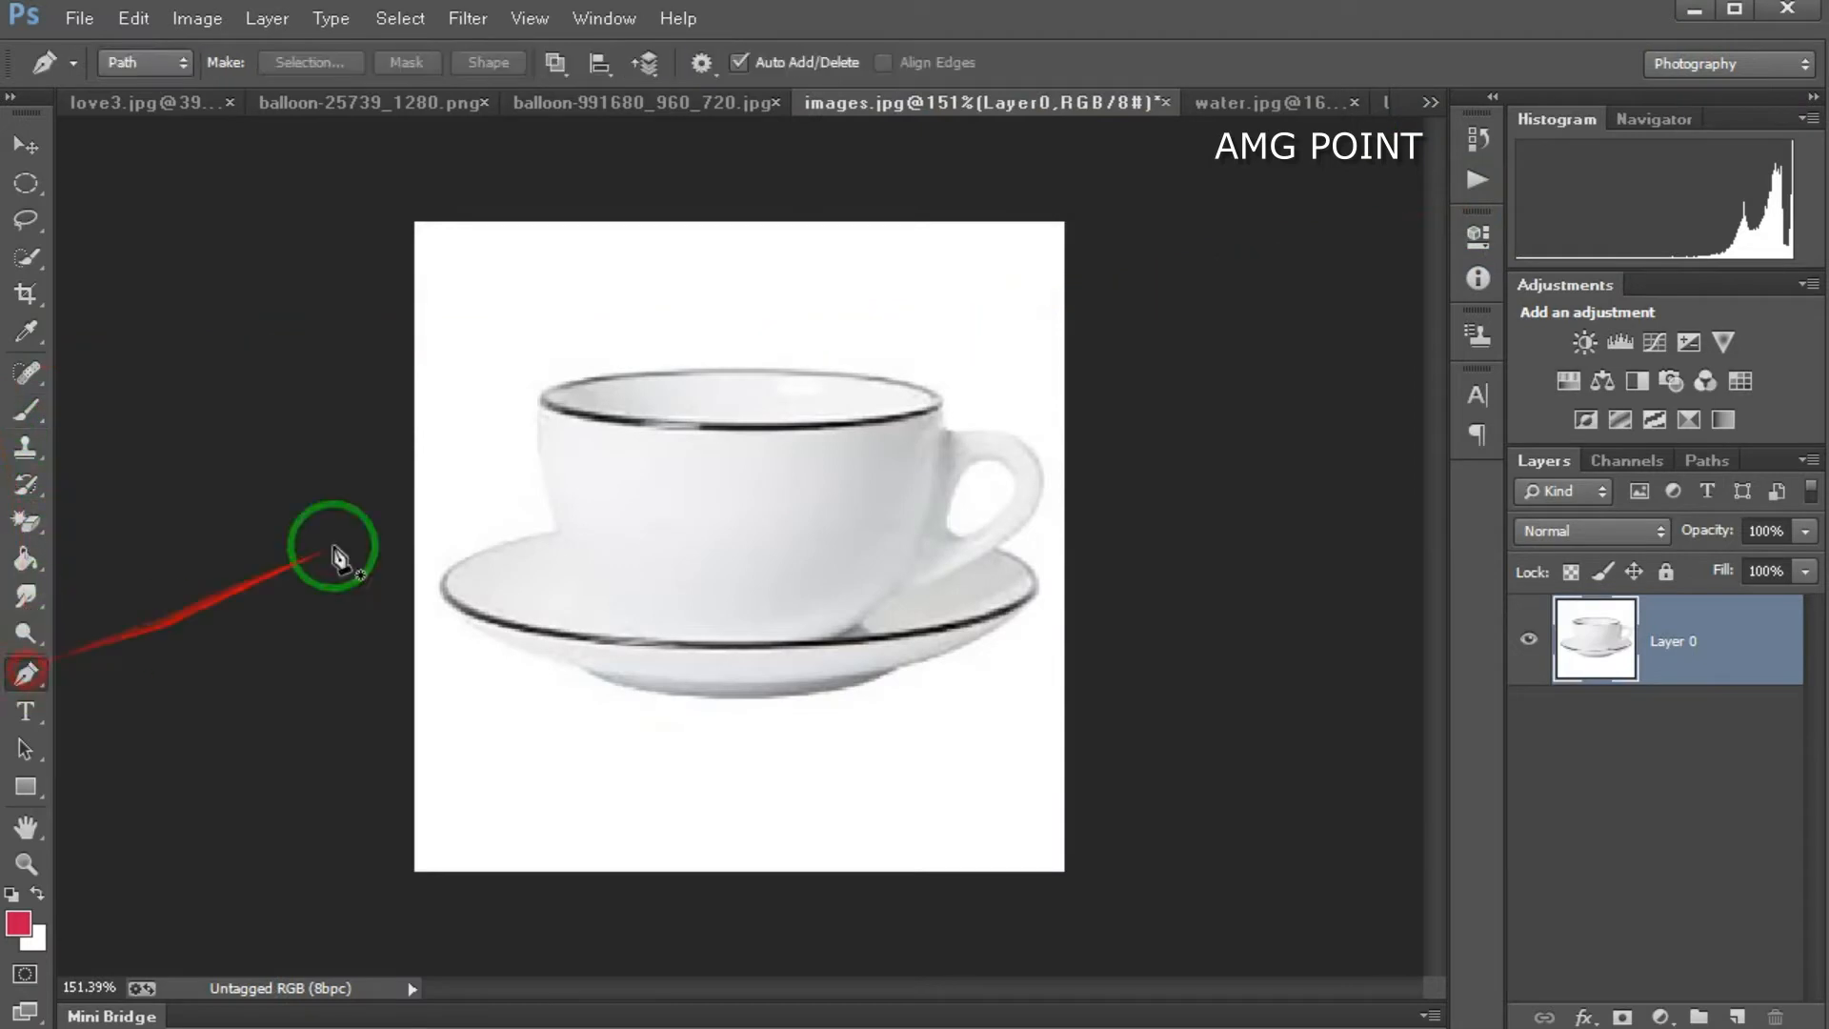
left_click(545, 411)
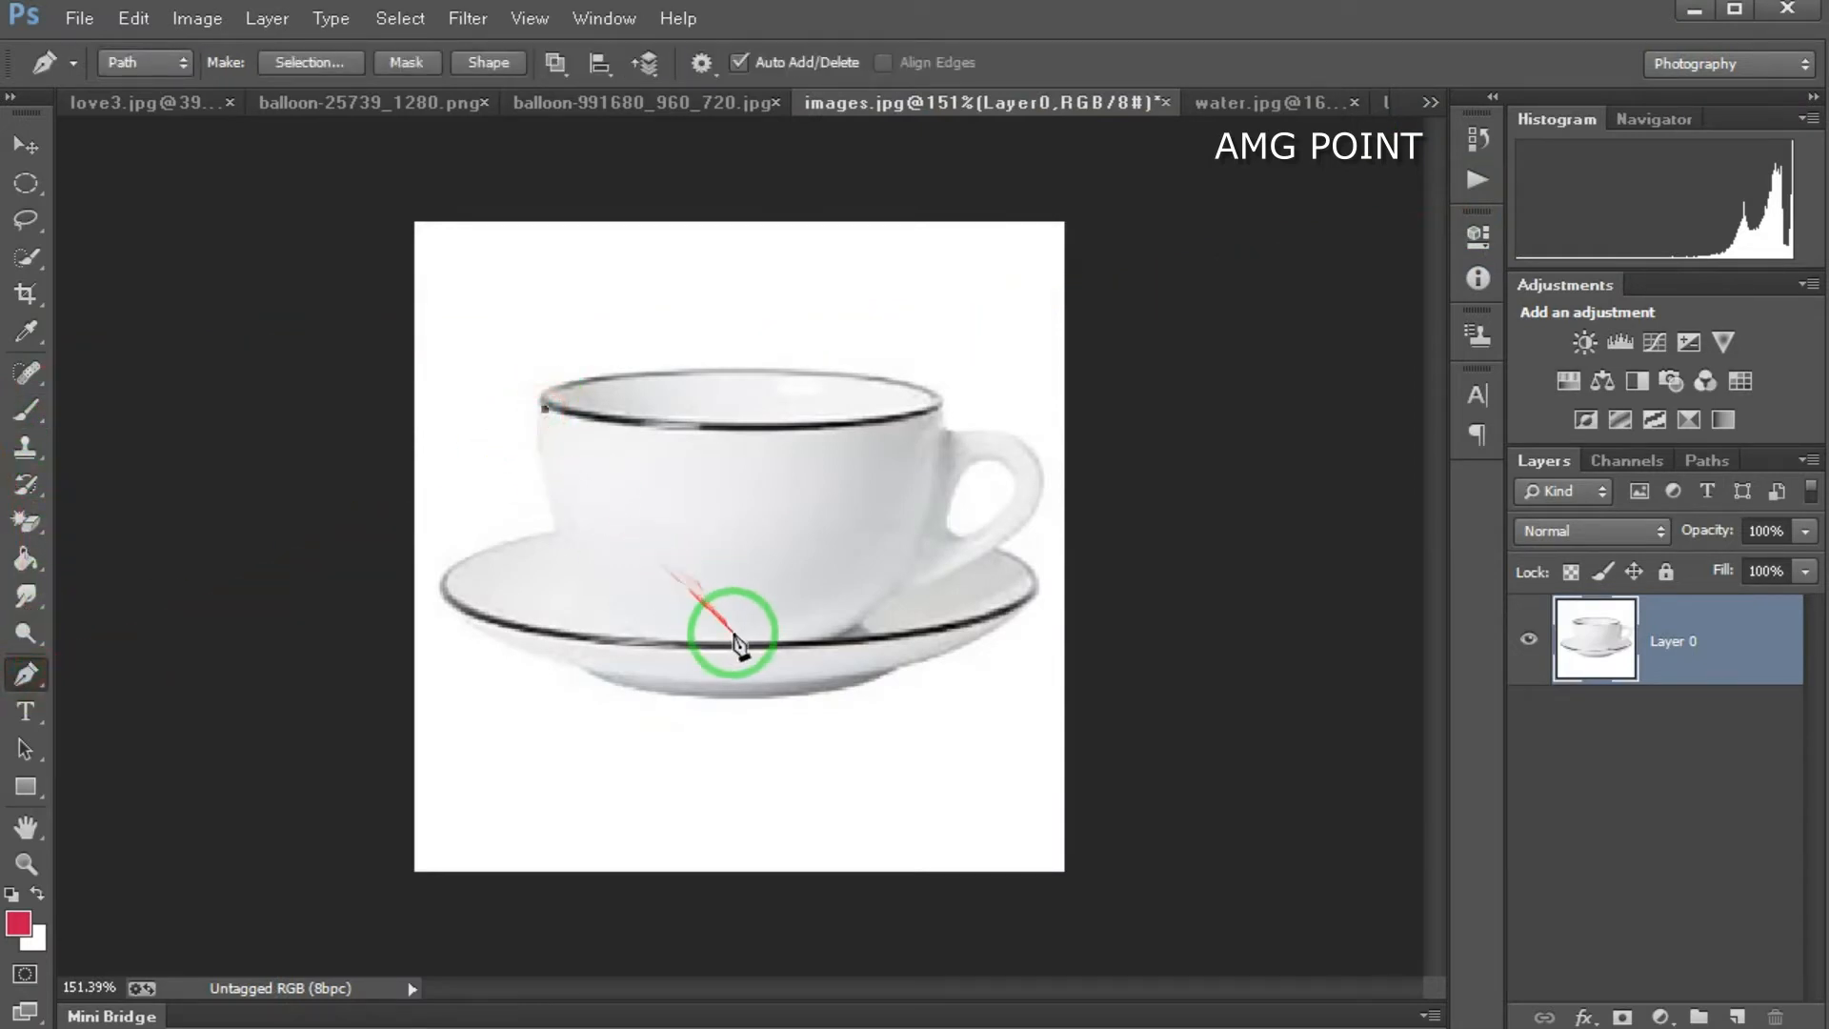
left_click_drag(716, 628, 877, 650)
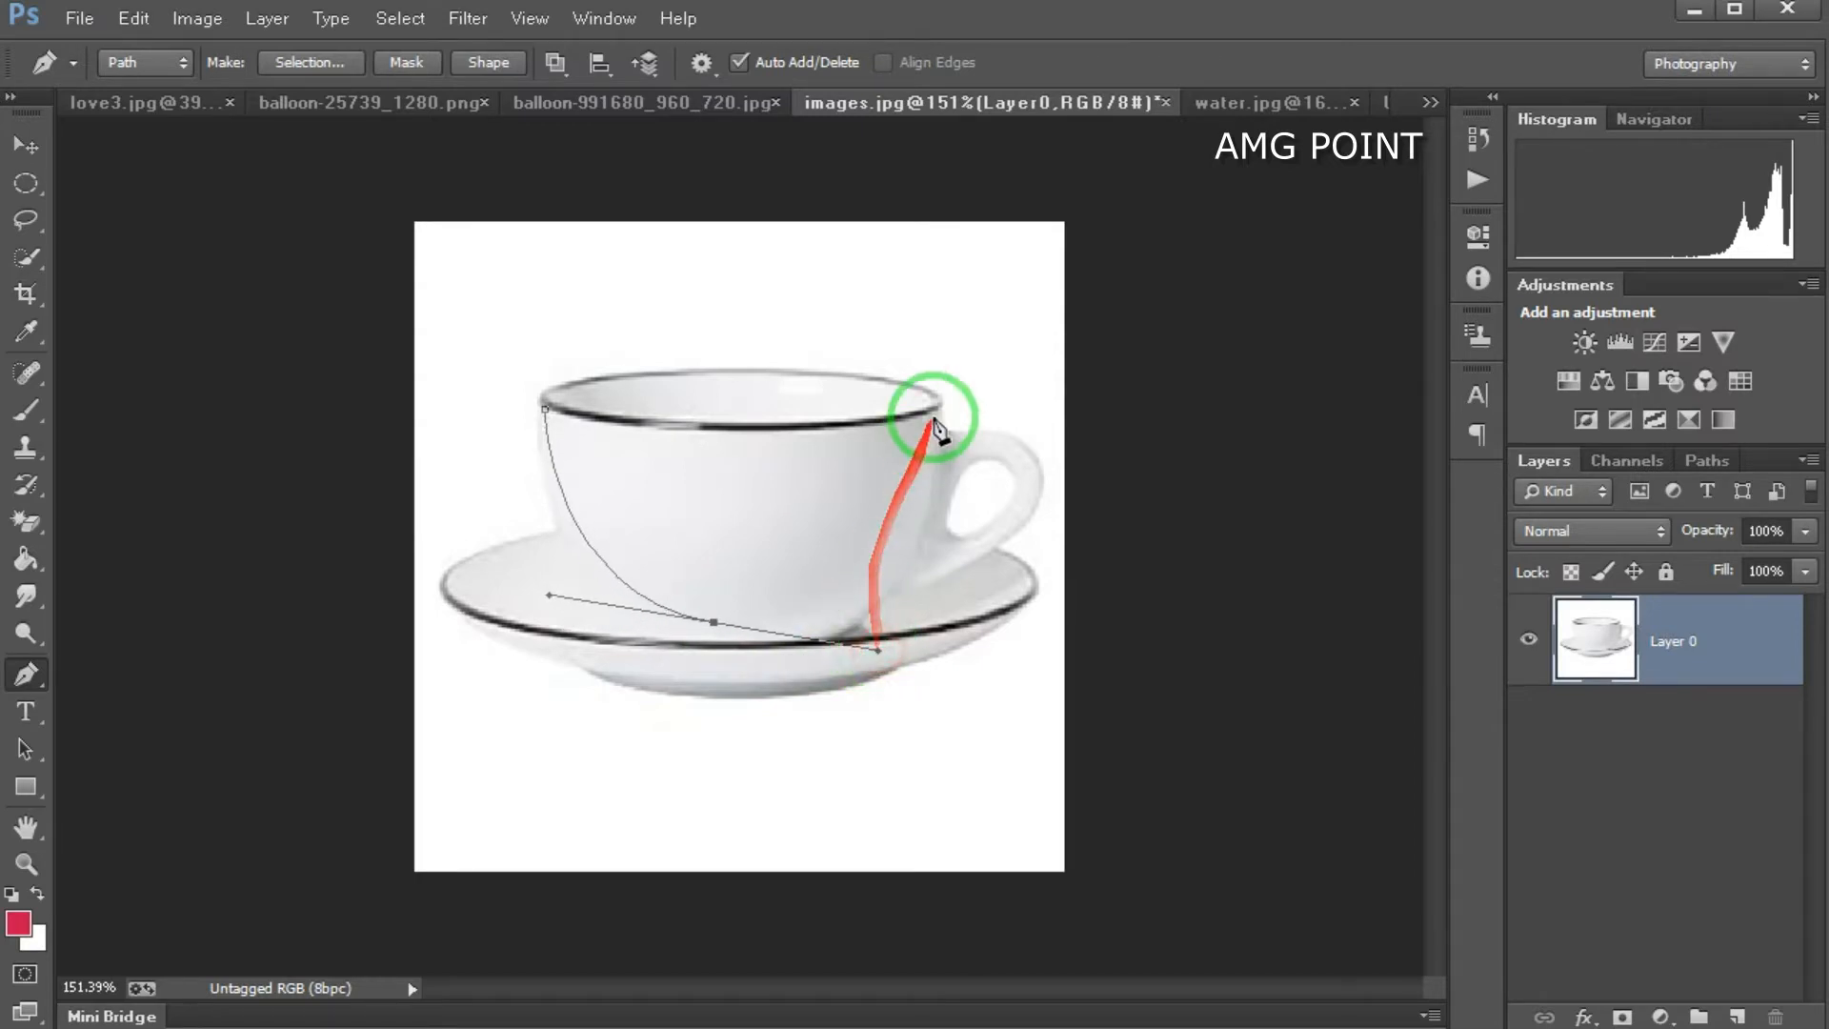
left_click_drag(941, 404, 937, 349)
left_click(544, 410)
left_click_drag(572, 444, 602, 454)
Step: Turn the cup path into a selection, copy it to a new layer and hide the original cup layer
right_click(693, 469)
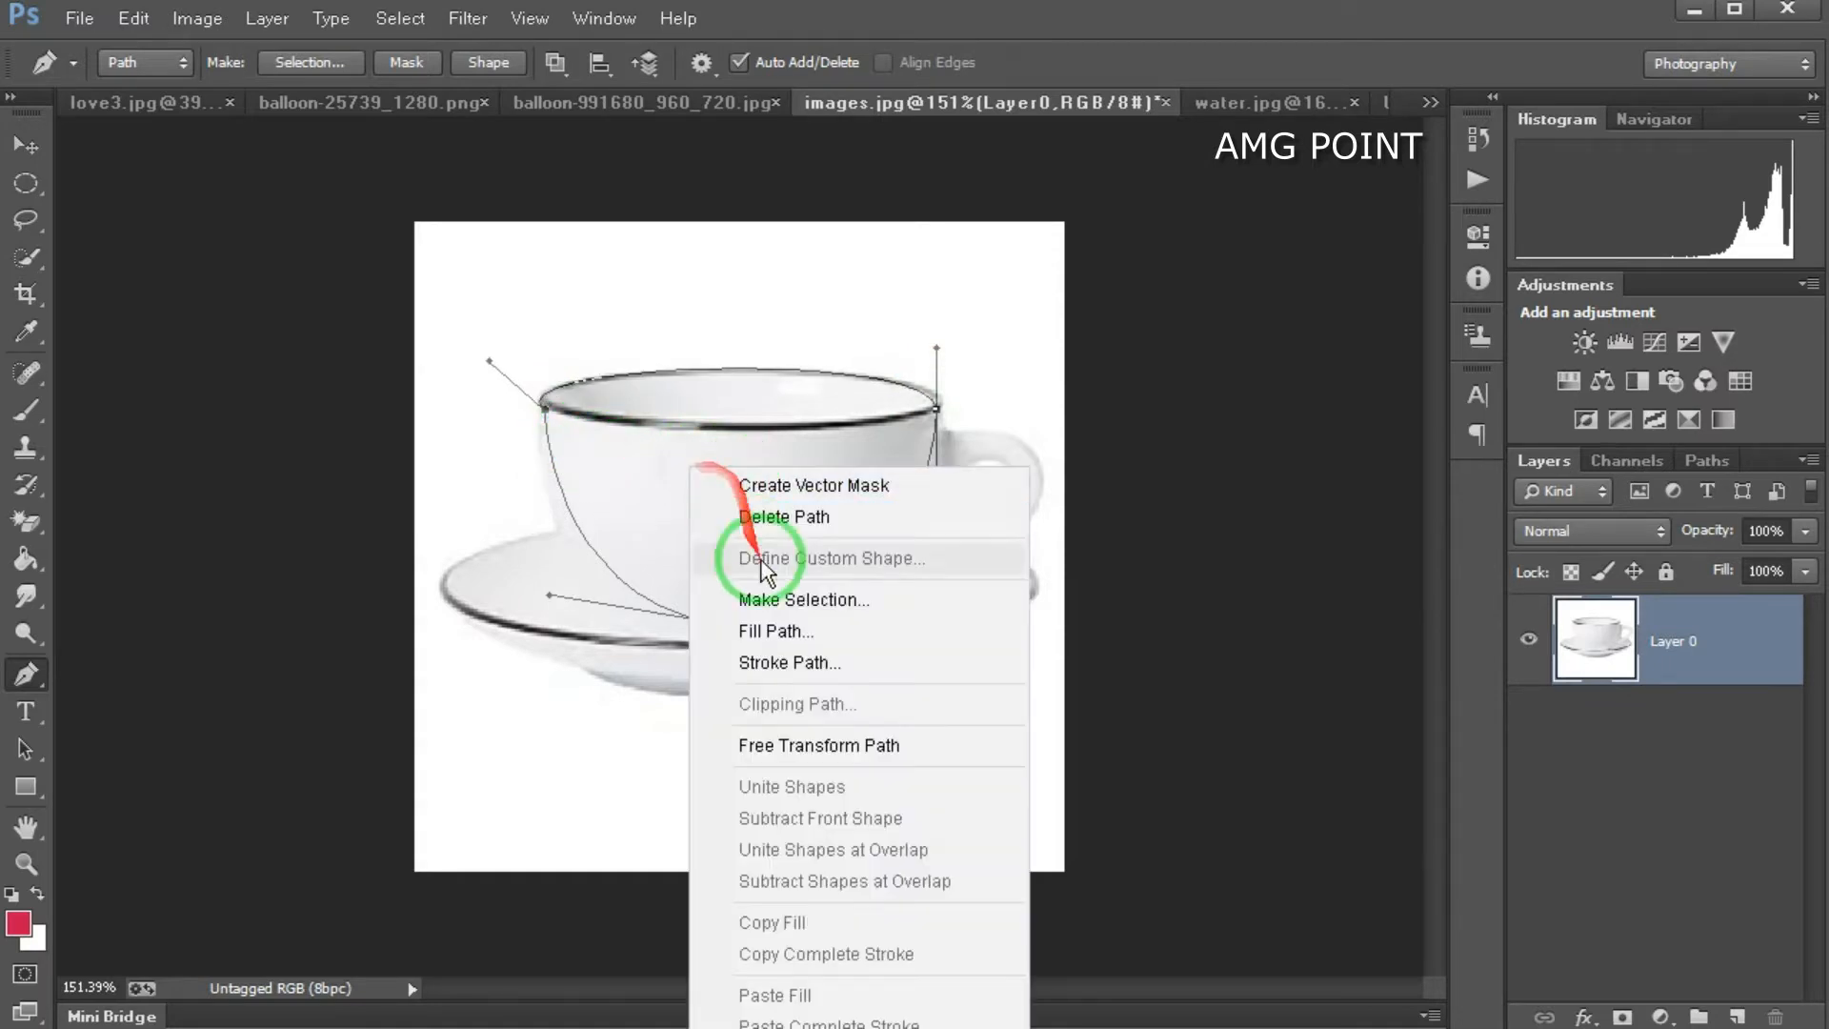
left_click(763, 599)
left_click(1054, 276)
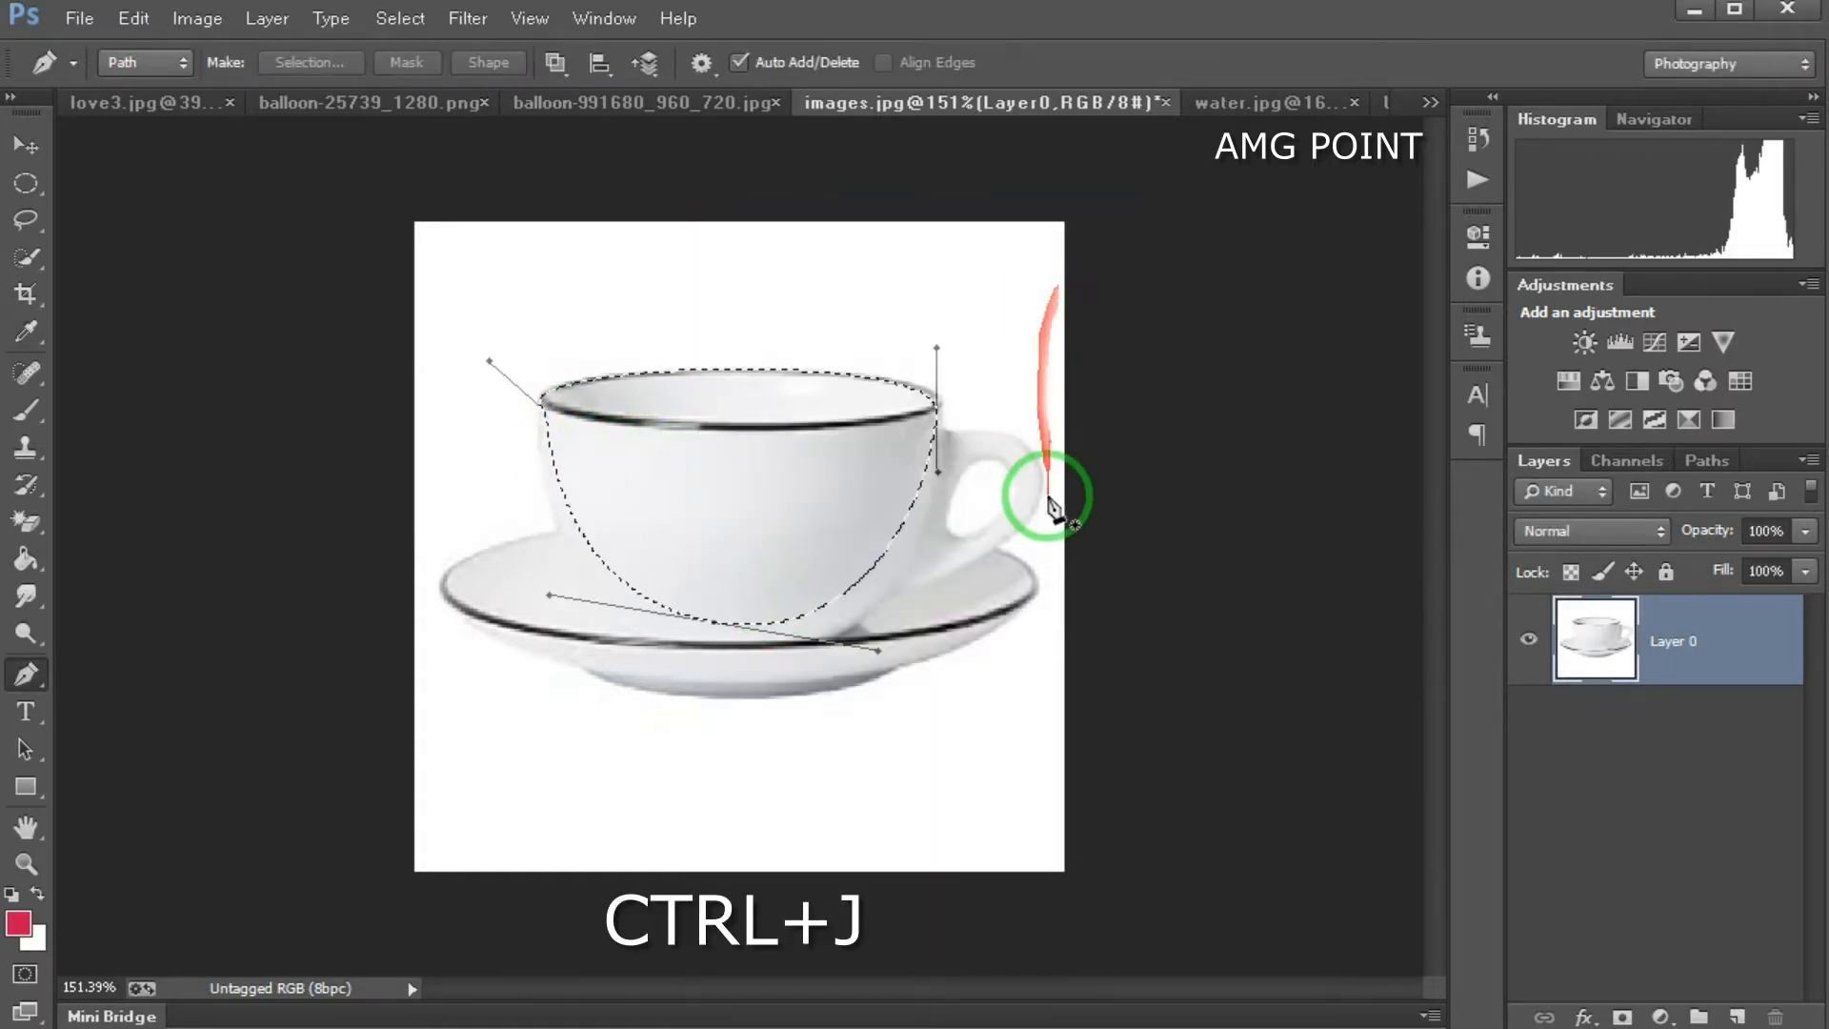
key("ctrl+j")
left_click(1527, 732)
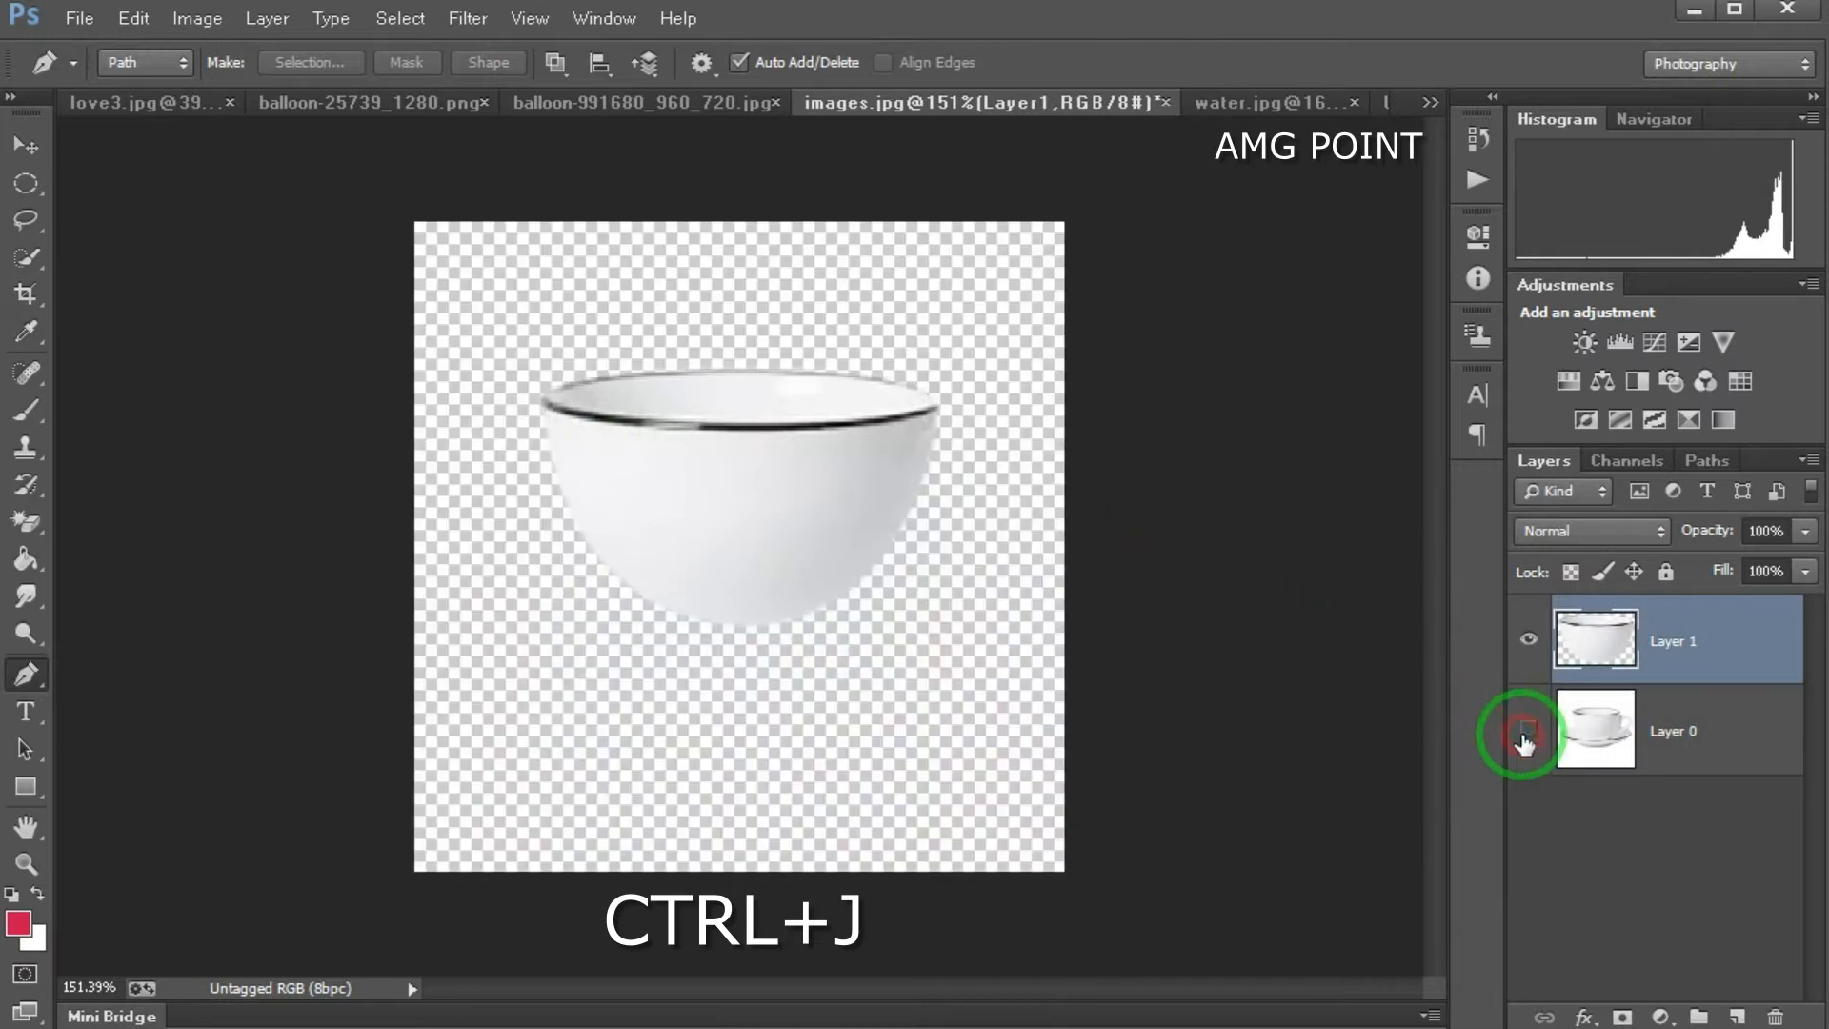
Step: Copy the cut-out cup from images.jpg into Untitled-1, placing it on the water near the horizon
left_click(25, 144)
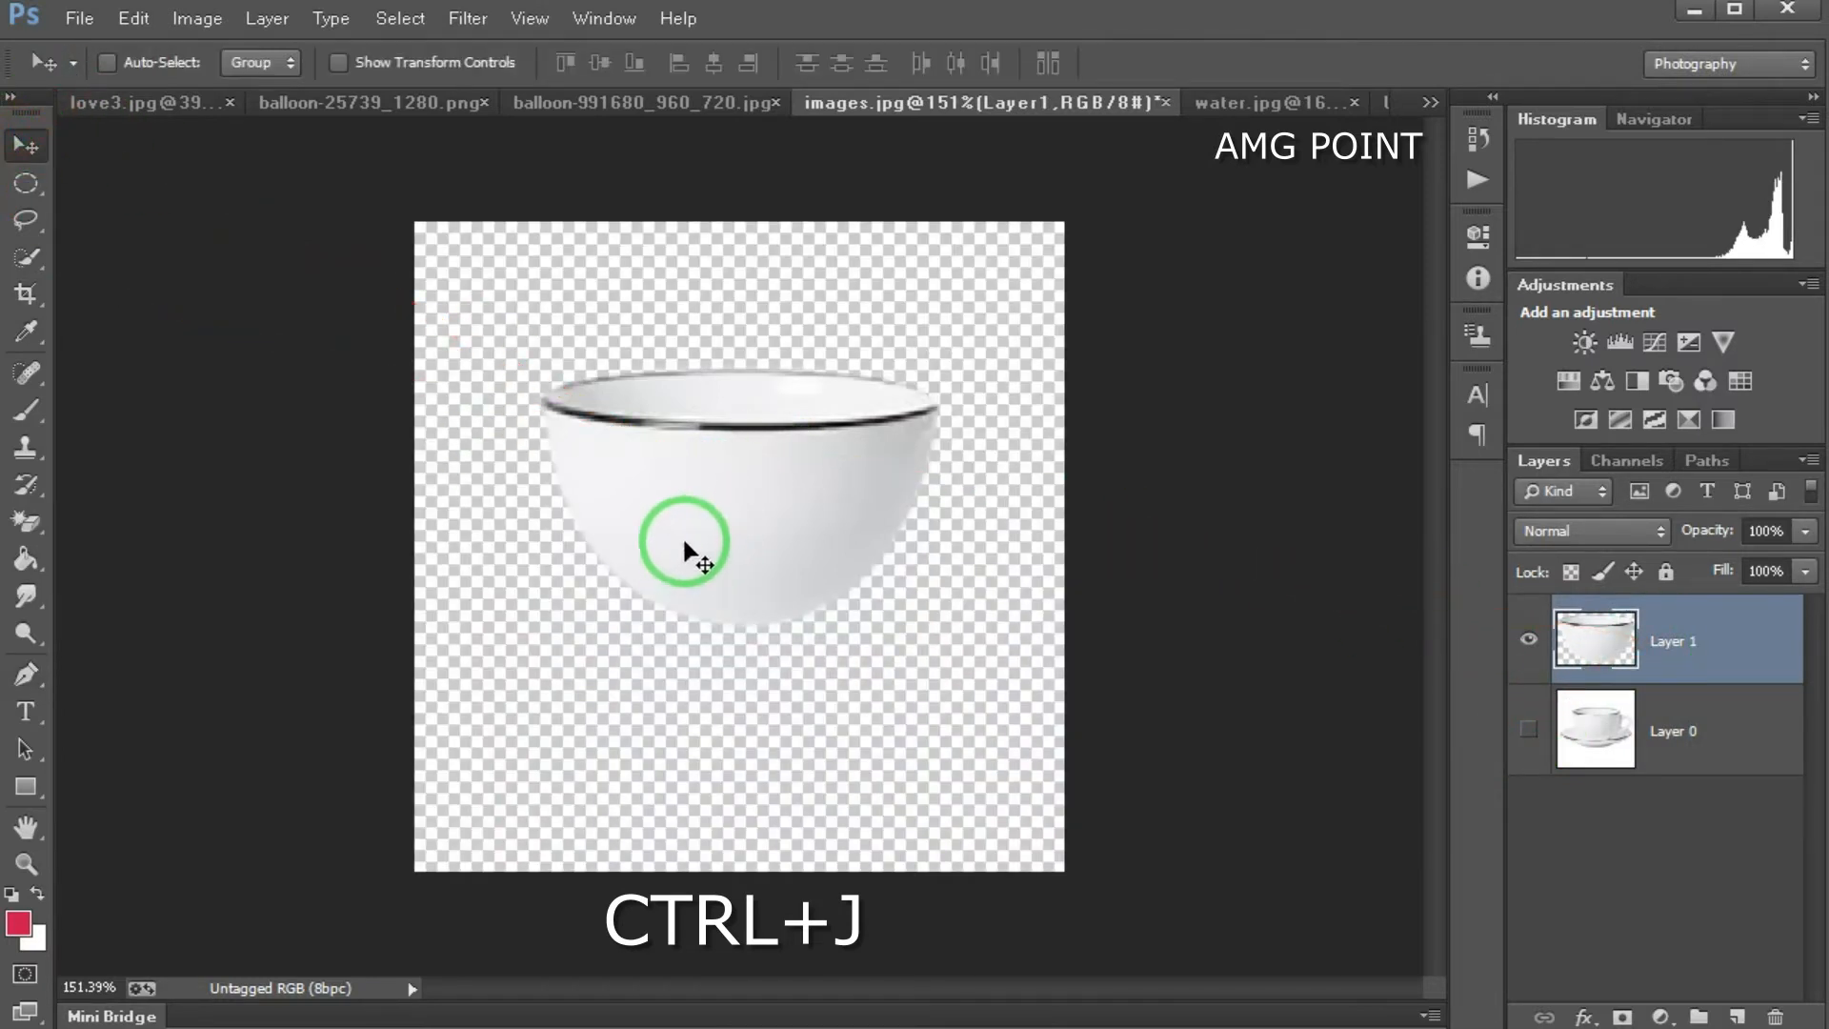
left_click(1430, 102)
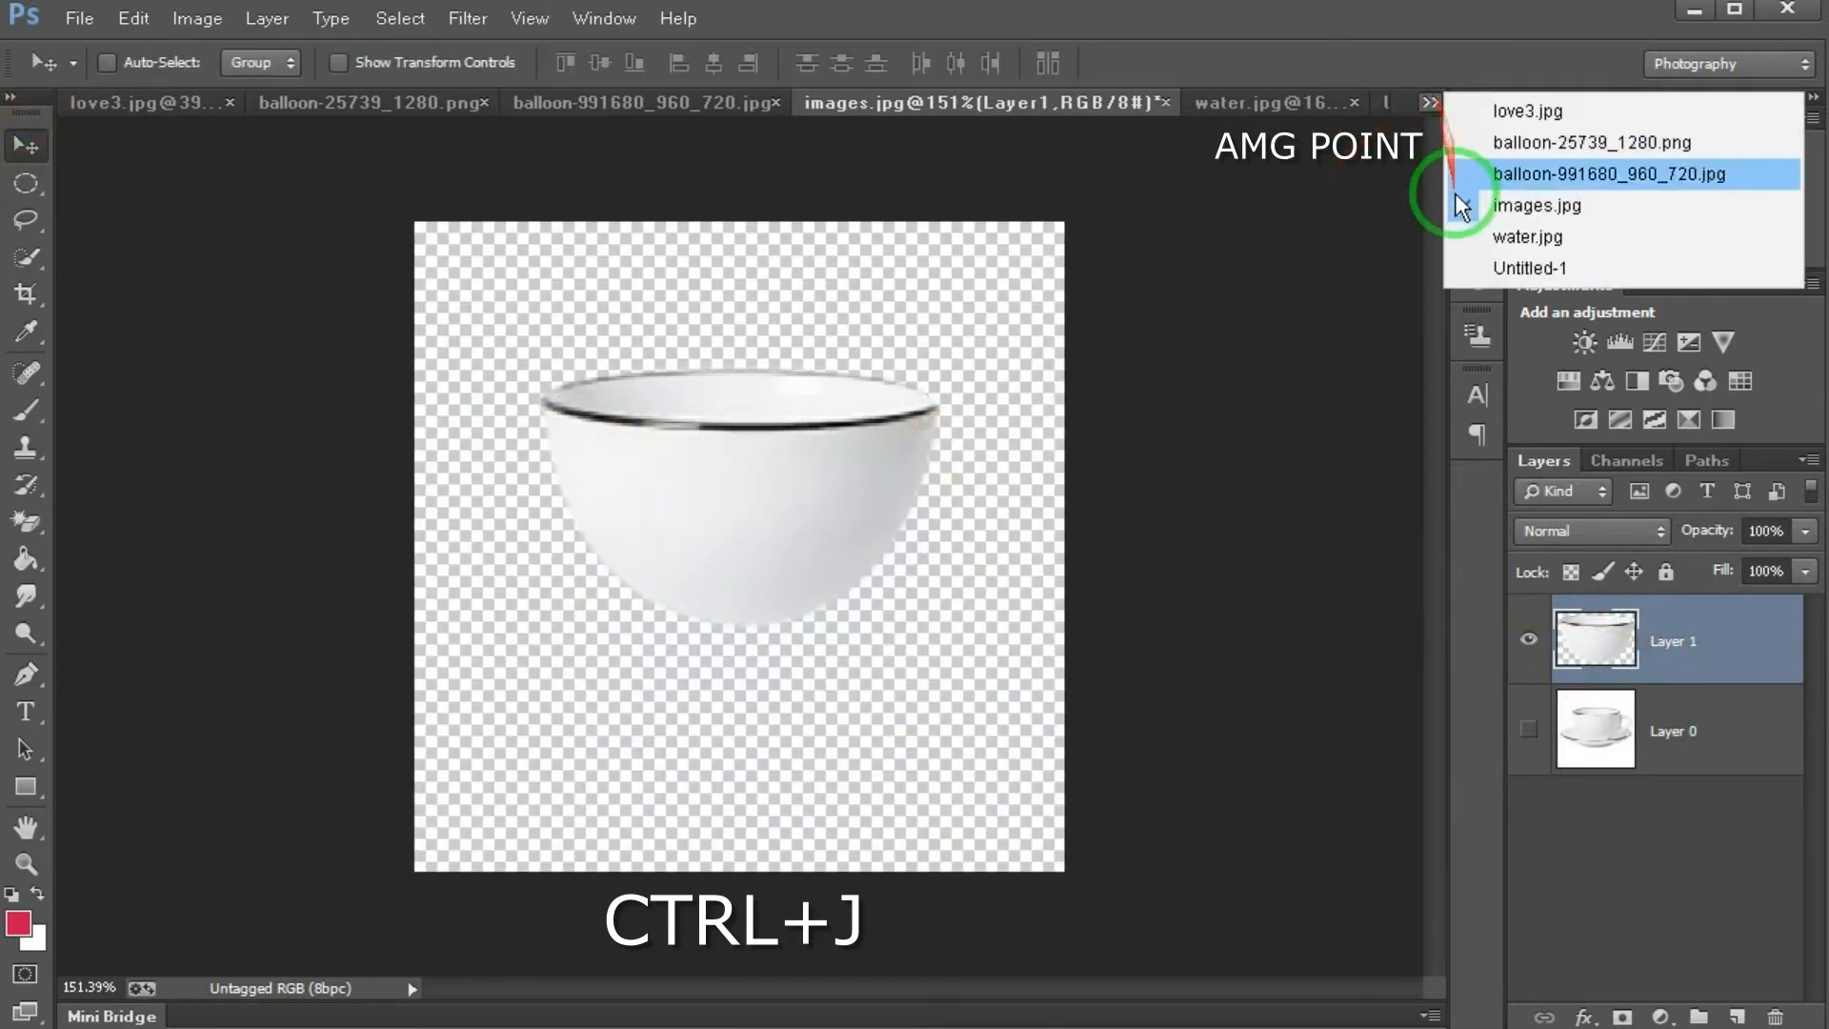
left_click(1477, 266)
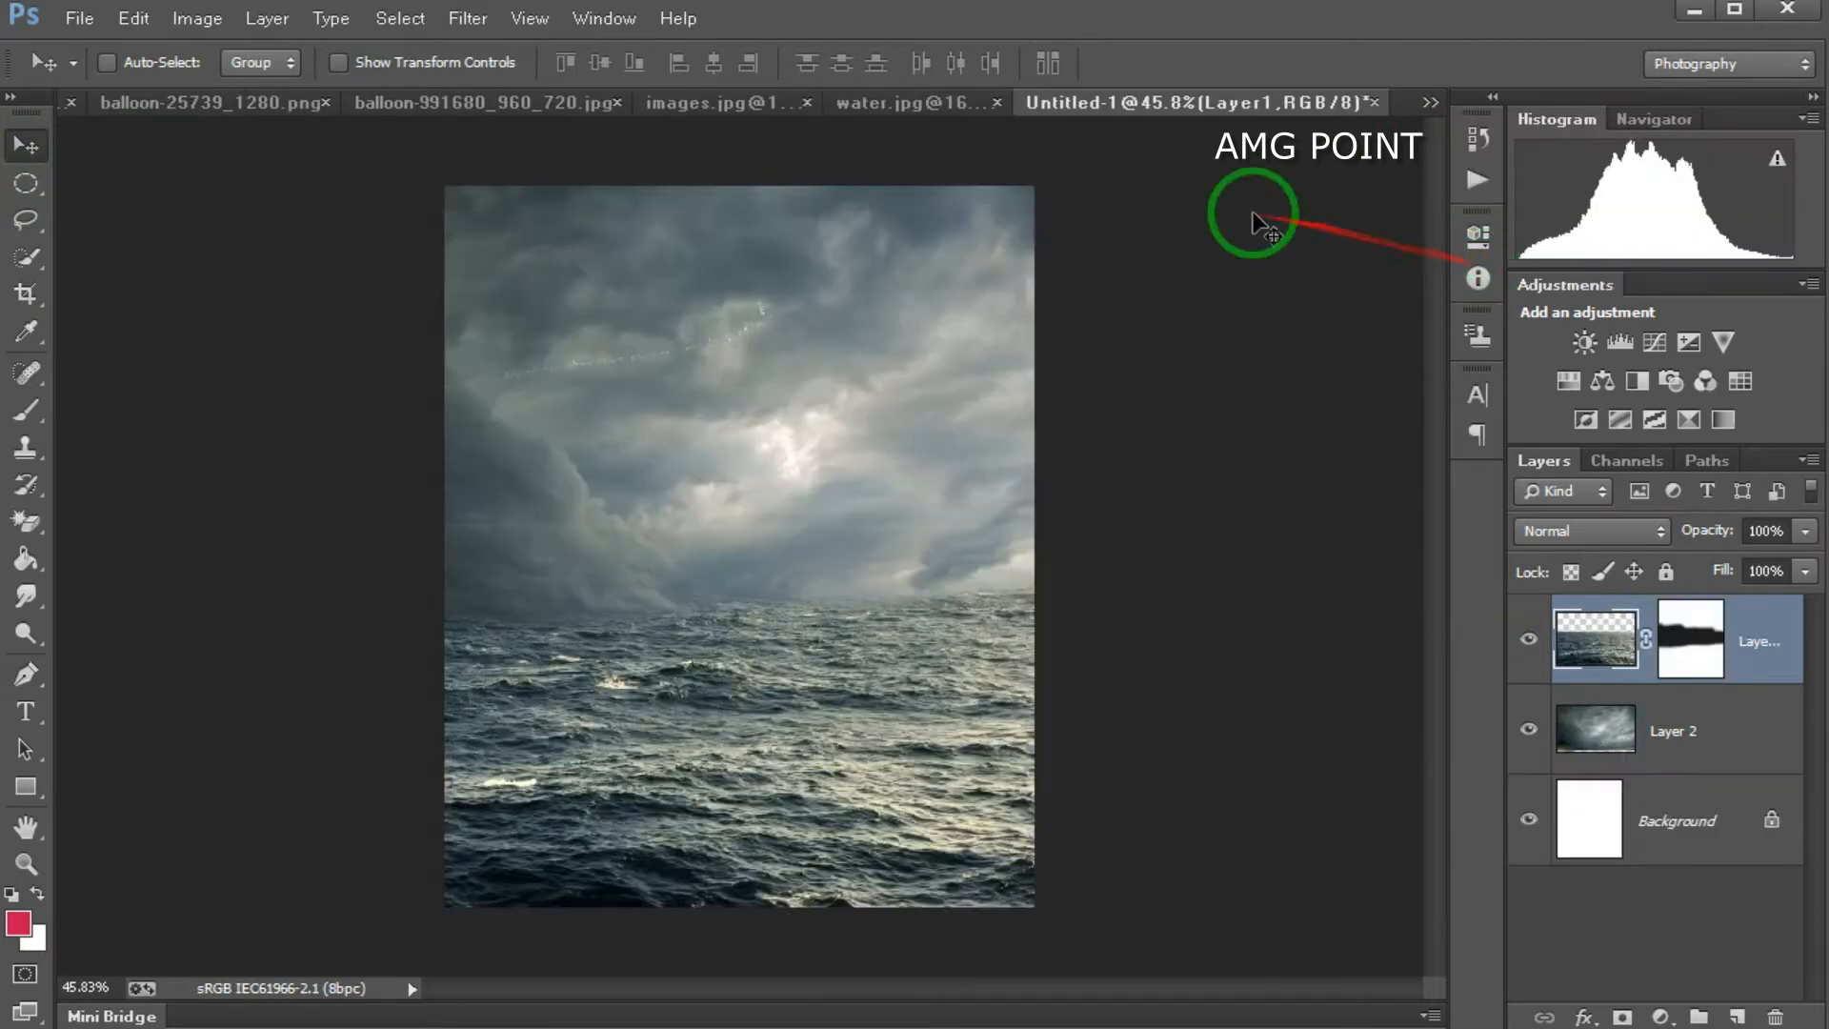
left_click(705, 106)
left_click_drag(787, 460, 881, 407)
left_click_drag(981, 104, 982, 225)
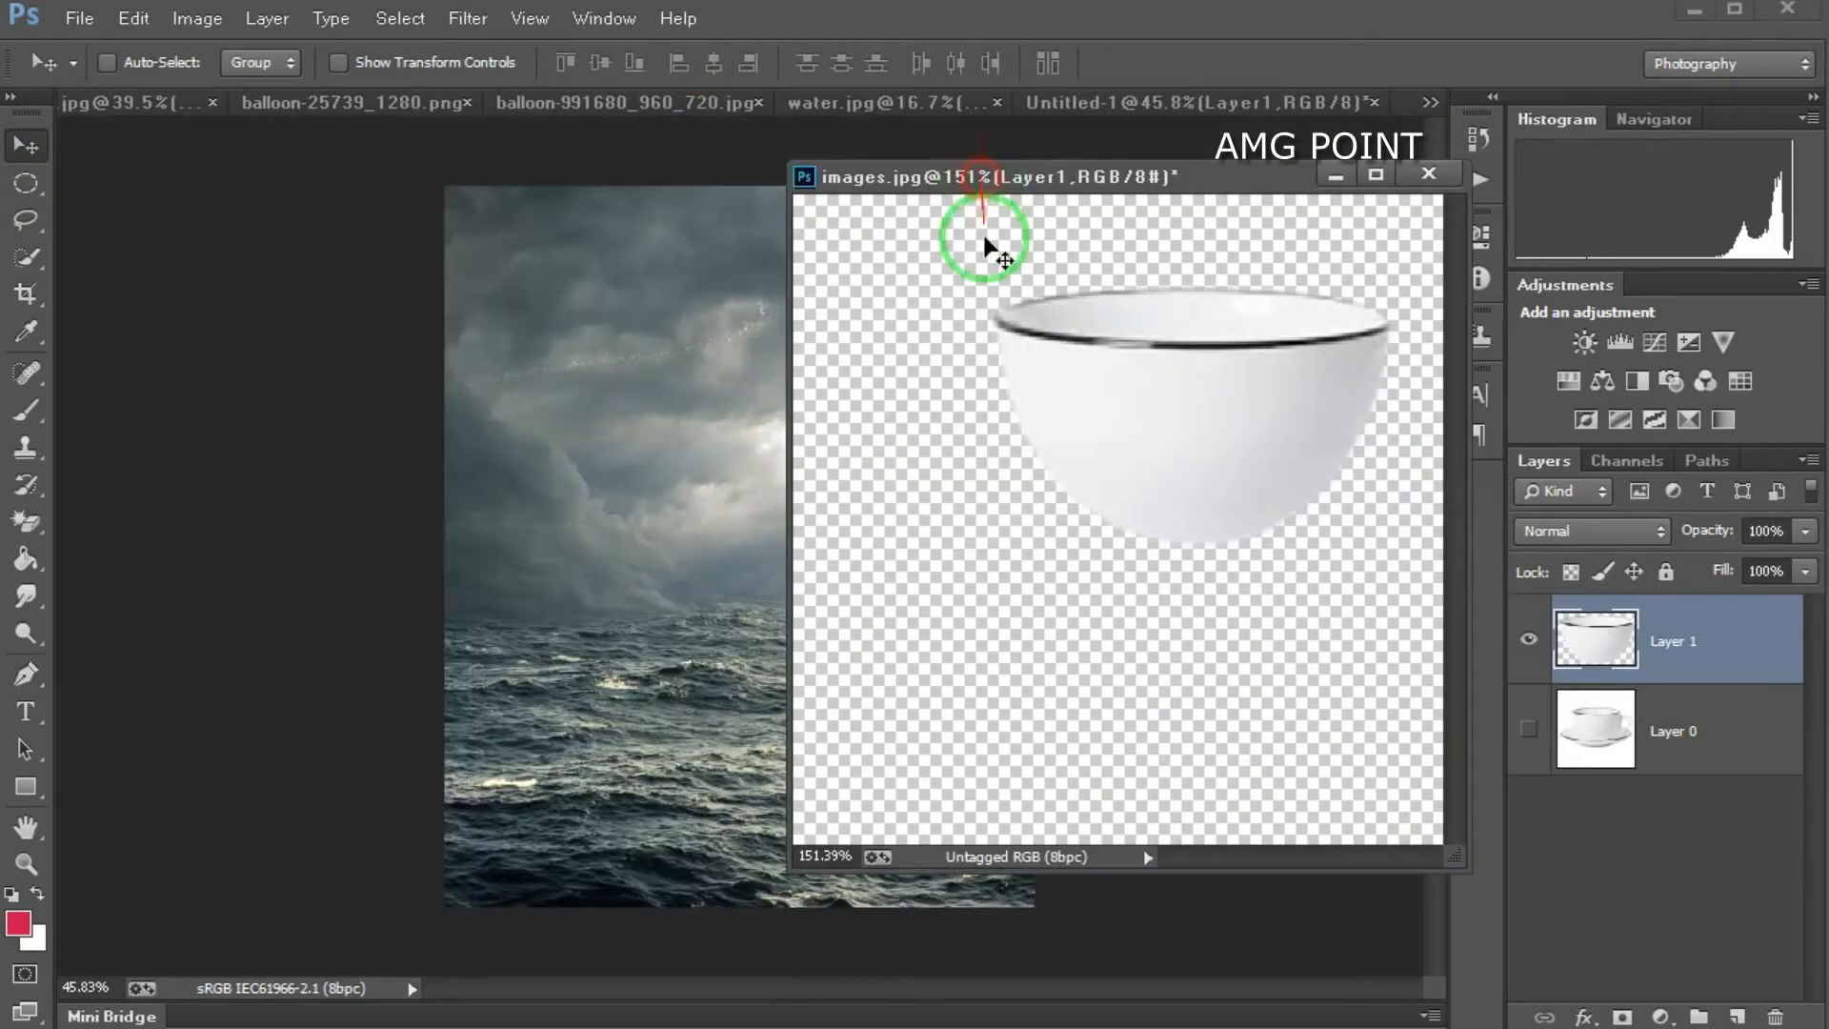
left_click_drag(1153, 419, 718, 639)
left_click(1333, 176)
Step: Enlarge the cup to about 125% and position it on the sea near the centre of the horizon
key("ctrl+t")
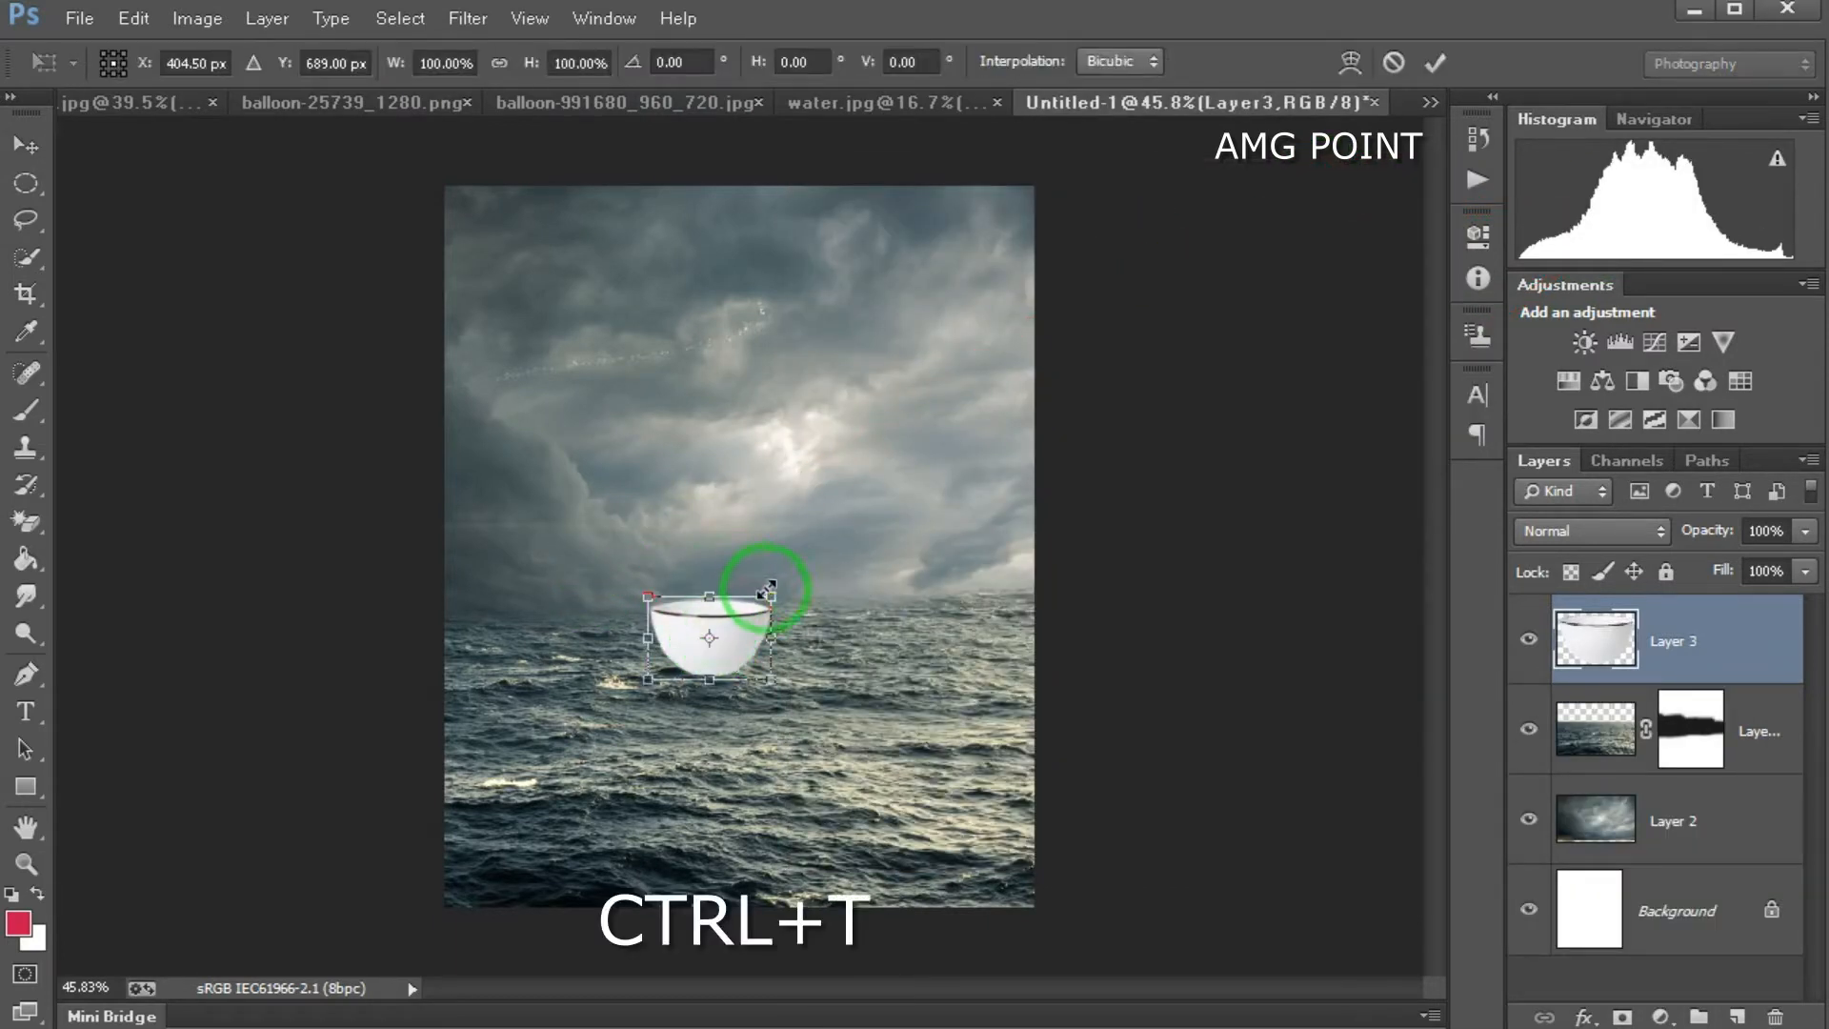
left_click_drag(777, 592, 739, 622)
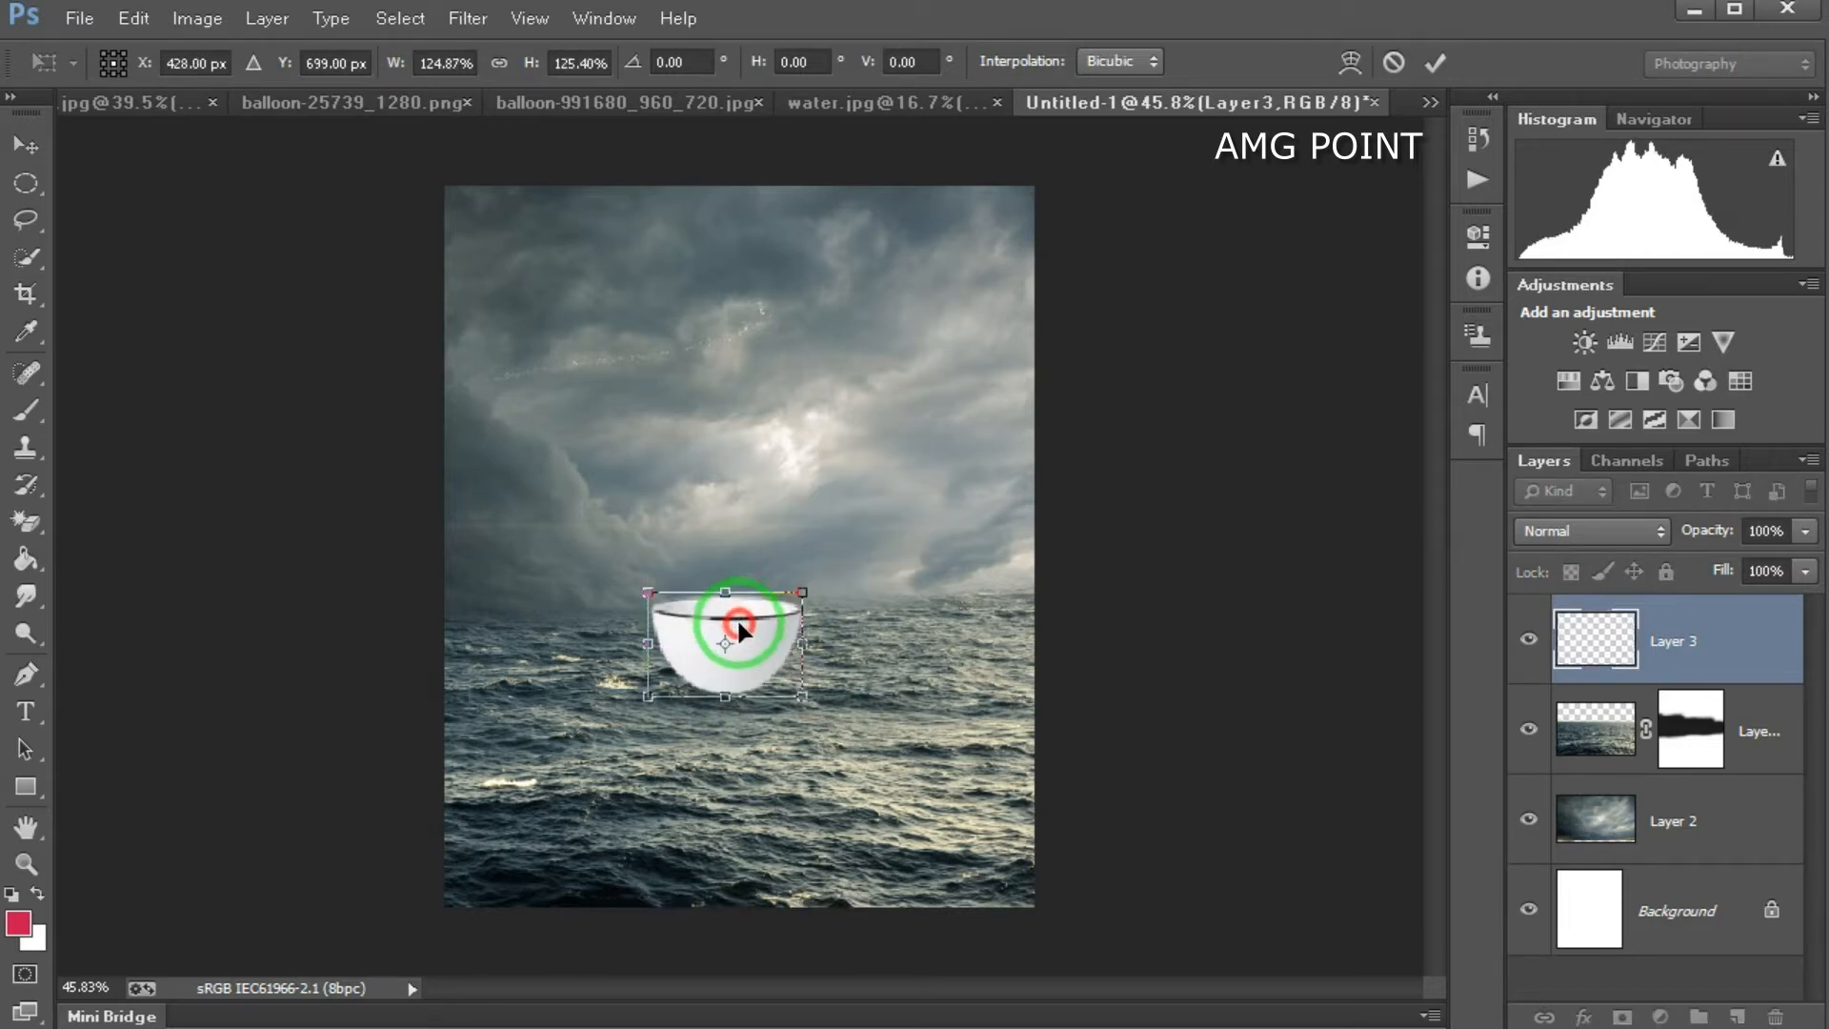
key("Return")
left_click_drag(736, 625, 754, 636)
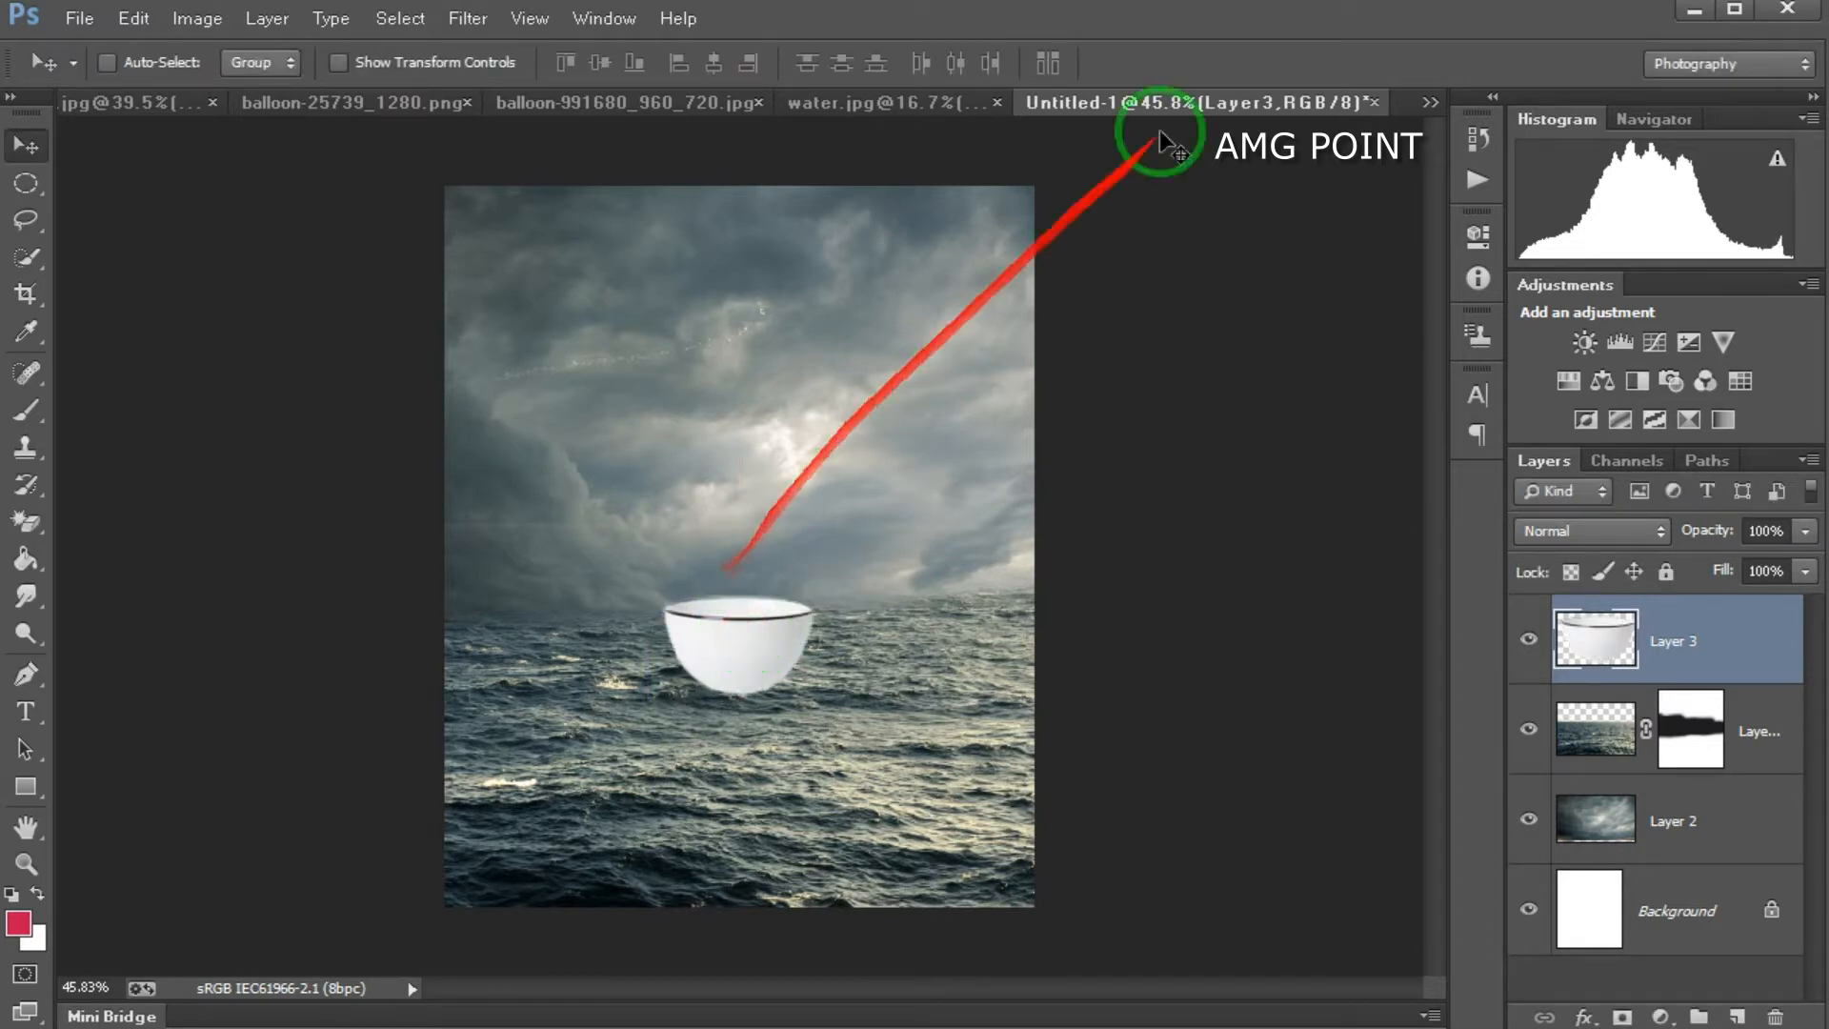
Step: Copy the red balloon from its own document into Untitled-1 as the uppermost layer
left_click(1429, 102)
left_click(1463, 143)
left_click_drag(739, 360, 705, 308)
scroll(716, 349, "down", 3)
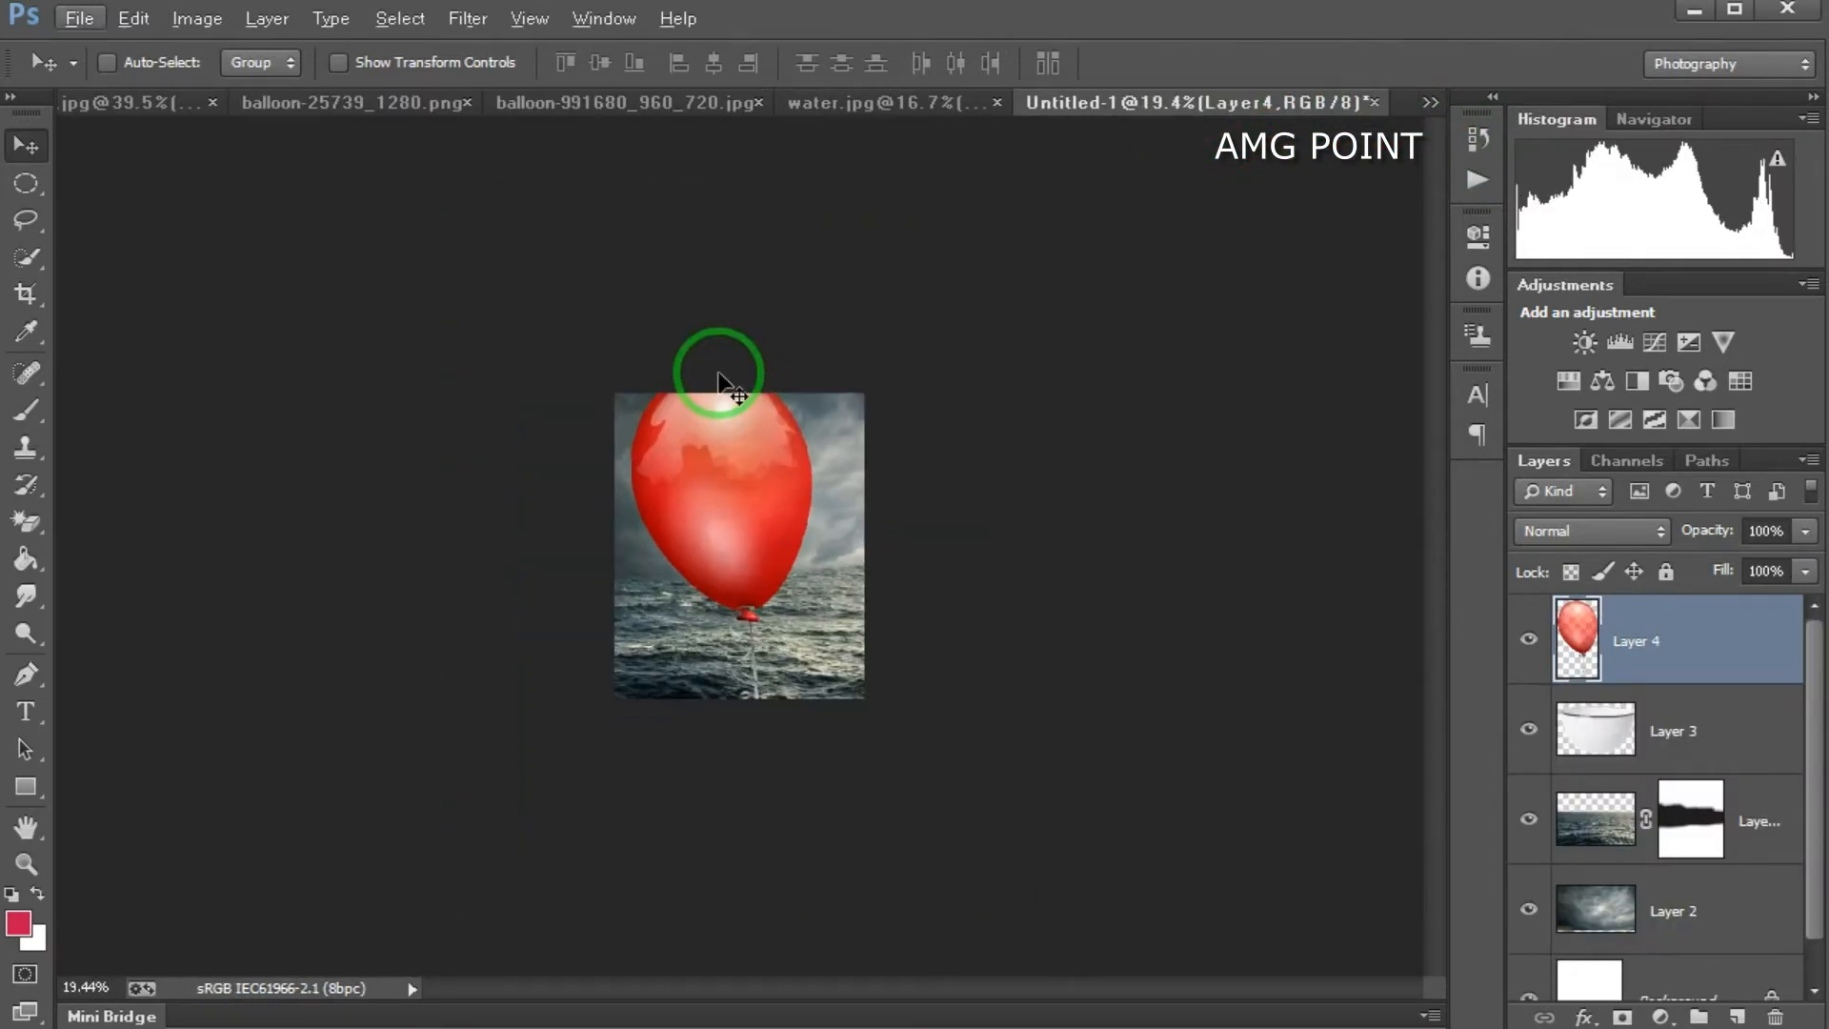
Step: Scale down the red balloon, rotate it about 10° clockwise and place it in the sky above the cup
key("ctrl+t")
left_click_drag(806, 375, 730, 459)
scroll(729, 459, "up", 3)
scroll(759, 476, "up", 2)
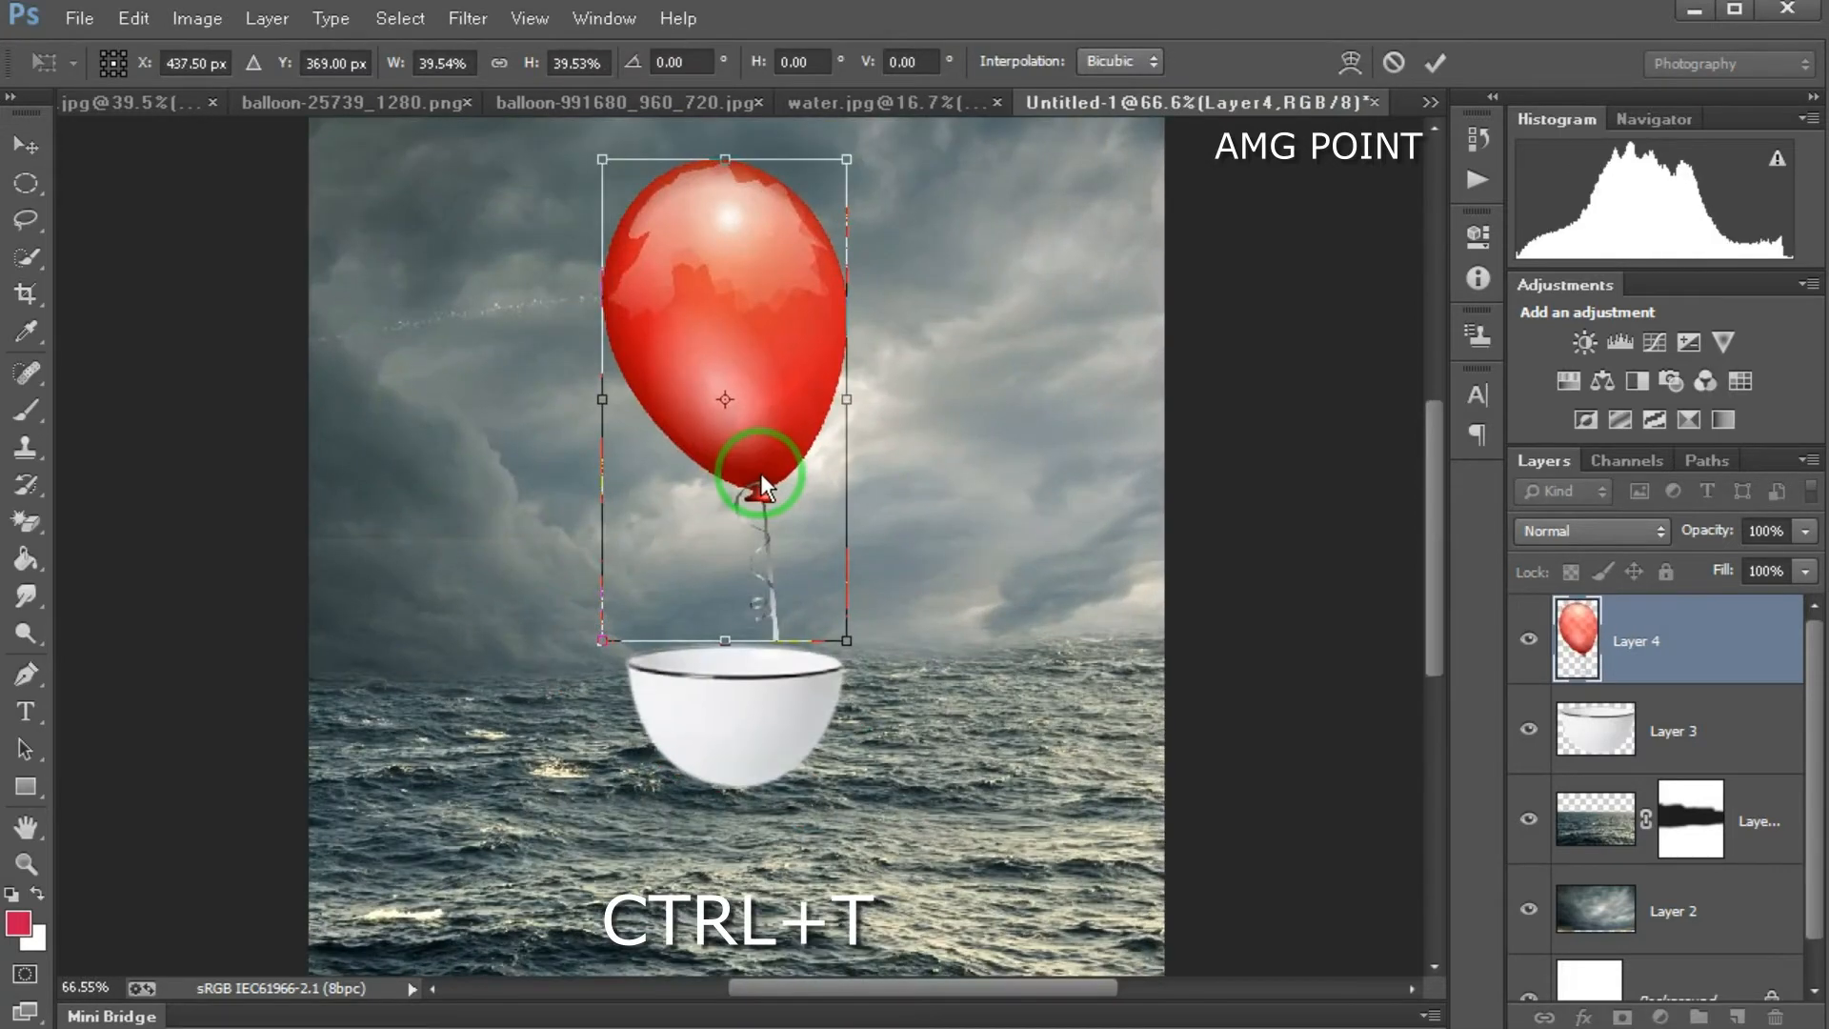
left_click_drag(931, 151, 952, 187)
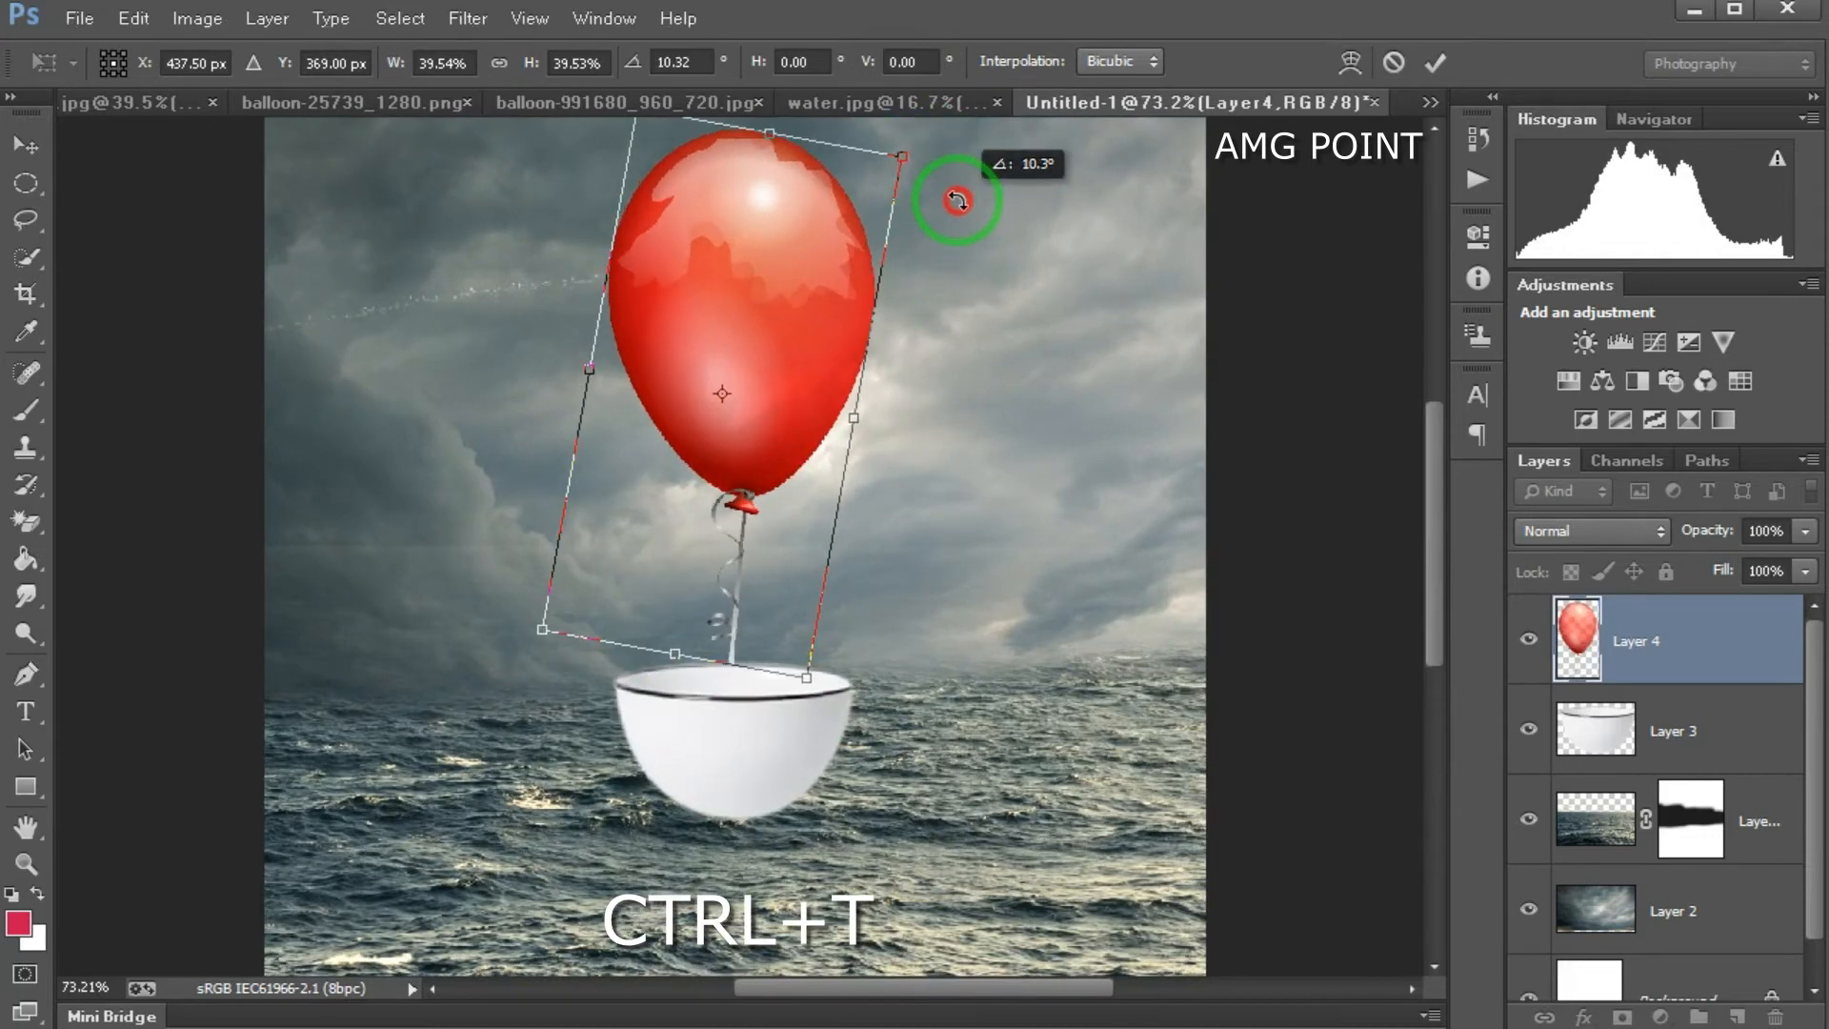
left_click_drag(785, 246, 781, 225)
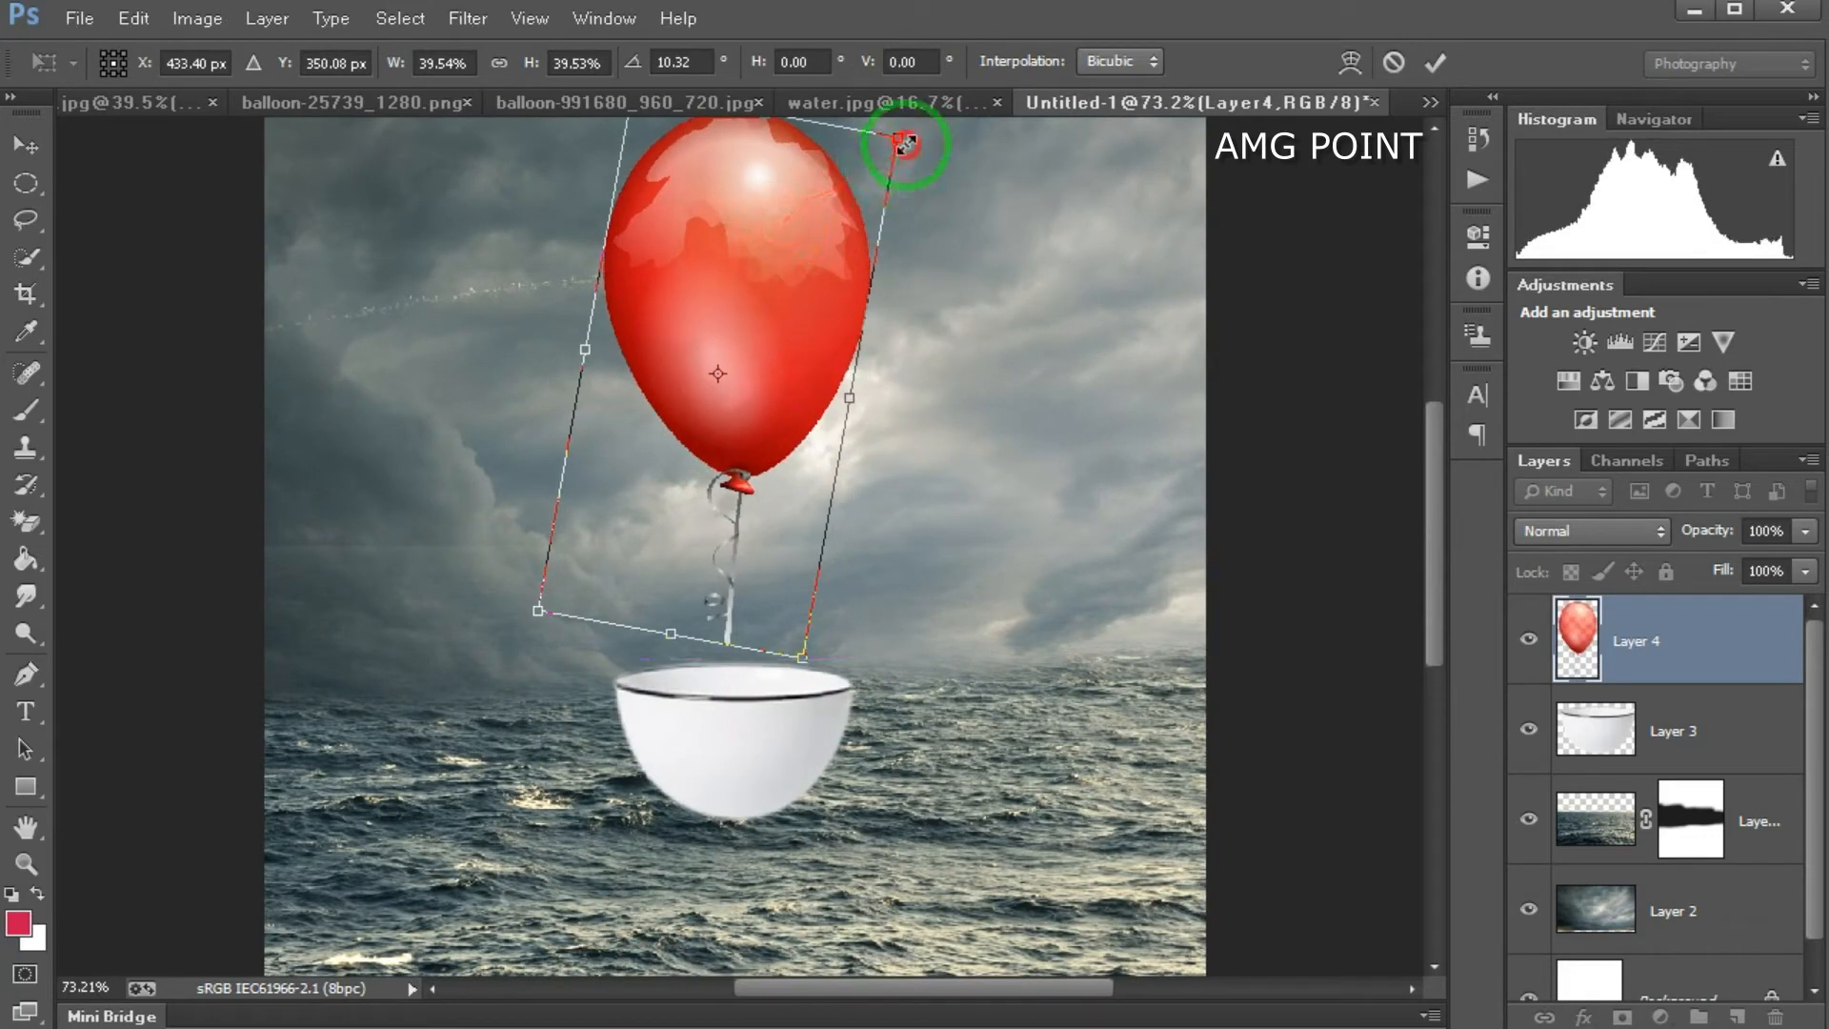
left_click_drag(906, 145, 745, 290)
key("Return")
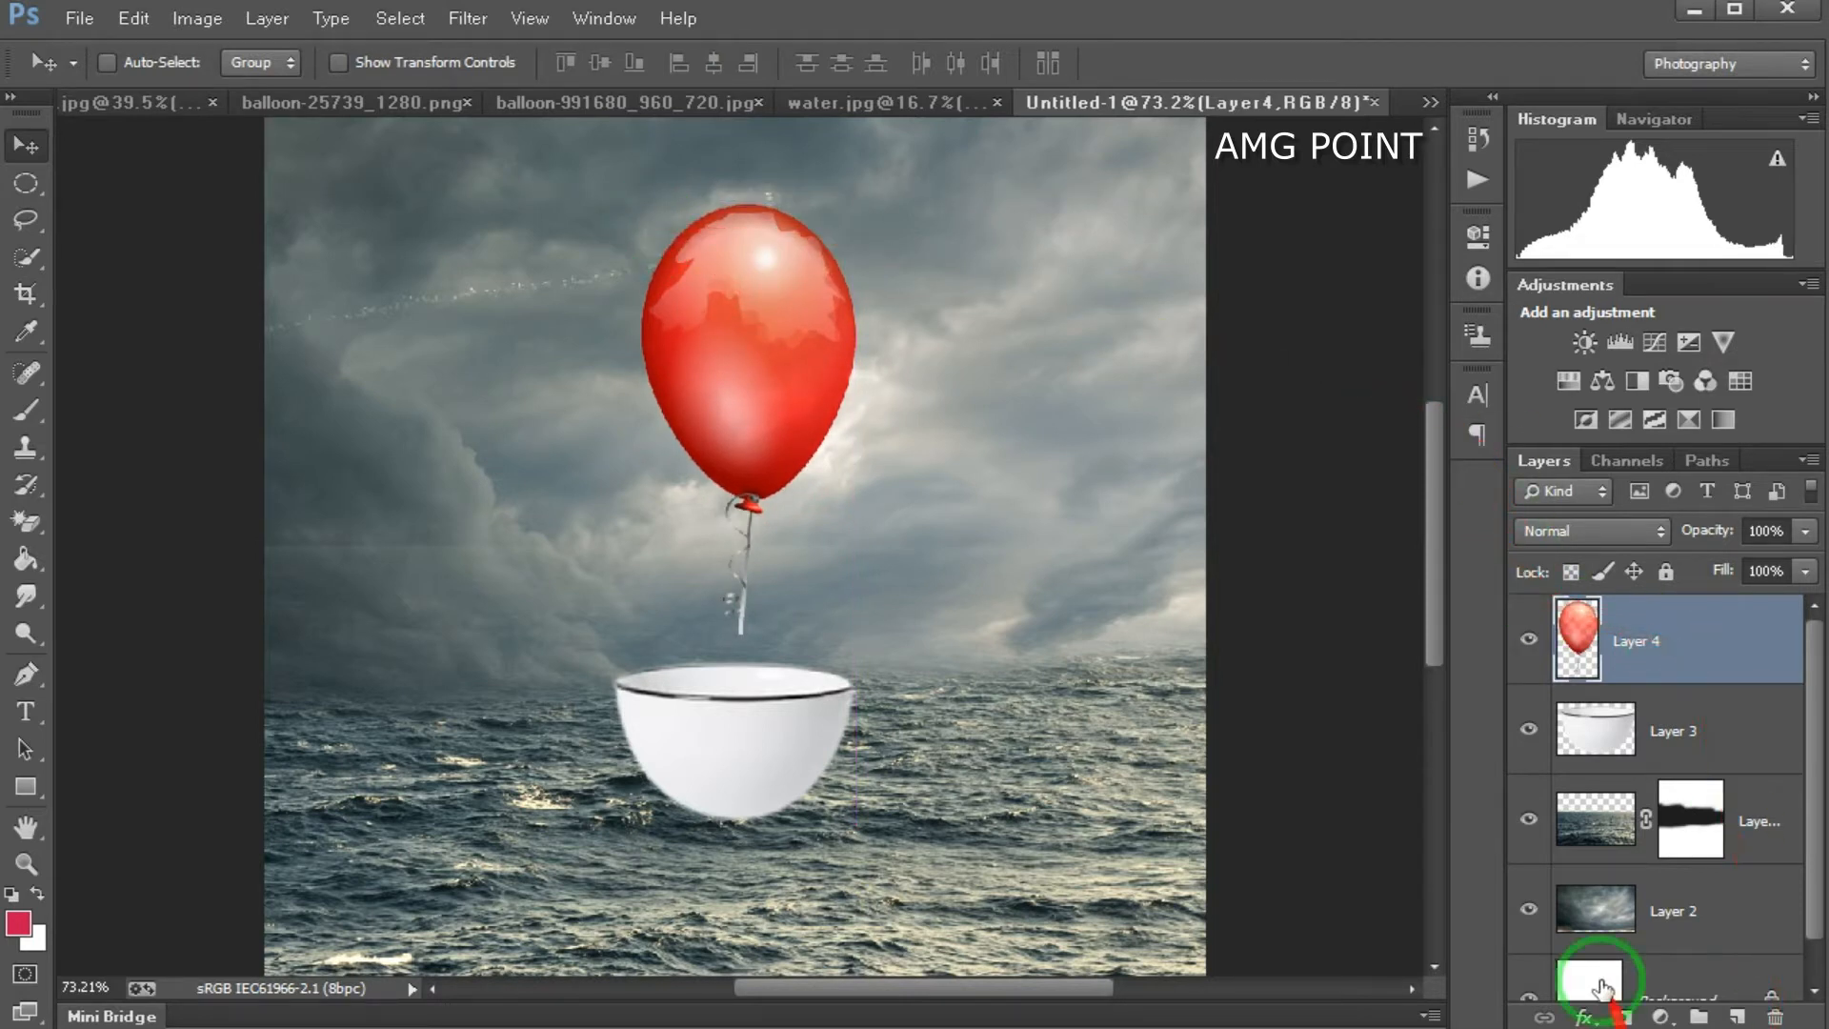
Step: Add a layer mask to the balloon layer and paint it black over the string hanging below the knot
left_click(1623, 1017)
left_click(26, 409)
left_click(12, 893)
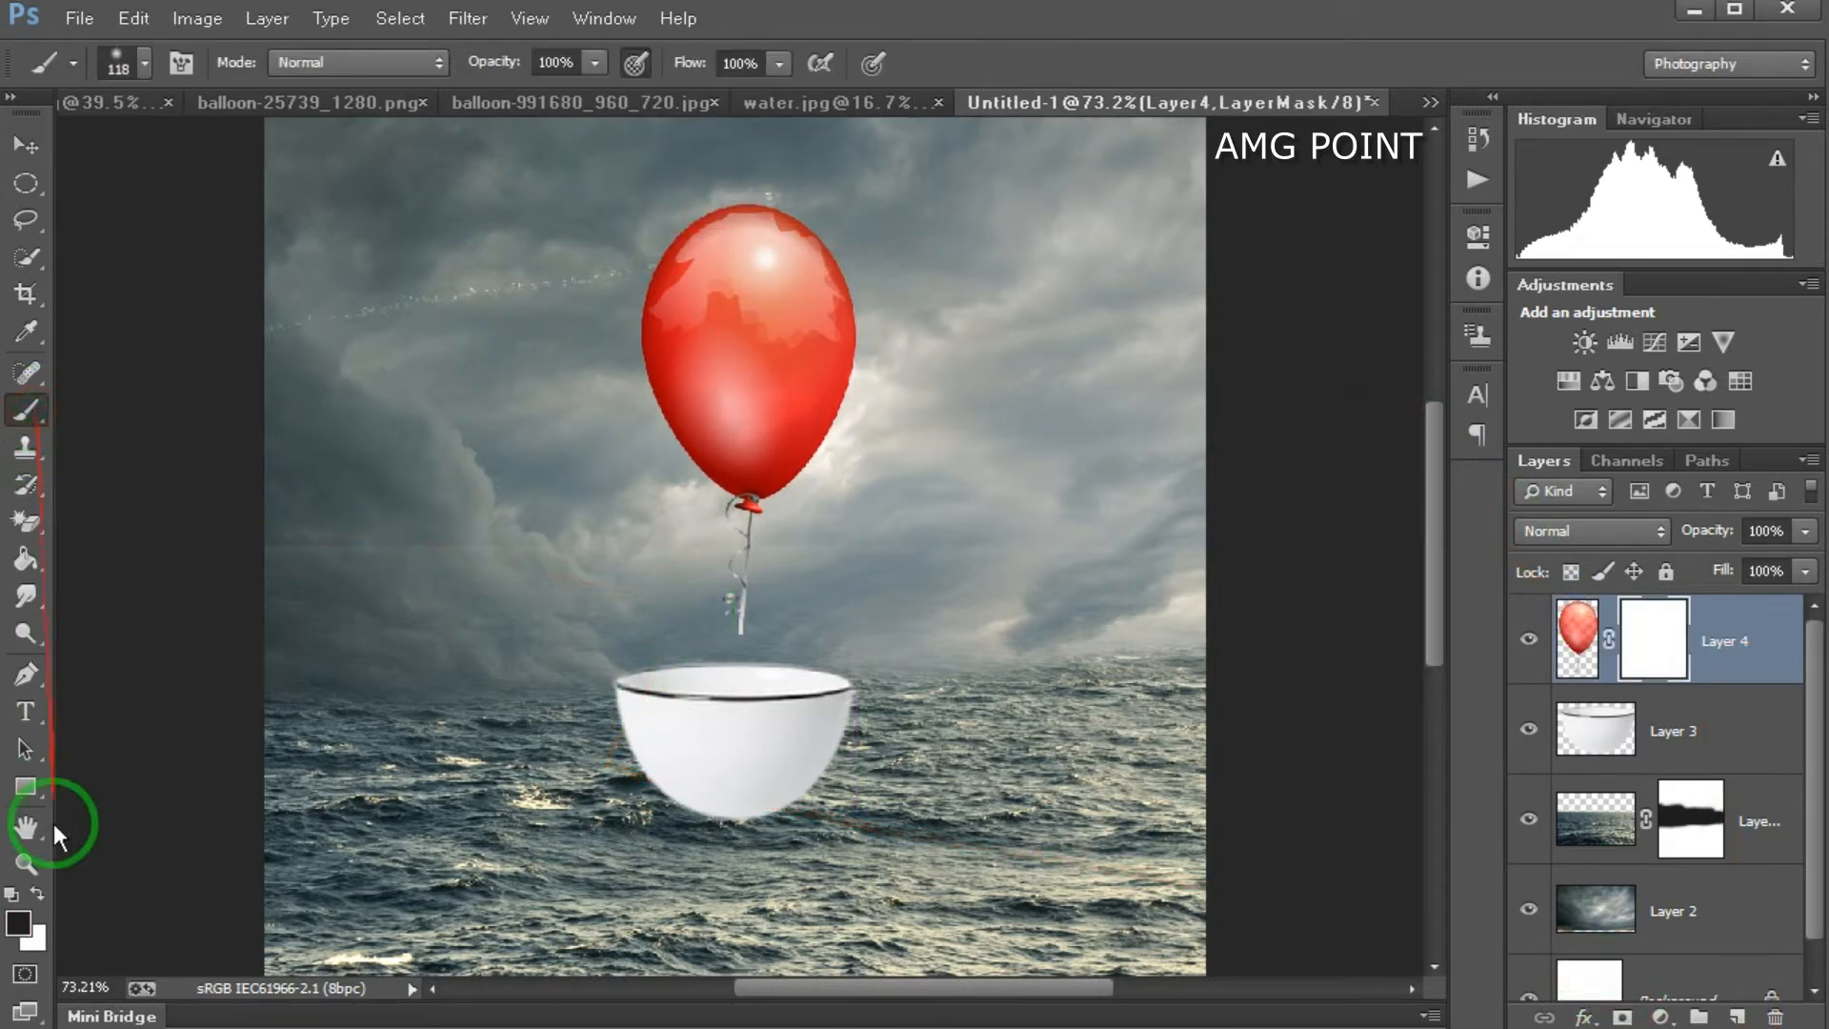
scroll(728, 614, "up", 9)
mouse_move(871, 613)
left_mouse_down()
mouse_move(770, 609)
mouse_move(744, 654)
mouse_move(751, 571)
mouse_move(763, 600)
mouse_move(764, 422)
mouse_move(800, 571)
mouse_move(698, 408)
left_mouse_up()
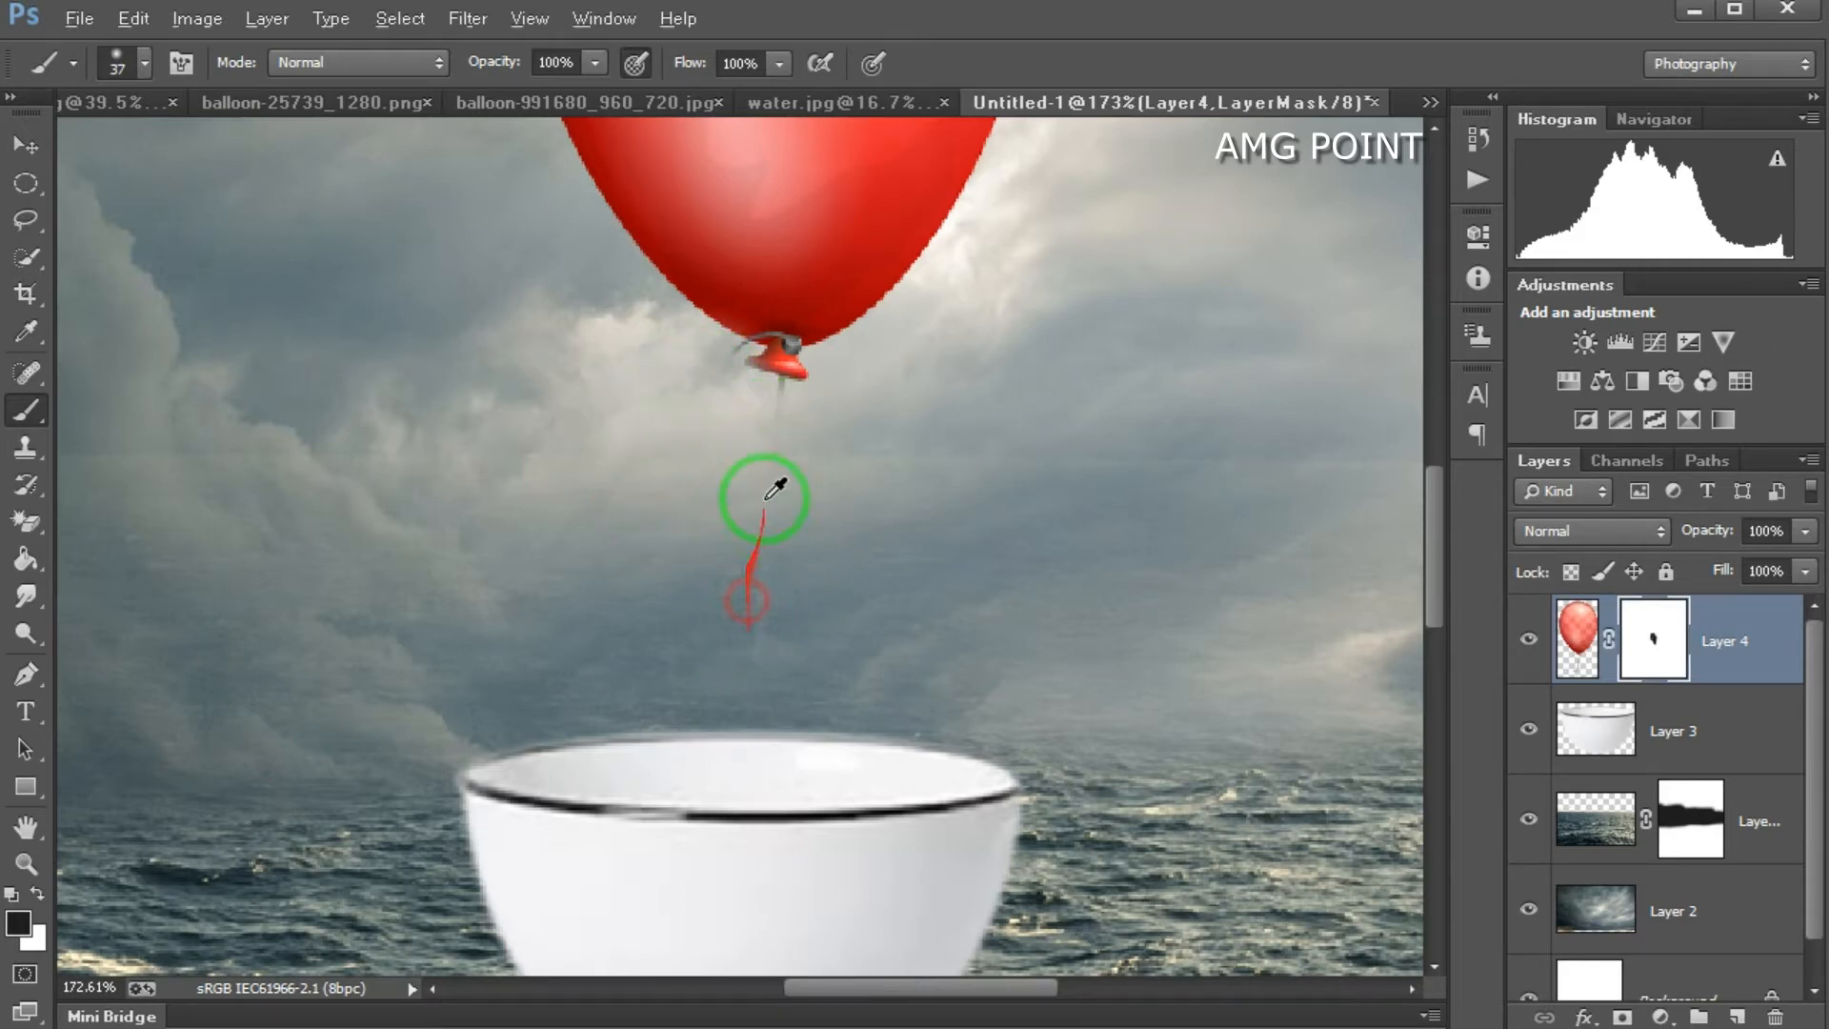
scroll(775, 509, "down", 9)
left_click(26, 145)
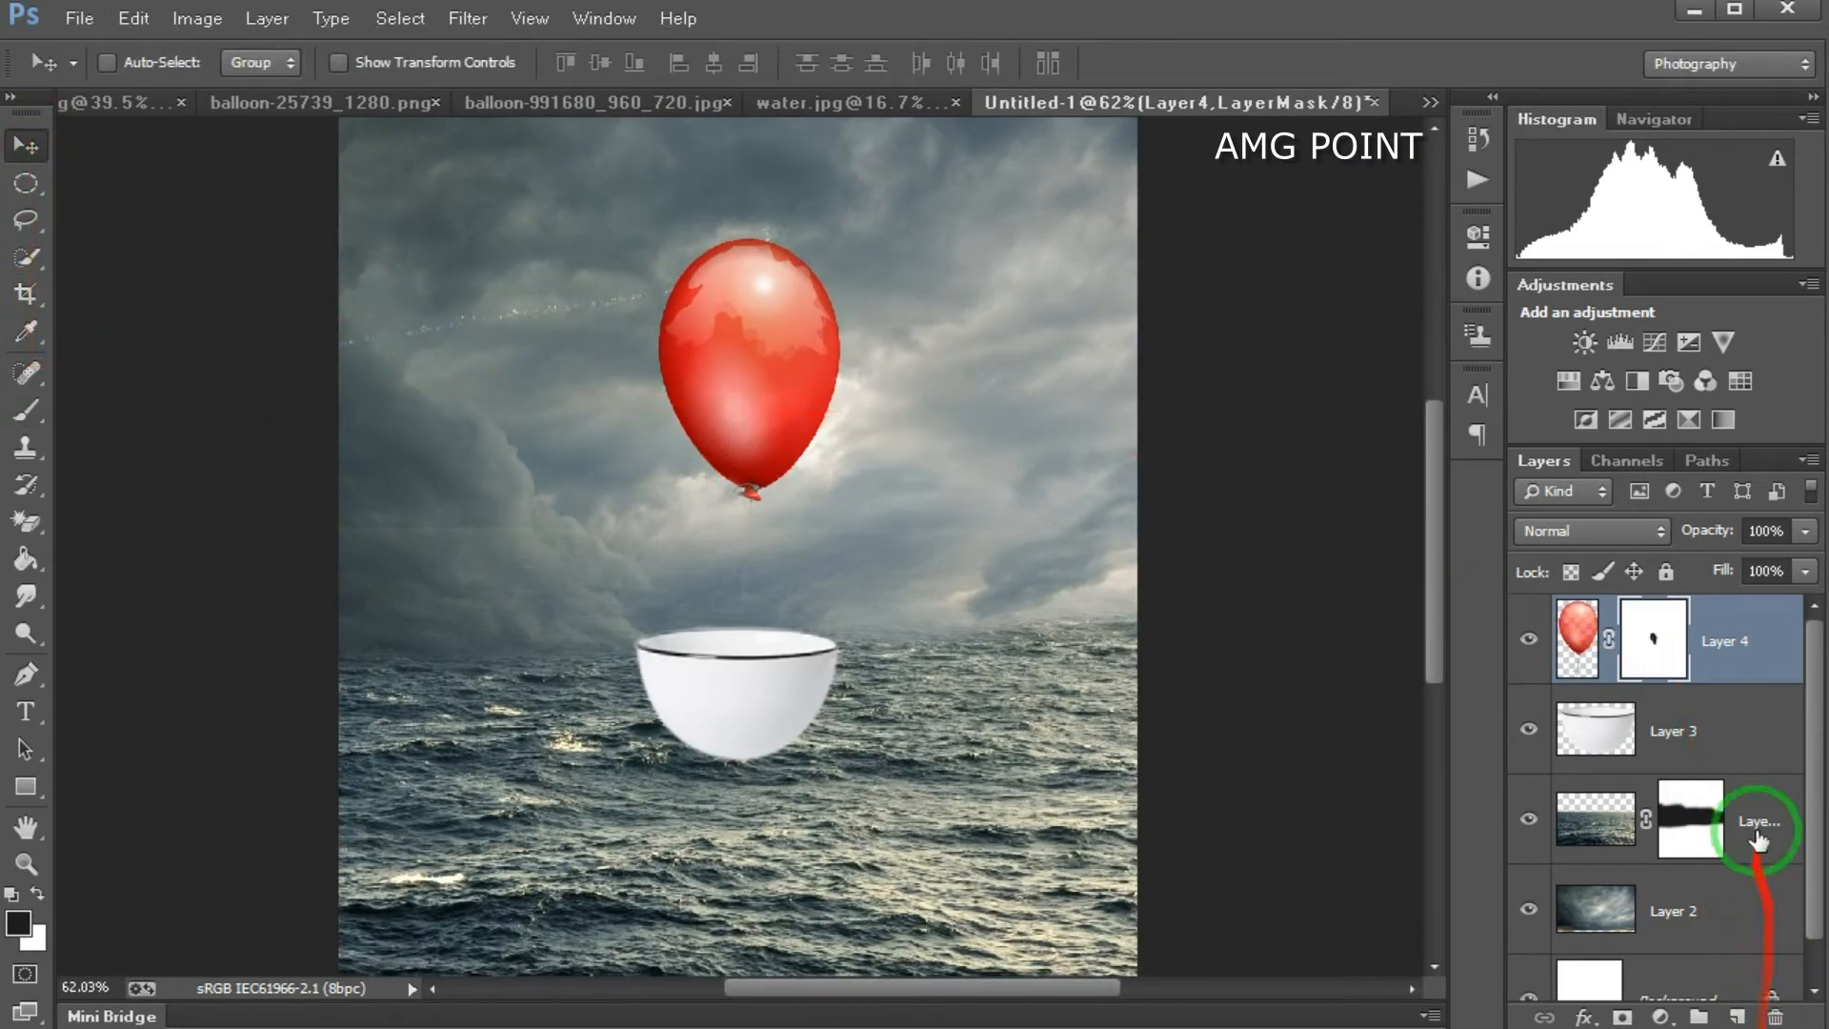
Step: Add a new empty layer above the cup layer and clip it to the cup
left_click(1758, 753)
left_click(1729, 1018)
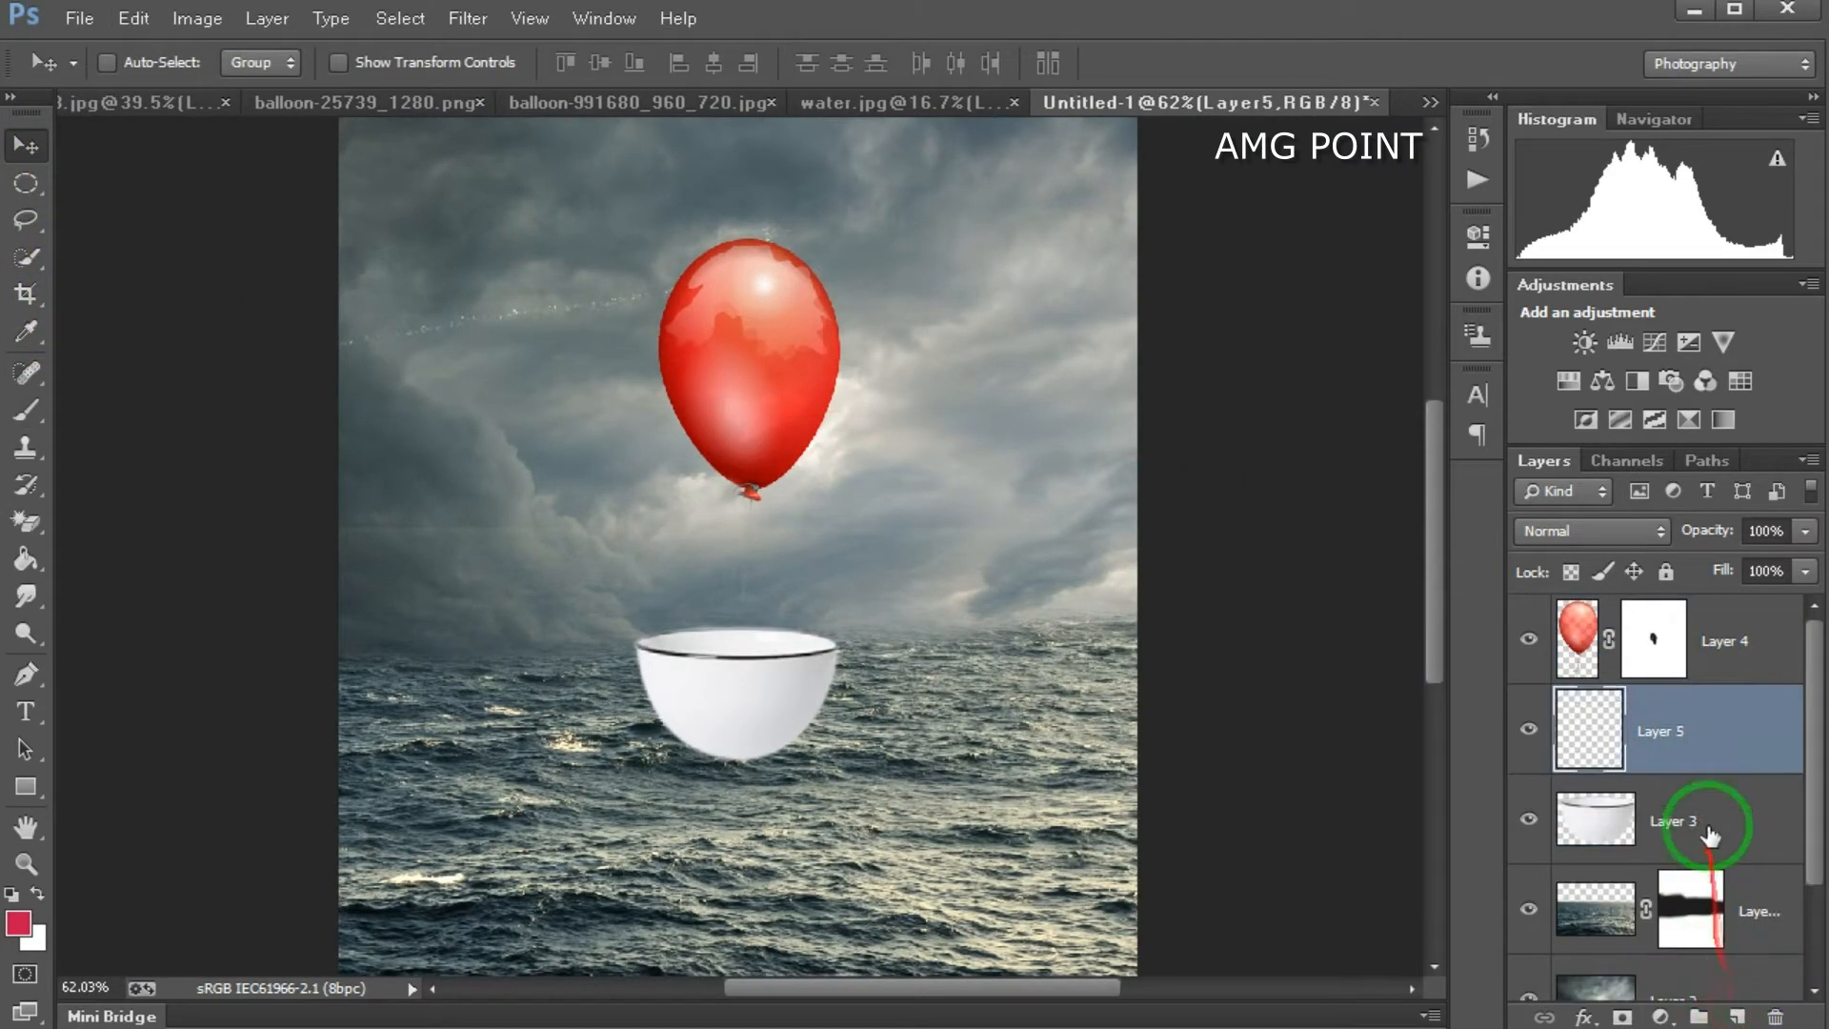
right_click(1710, 762)
left_click(1691, 632)
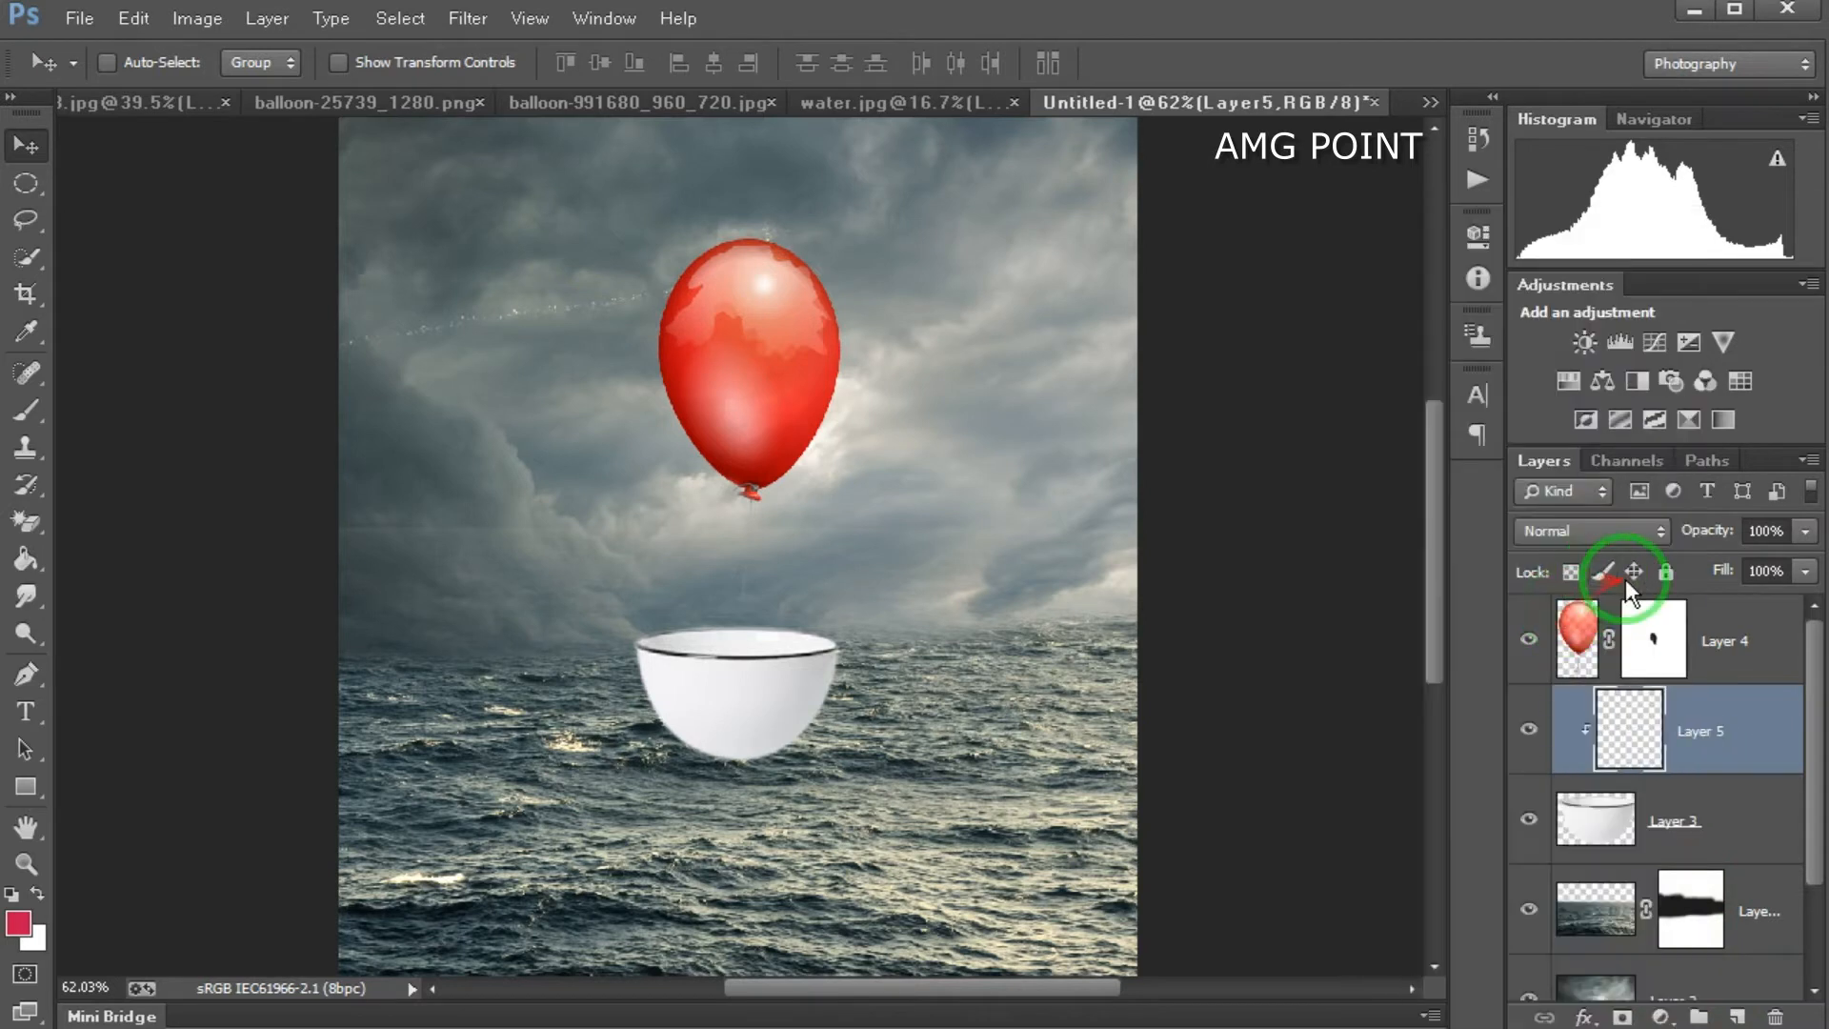
Step: Paint soft black shading with a 37 px brush on the clipped layer at both ends of the cup's rim
left_click(26, 409)
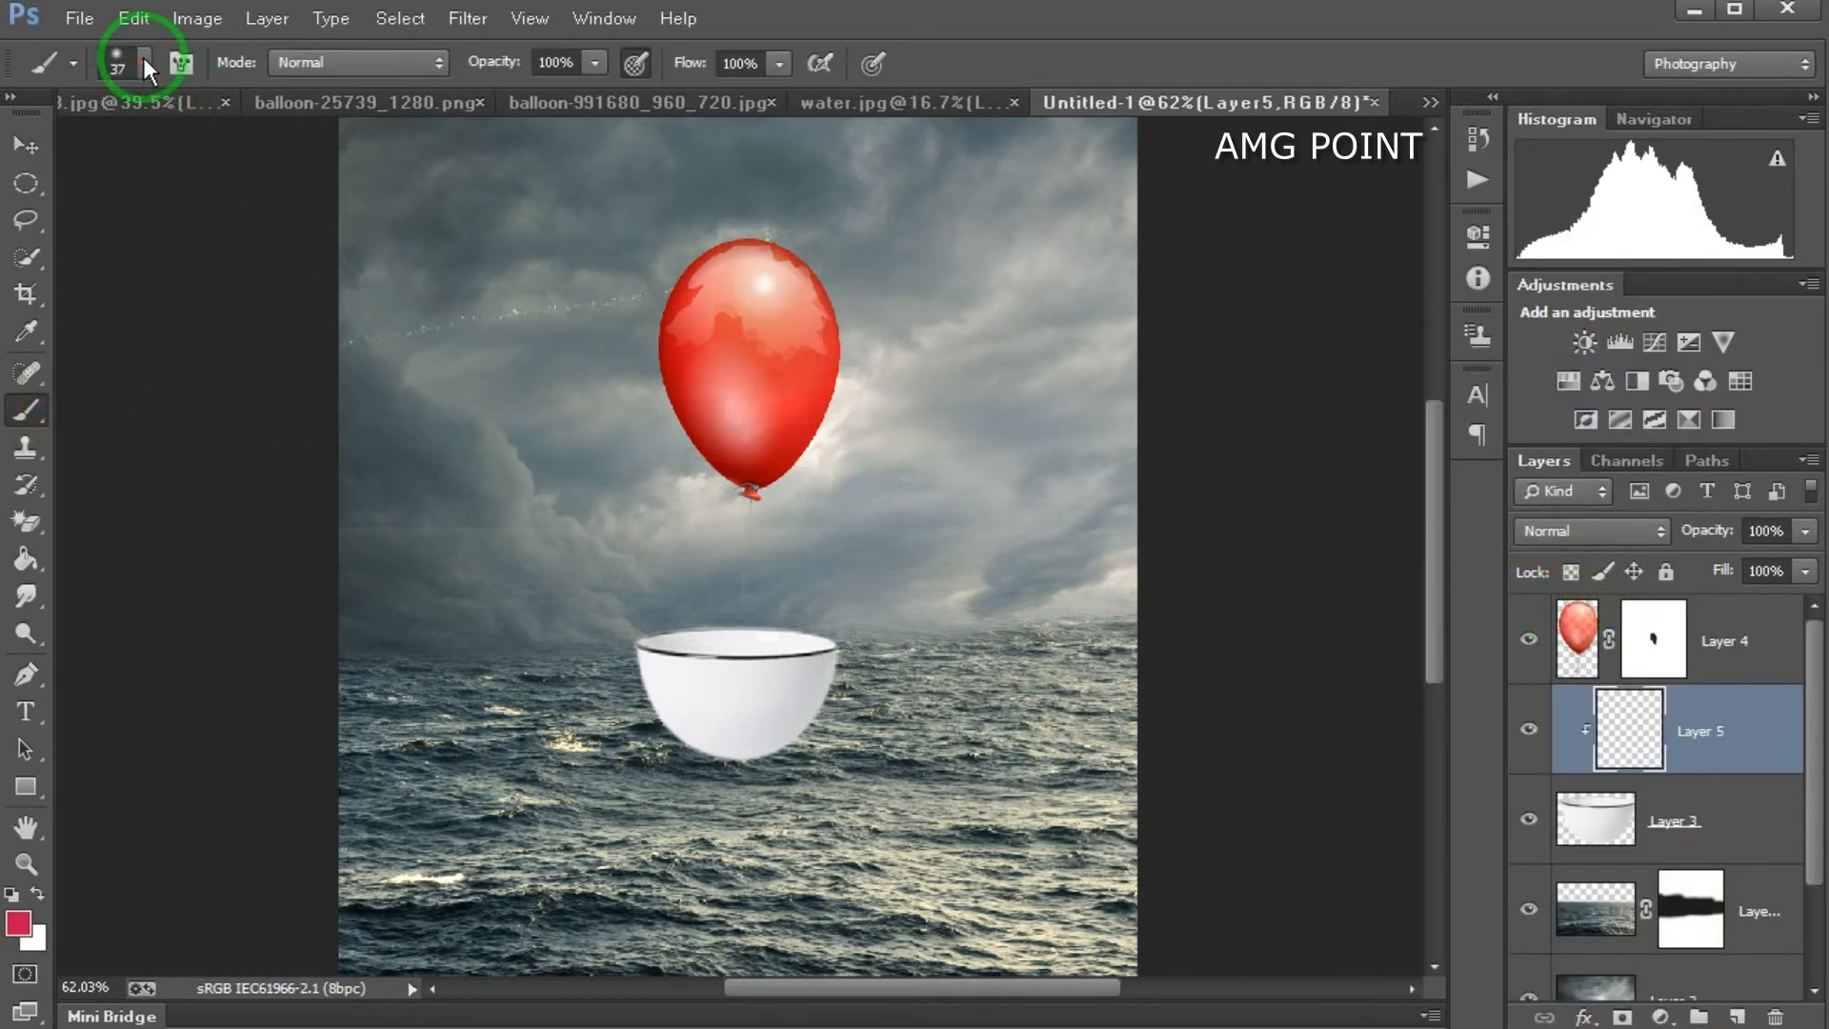
left_click_drag(720, 738, 653, 662)
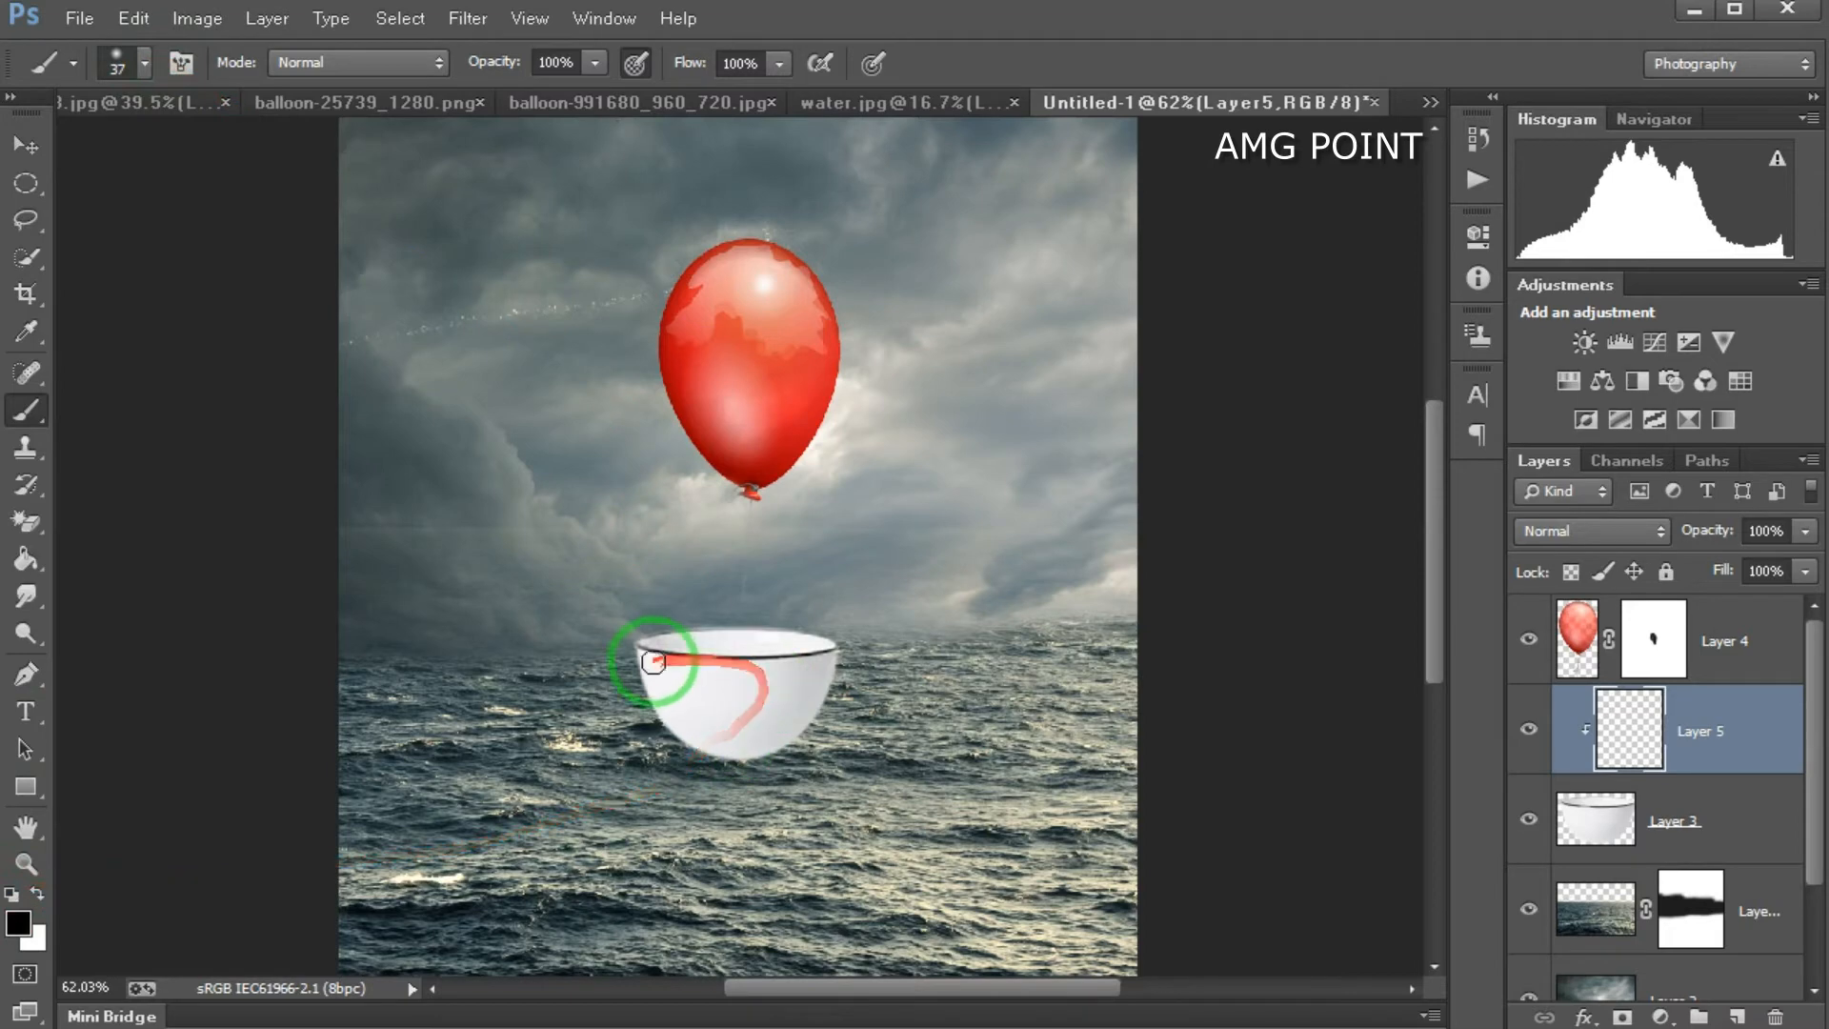
scroll(645, 669, "up", 5)
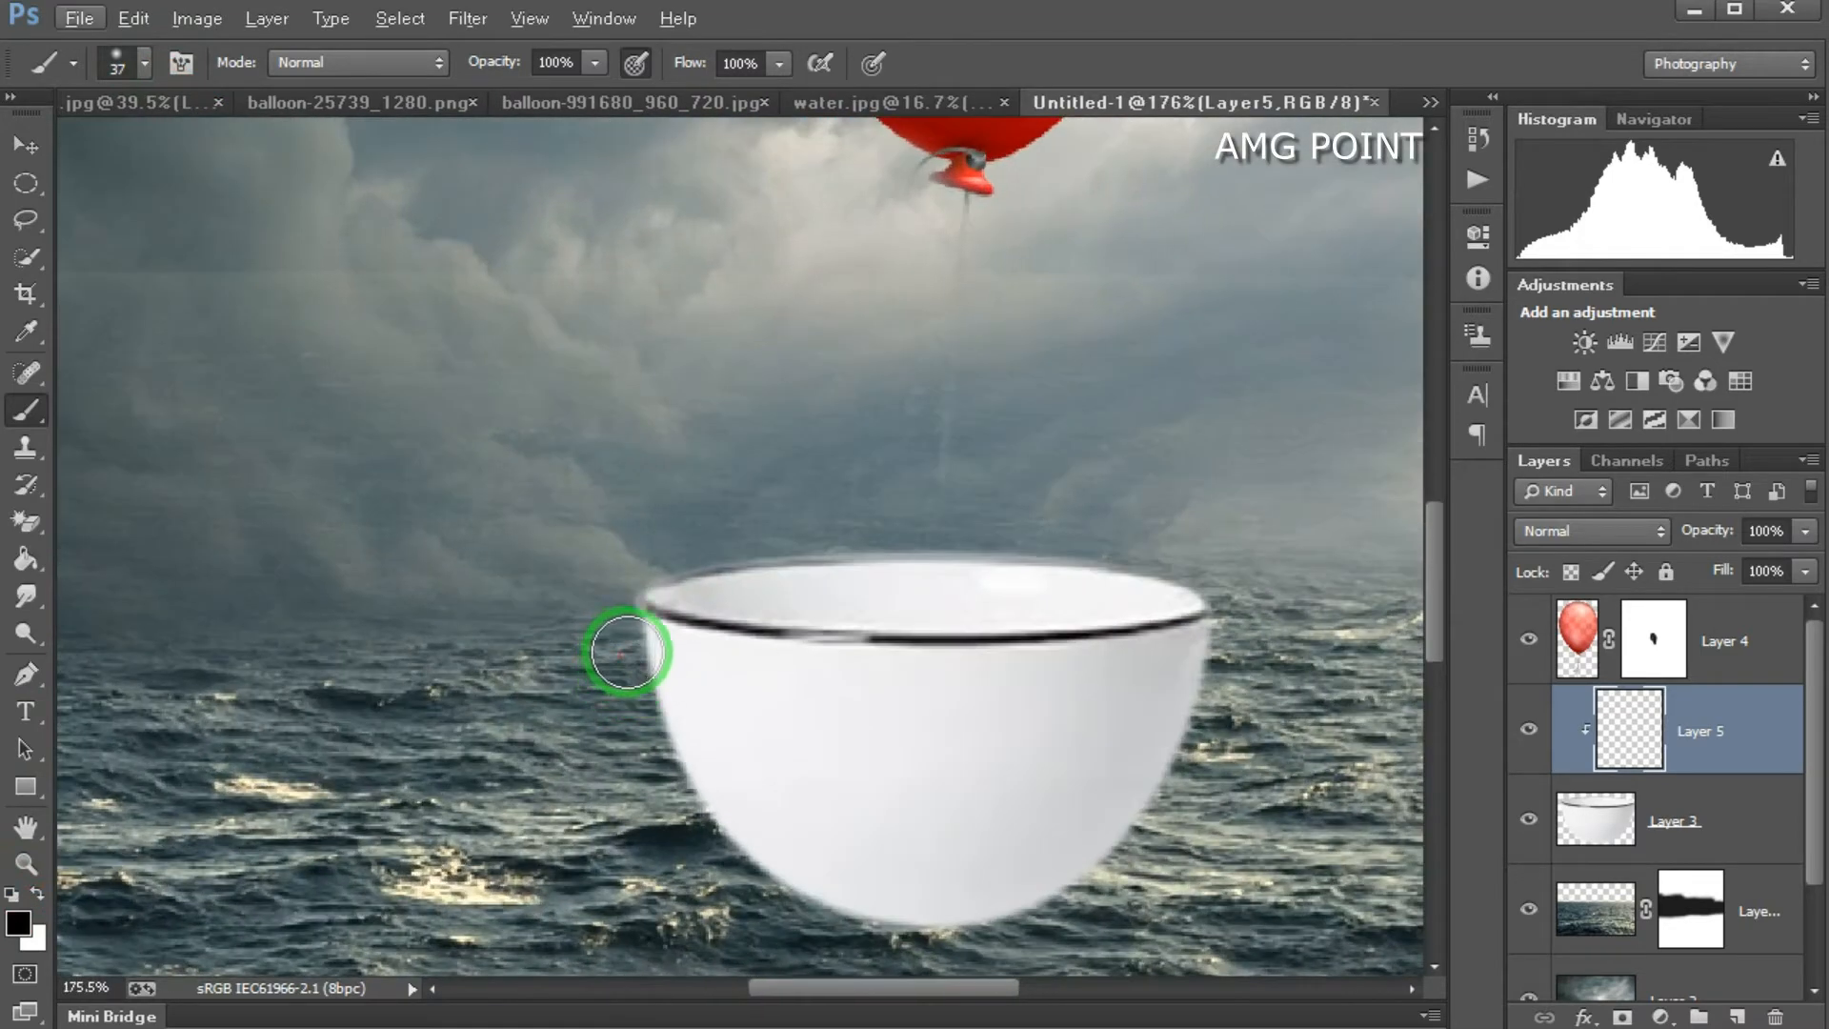
left_click(627, 637)
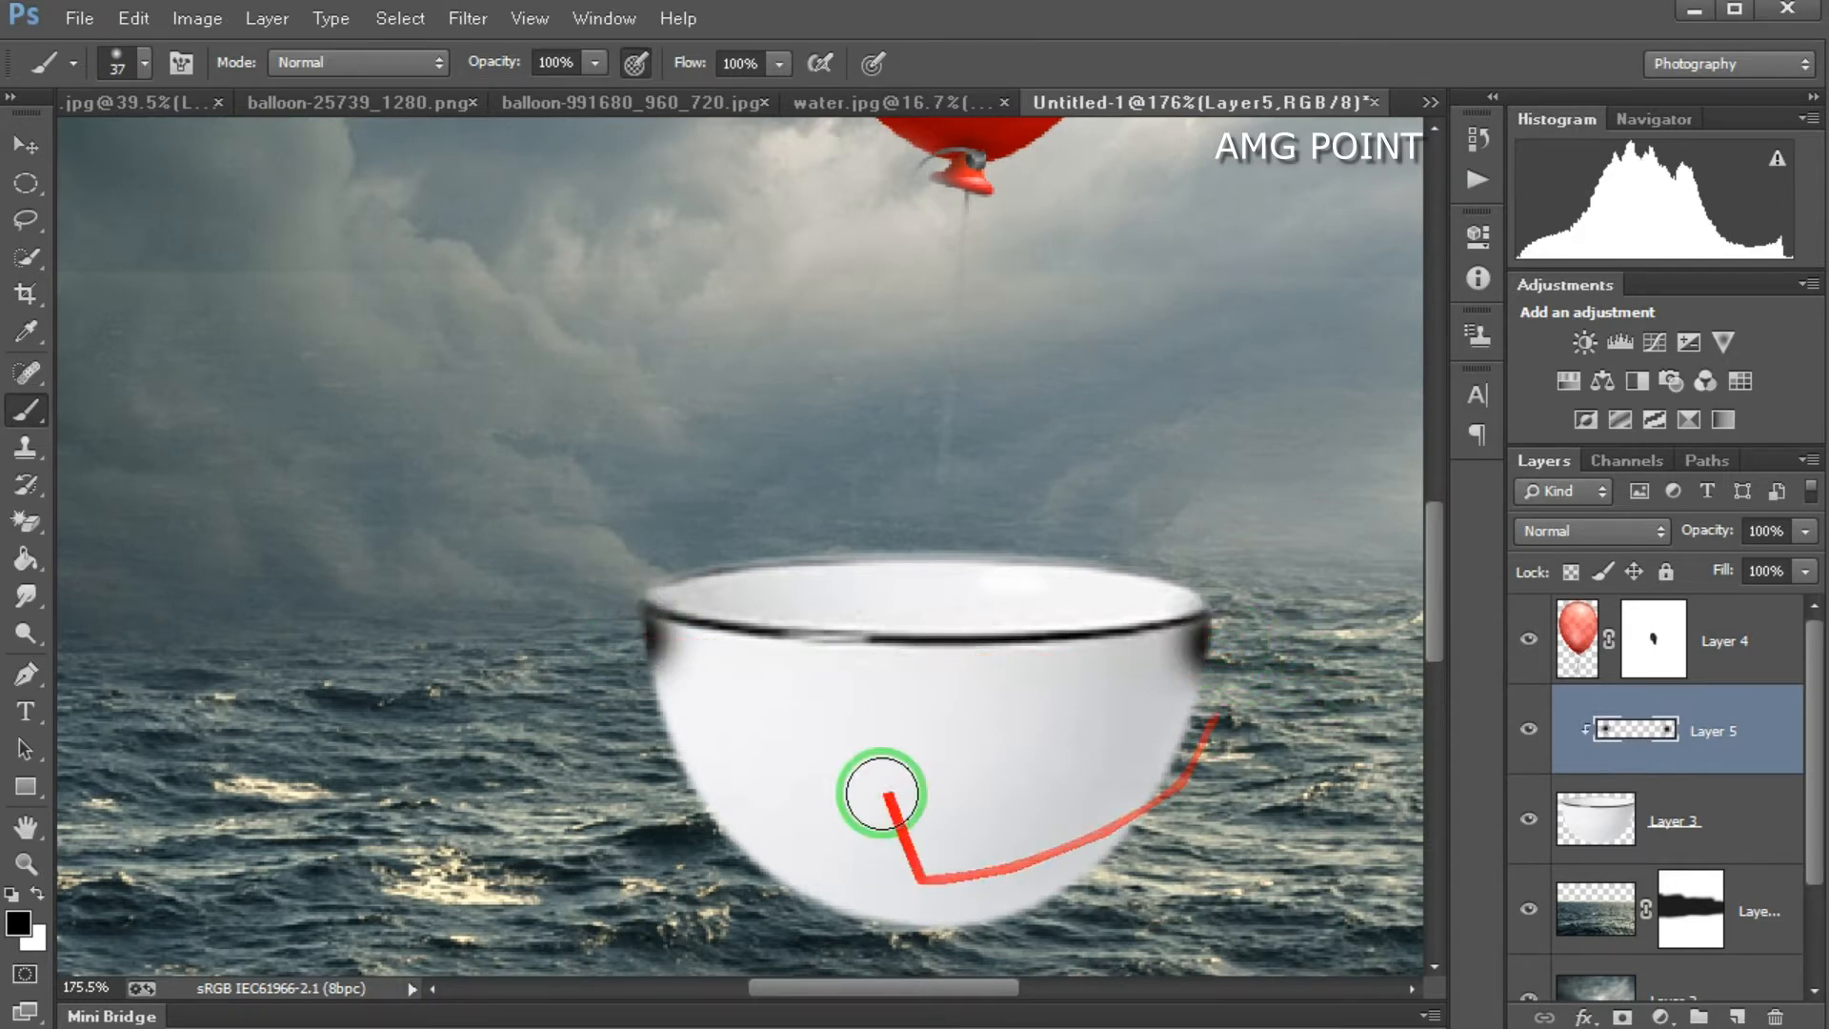
scroll(869, 772, "down", 5)
scroll(788, 592, "down", 1)
scroll(763, 613, "up", 4)
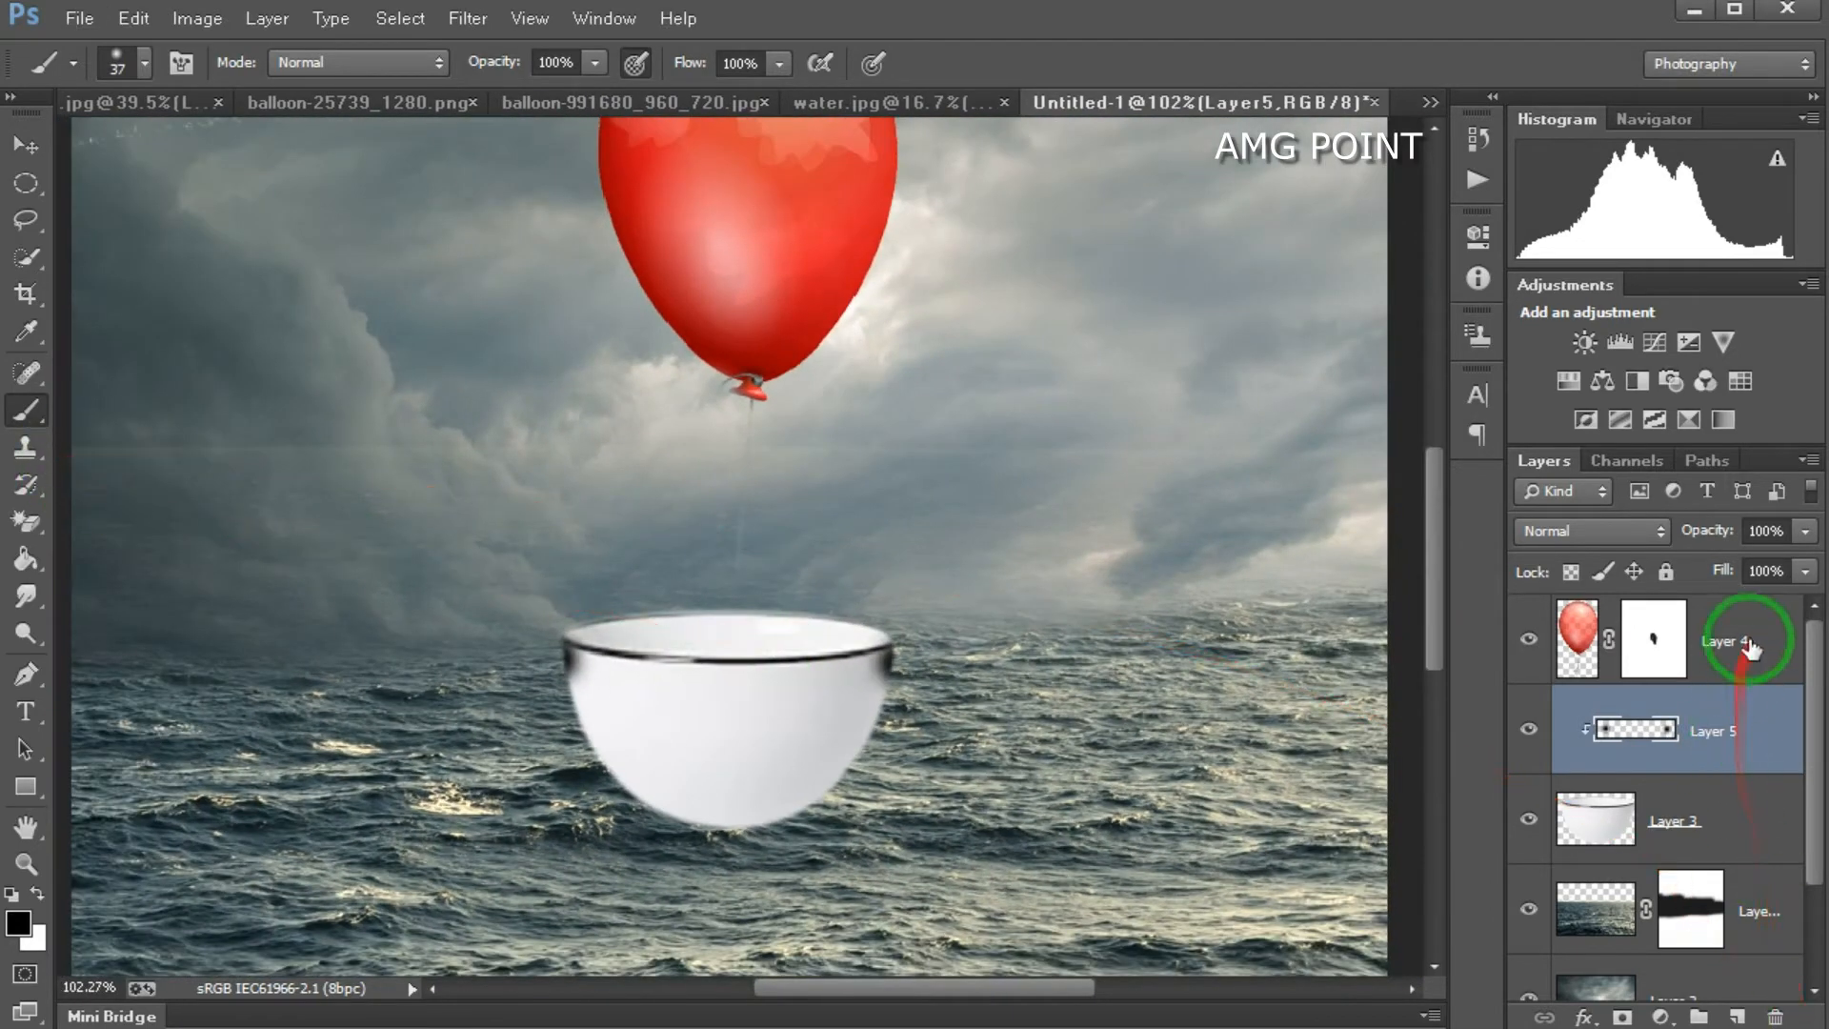
Step: On a new layer above Layer 5, draw two straight black 5 px strings from the cup's rim ends to the balloon's knot
left_click(1751, 645)
left_click(1763, 739)
left_click(1737, 1018)
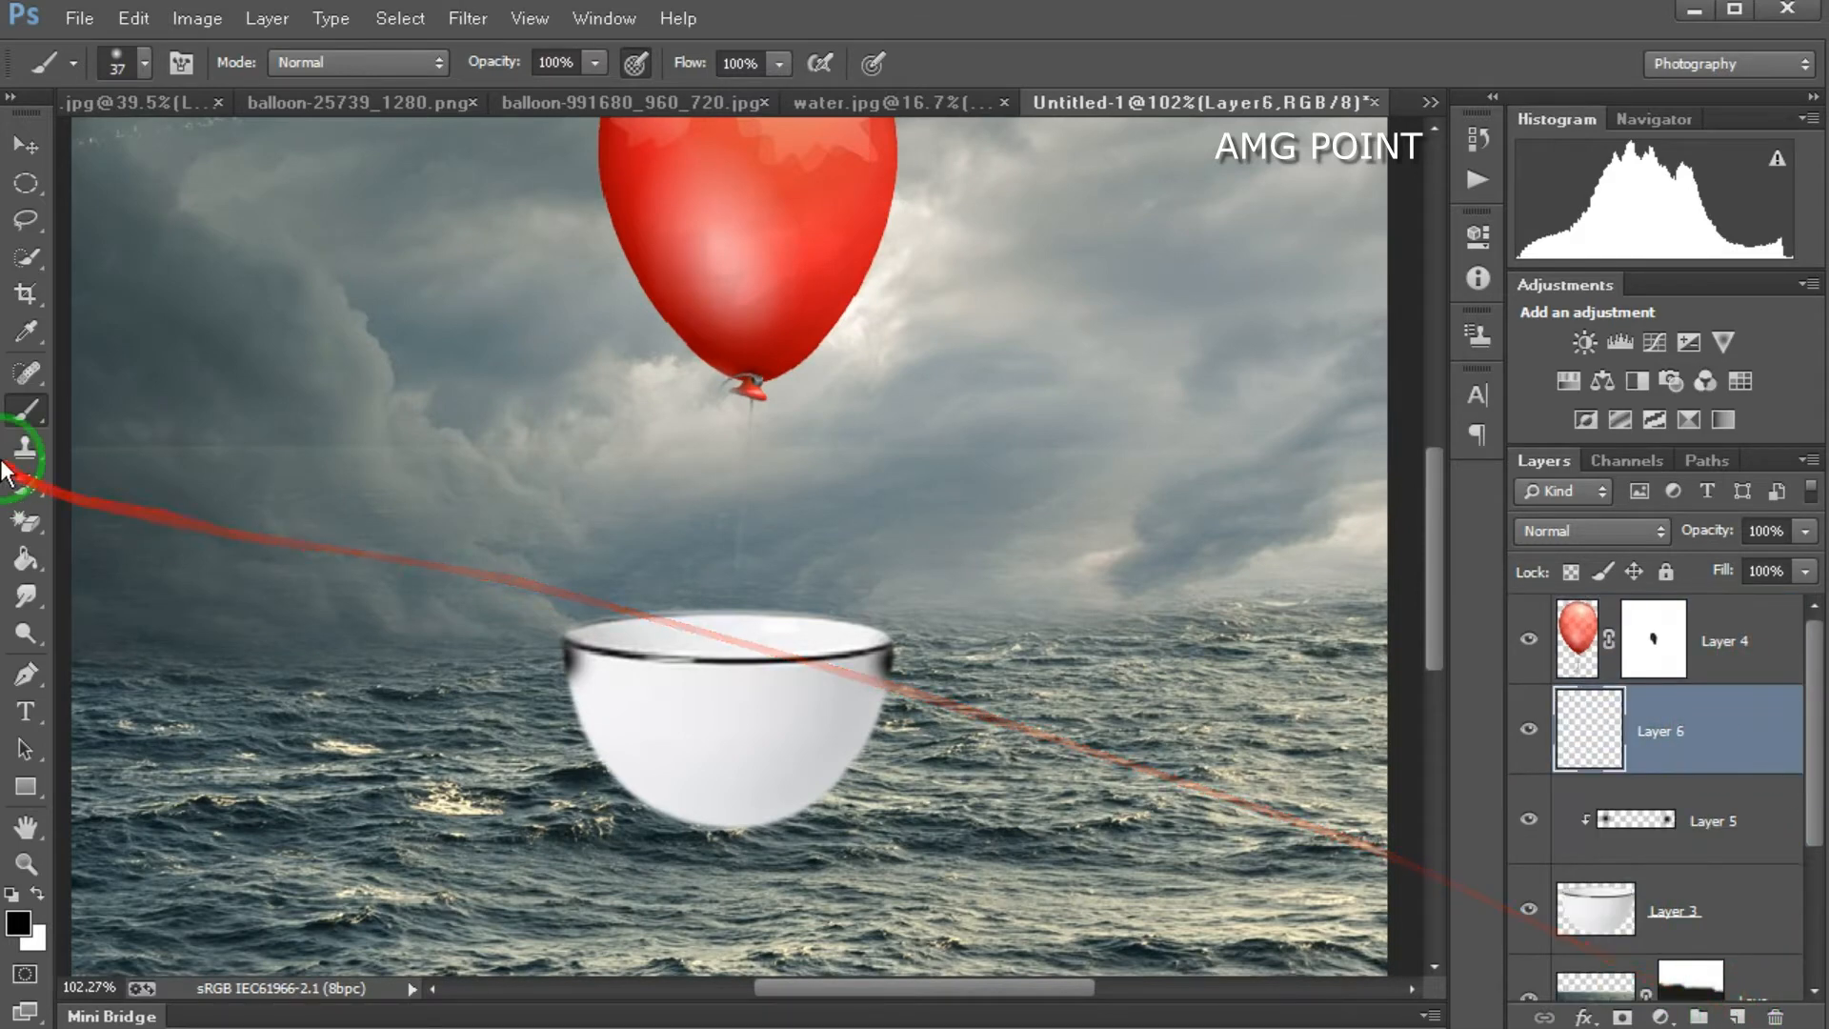
right_click(711, 686)
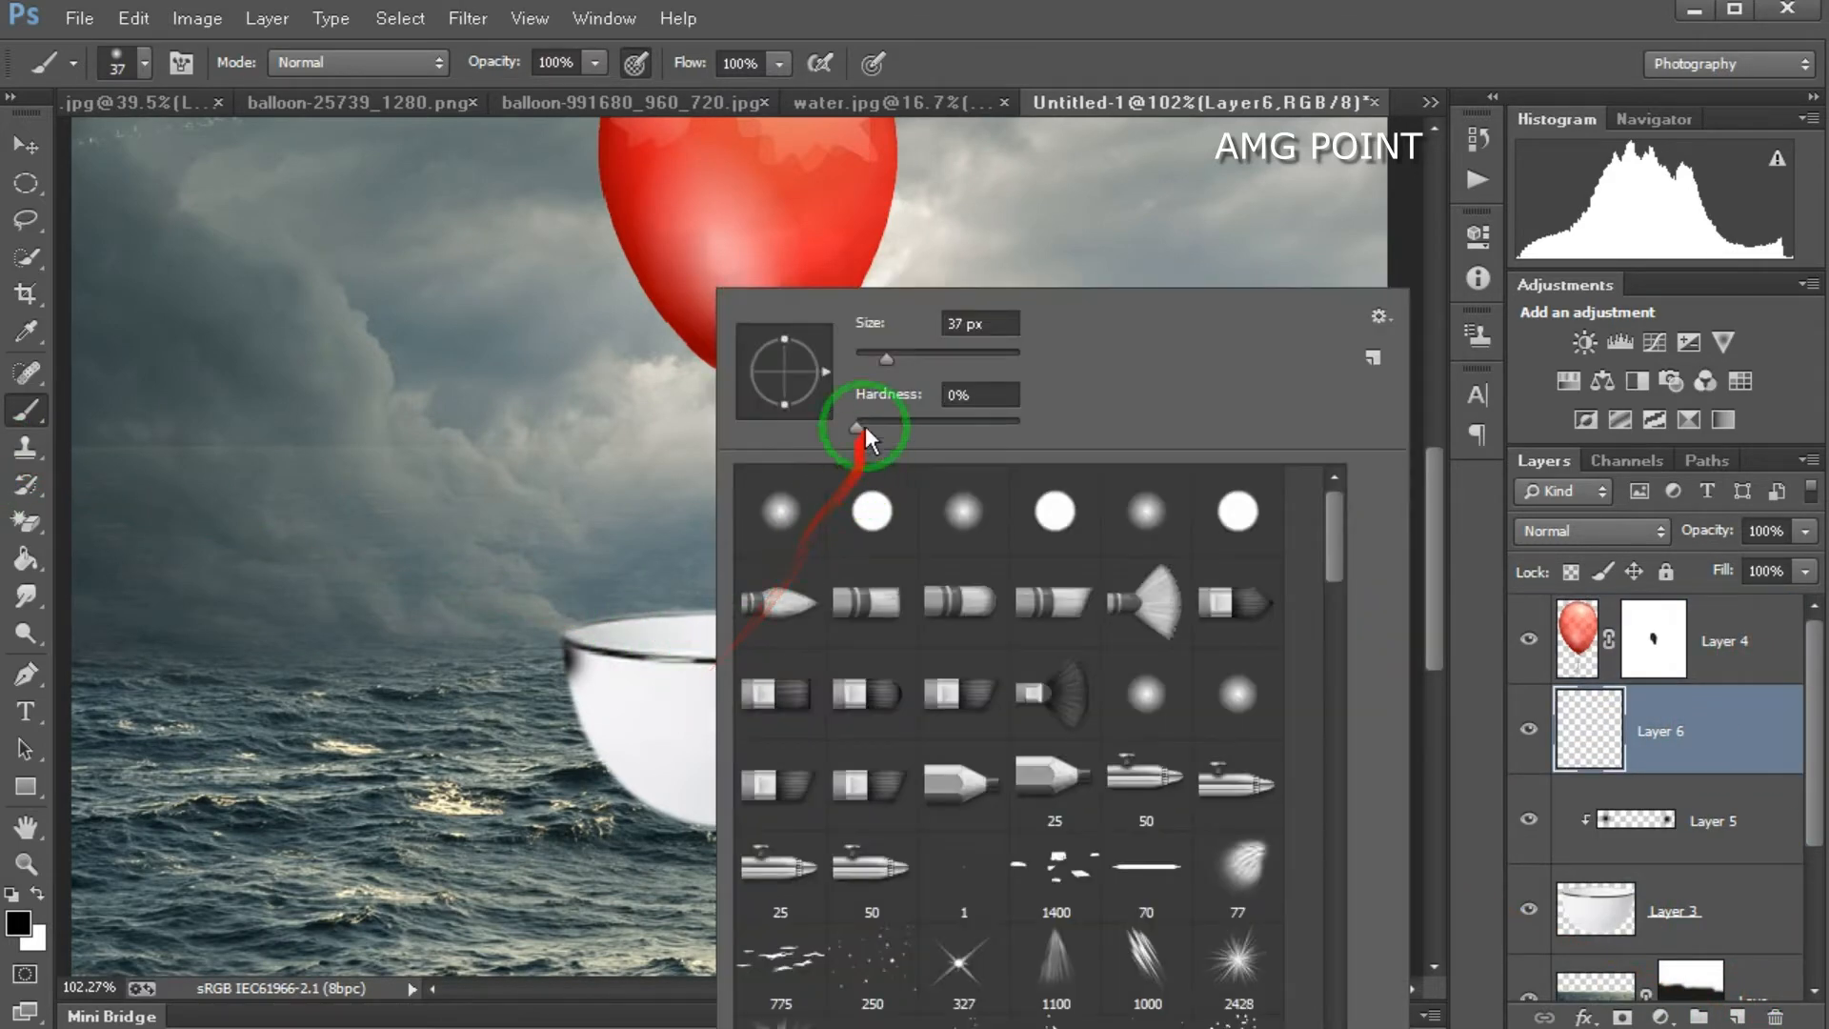
left_click_drag(878, 359, 870, 360)
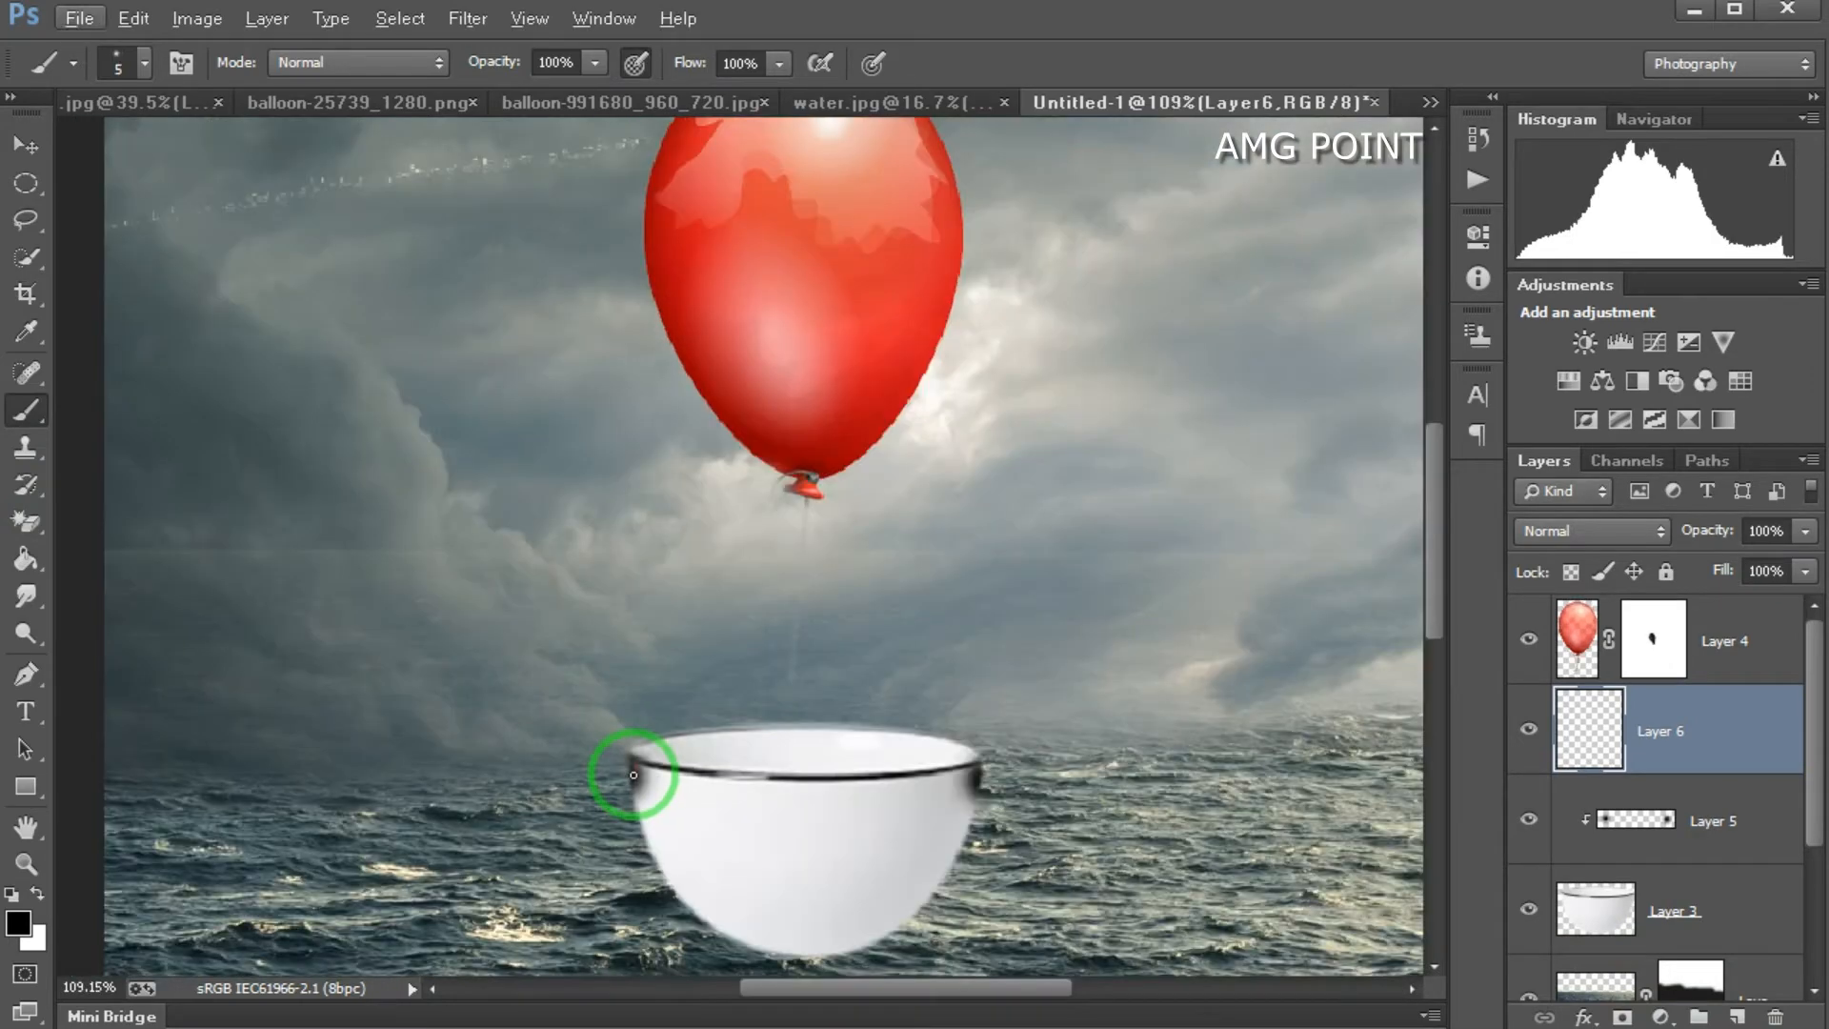
left_click(636, 773)
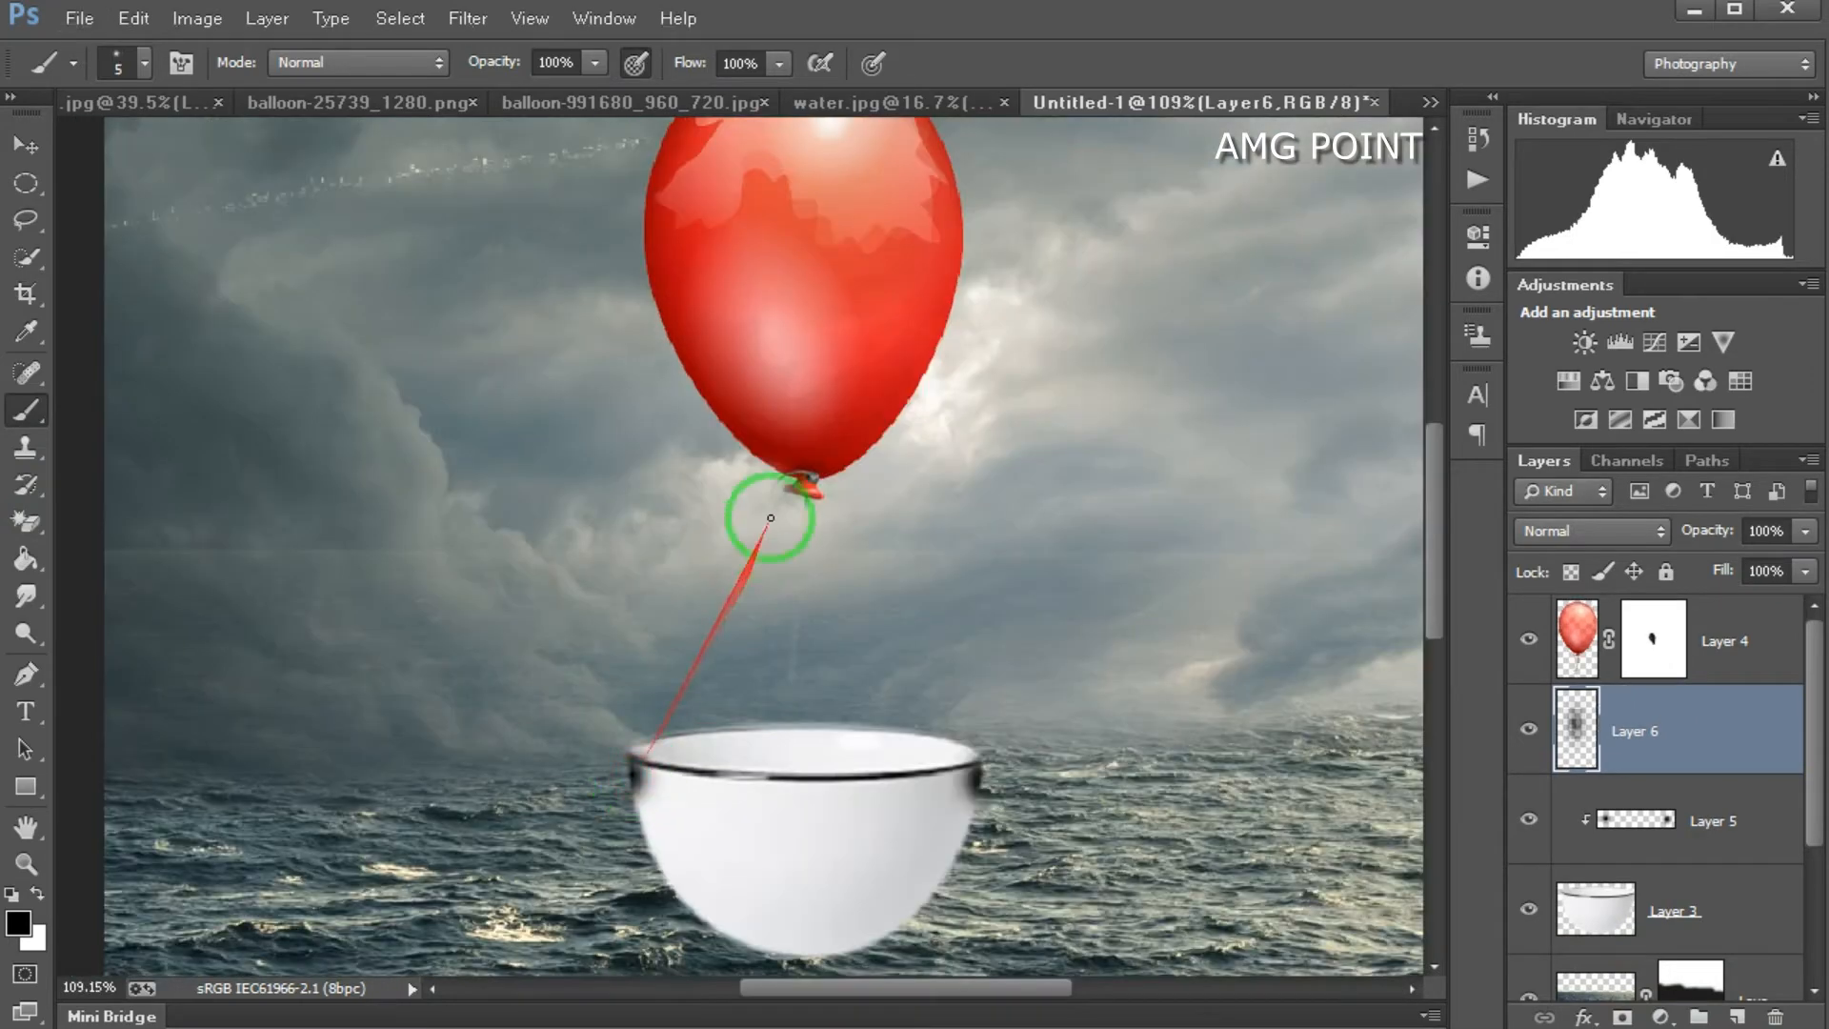
left_click(801, 473, "shift")
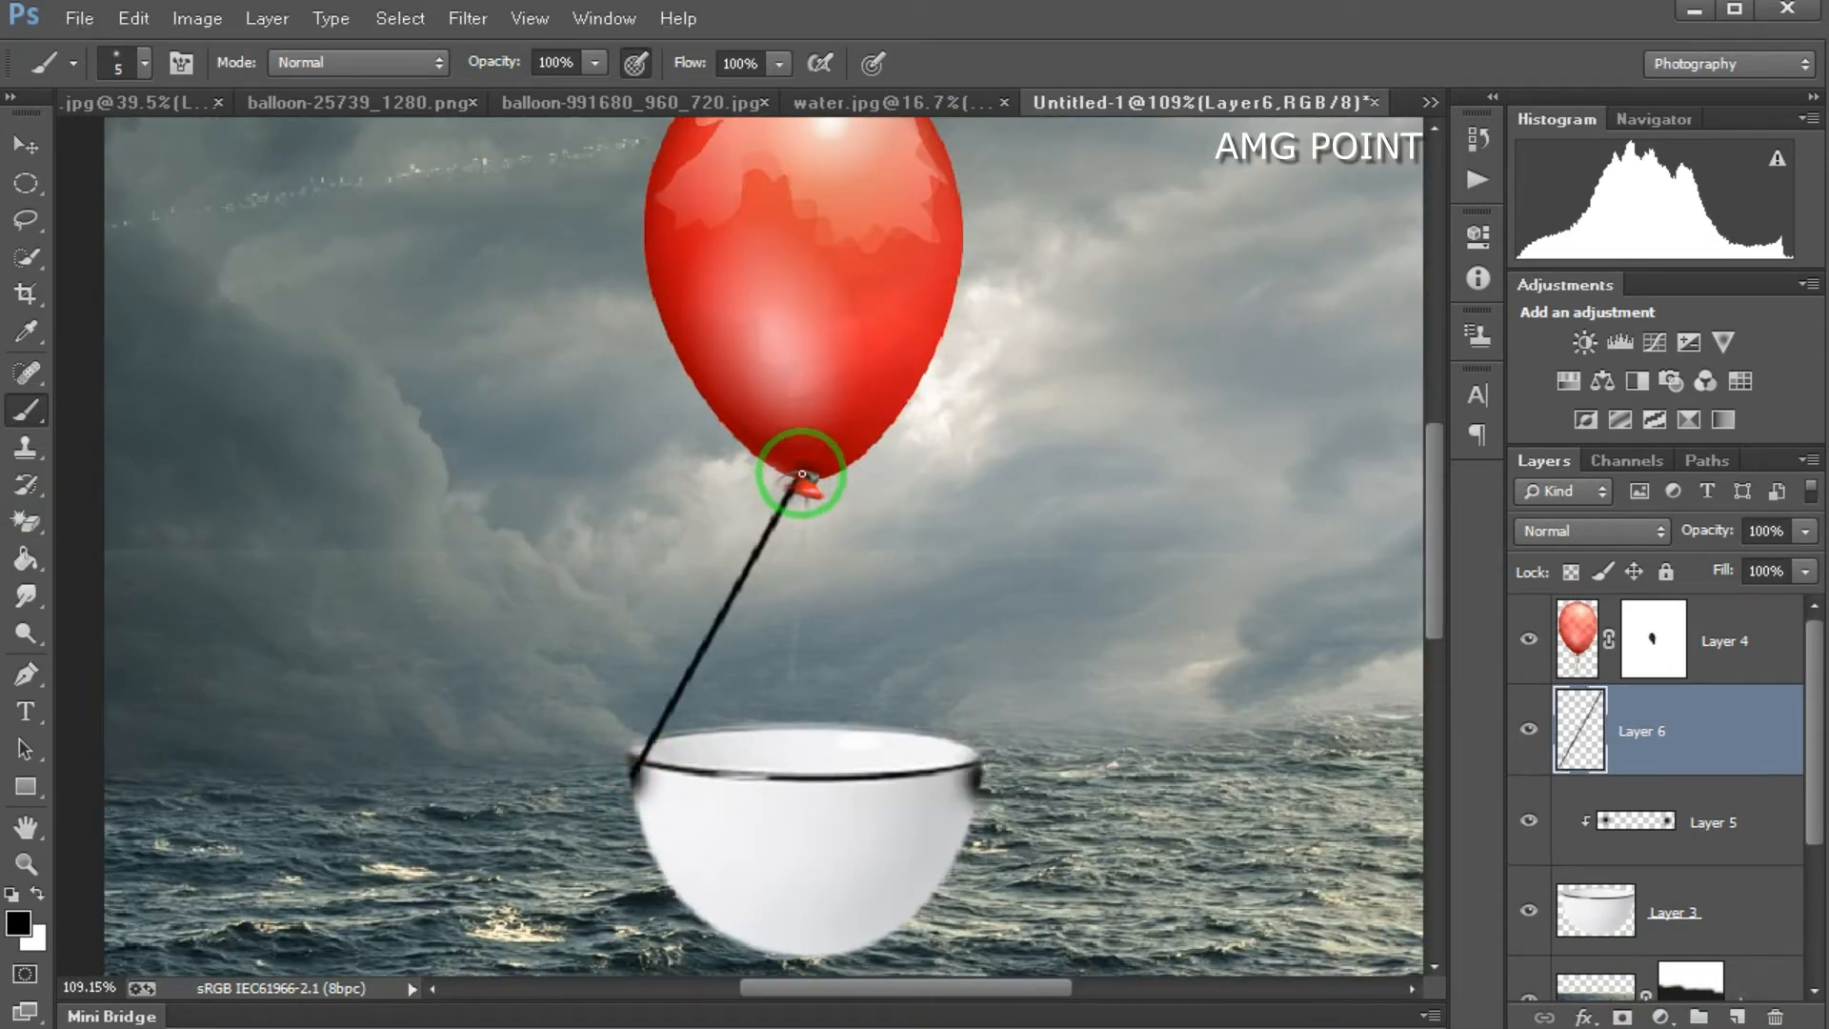
left_click(976, 782)
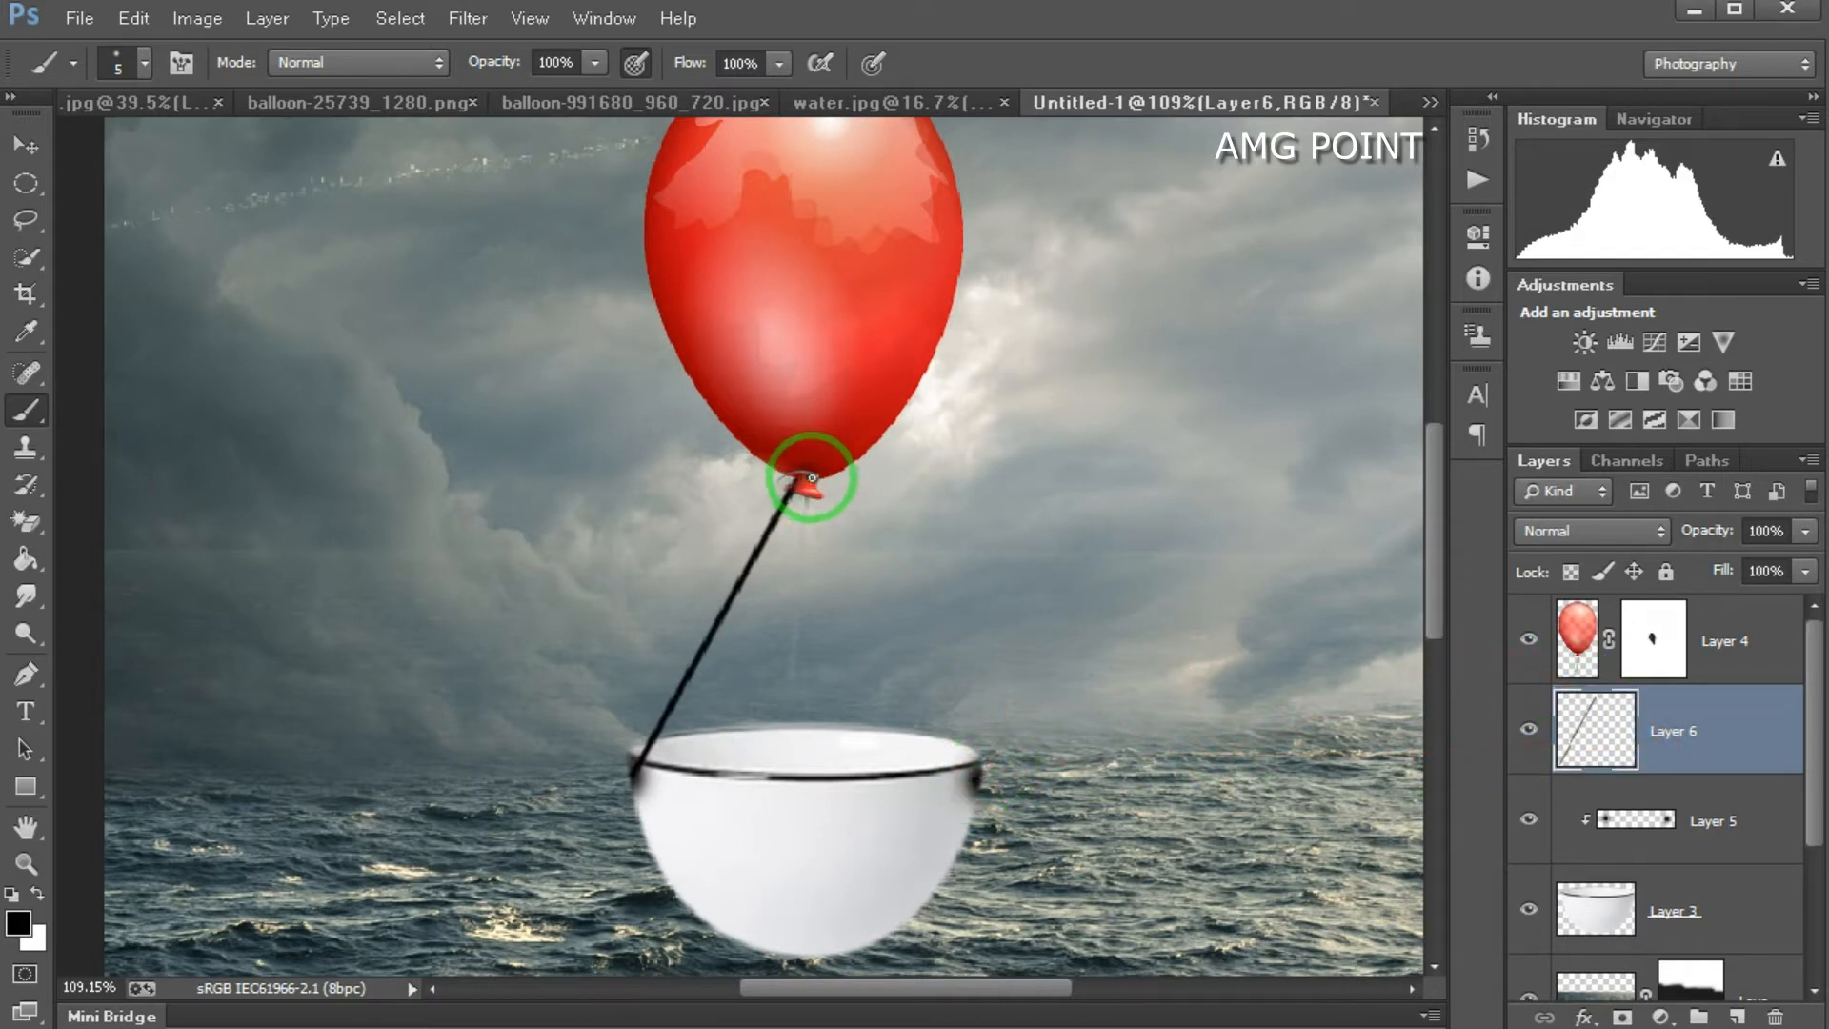
Step: On a new layer above the balloon, paint a short black band across the knot to join the two strings
left_click(1732, 632)
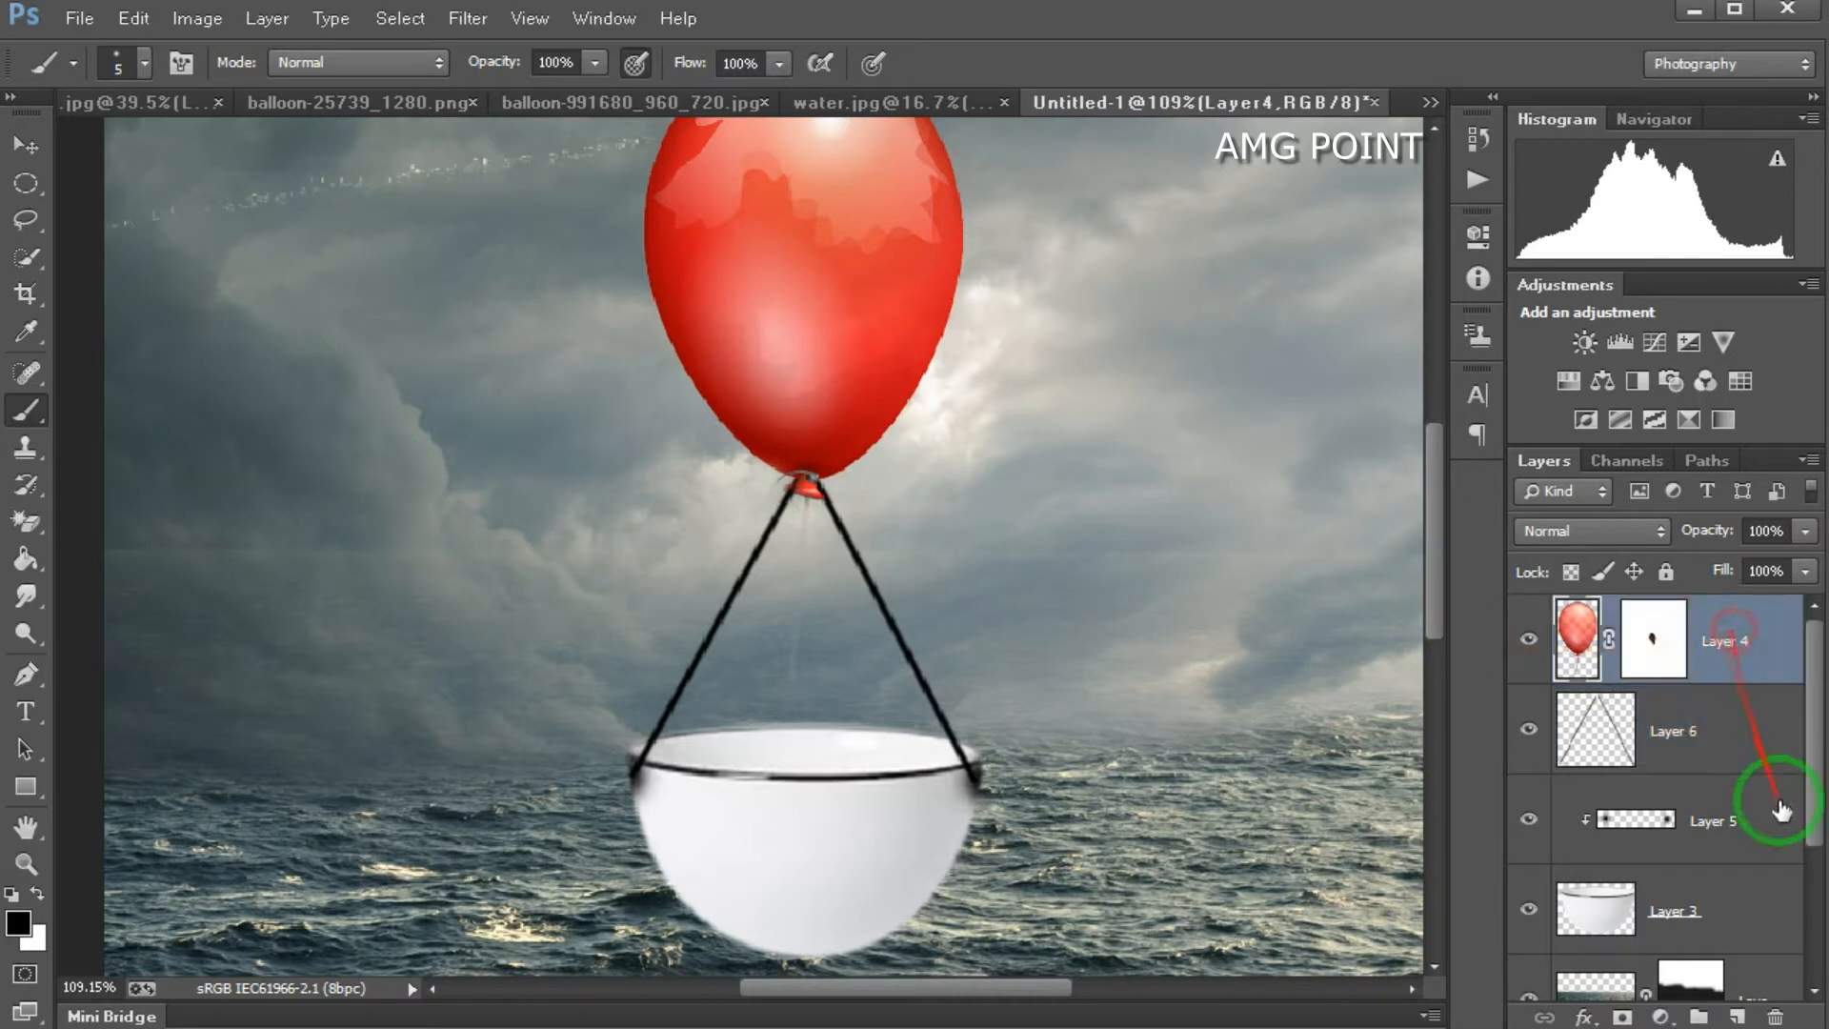
left_click(1737, 1014)
scroll(800, 491, "up", 8)
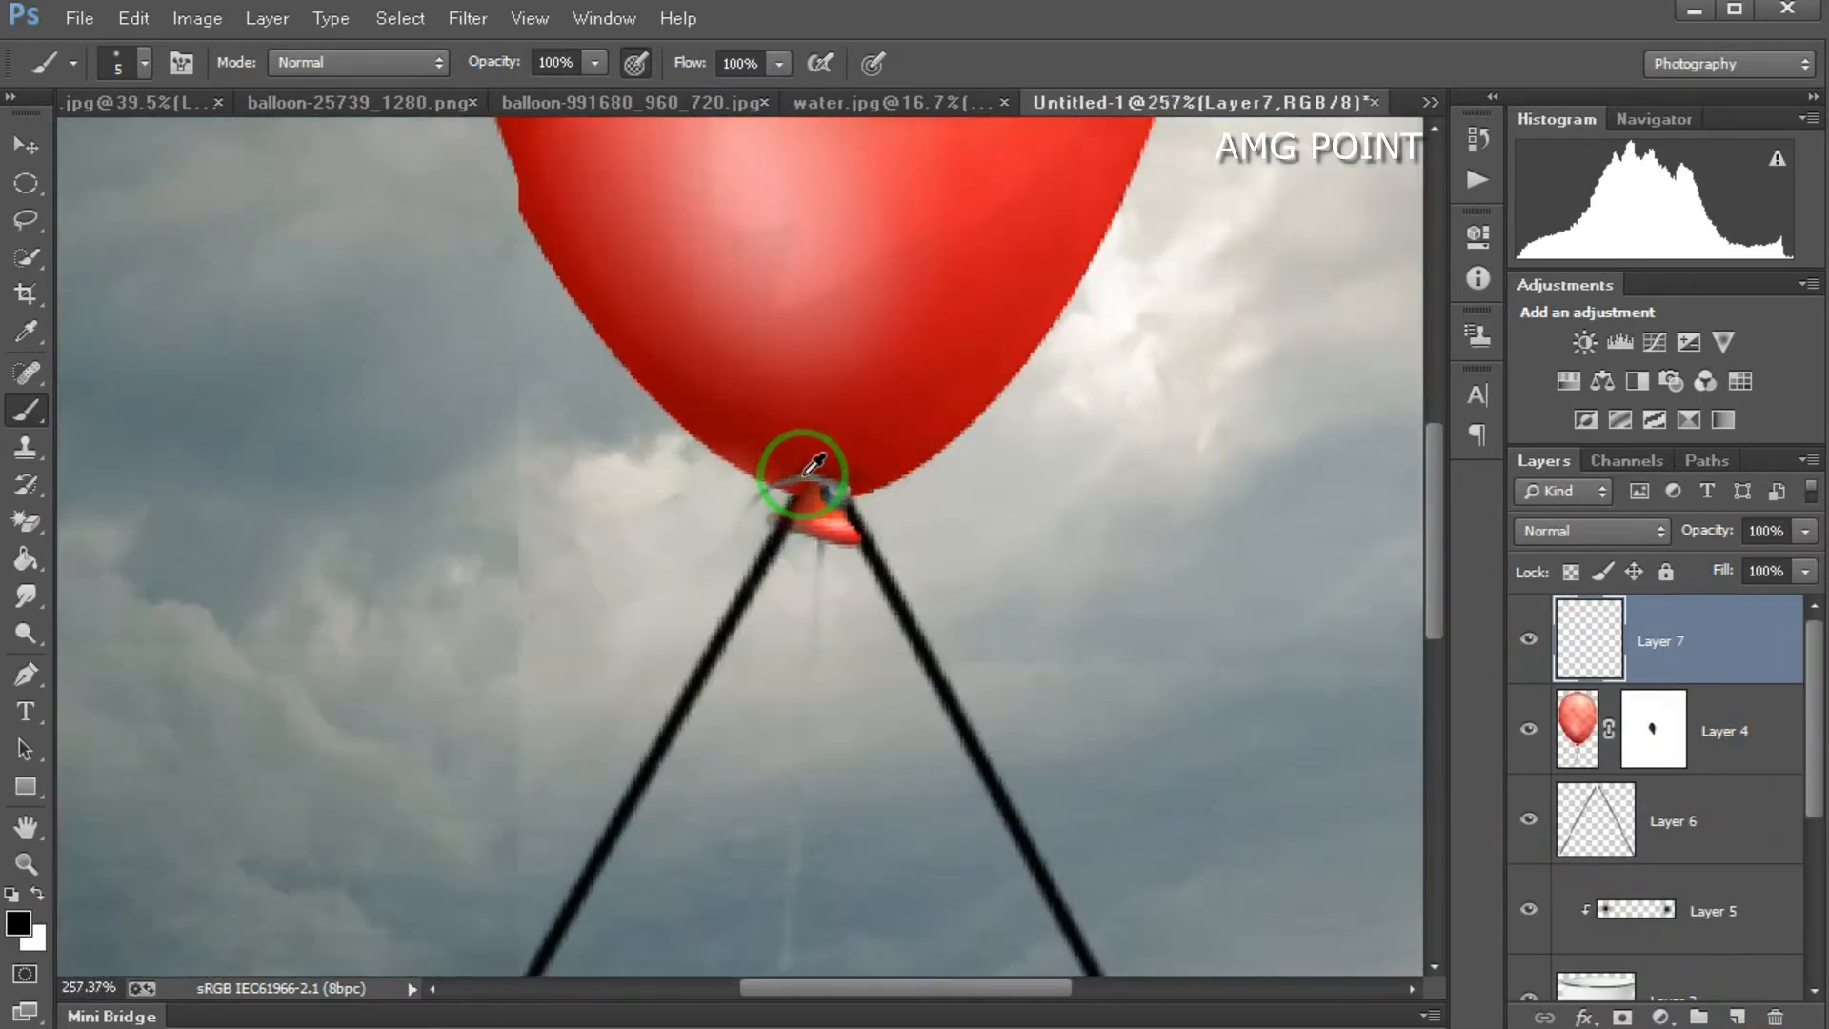
mouse_move(670, 505)
left_mouse_down()
mouse_move(747, 496)
mouse_move(800, 520)
mouse_move(643, 512)
left_mouse_up()
scroll(642, 512, "down", 10)
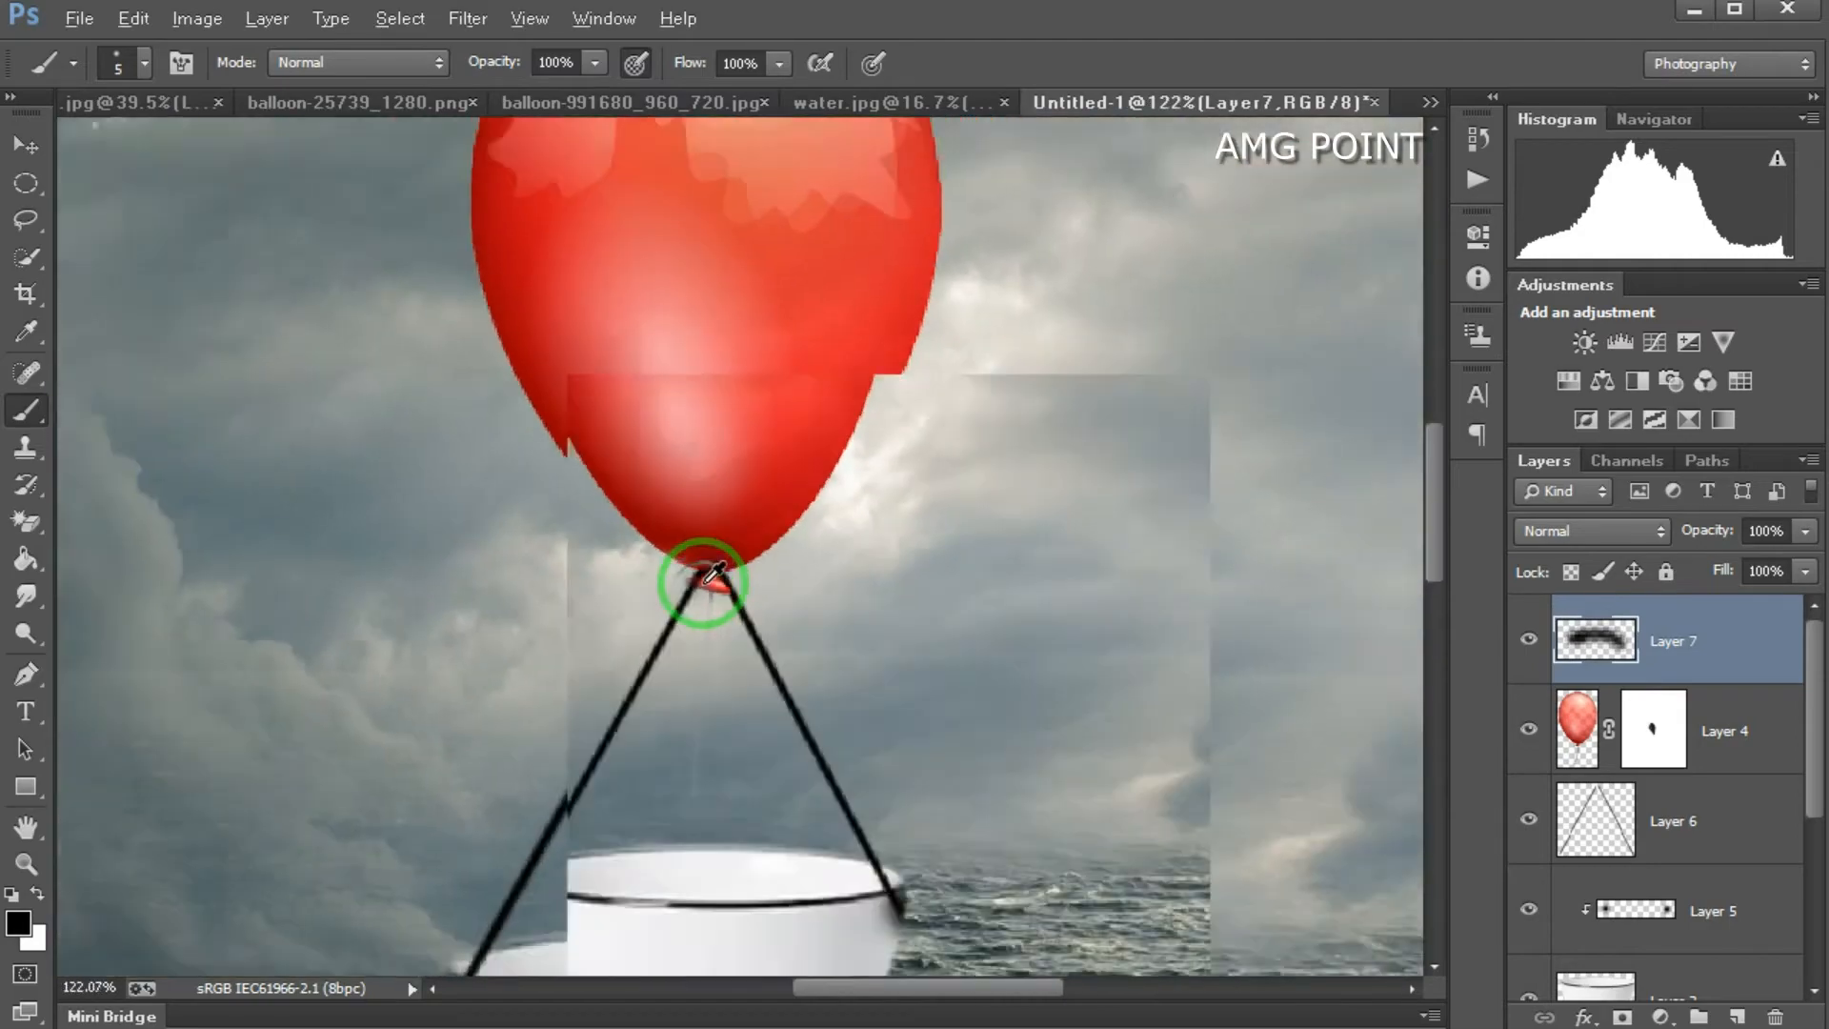
scroll(722, 531, "down", 1)
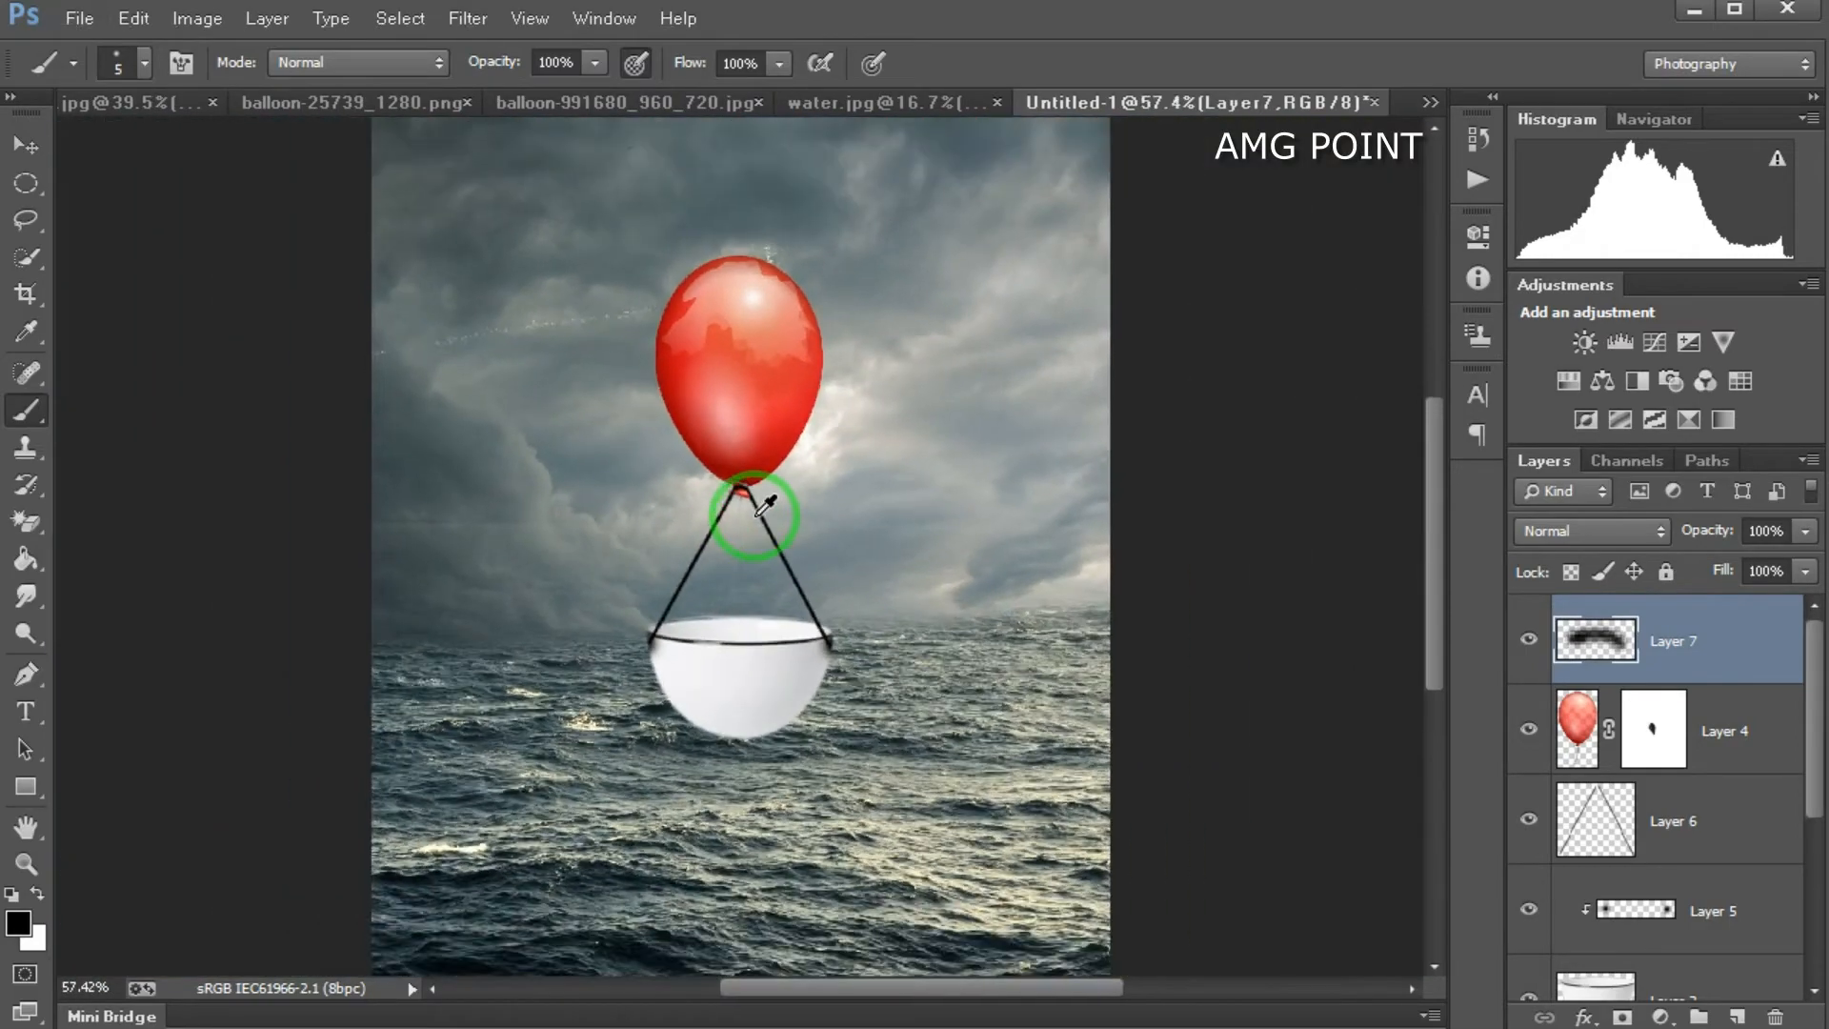
Step: Add a layer mask to the strings layer and paint out the right string where it meets the cup's rim
scroll(827, 642, "up", 8)
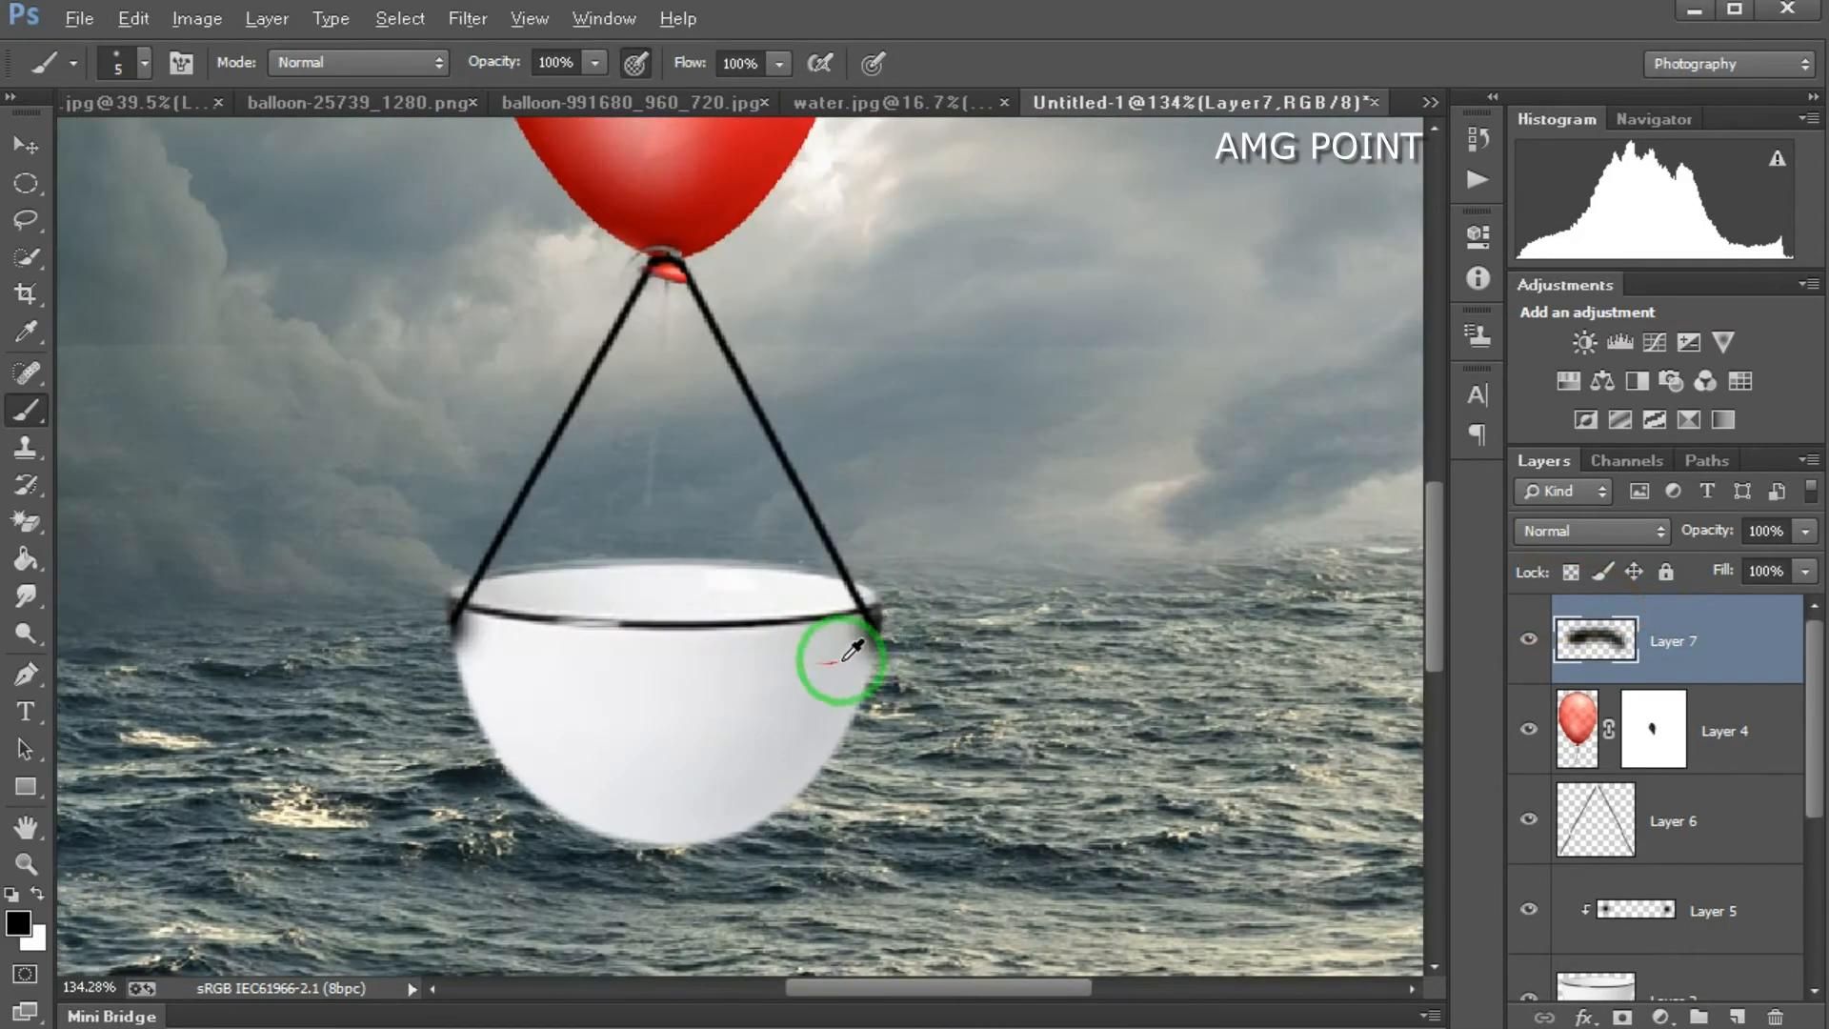
scroll(810, 597, "up", 2)
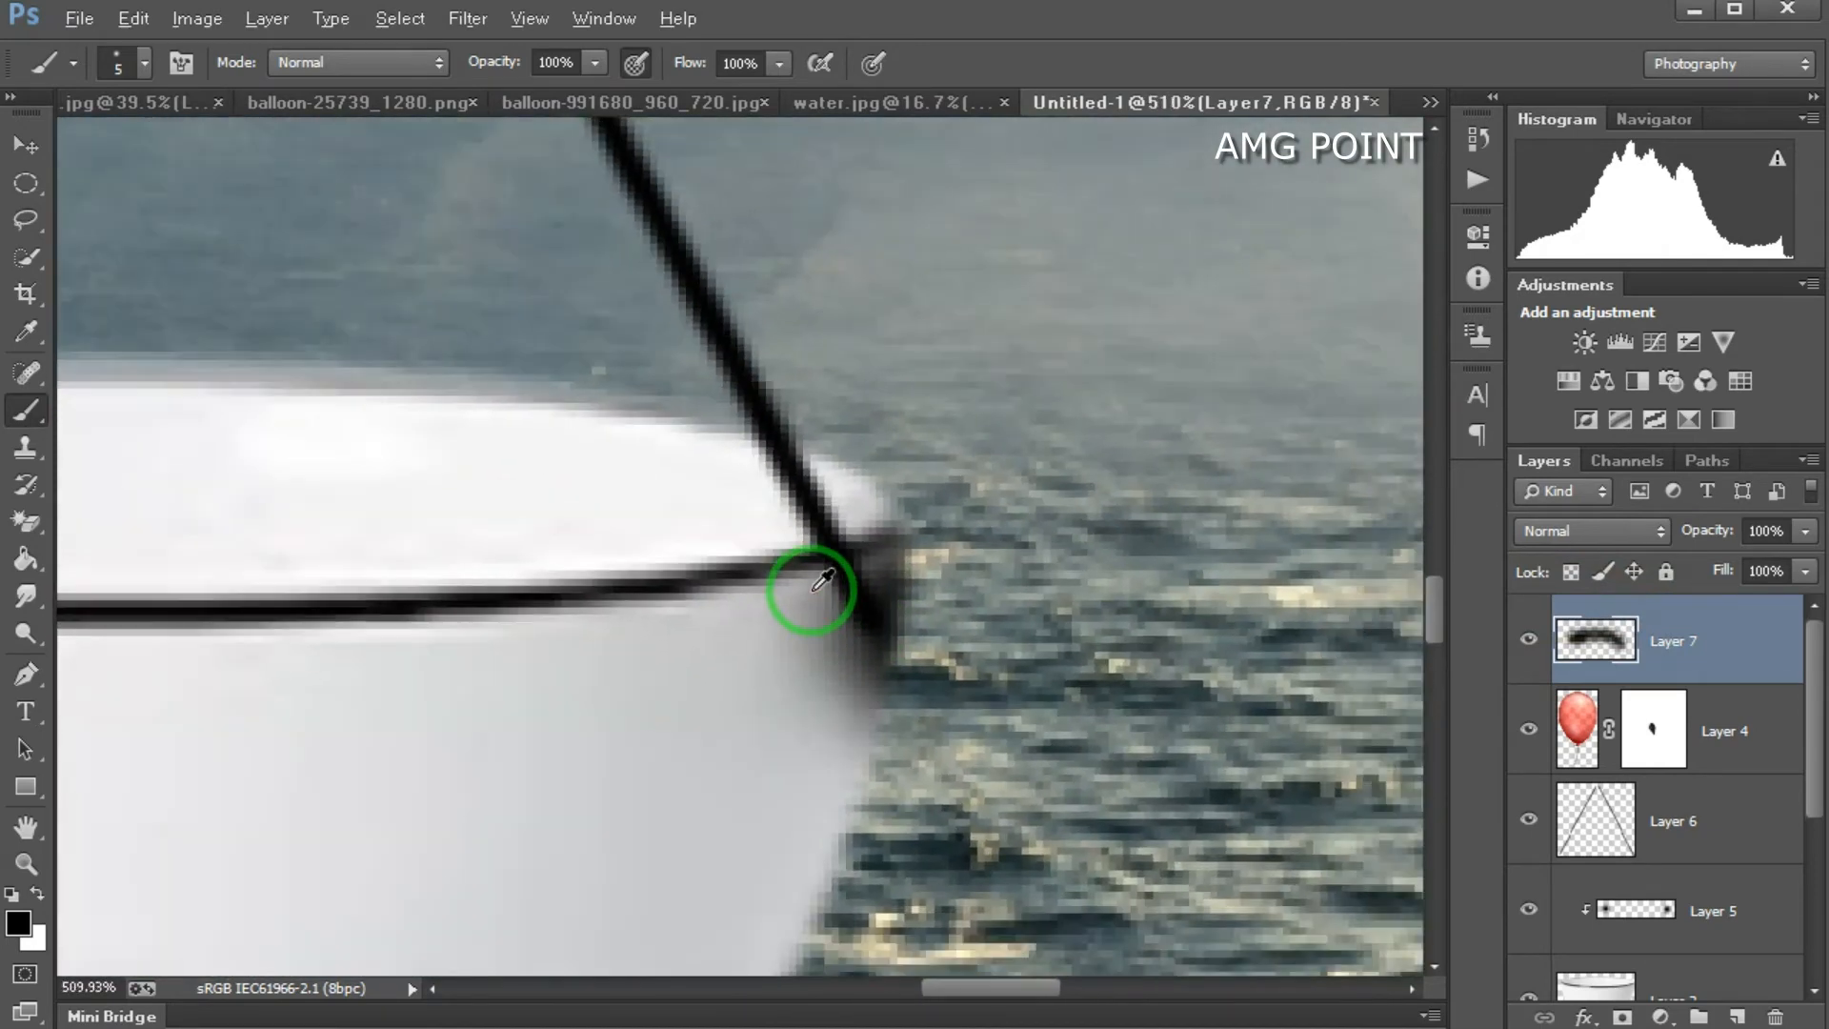
scroll(814, 585, "down", 2)
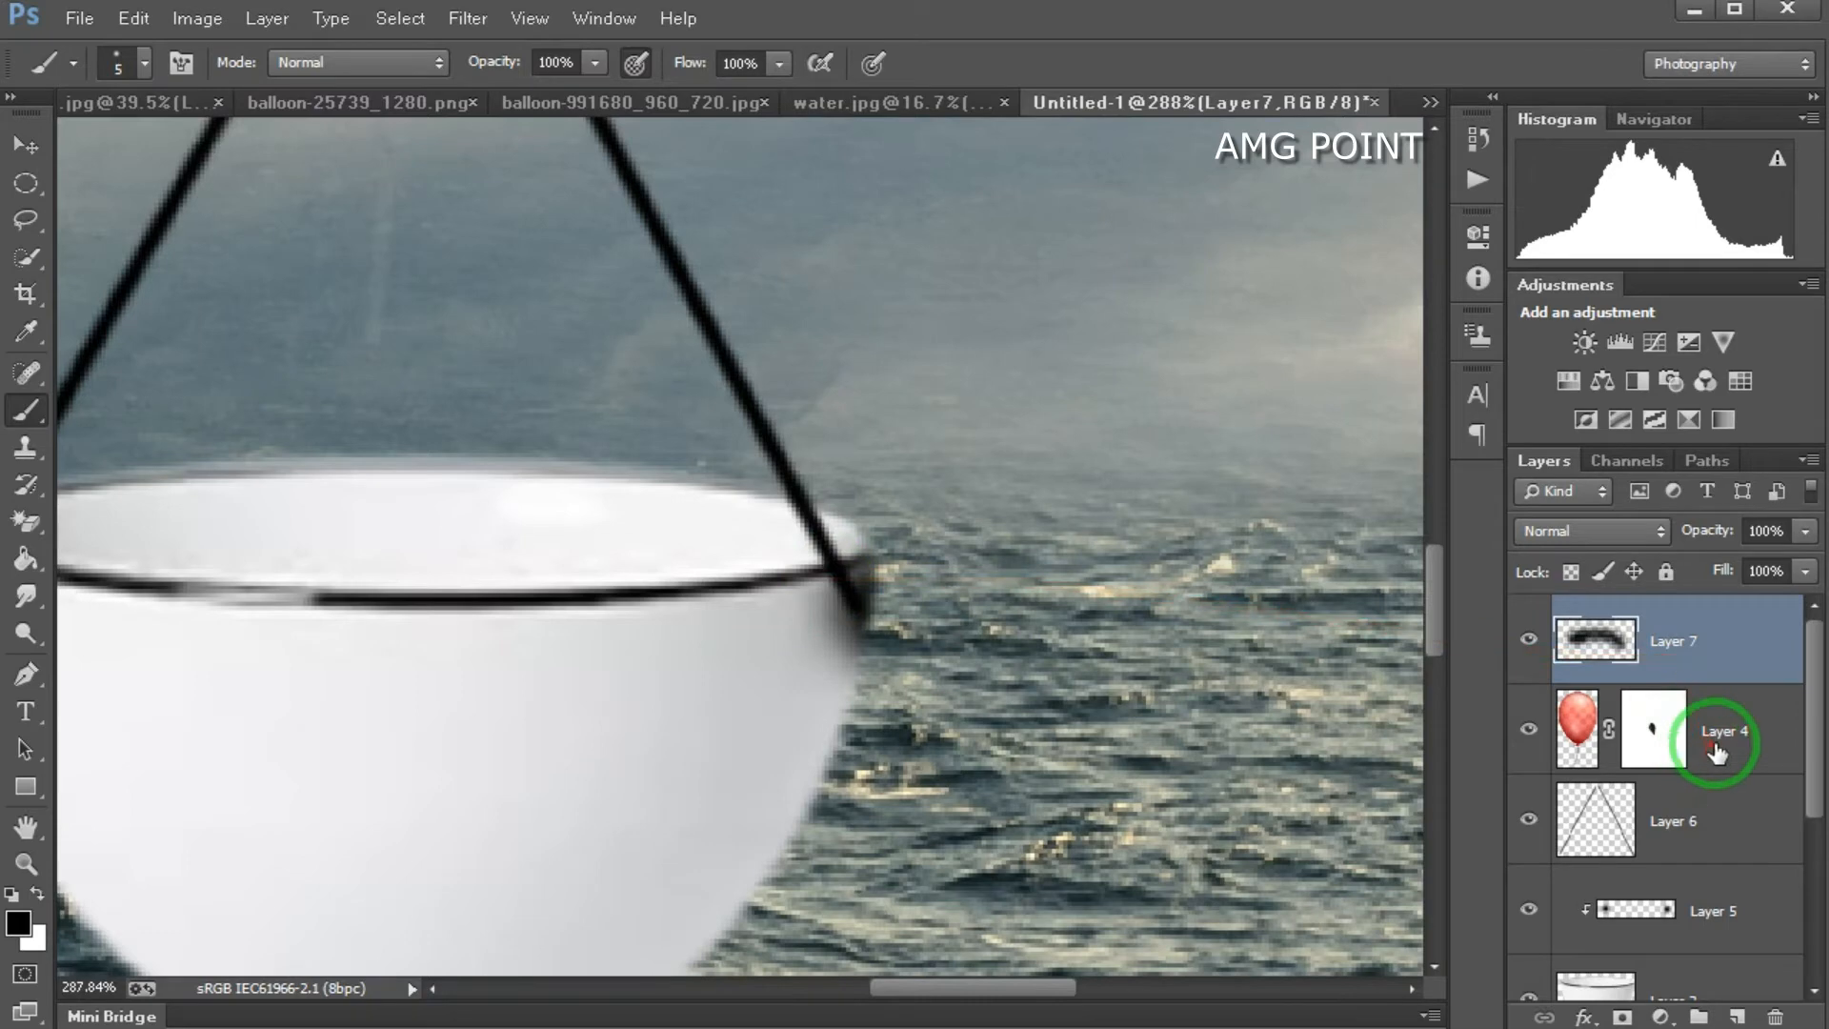
left_click(1720, 811)
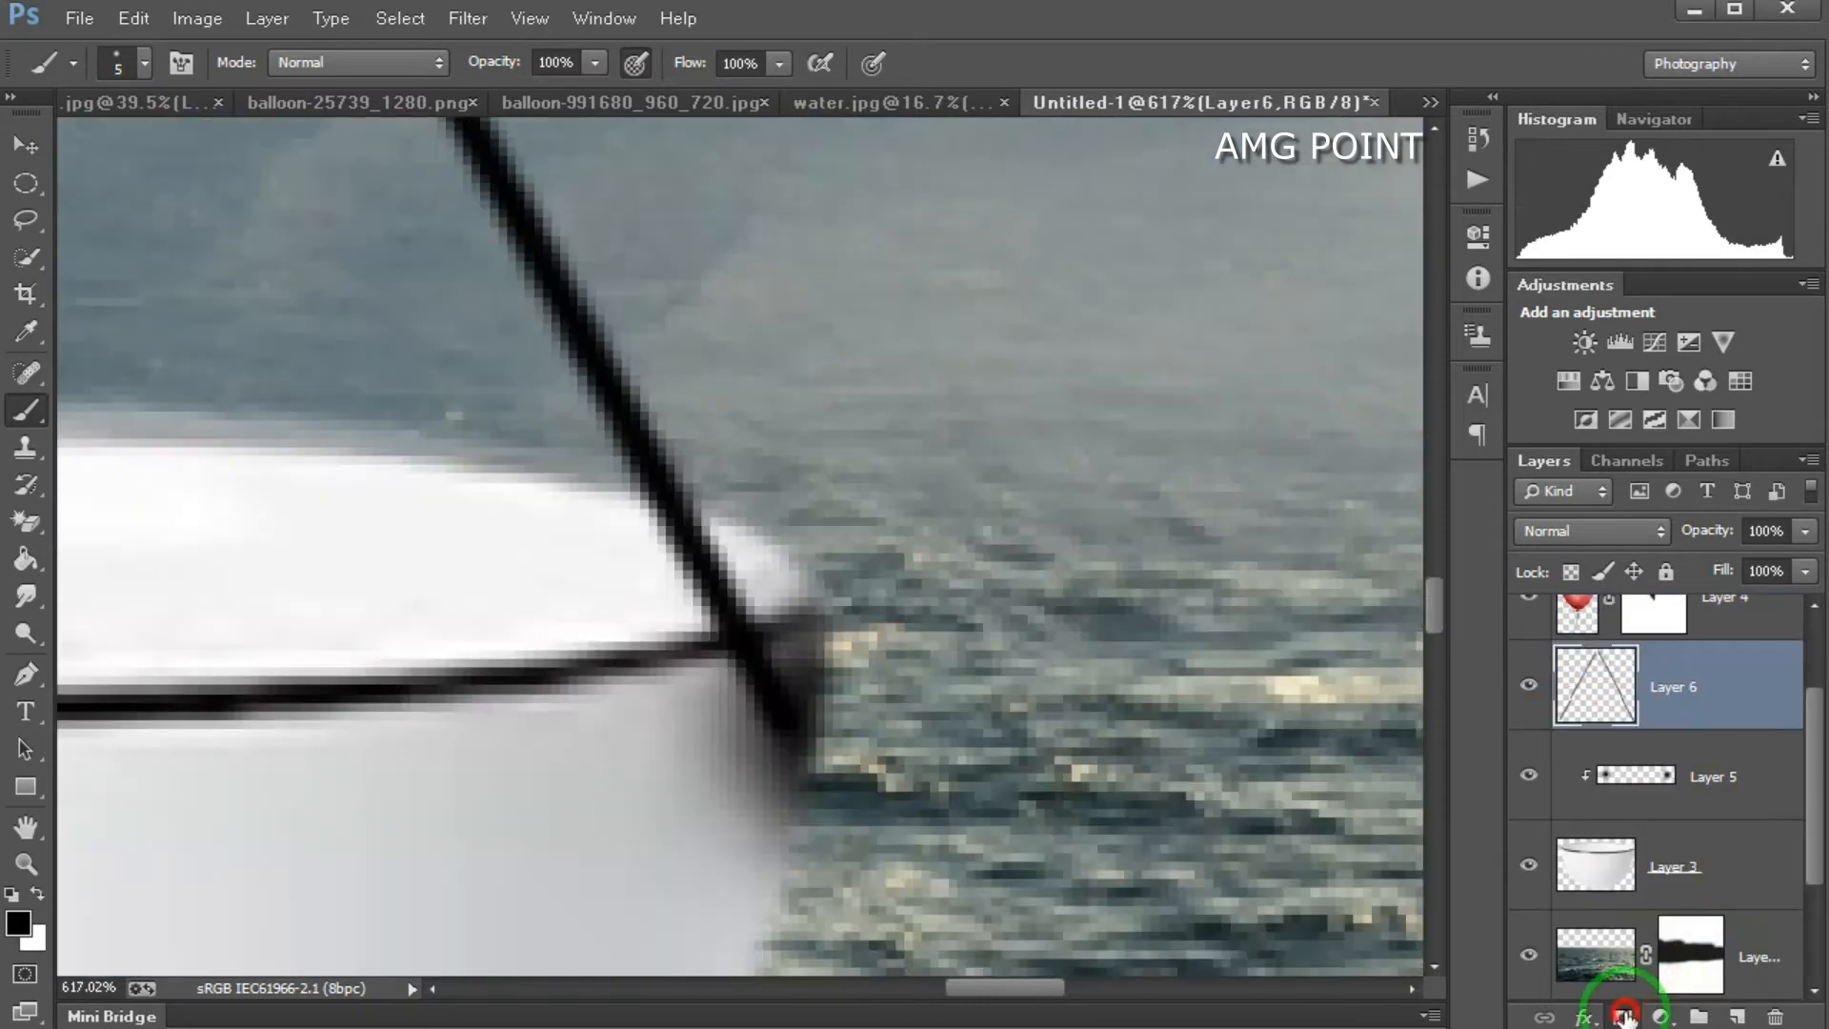
left_click(1622, 1017)
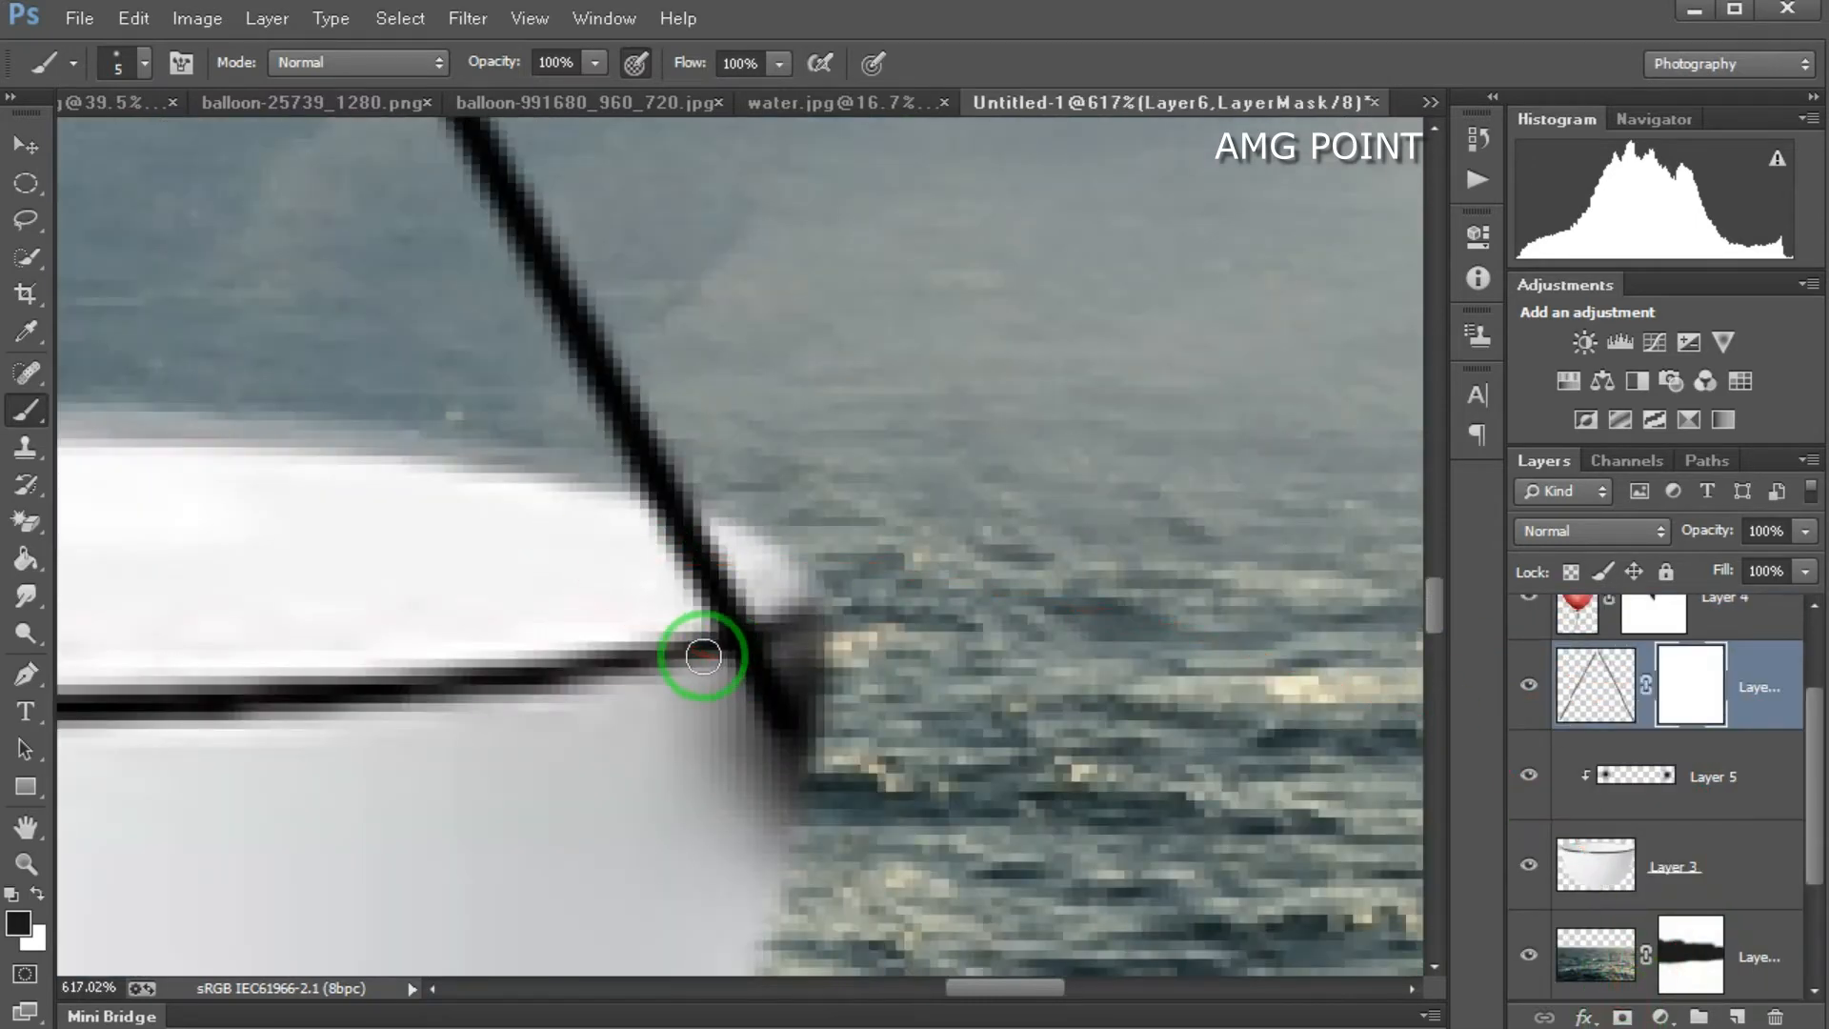
left_click_drag(747, 643, 1001, 624)
scroll(1000, 625, "down", 3)
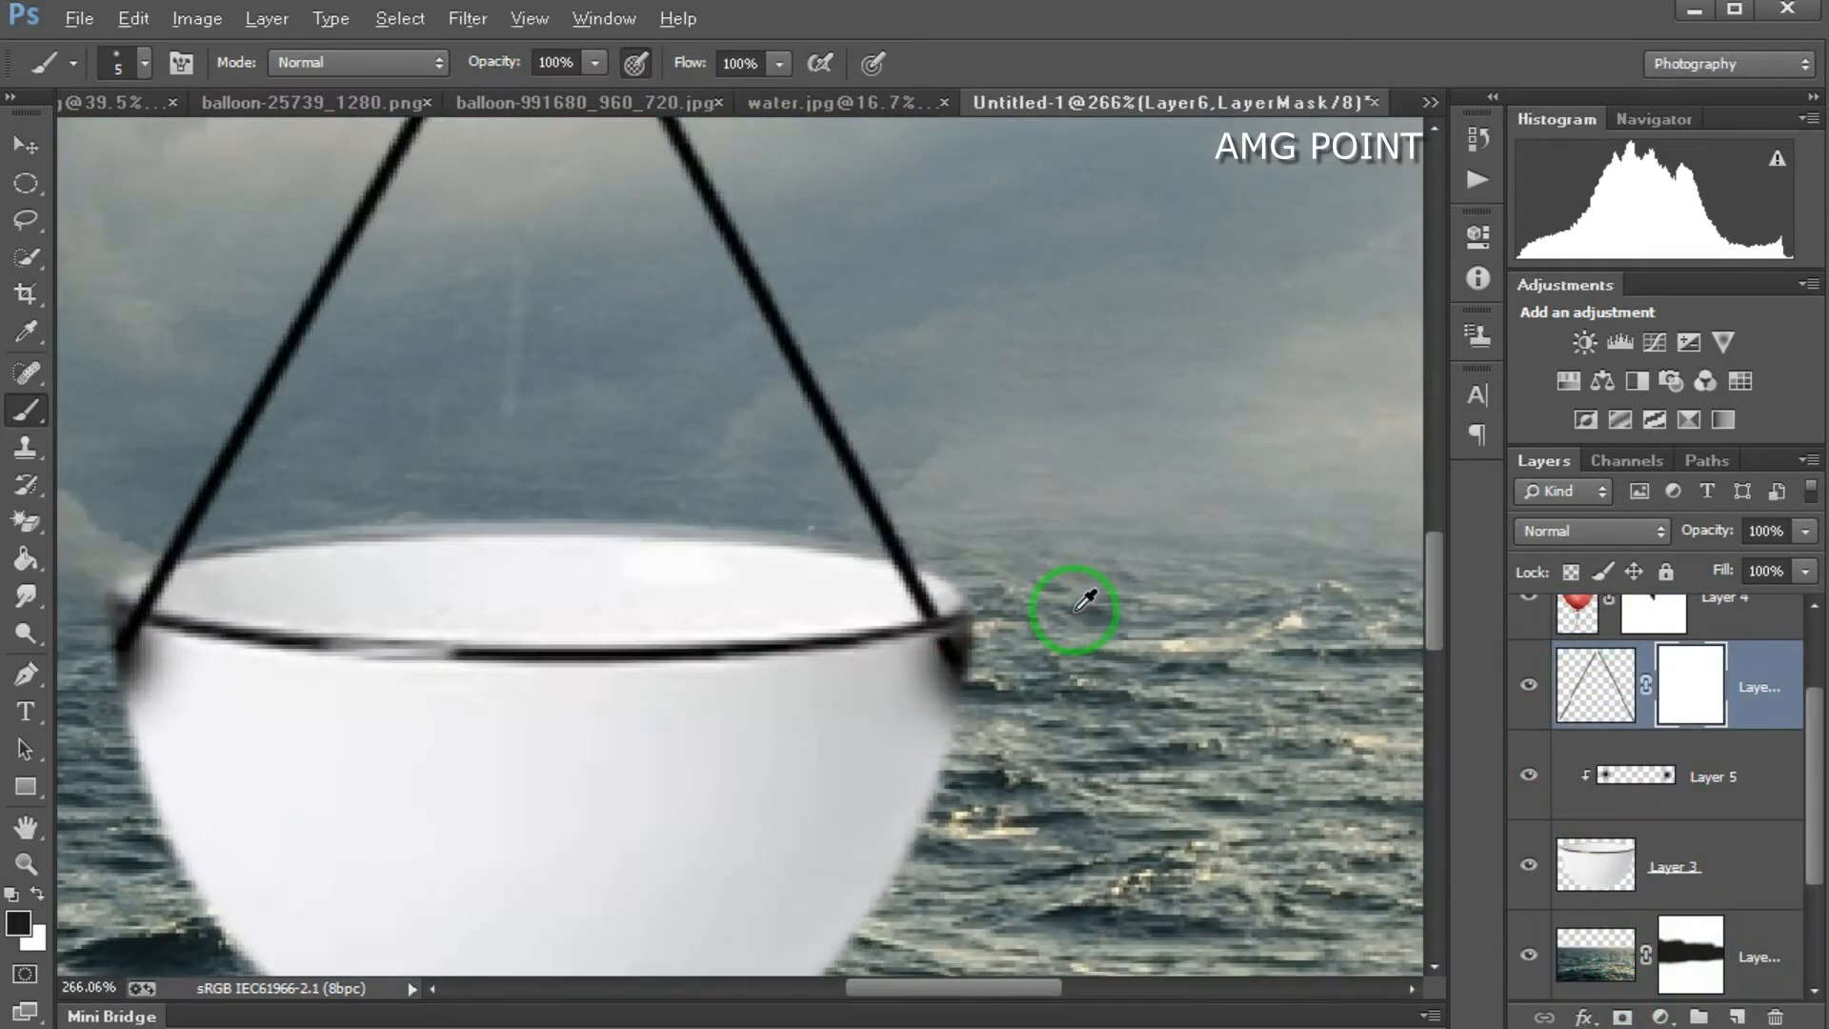
Step: Paint out the left string on the same mask where it meets the cup's rim
scroll(347, 590, "up", 3)
scroll(163, 571, "down", 3)
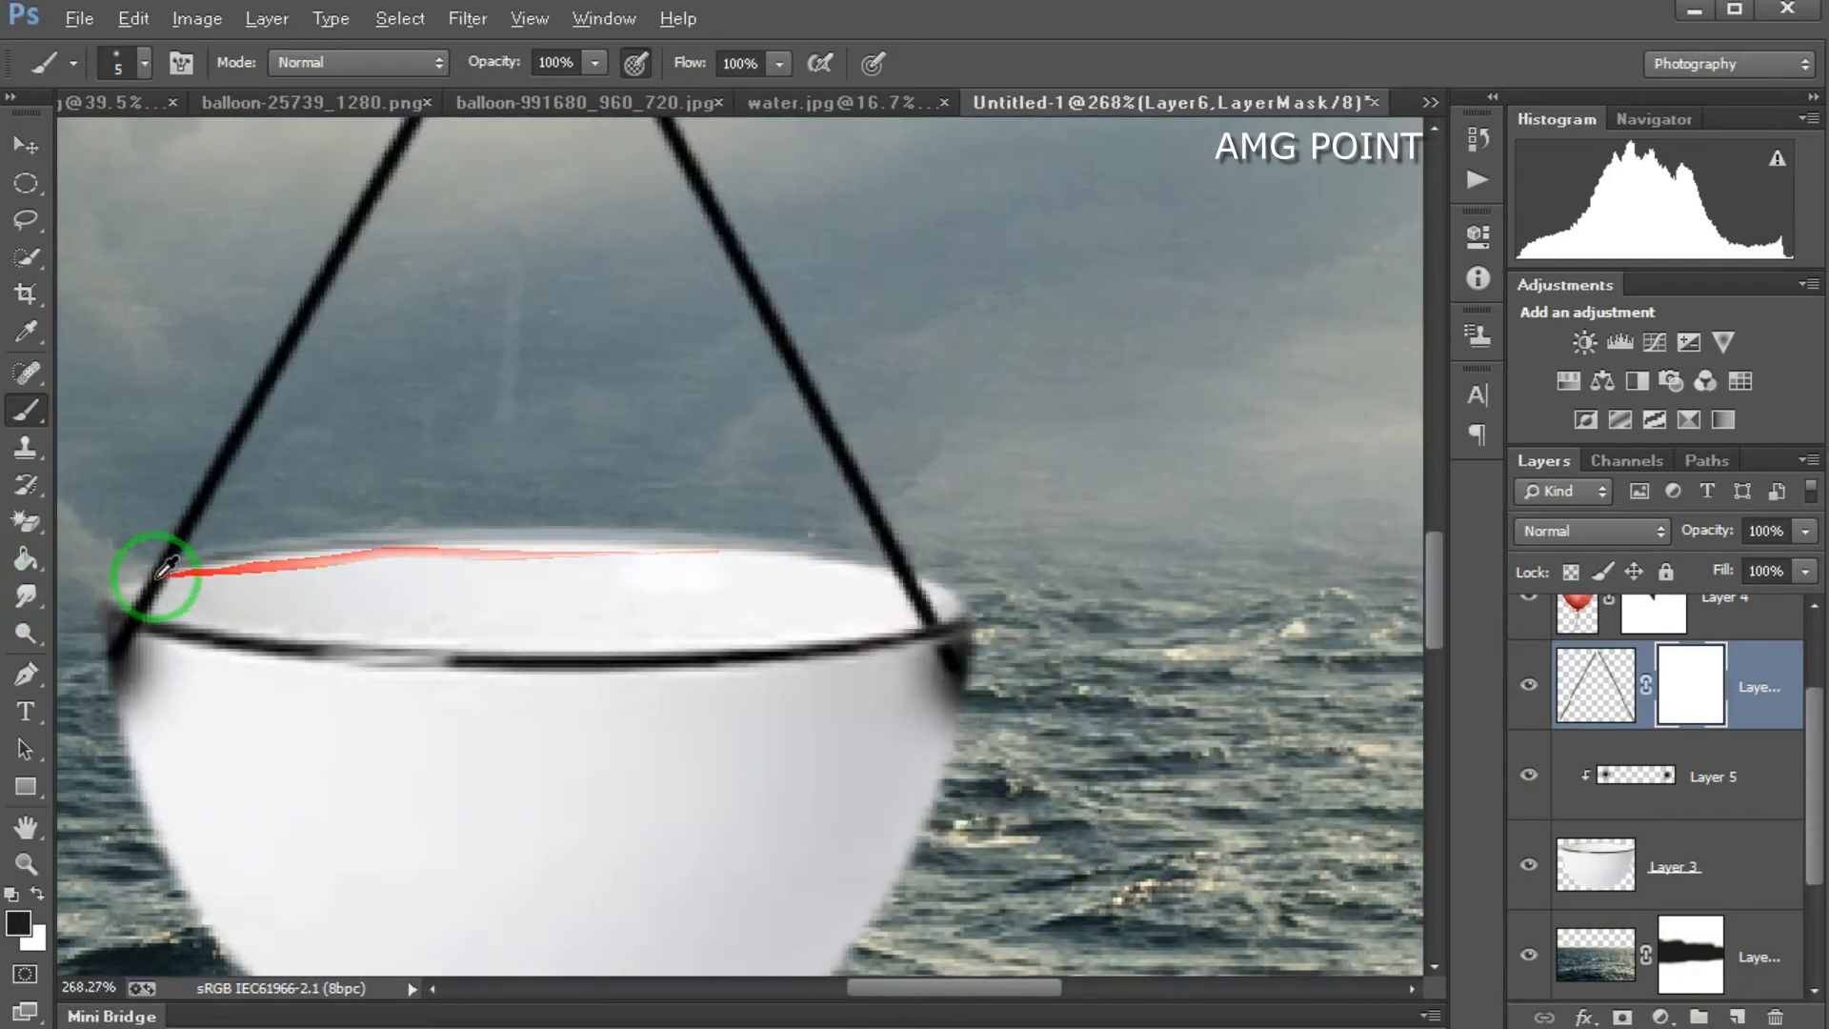
scroll(82, 604, "up", 4)
left_click_drag(184, 661, 279, 685)
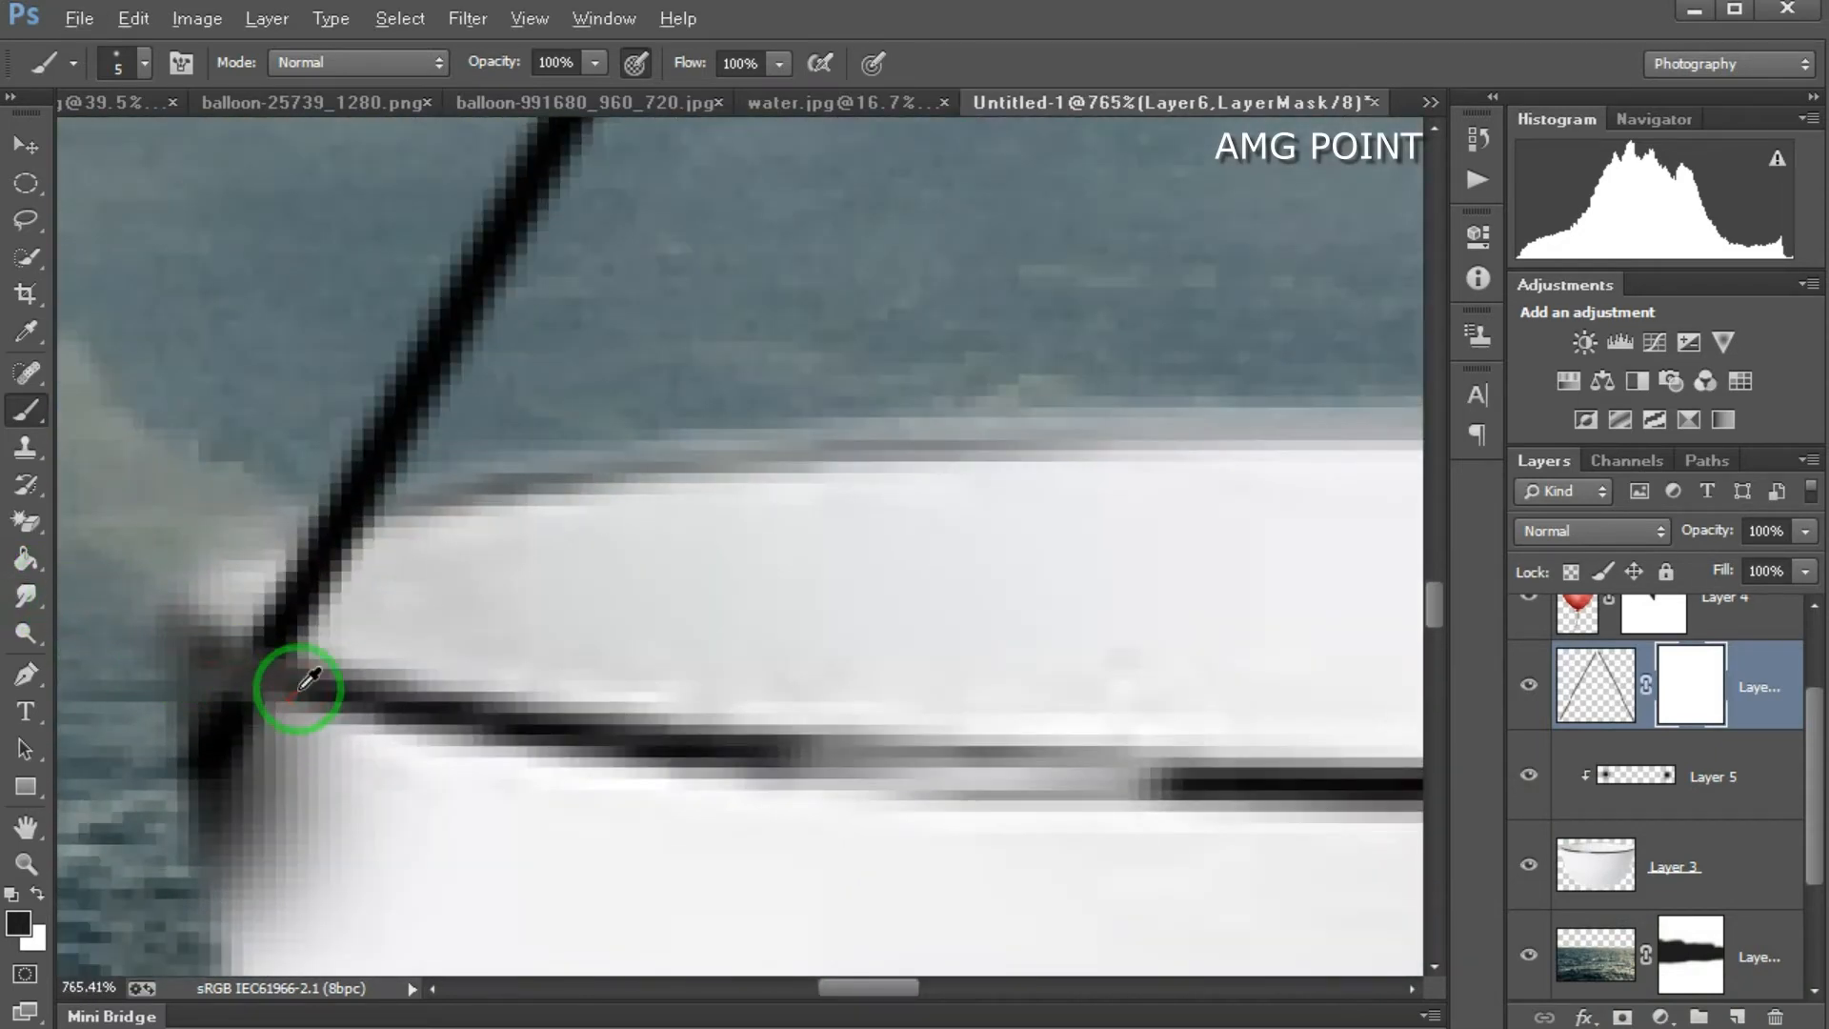
scroll(303, 679, "down", 6)
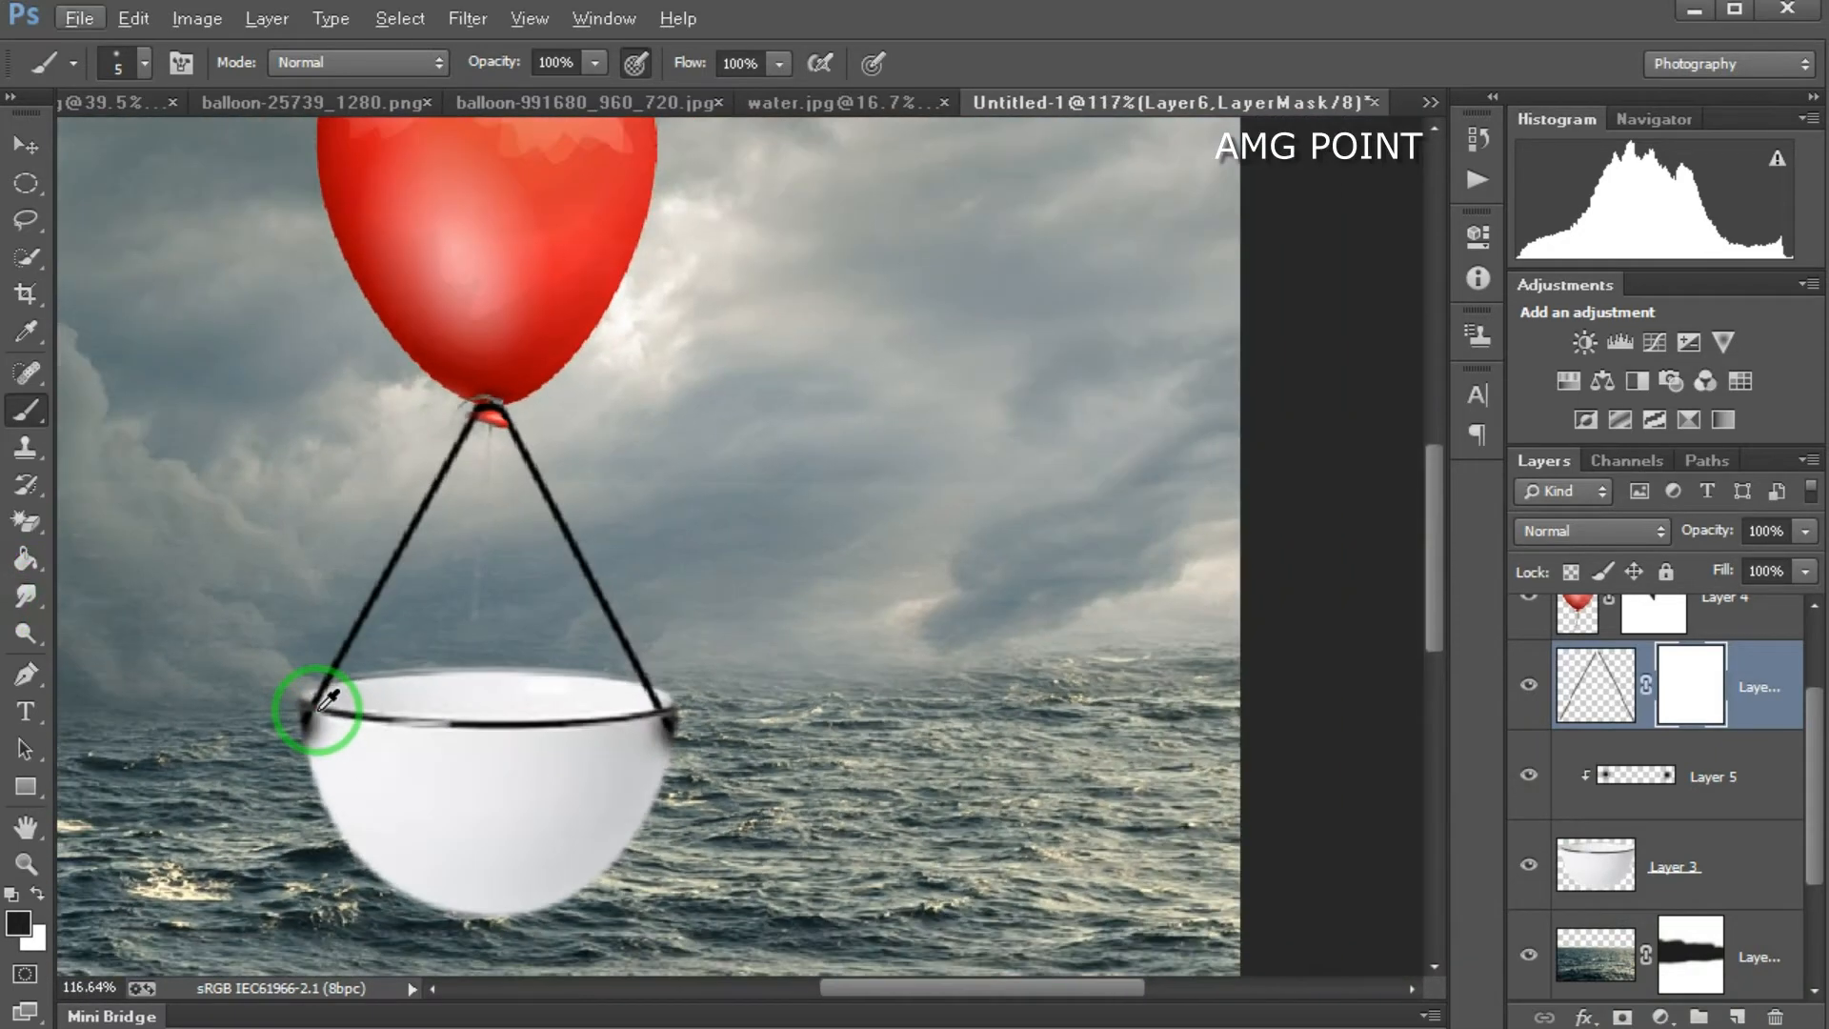
scroll(457, 696, "down", 5)
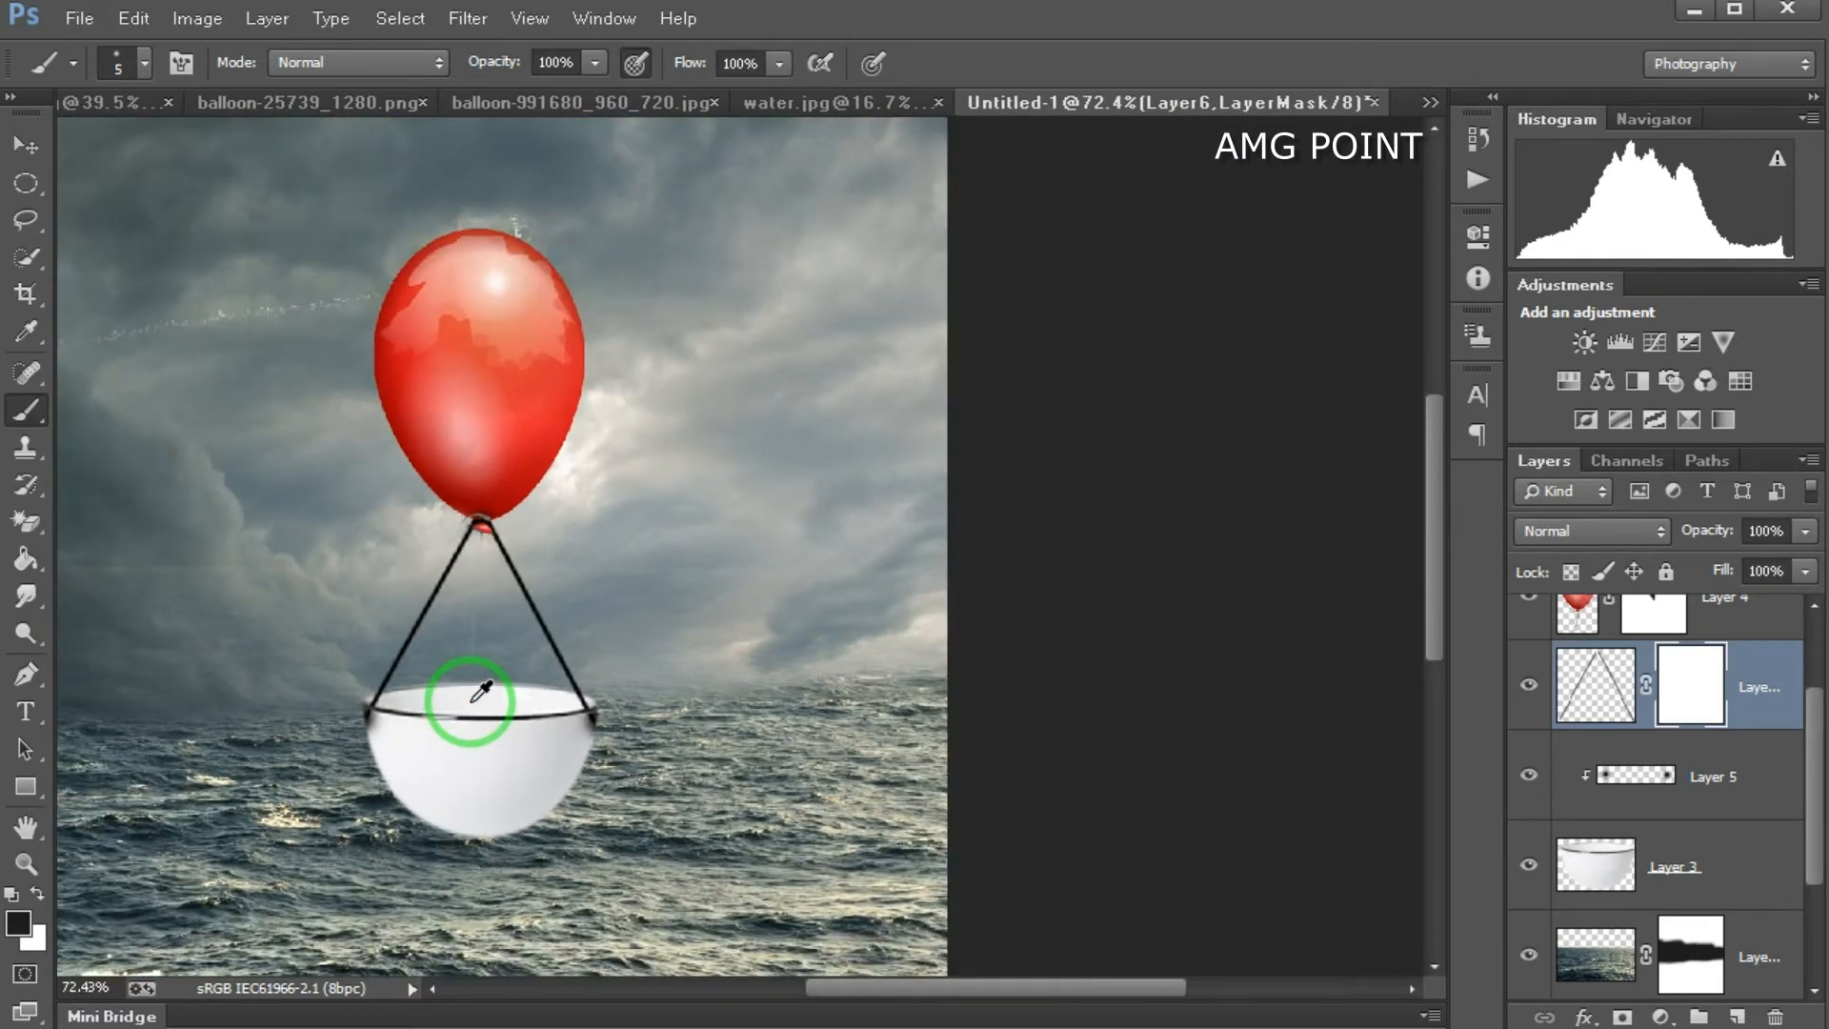
Step: Group all the cup, string, balloon and knot layers, from Layer 3 up to Layer 7, into one group
scroll(772, 588, "up", 1)
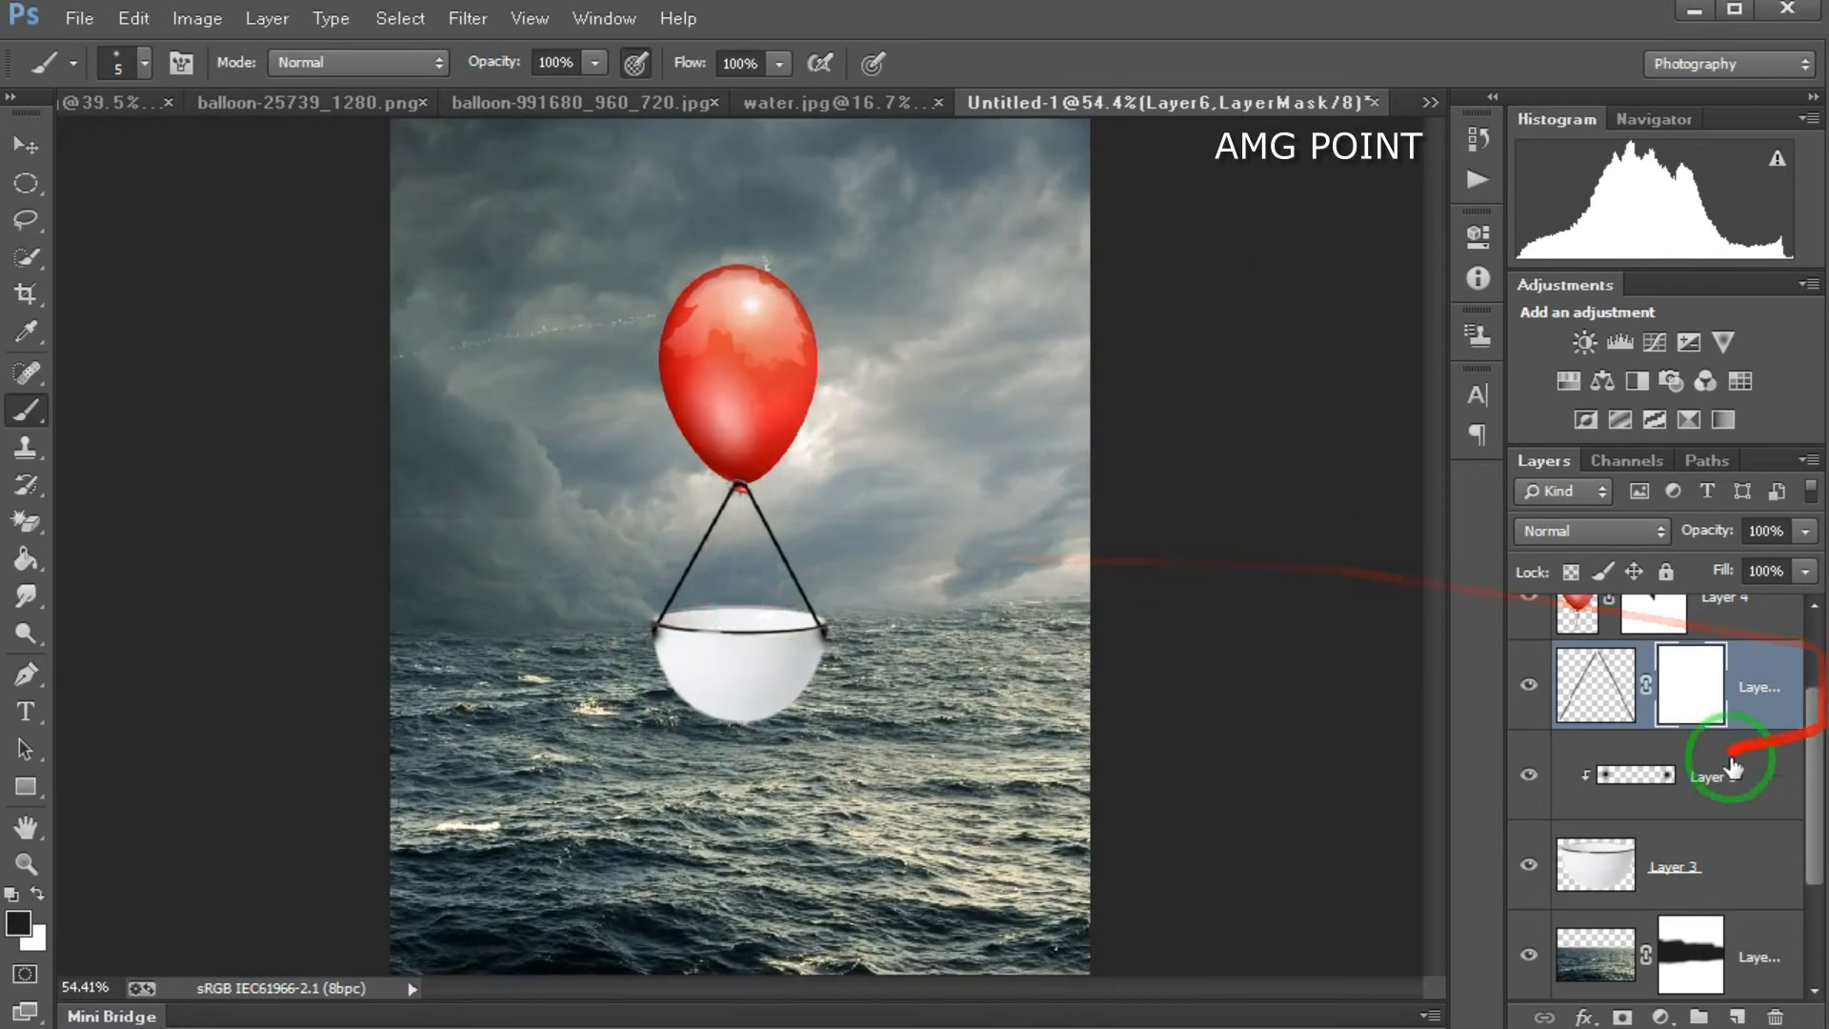
scroll(1732, 765, "up", 2)
scroll(1732, 765, "down", 1)
left_click(1770, 654)
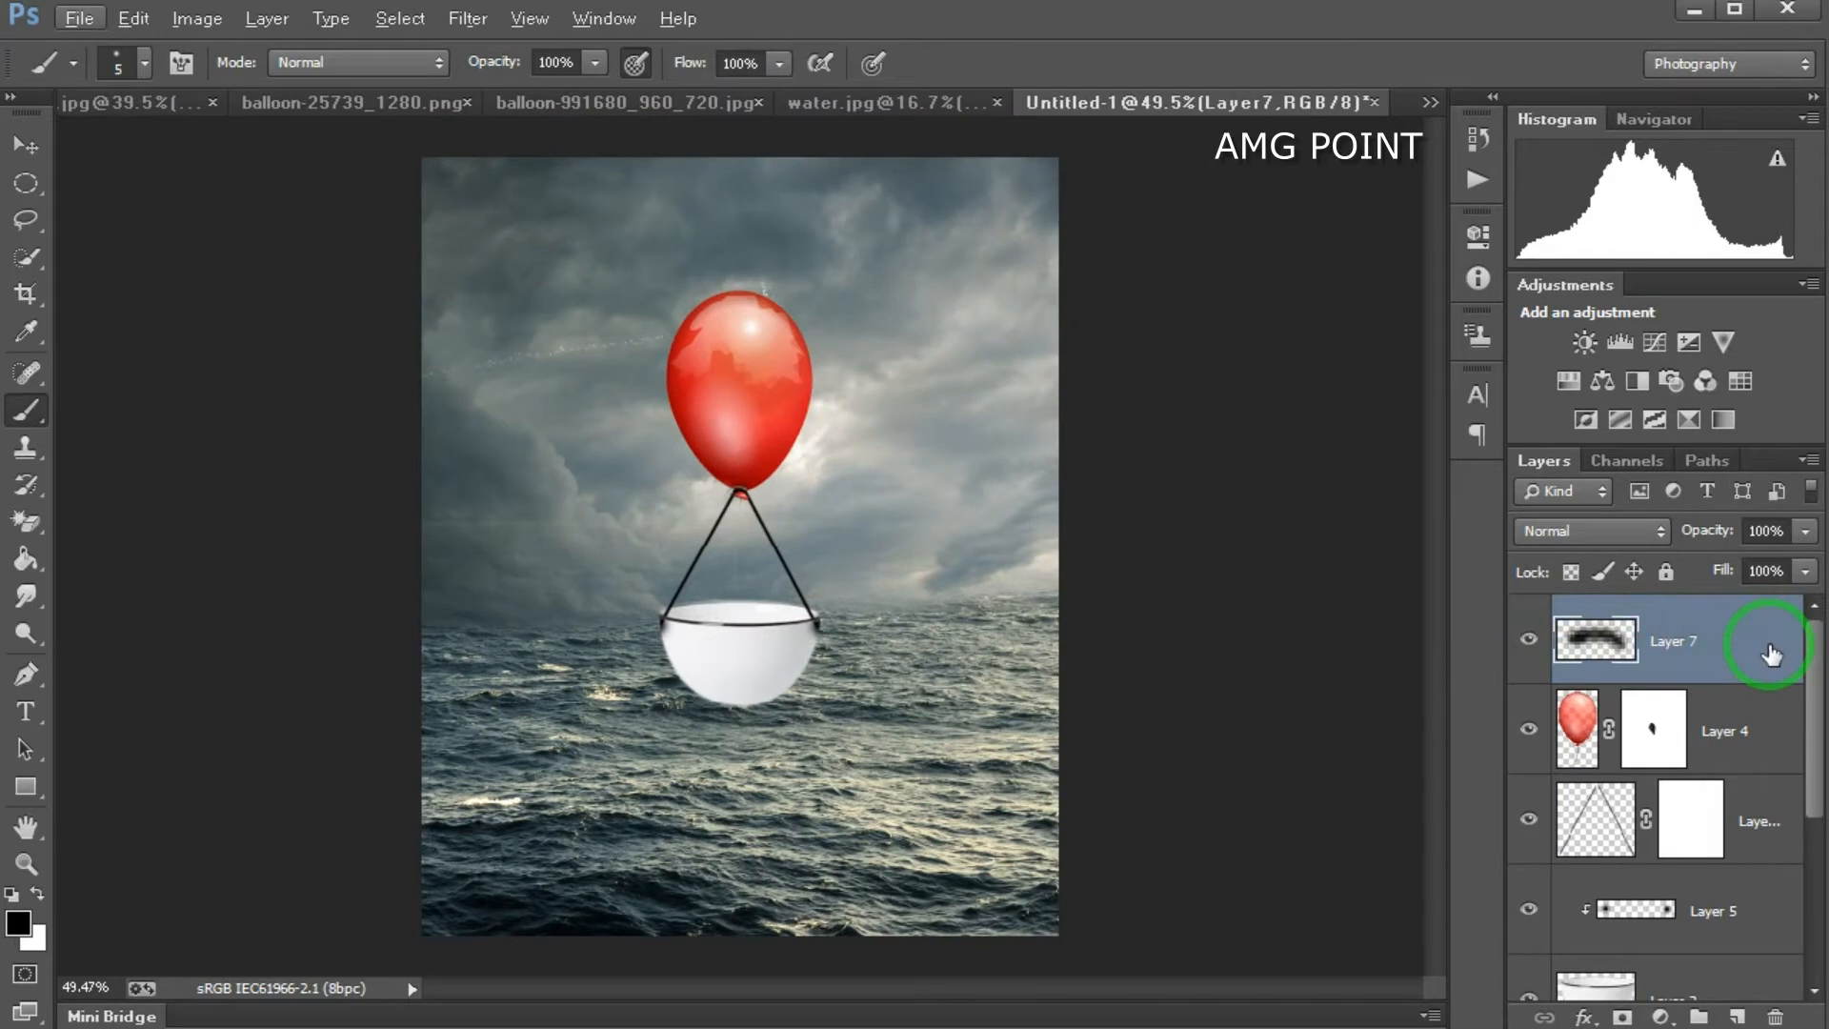
scroll(1756, 839, "down", 1)
left_click(1735, 898)
scroll(1735, 894, "up", 1)
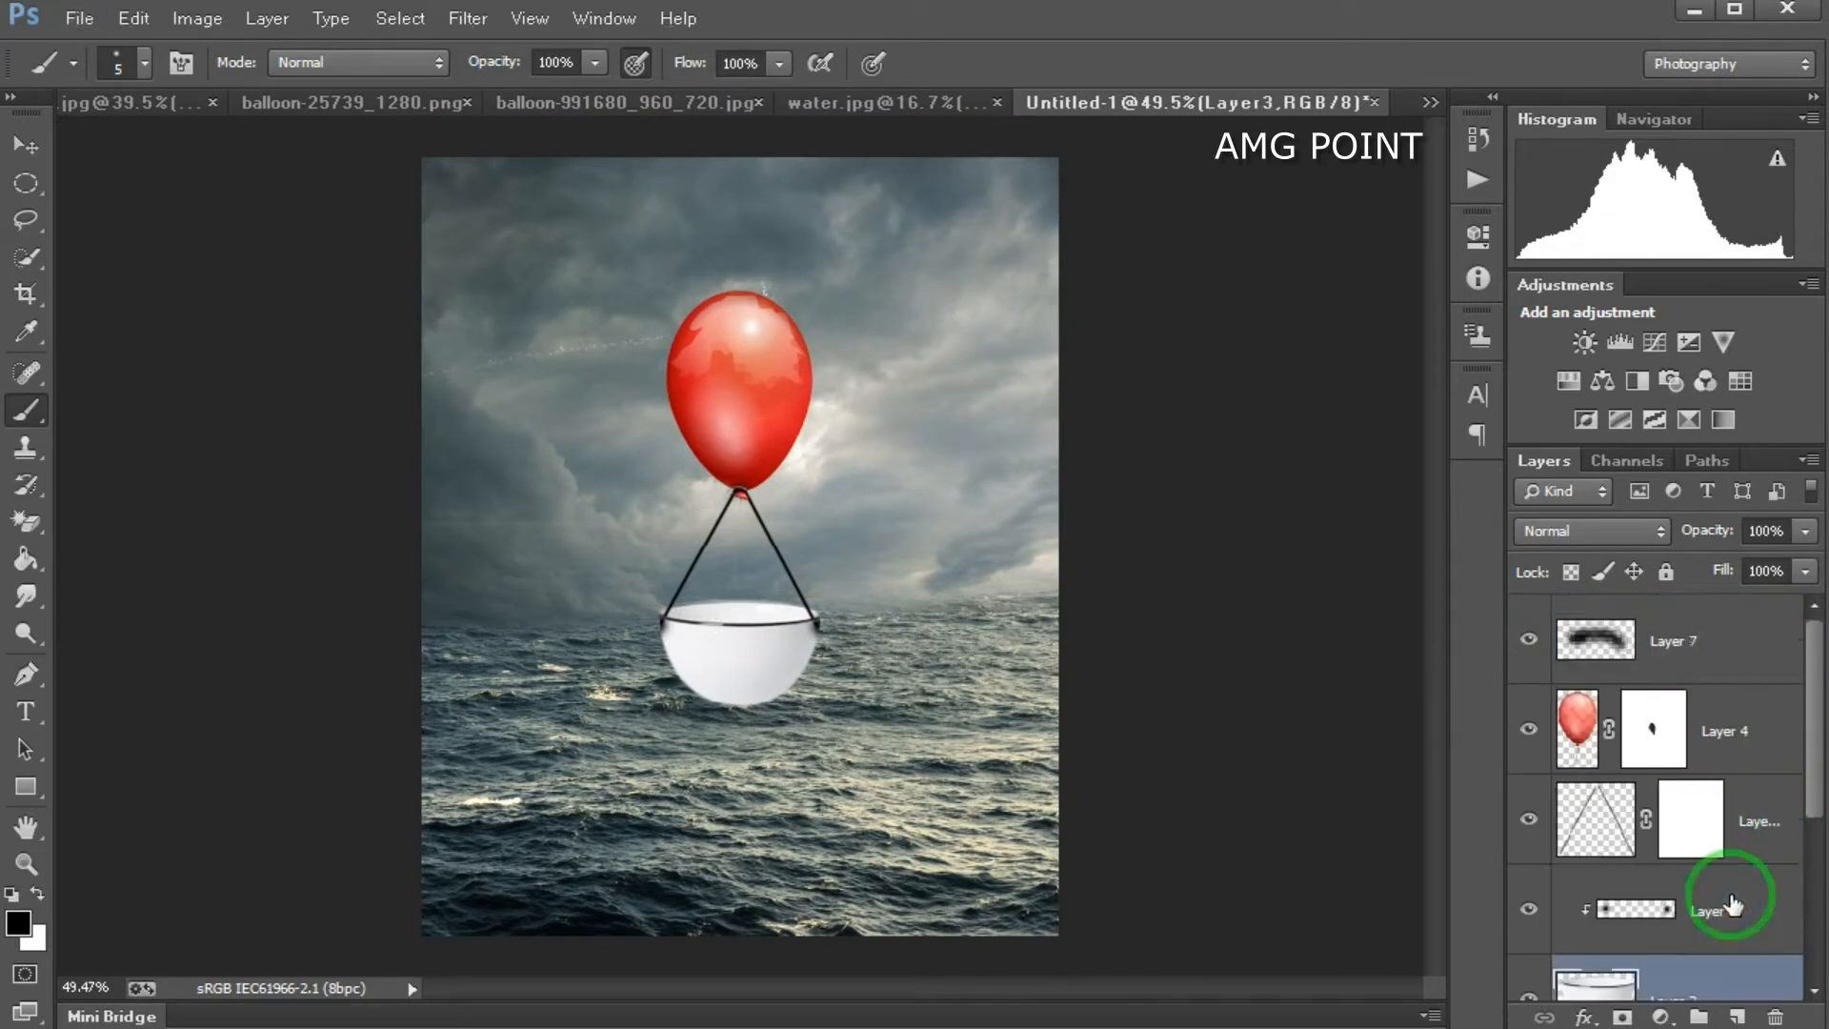
left_click(1757, 658, "shift")
key("ctrl+g")
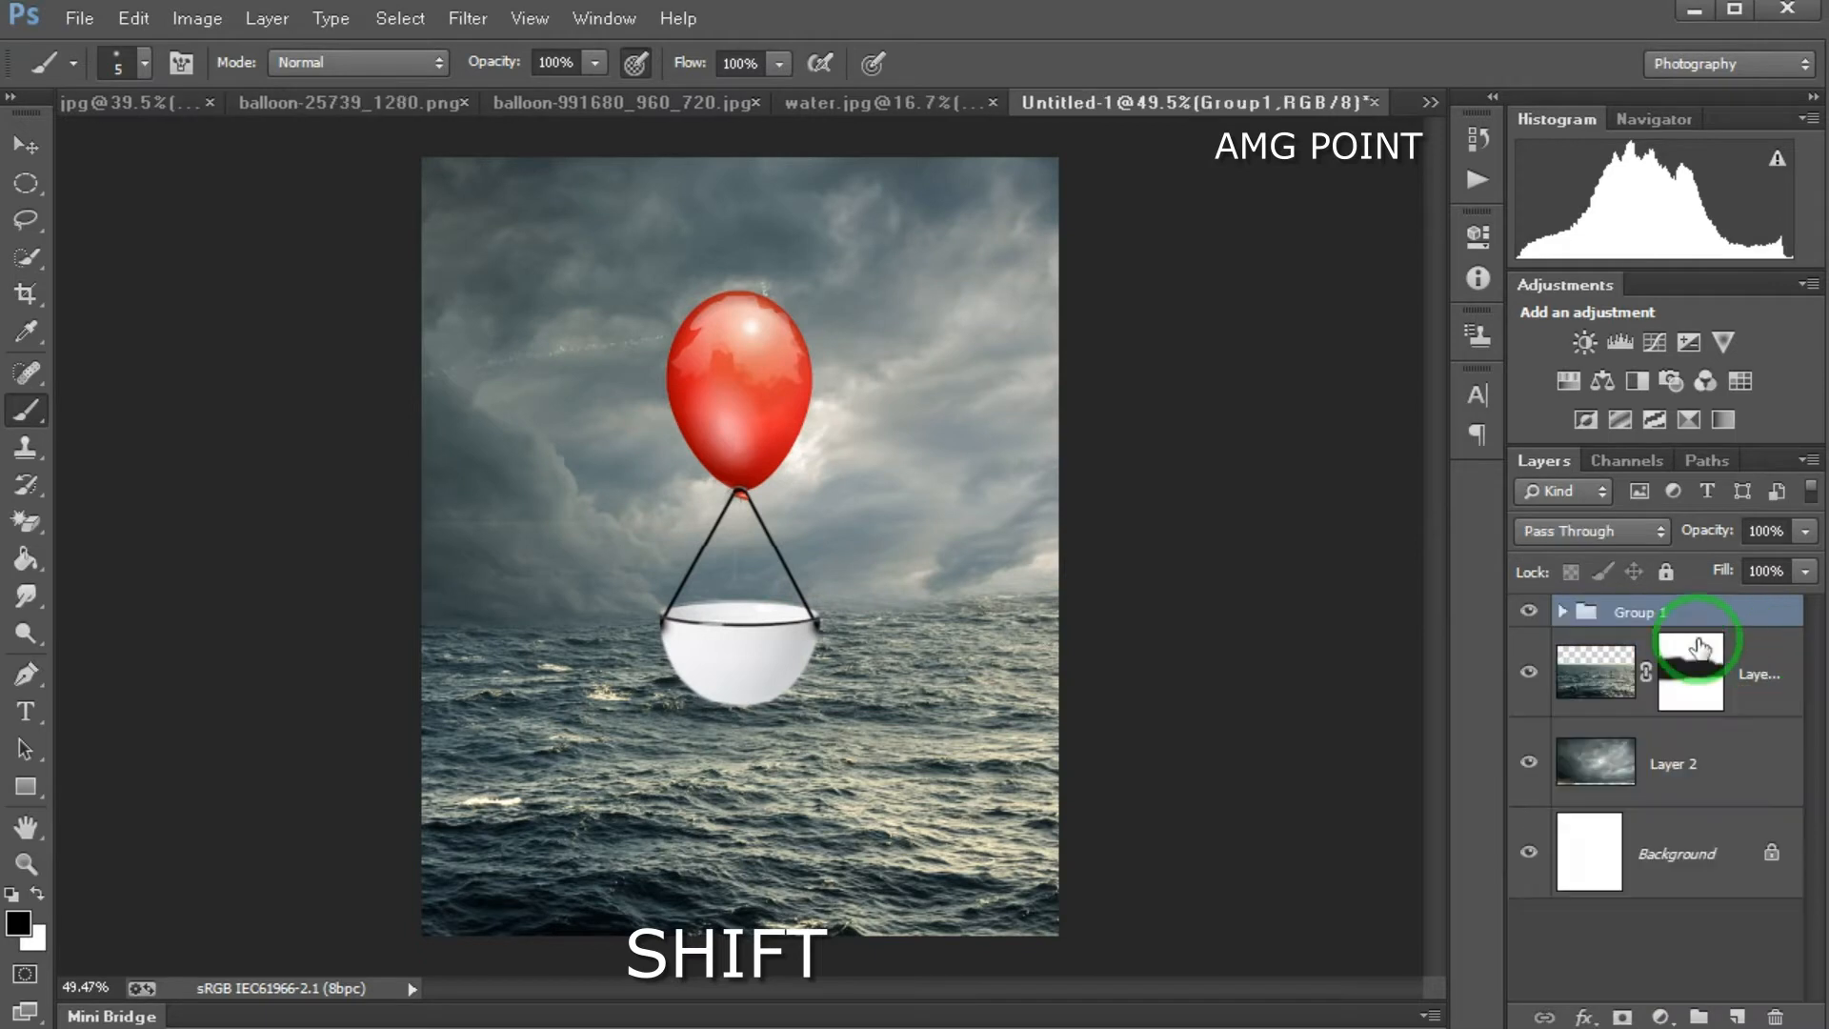
left_click(1528, 614)
left_click(1528, 615)
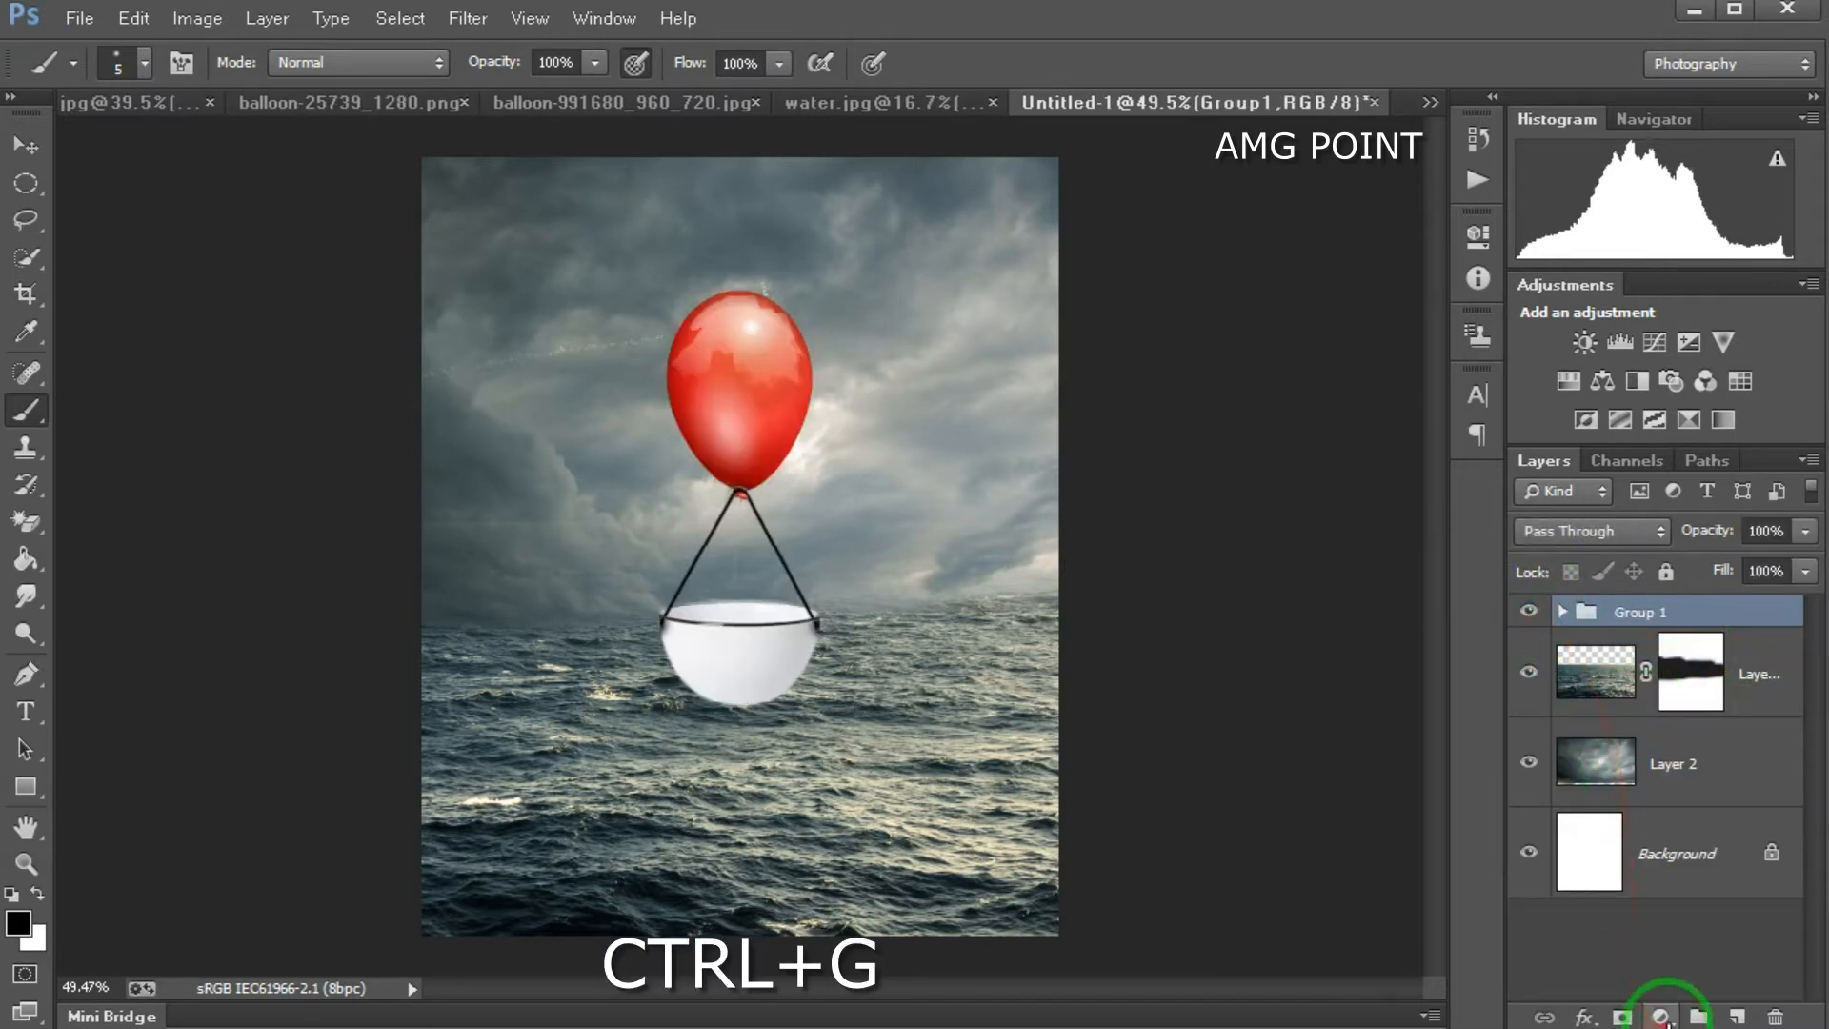
Step: Add a Hue/Saturation adjustment clipped to Group 1, with saturation -53 and lightness -23
left_click(1662, 1018)
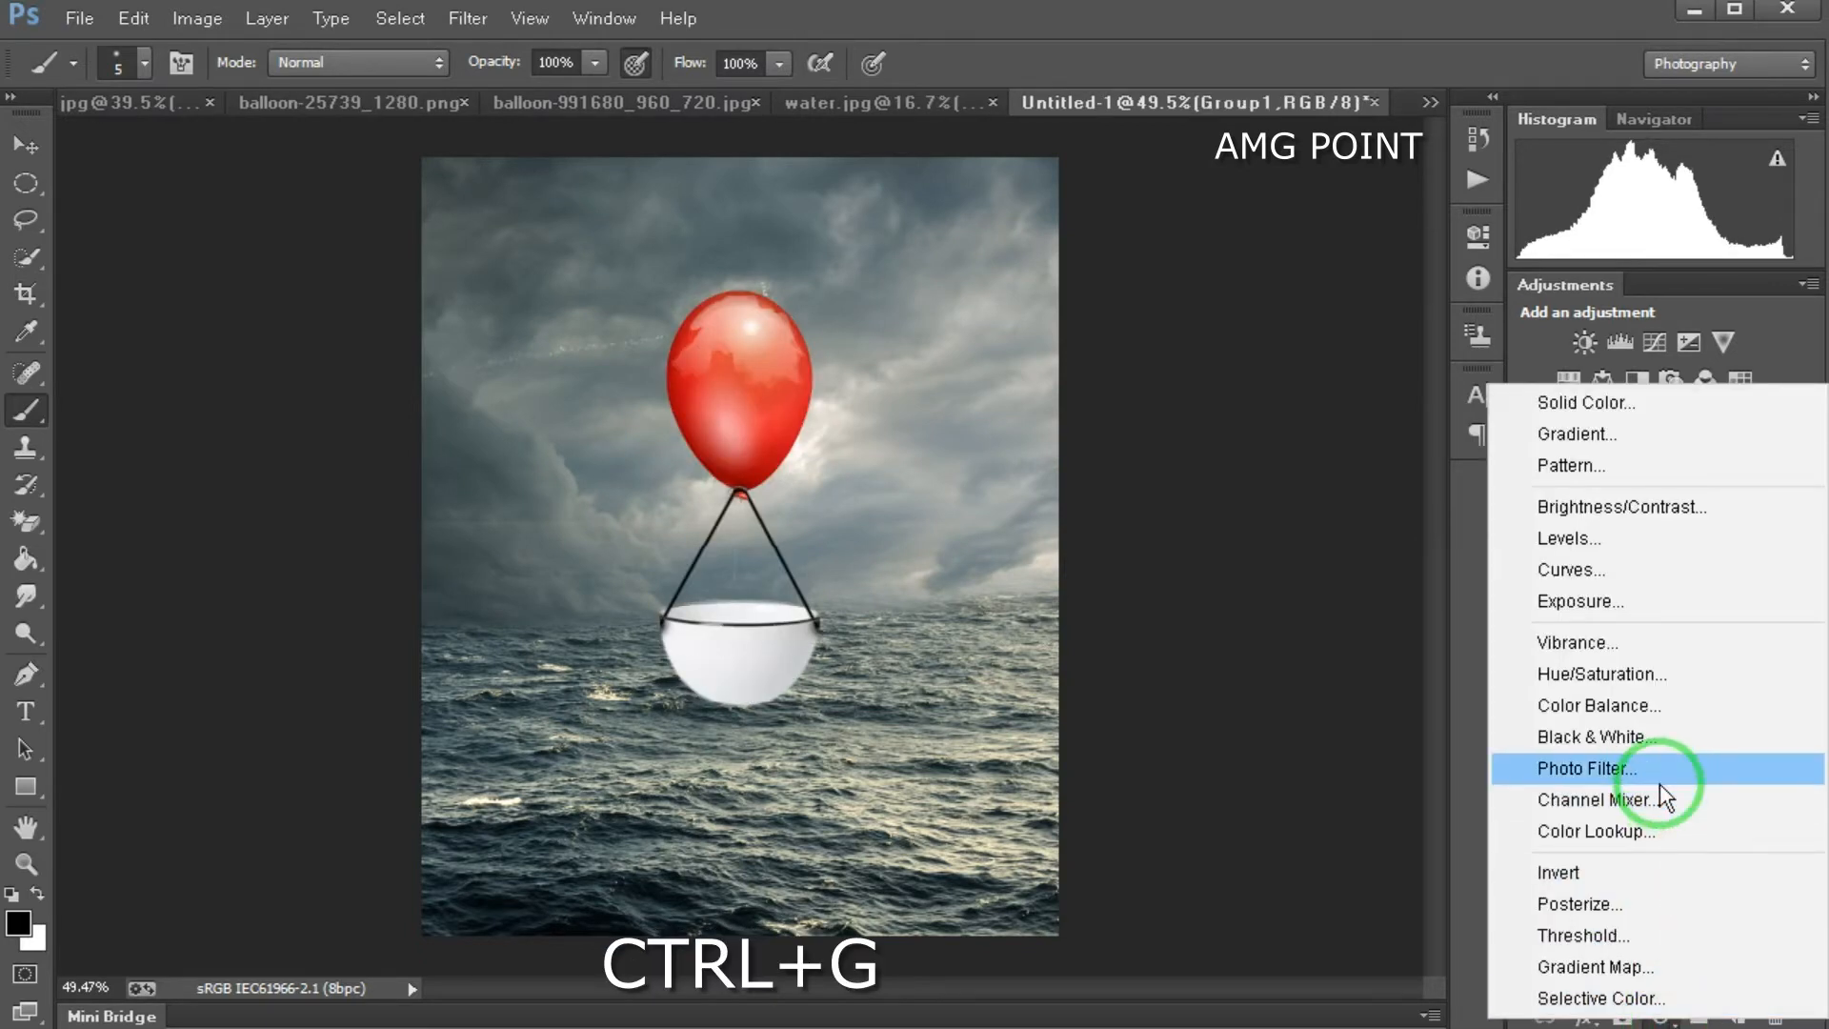
left_click(1653, 676)
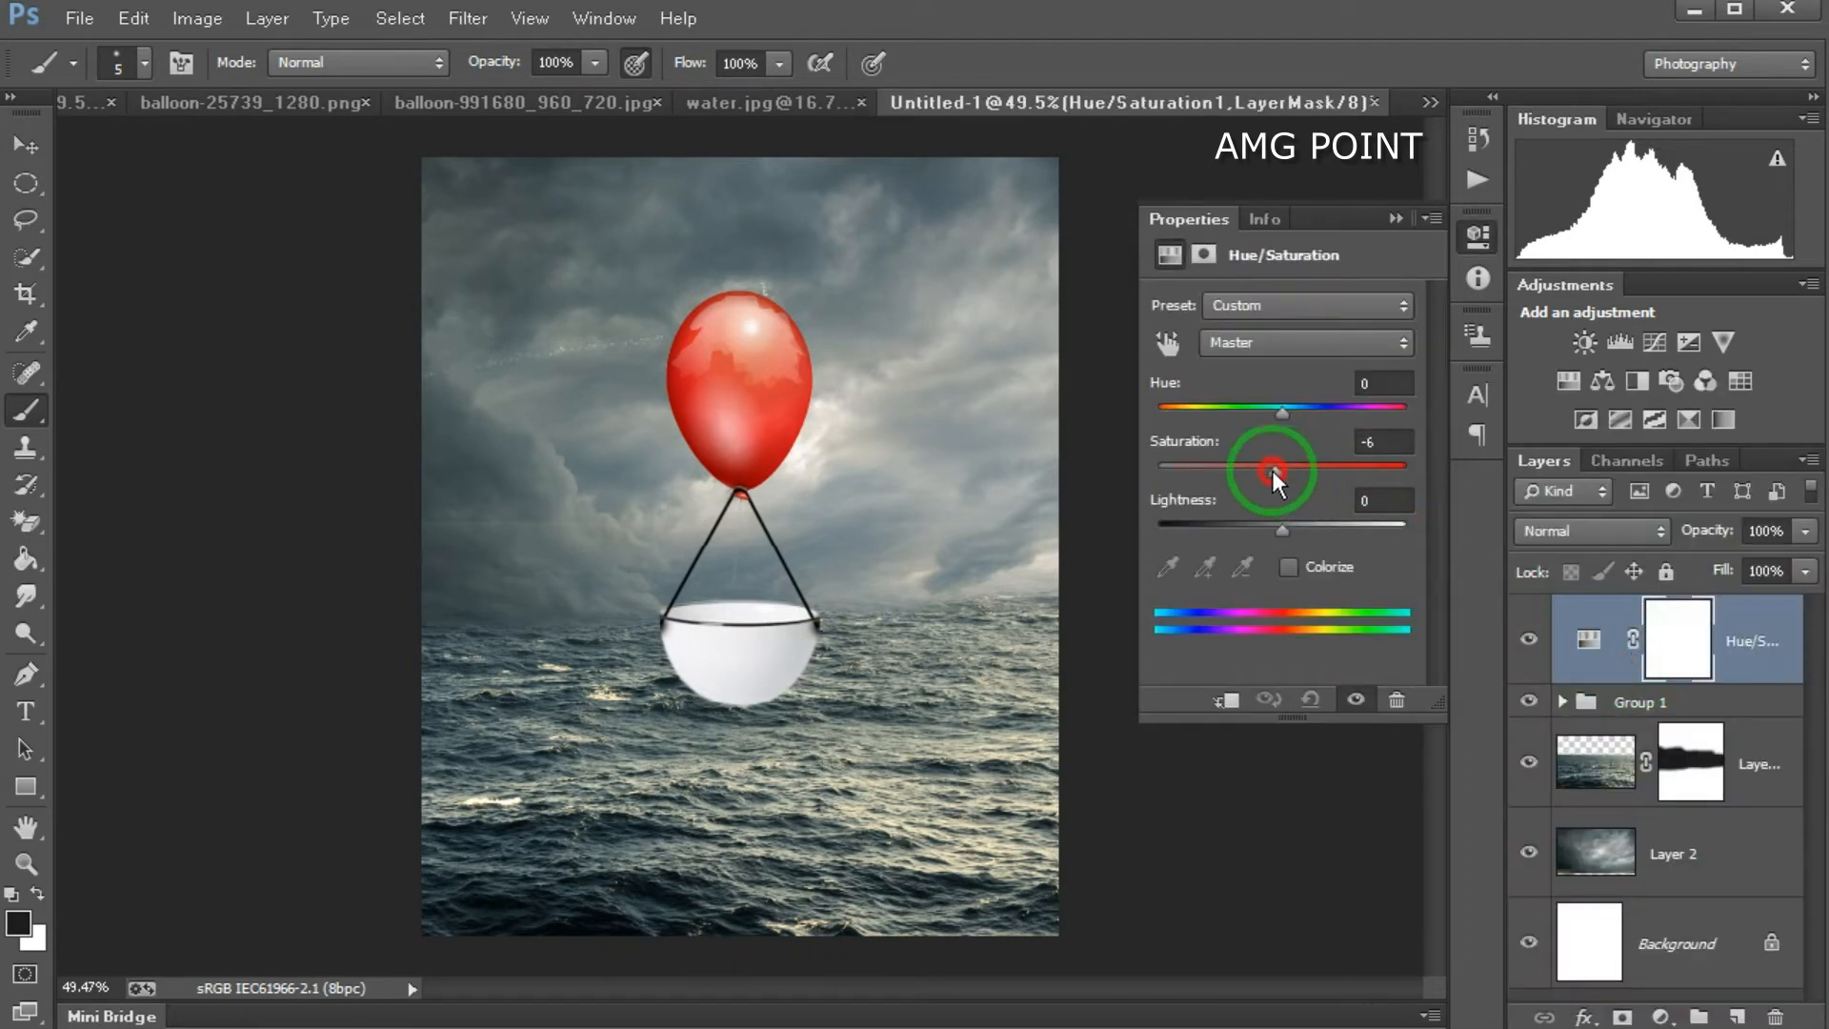
left_click(1226, 701)
mouse_move(1193, 475)
left_mouse_down()
mouse_move(1241, 471)
mouse_move(1216, 472)
left_mouse_up()
left_click_drag(1283, 530, 1252, 533)
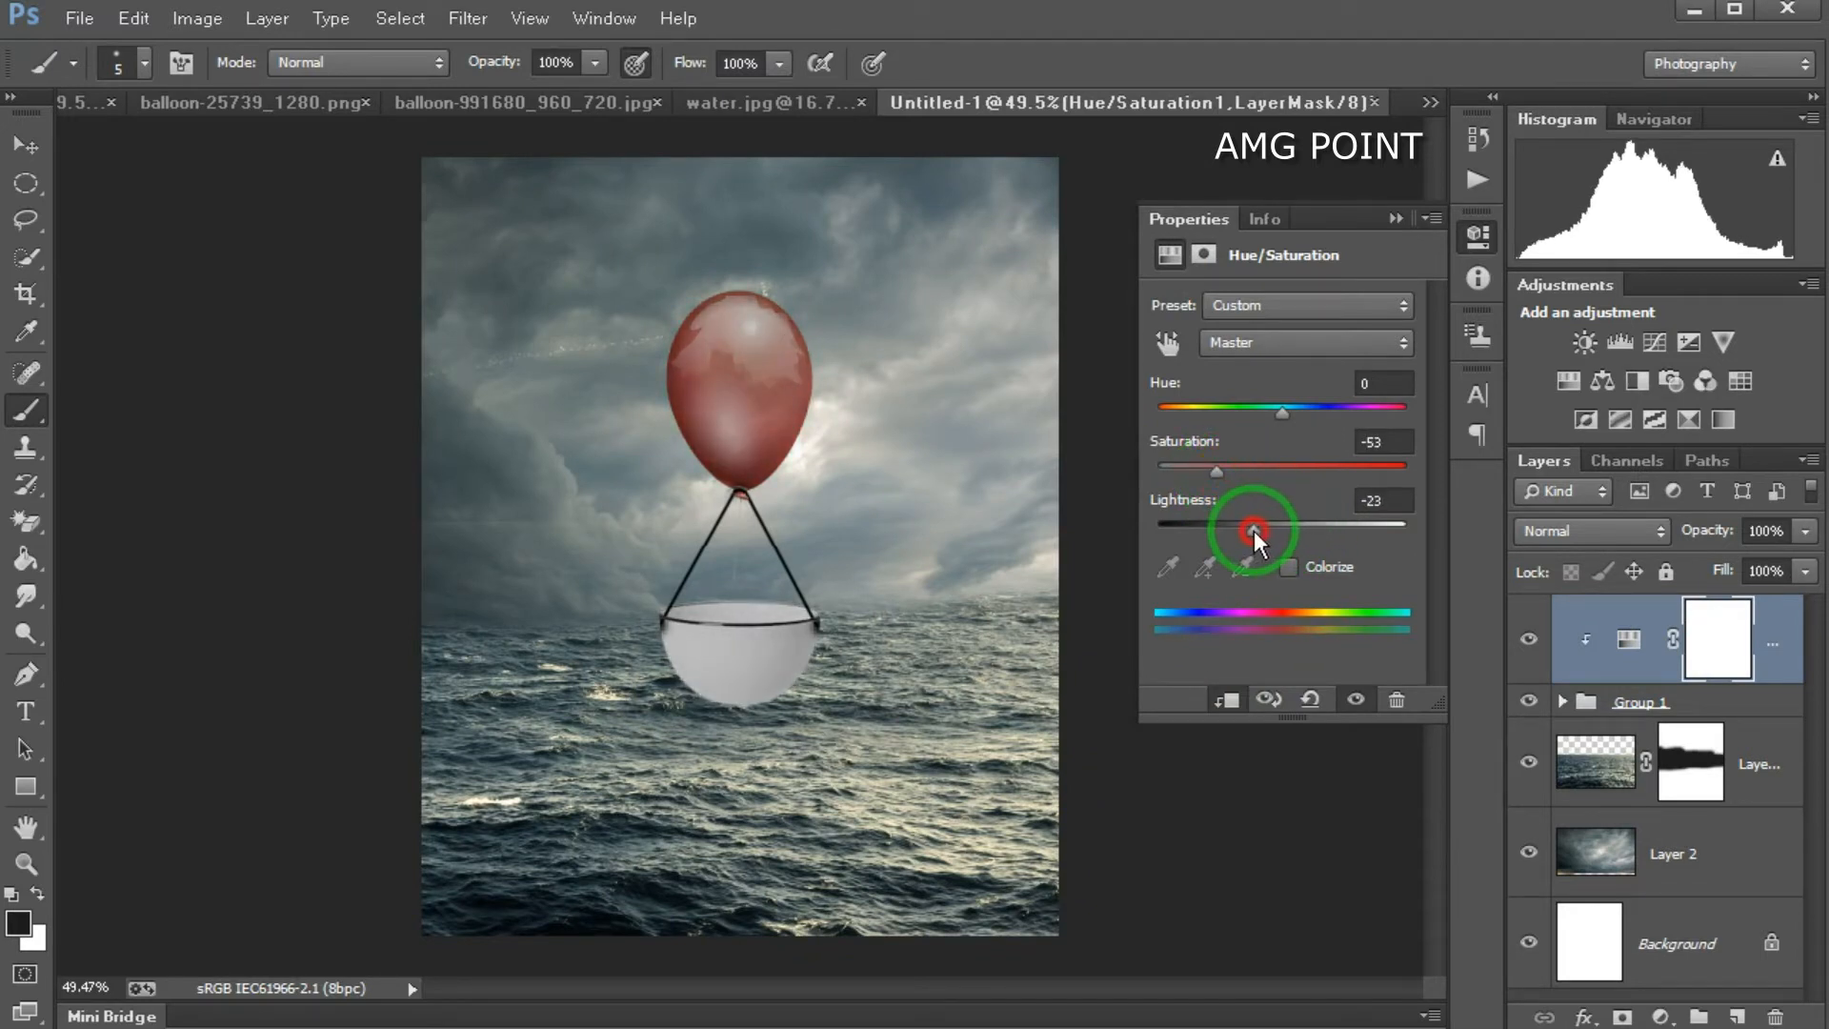
left_click(1392, 217)
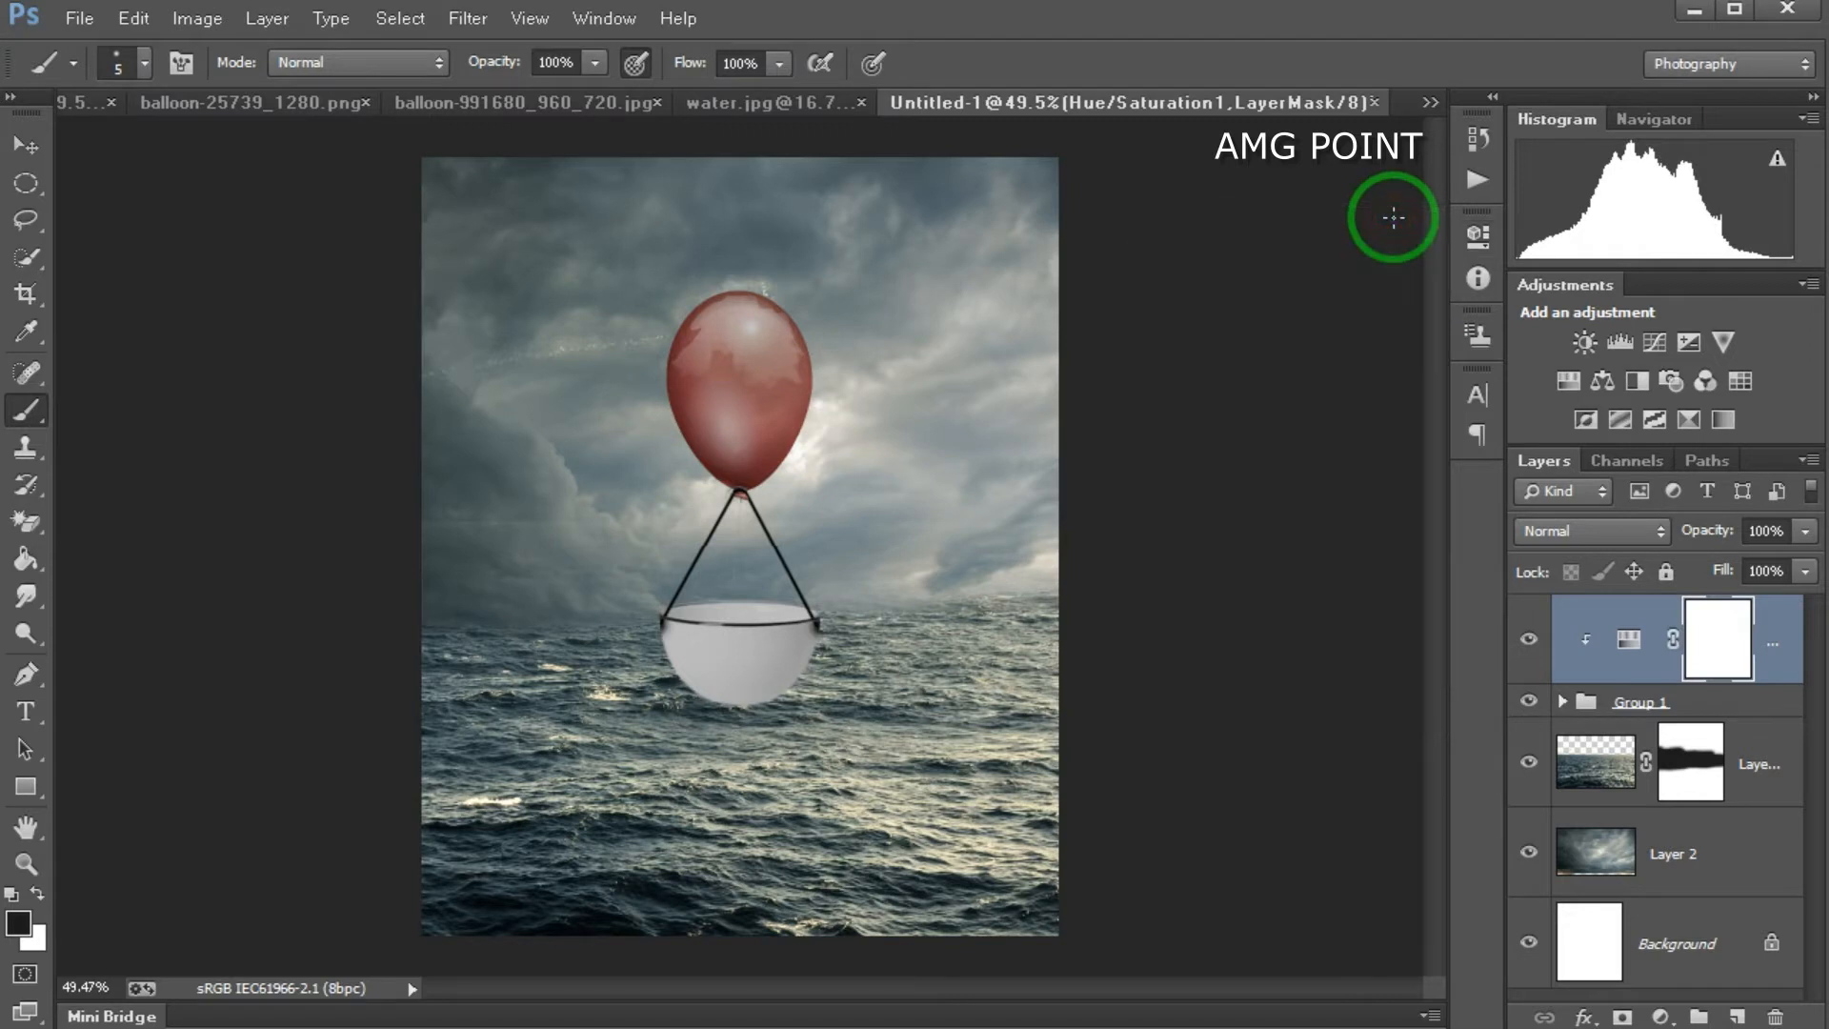
Step: Lower the opacity of the strings layer inside Group 1 to about 52%
left_click(1561, 701)
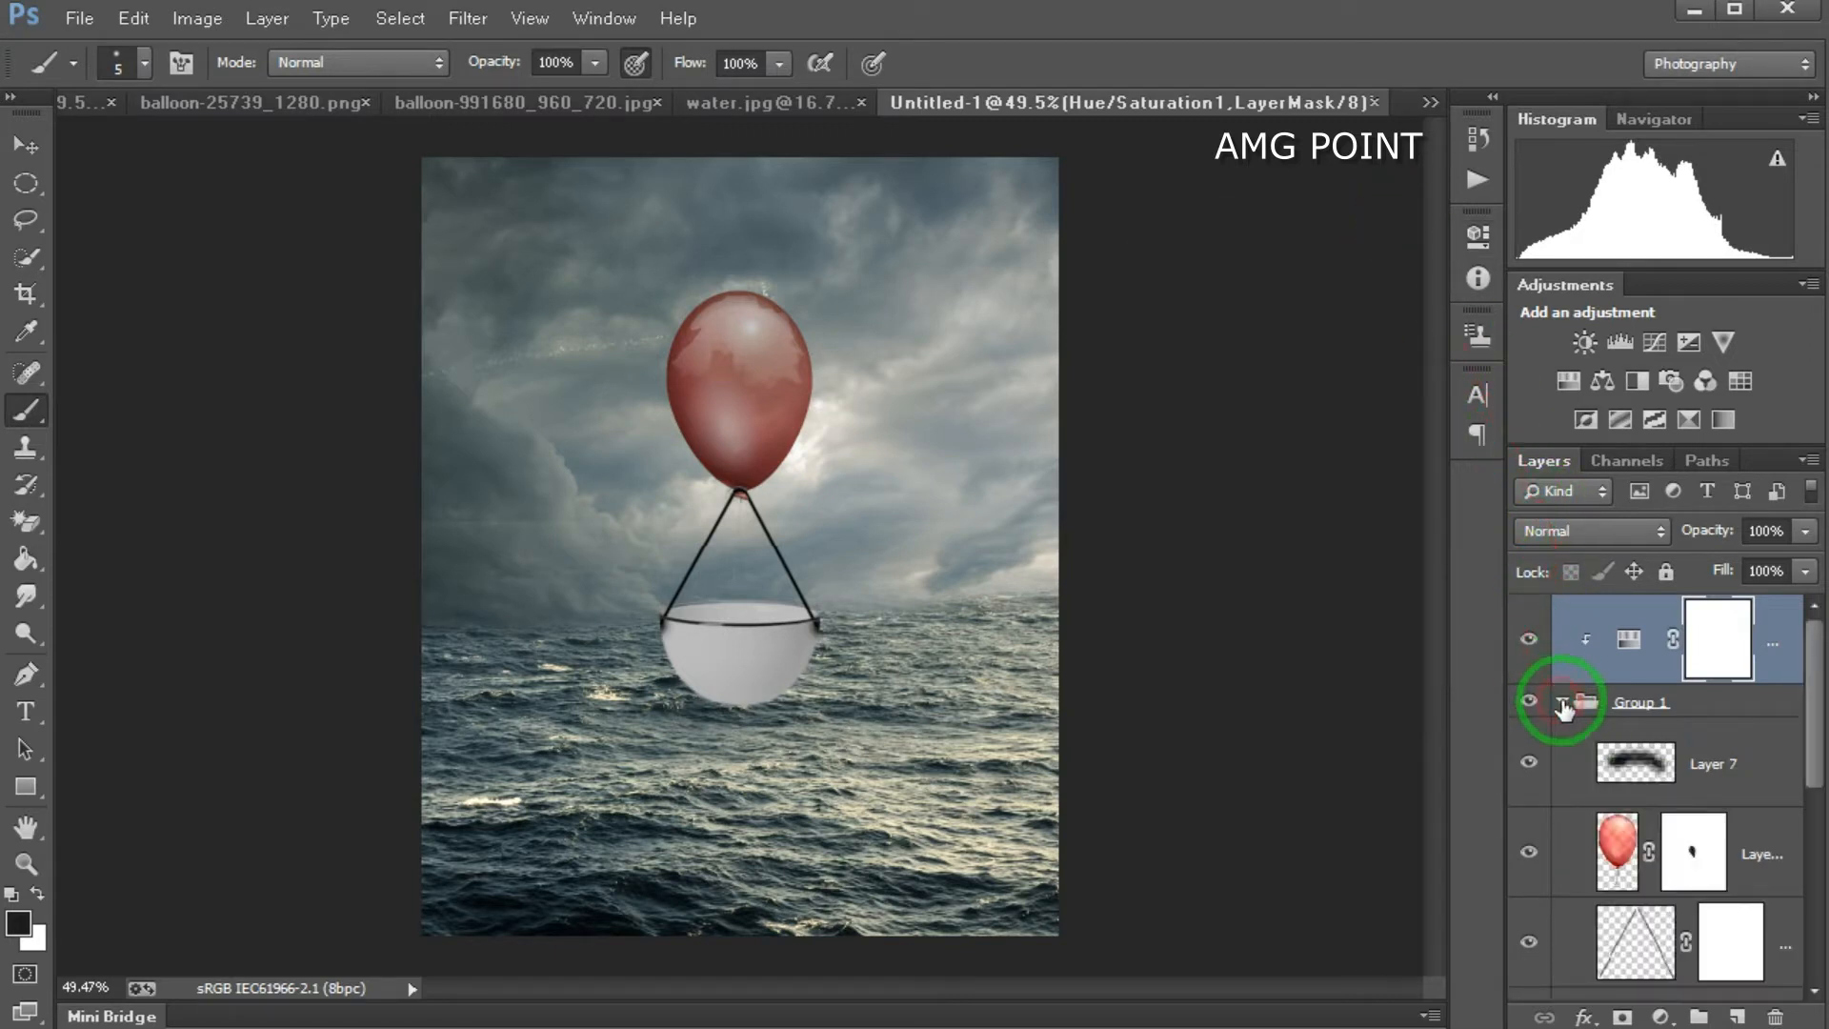
left_click(1658, 941)
left_click(1802, 533)
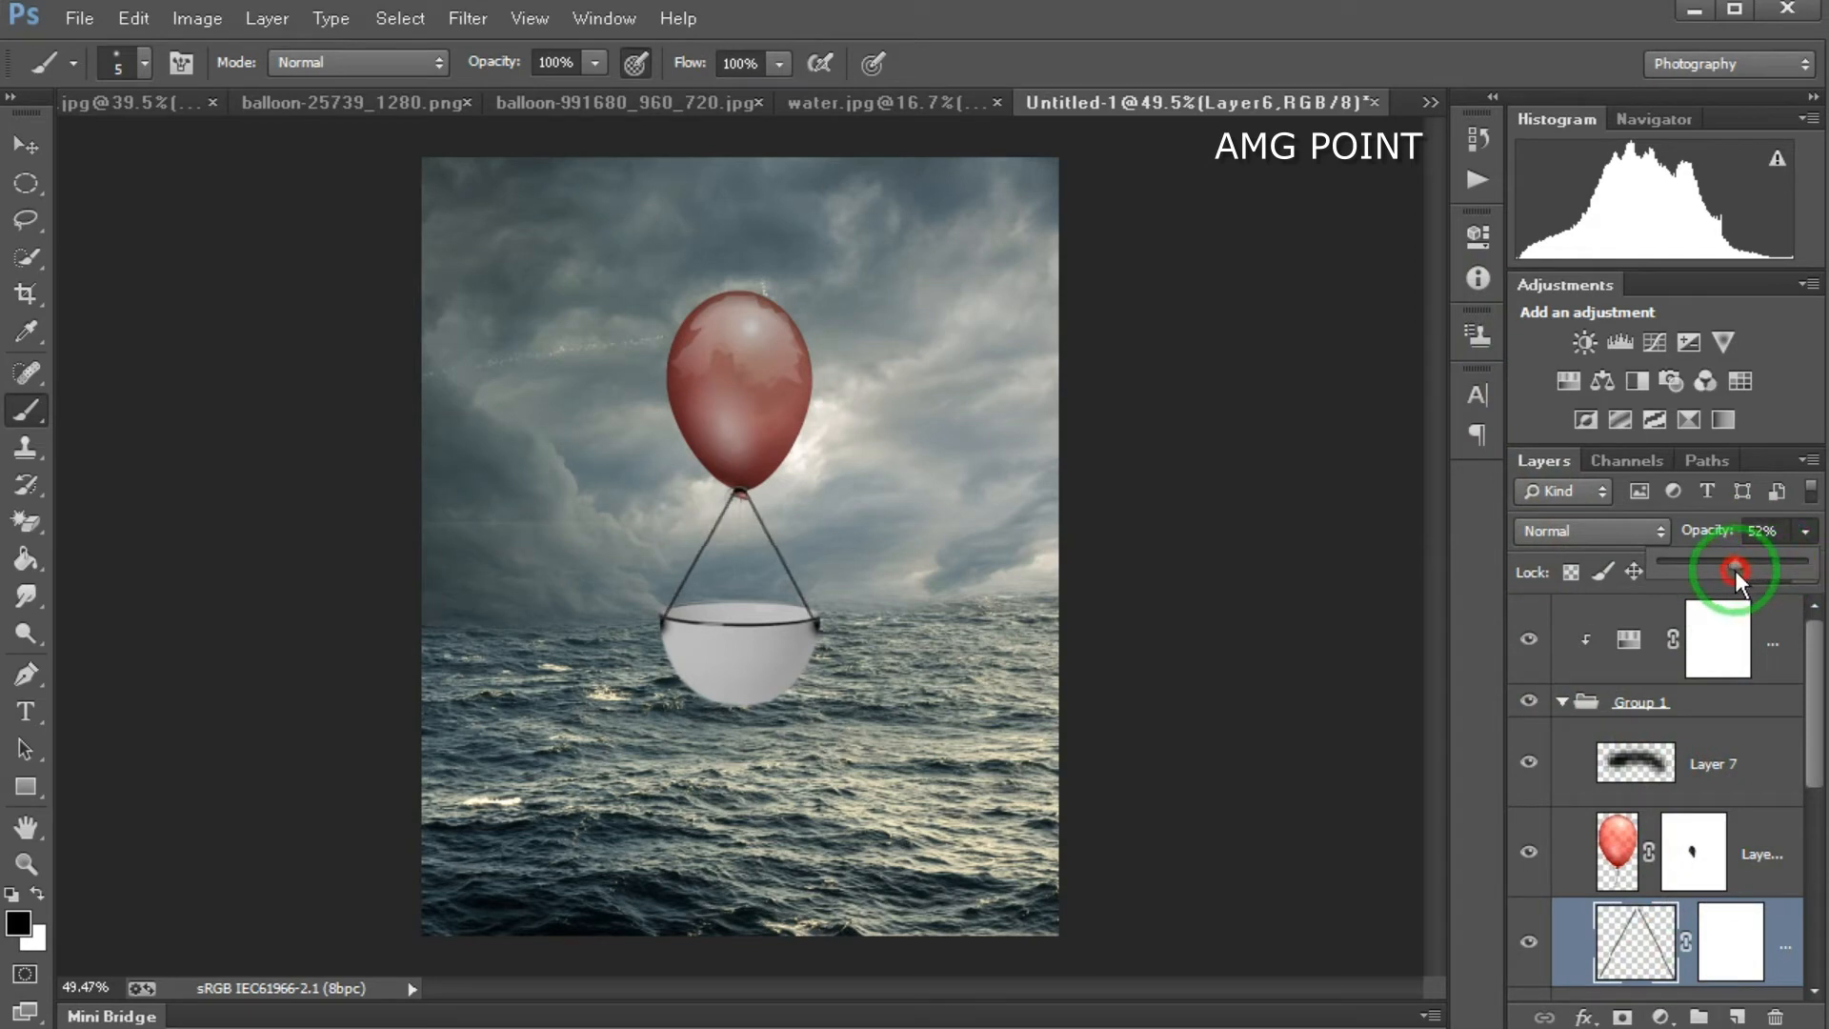
scroll(1674, 679, "down", 2)
scroll(1653, 688, "up", 2)
left_click(1563, 700)
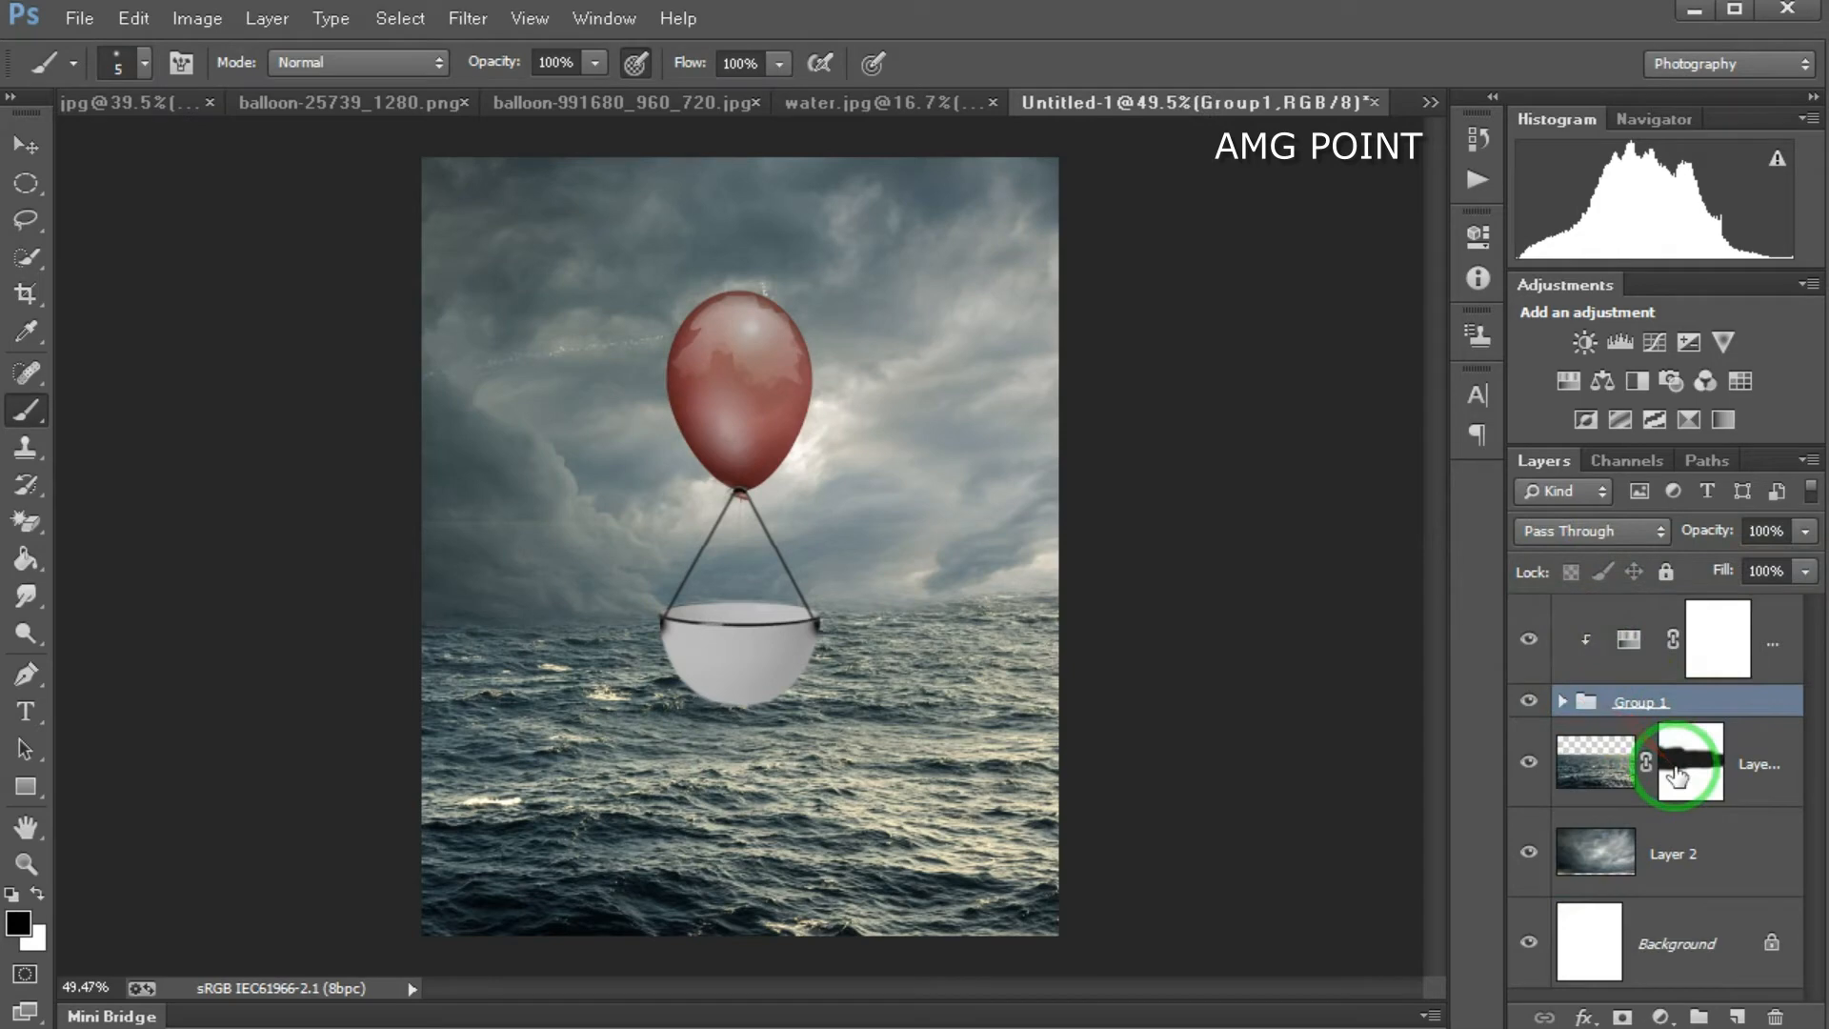
Step: Bring the masked couple from love3.jpg into Untitled-1 as a layer above the Hue/Saturation adjustment
left_click(1778, 653)
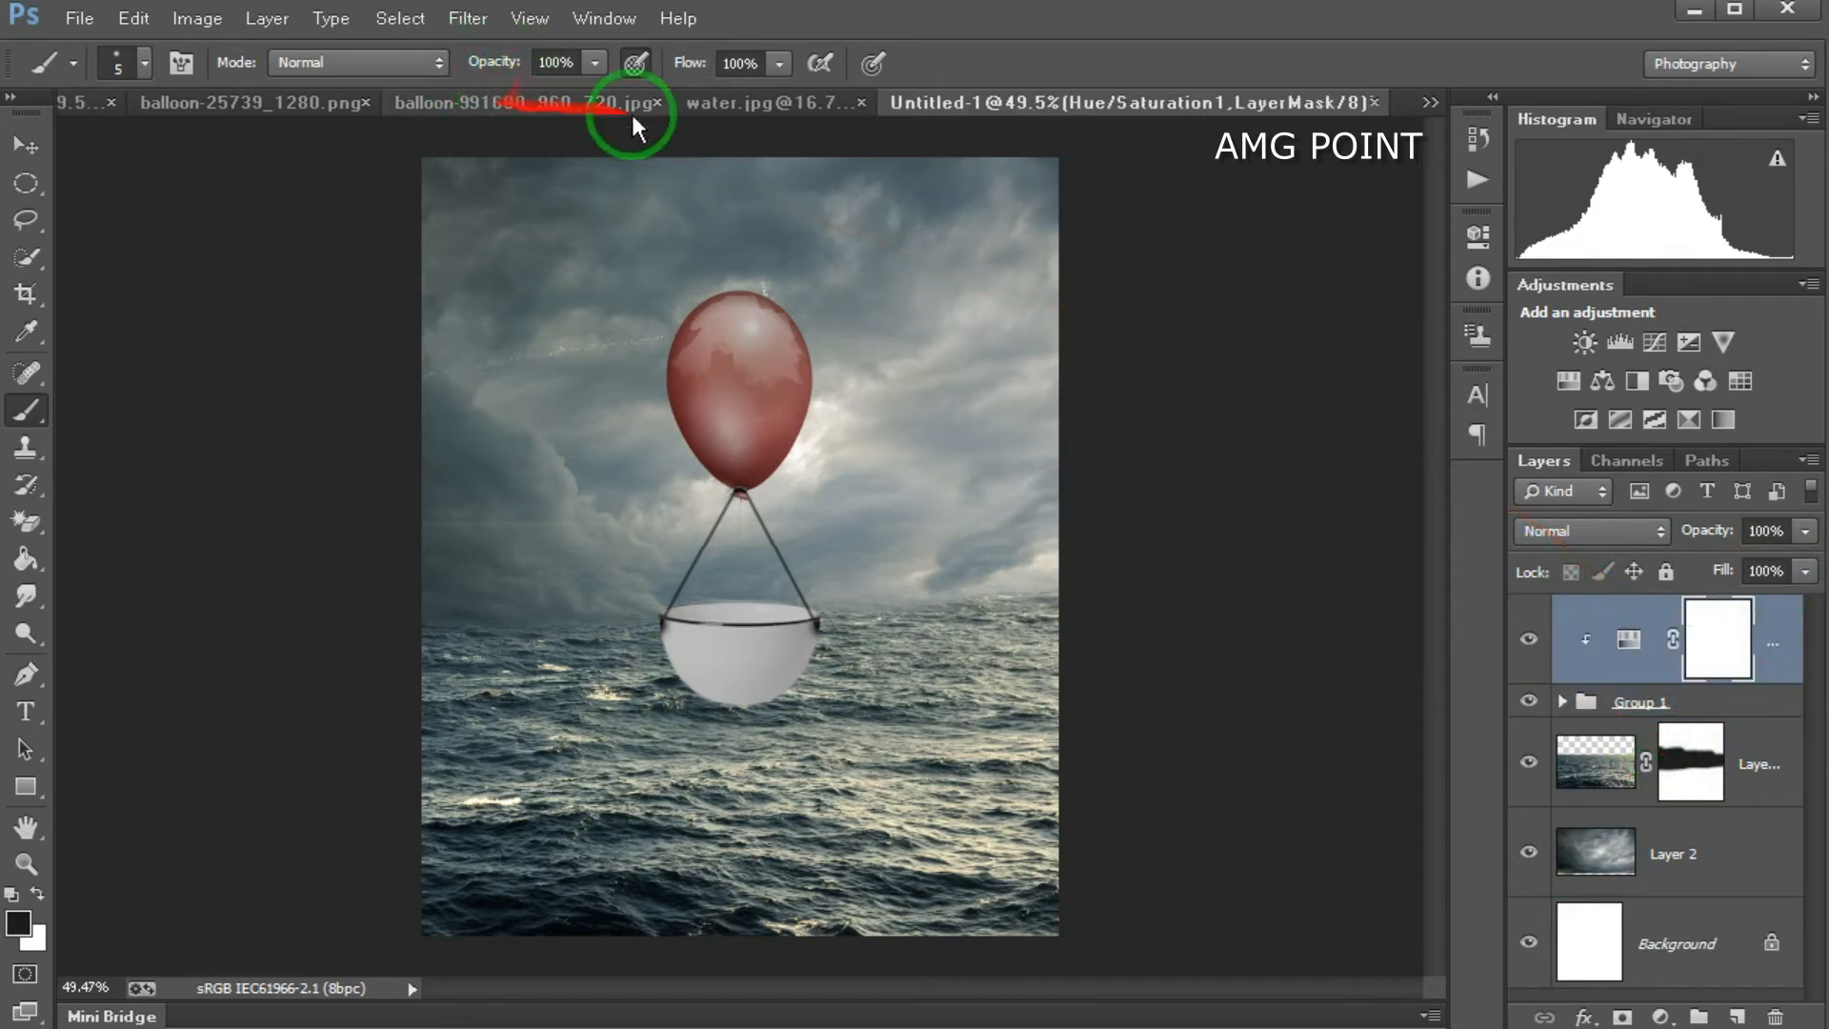
left_click(1429, 103)
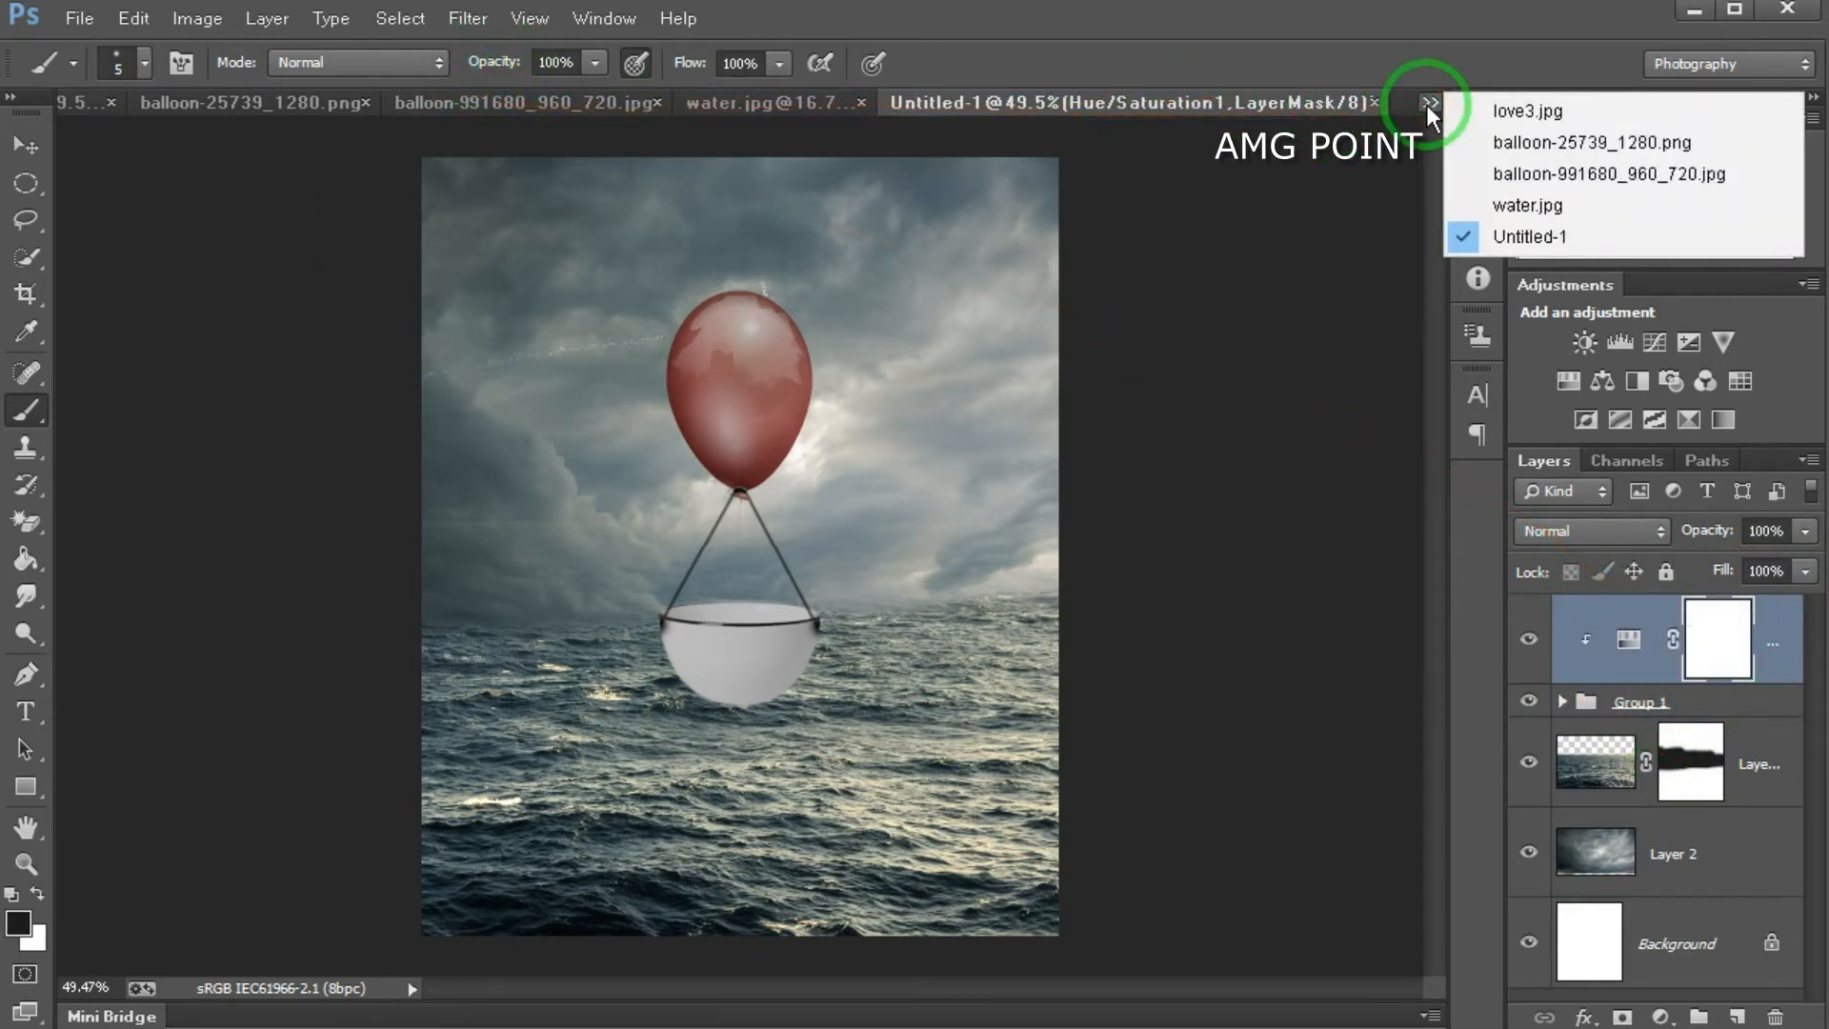
left_click(1482, 110)
left_click(1530, 732)
left_click(1529, 732)
left_click(1529, 732)
left_click(26, 145)
left_click_drag(730, 684, 729, 553)
Step: Release the couple layer from its clipping mask and move the couple over the balloon and cup
left_click(1608, 656)
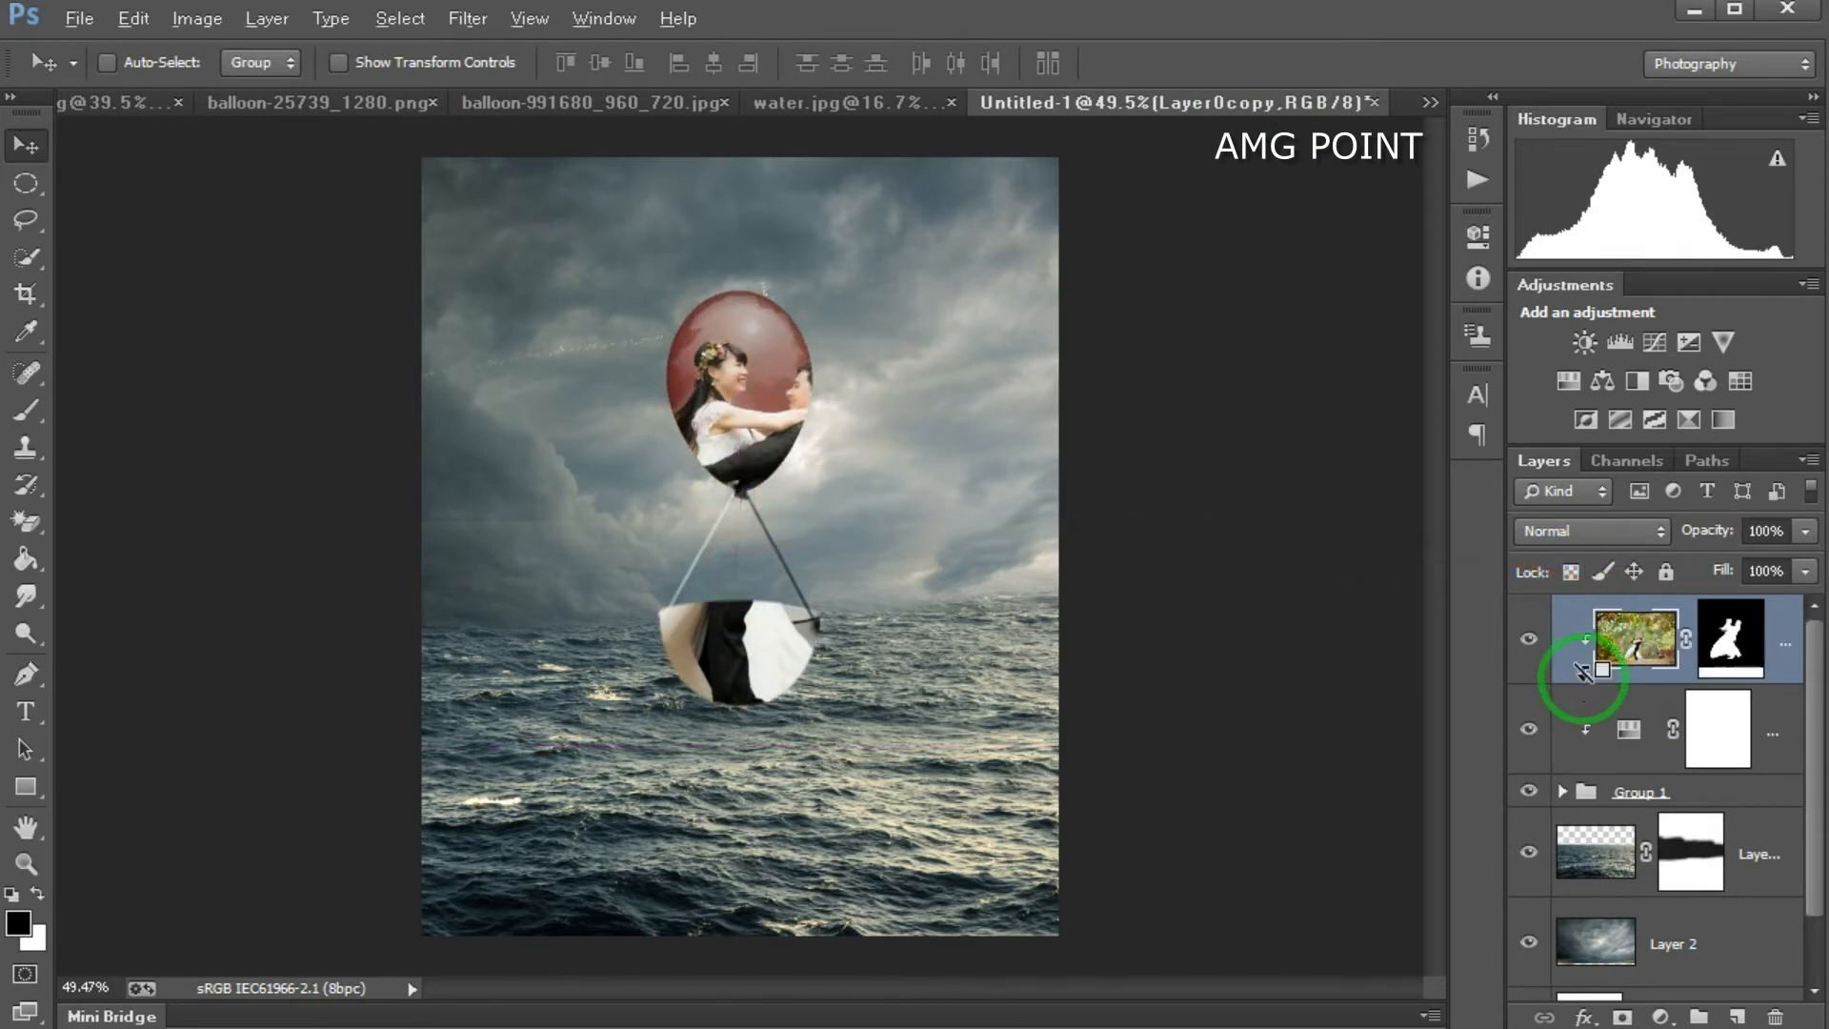
left_click(1582, 671, "alt")
left_click_drag(735, 523, 805, 505)
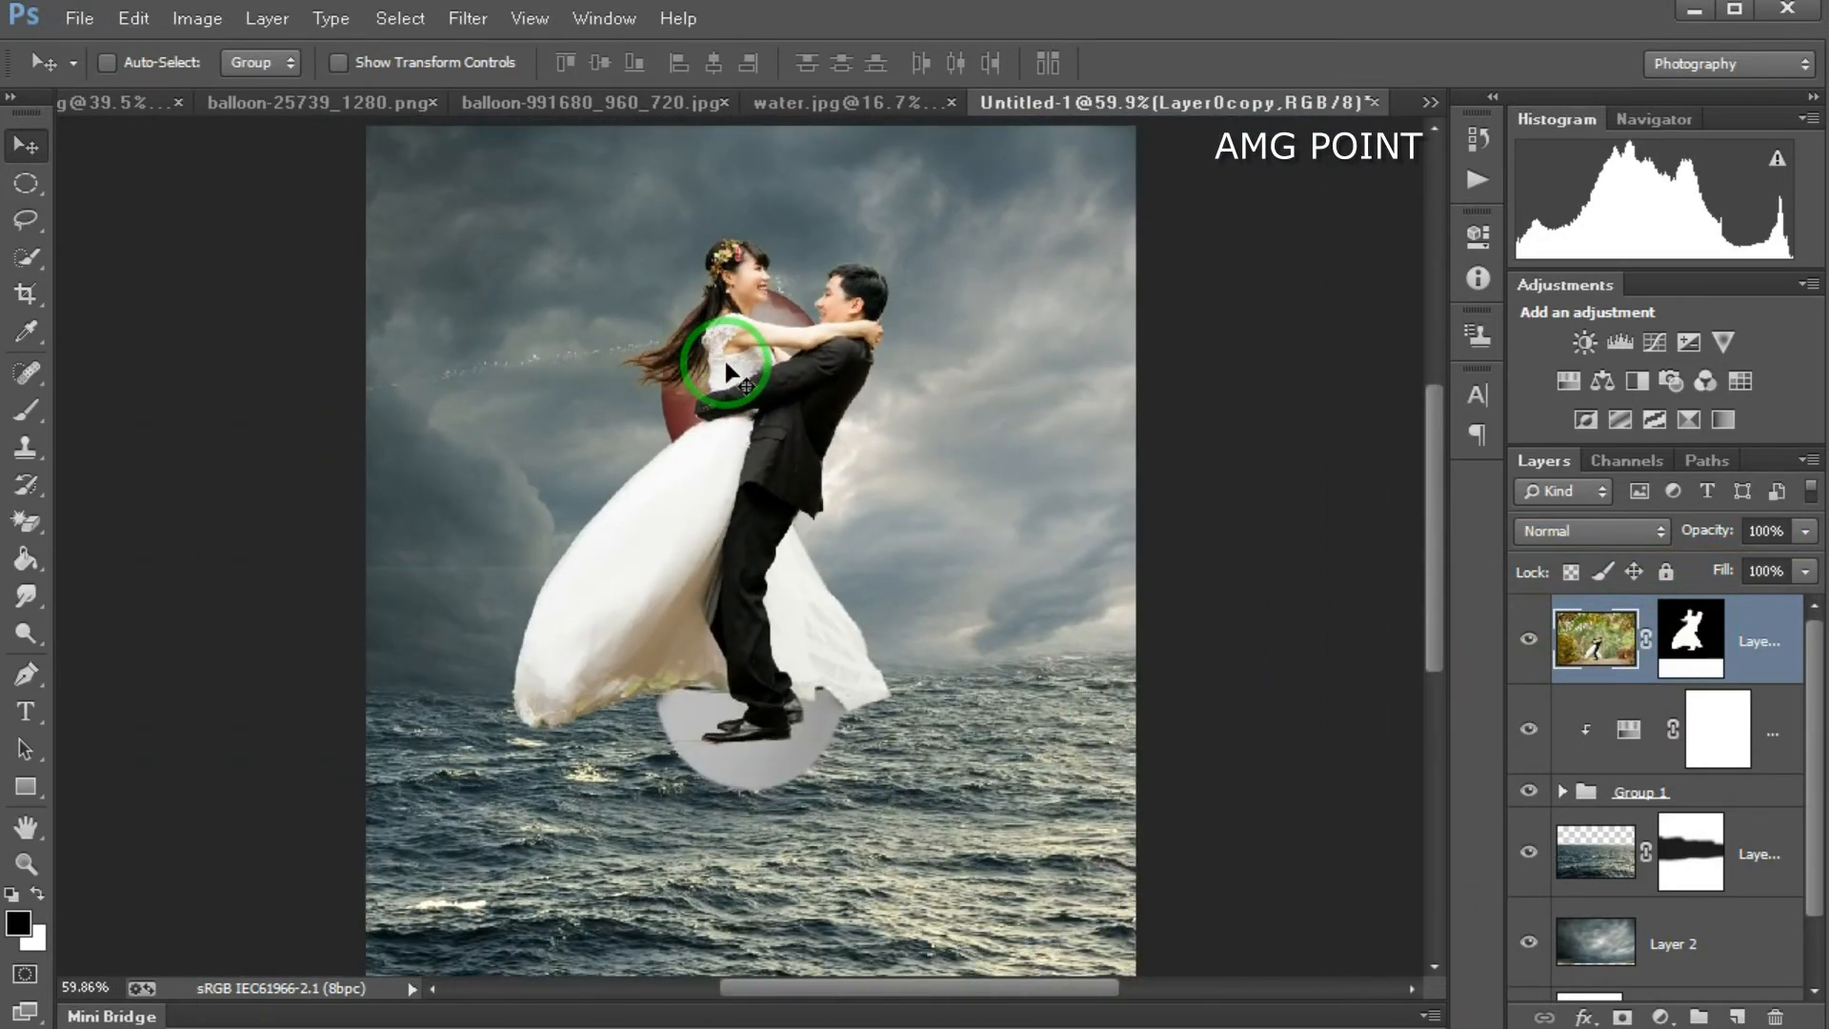
key("ctrl+t")
key("ctrl+0")
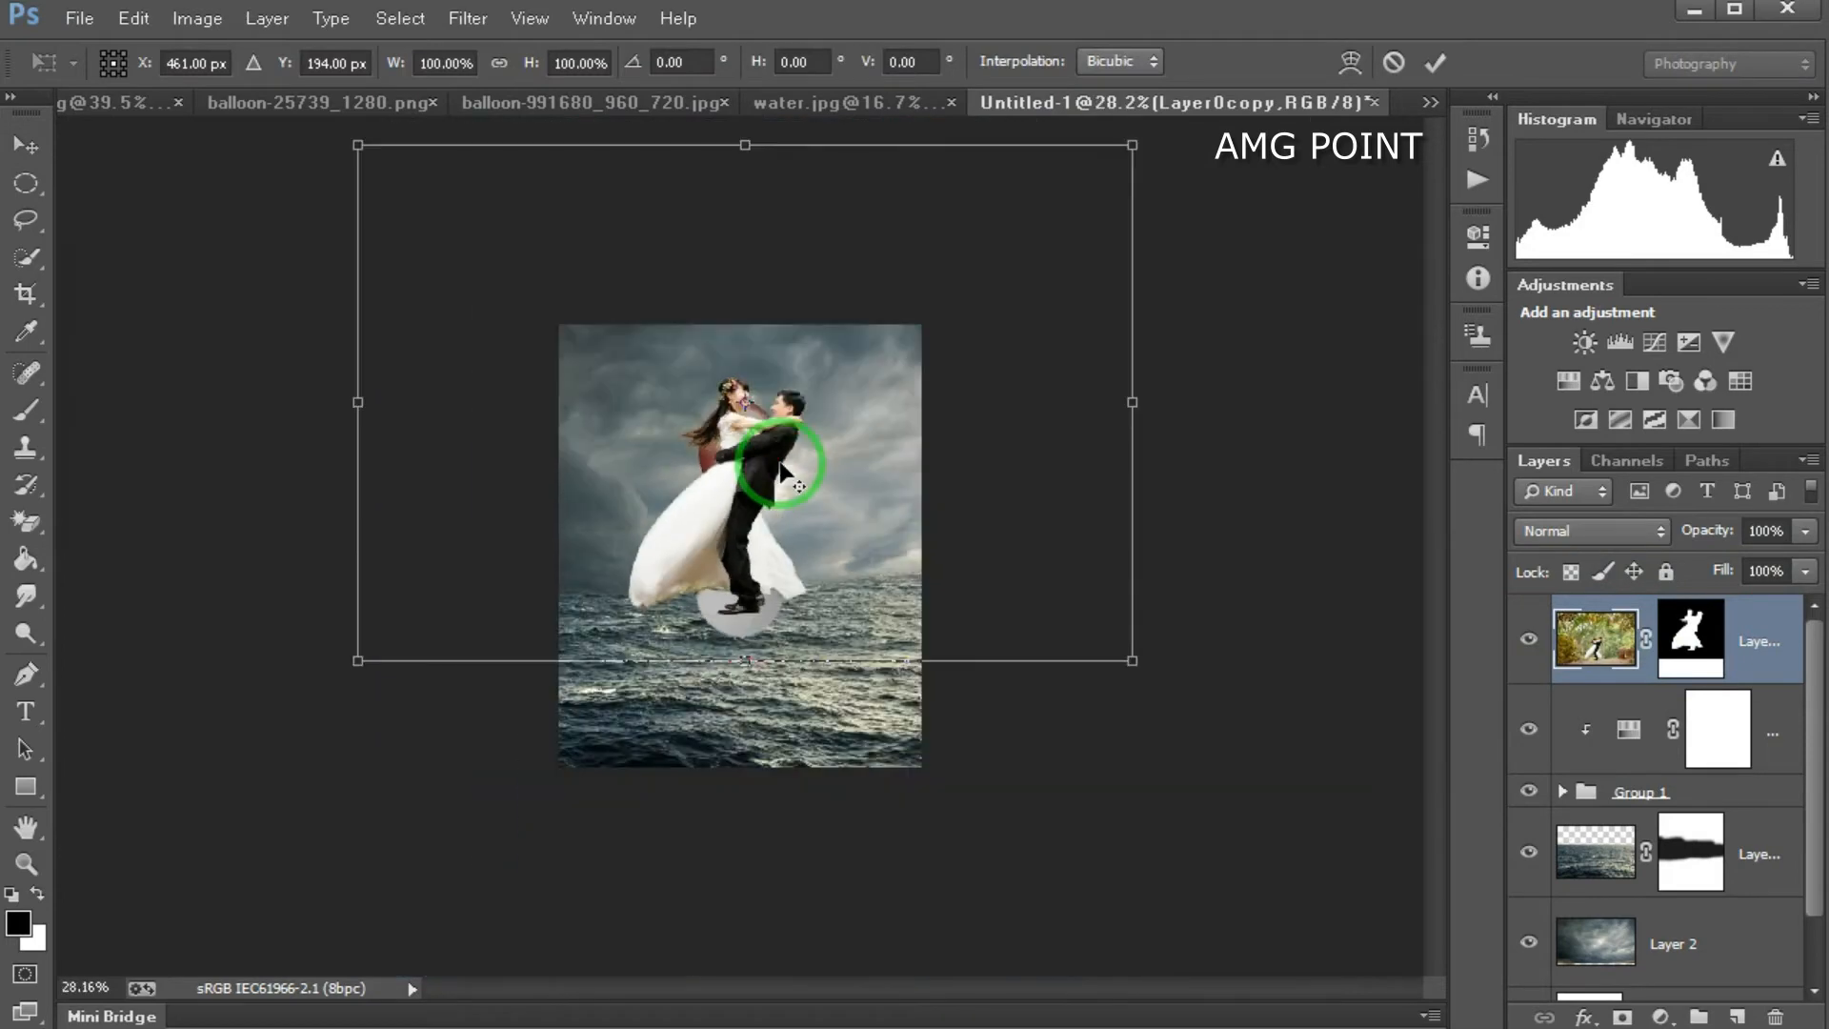
double_click(973, 401)
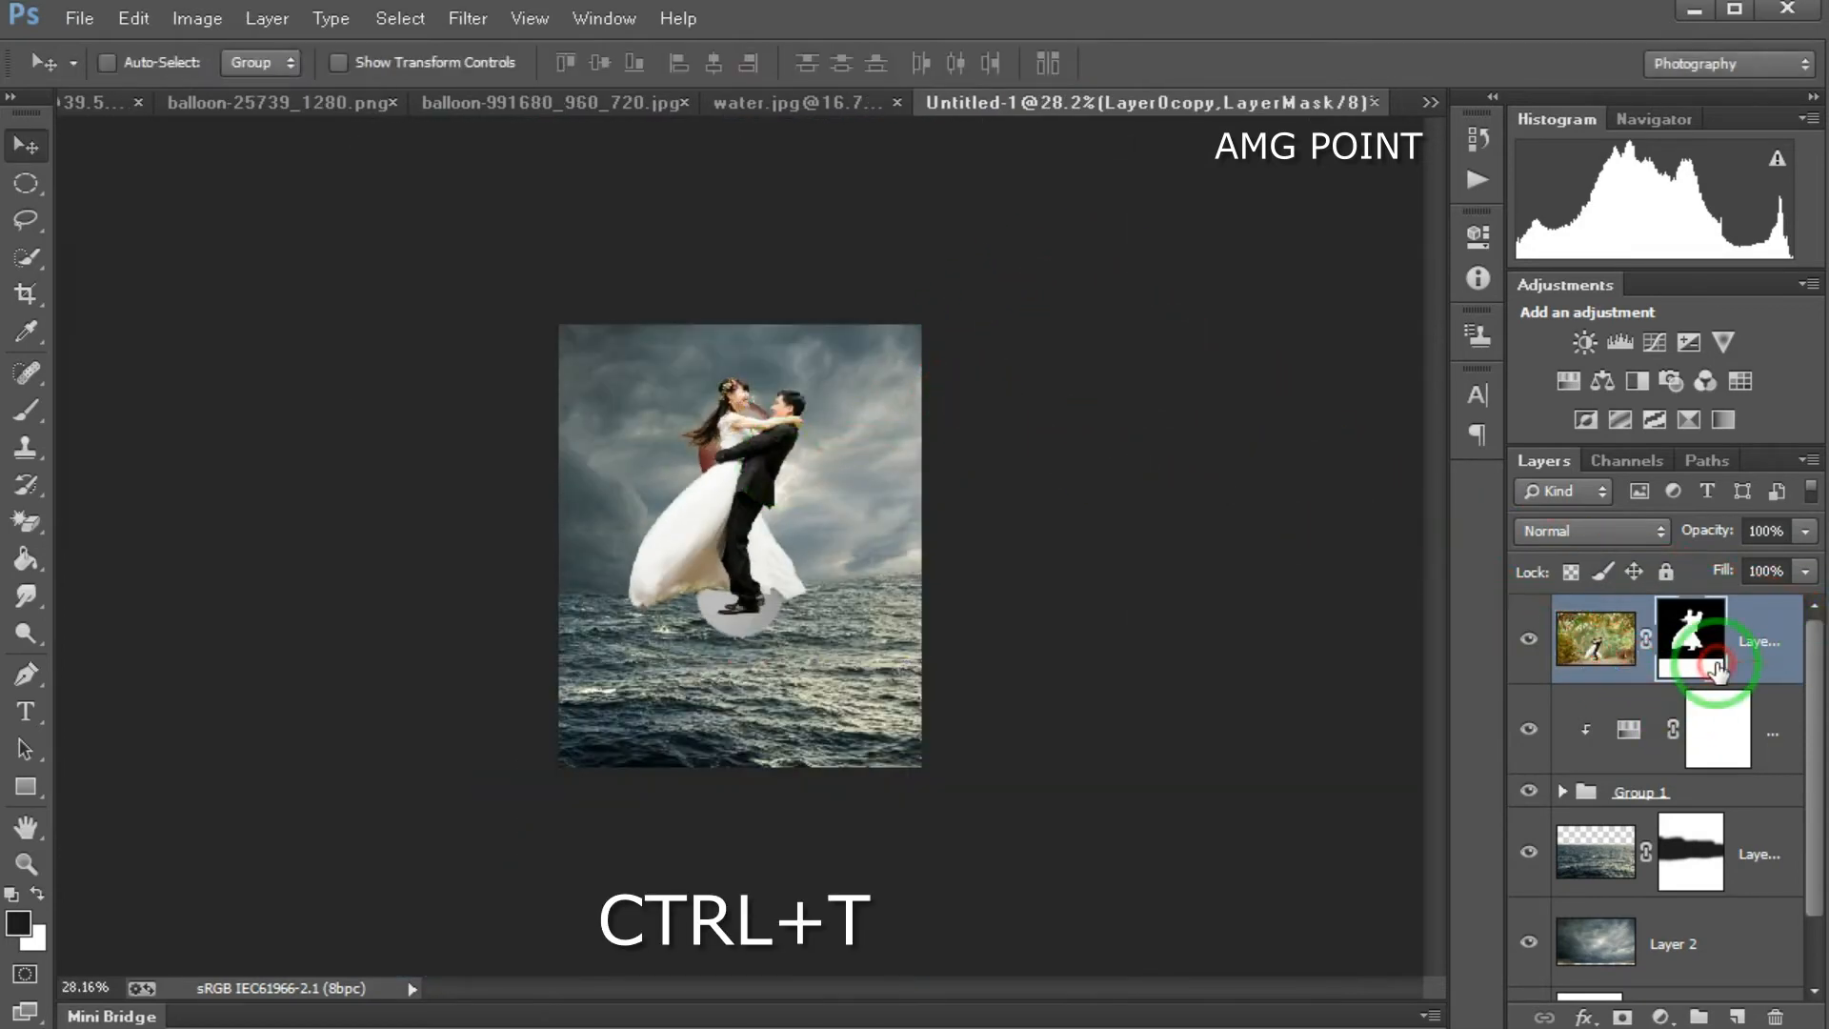
Step: Apply the layer mask of the couple layer so only the cut-out pixels remain
right_click(1693, 638)
left_click(1610, 740)
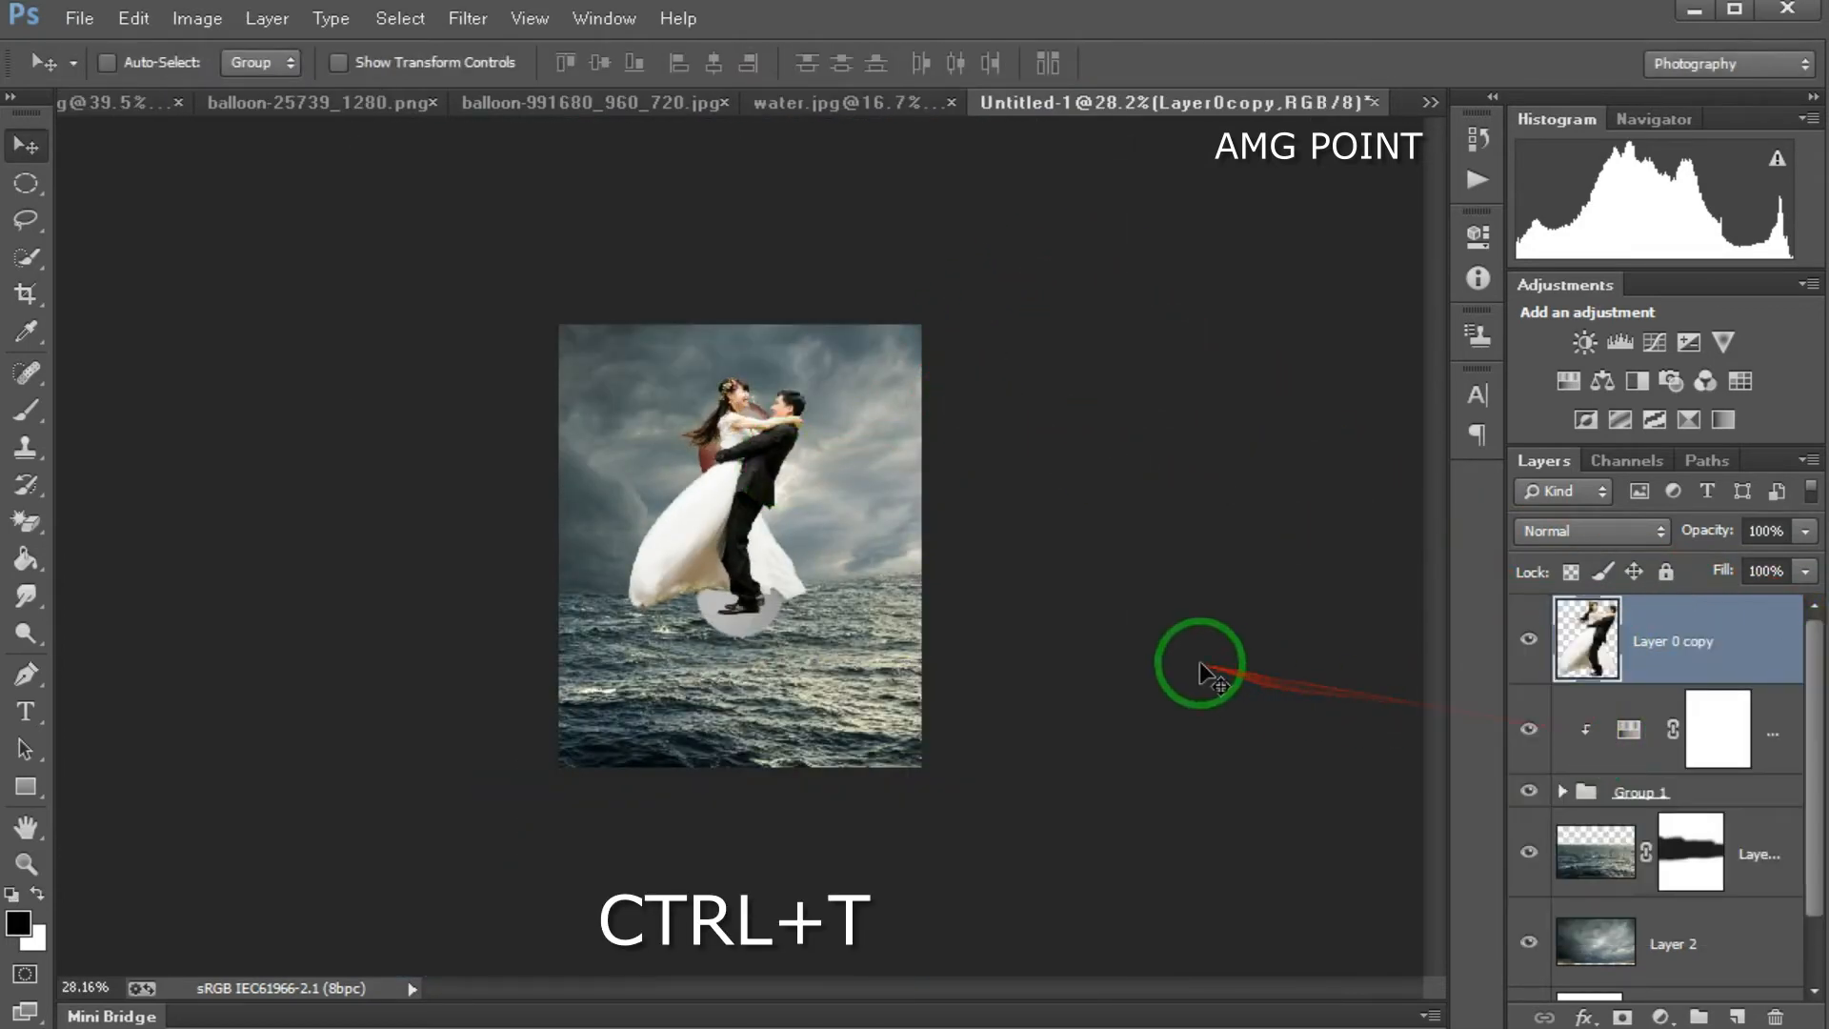
Step: Scale the couple down to about 33% and place them over the cup, beneath the balloon's knot
scroll(715, 491, "up", 3)
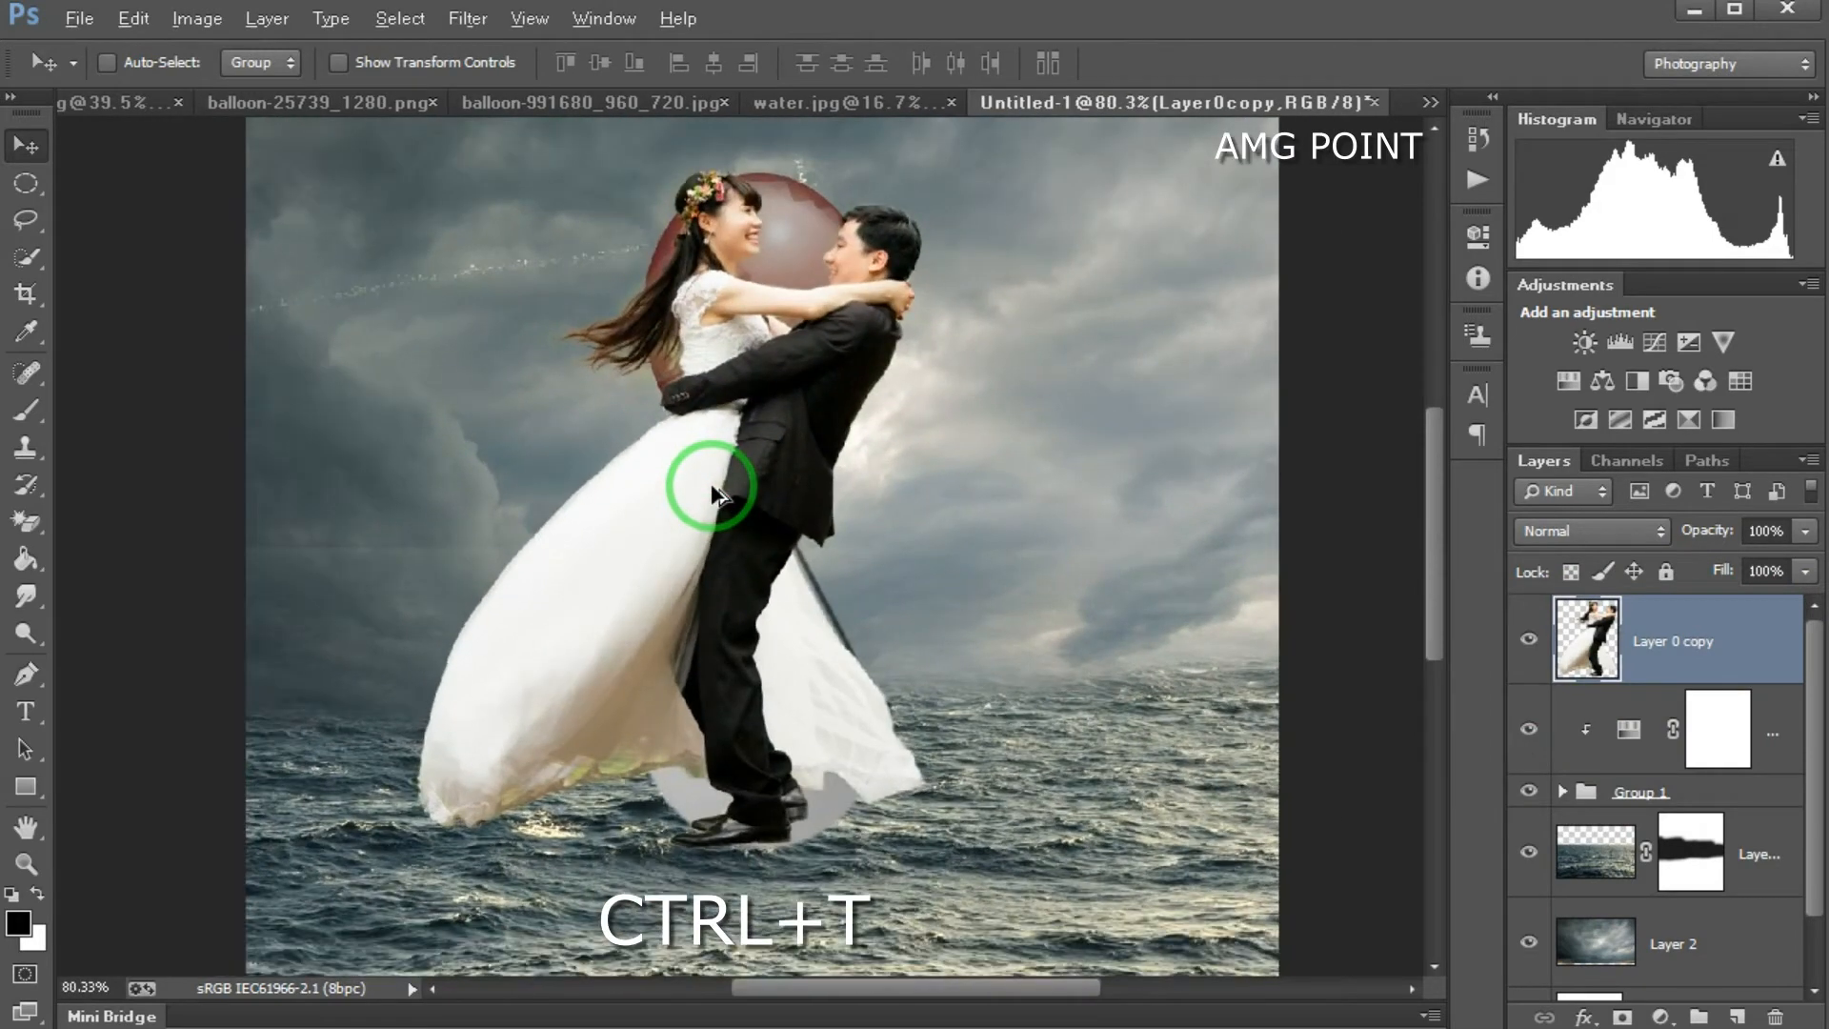
key("ctrl+t")
scroll(705, 490, "up", 1)
left_click_drag(932, 170, 626, 571)
left_click_drag(561, 756, 786, 677)
left_click_drag(855, 517, 820, 545)
mouse_move(753, 715)
left_mouse_down()
mouse_move(777, 707)
mouse_move(758, 717)
left_mouse_up()
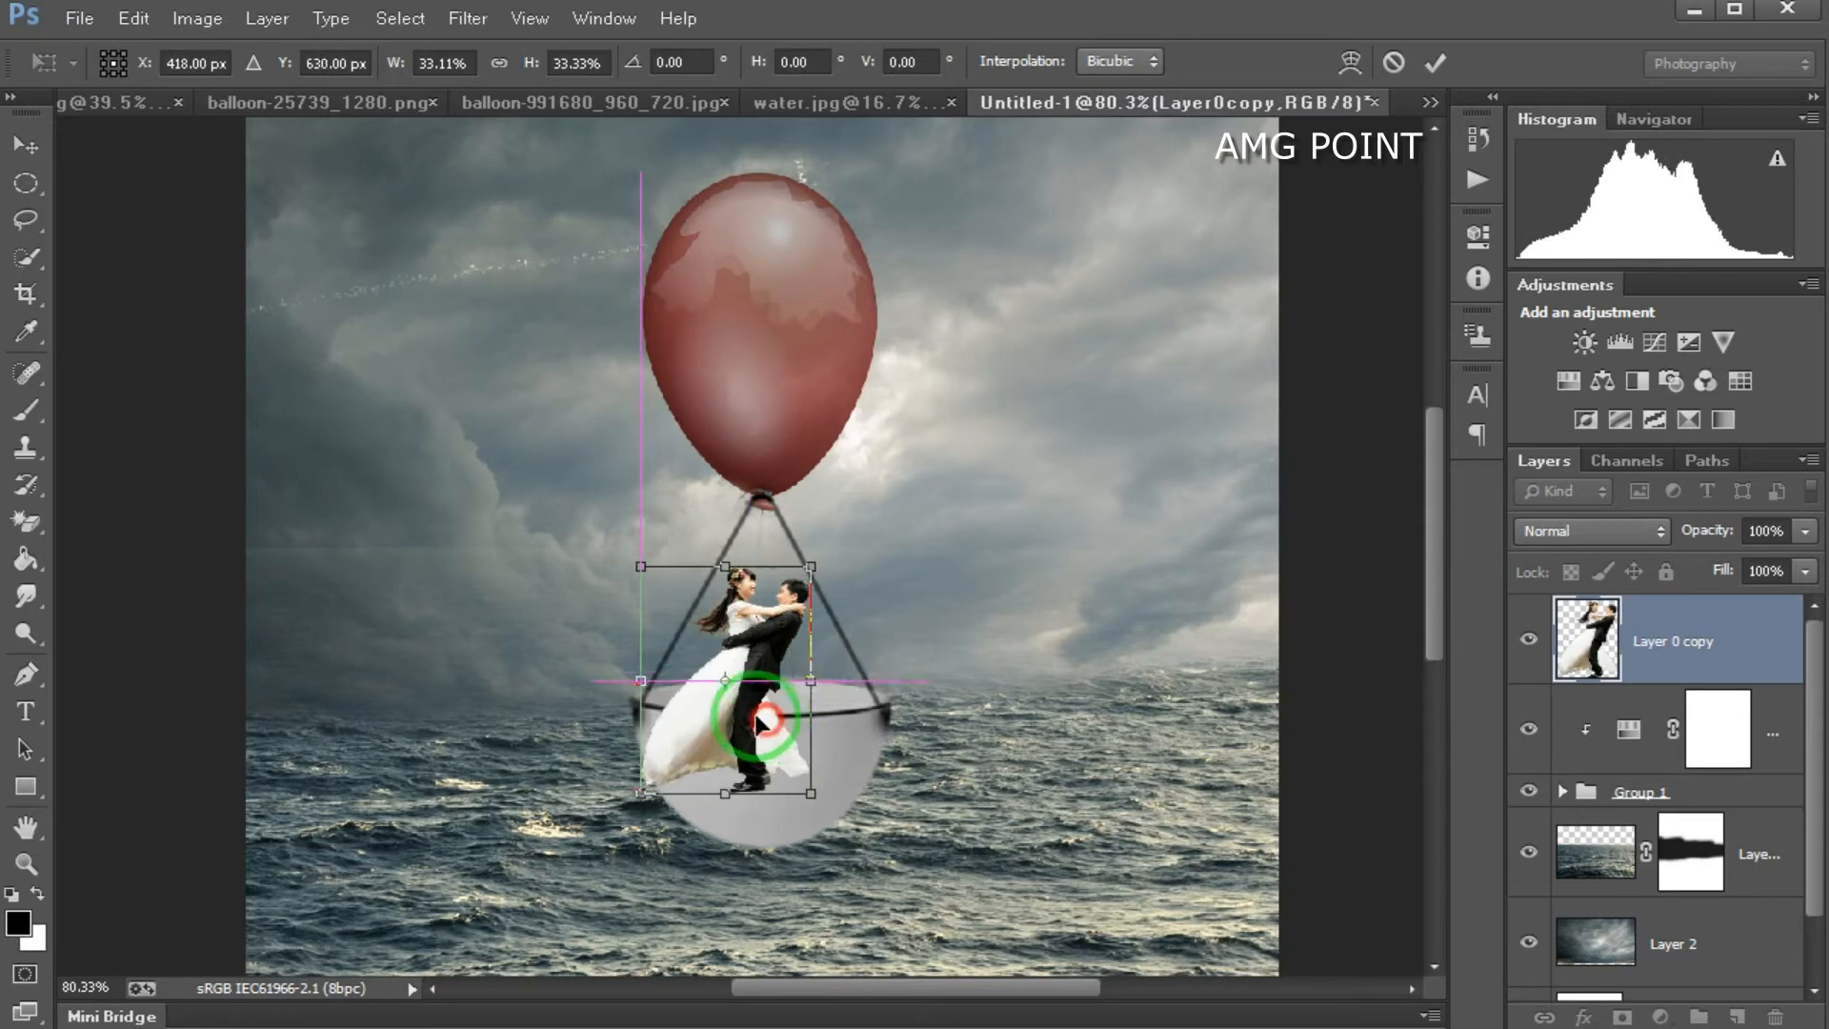
left_click(1435, 63)
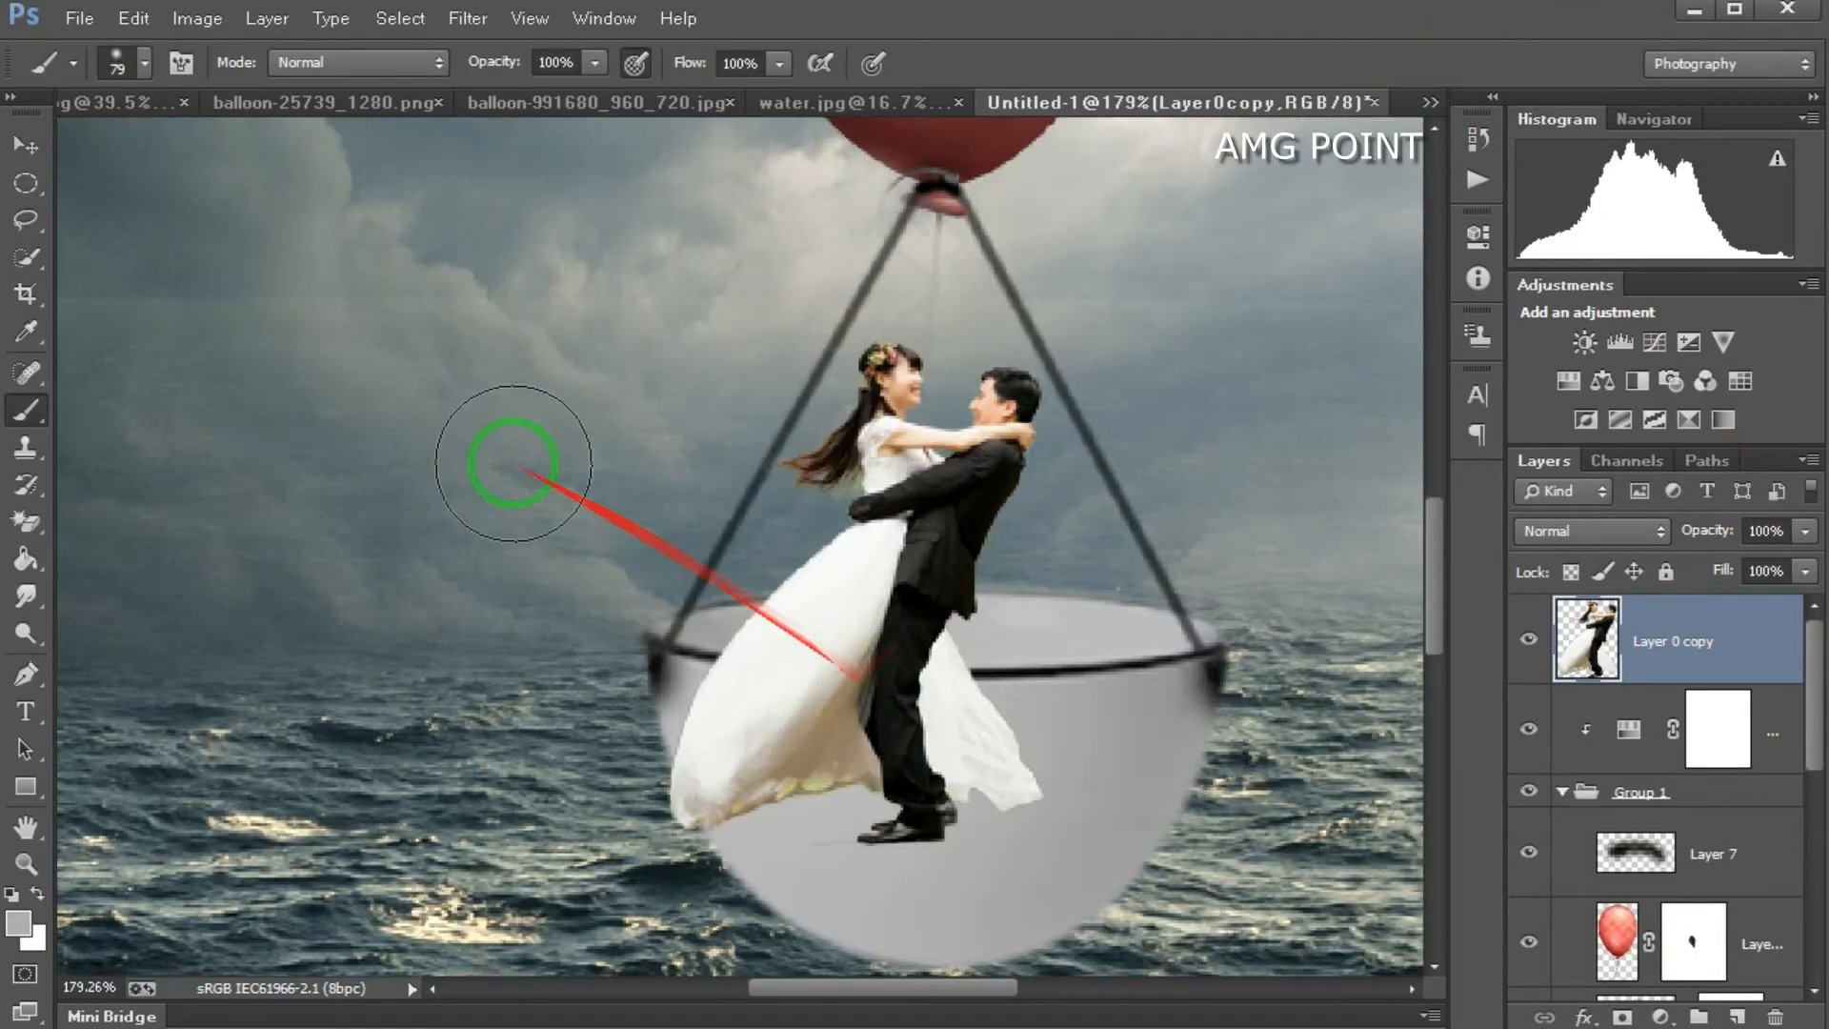
Step: Lower the couple layer's opacity to 56%
left_click(26, 220)
left_click(1804, 531)
left_click_drag(1741, 564, 1740, 564)
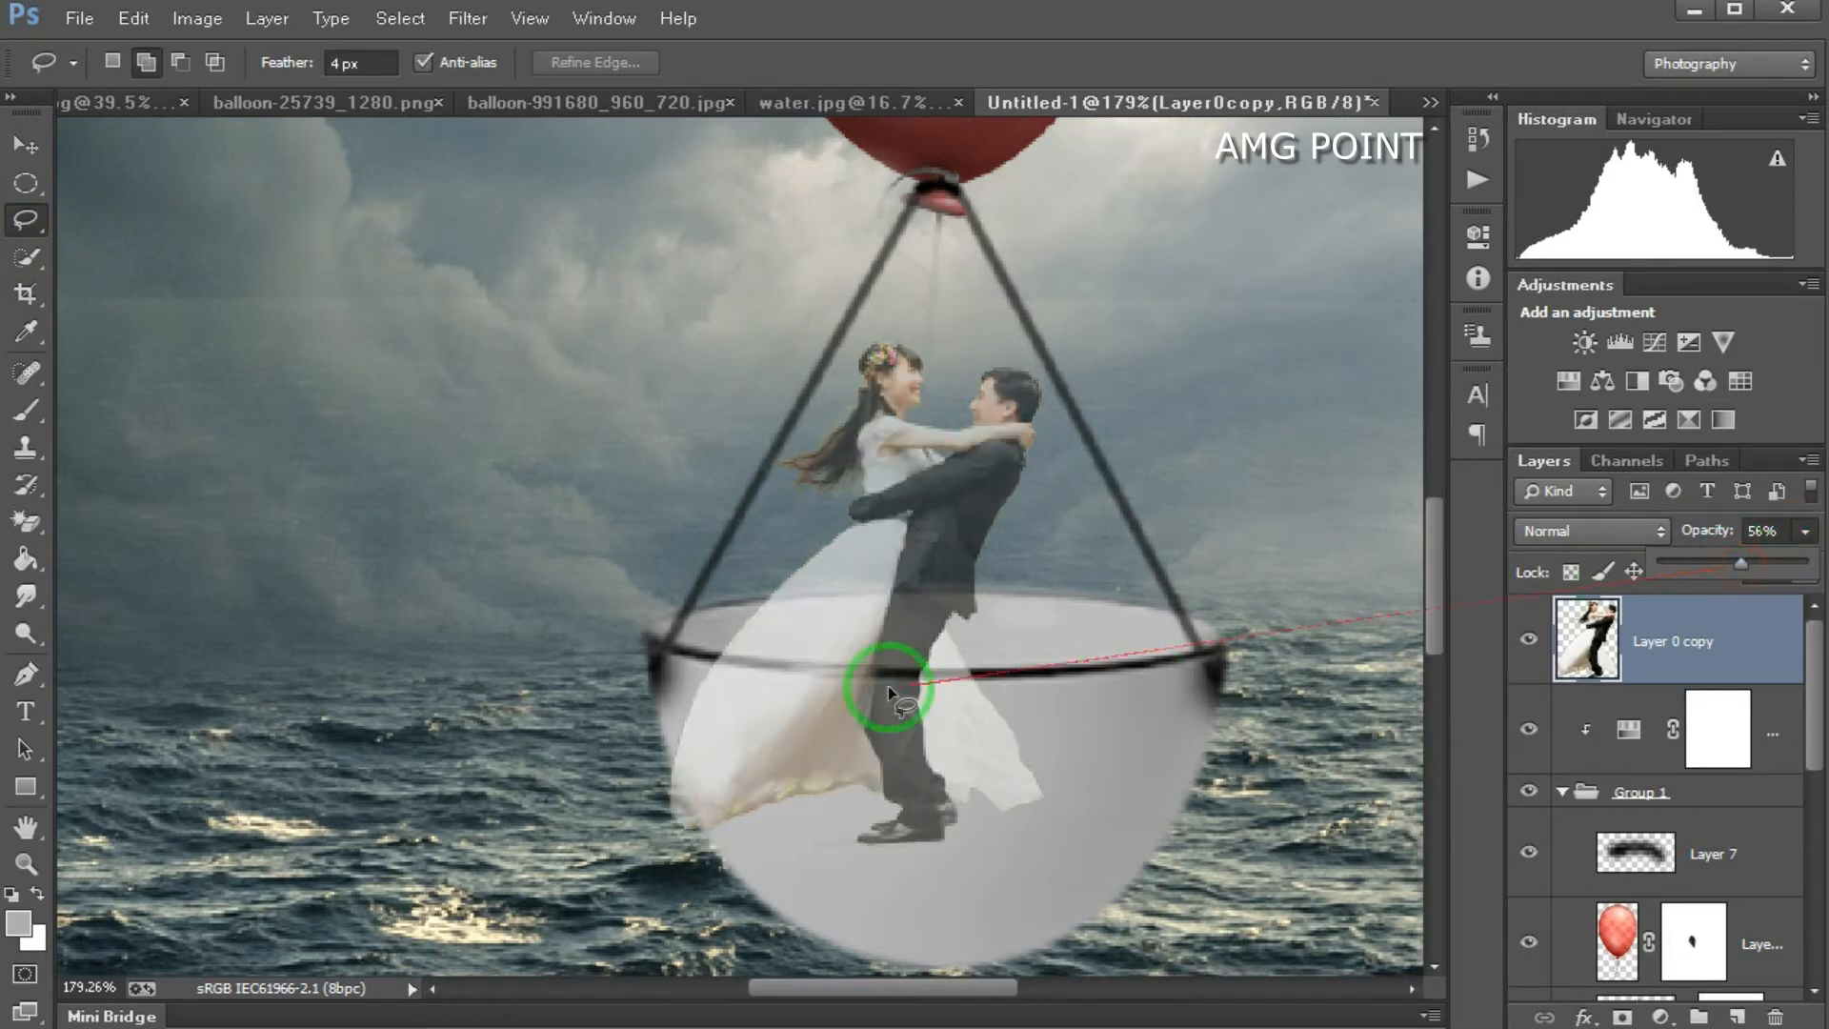
Step: Draw a closed Pen path that follows the cup's front rim and encloses the couple's legs and dress below it
scroll(737, 667, "up", 7)
scroll(715, 662, "down", 3)
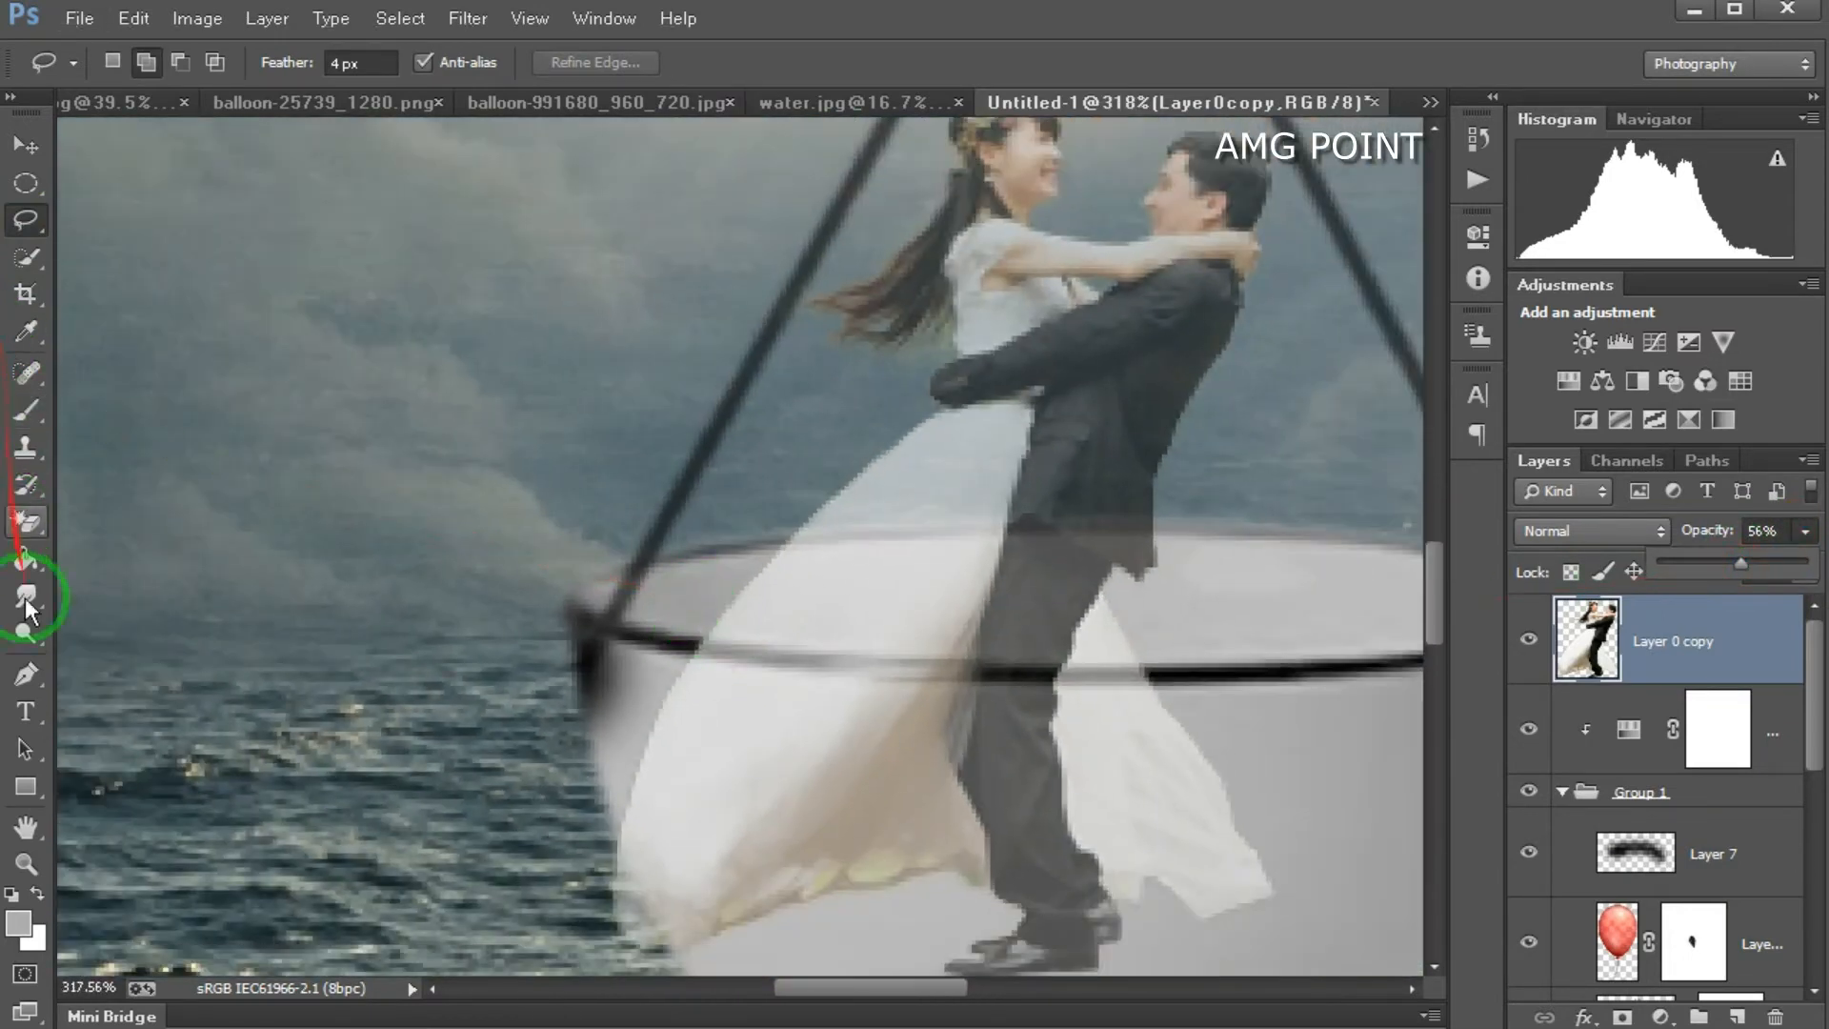
left_click(26, 675)
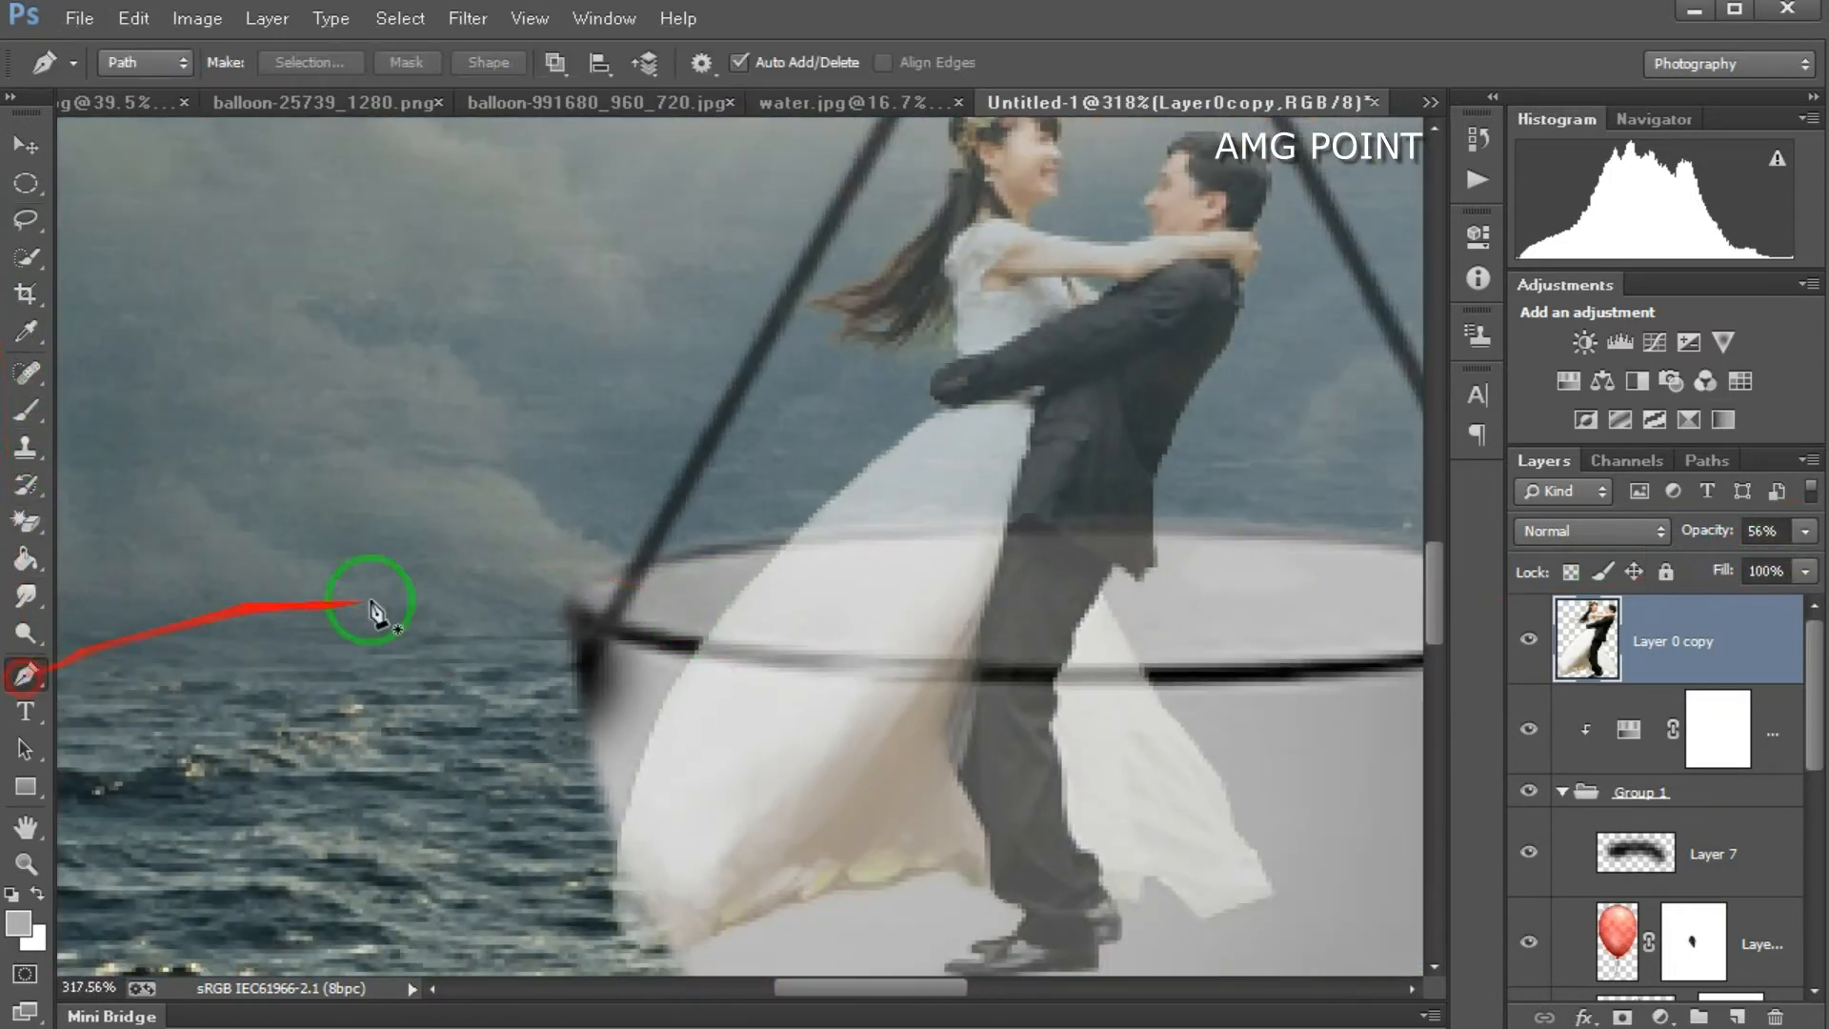
left_click(687, 656)
left_click_drag(1158, 684, 1305, 672)
left_click(1159, 685)
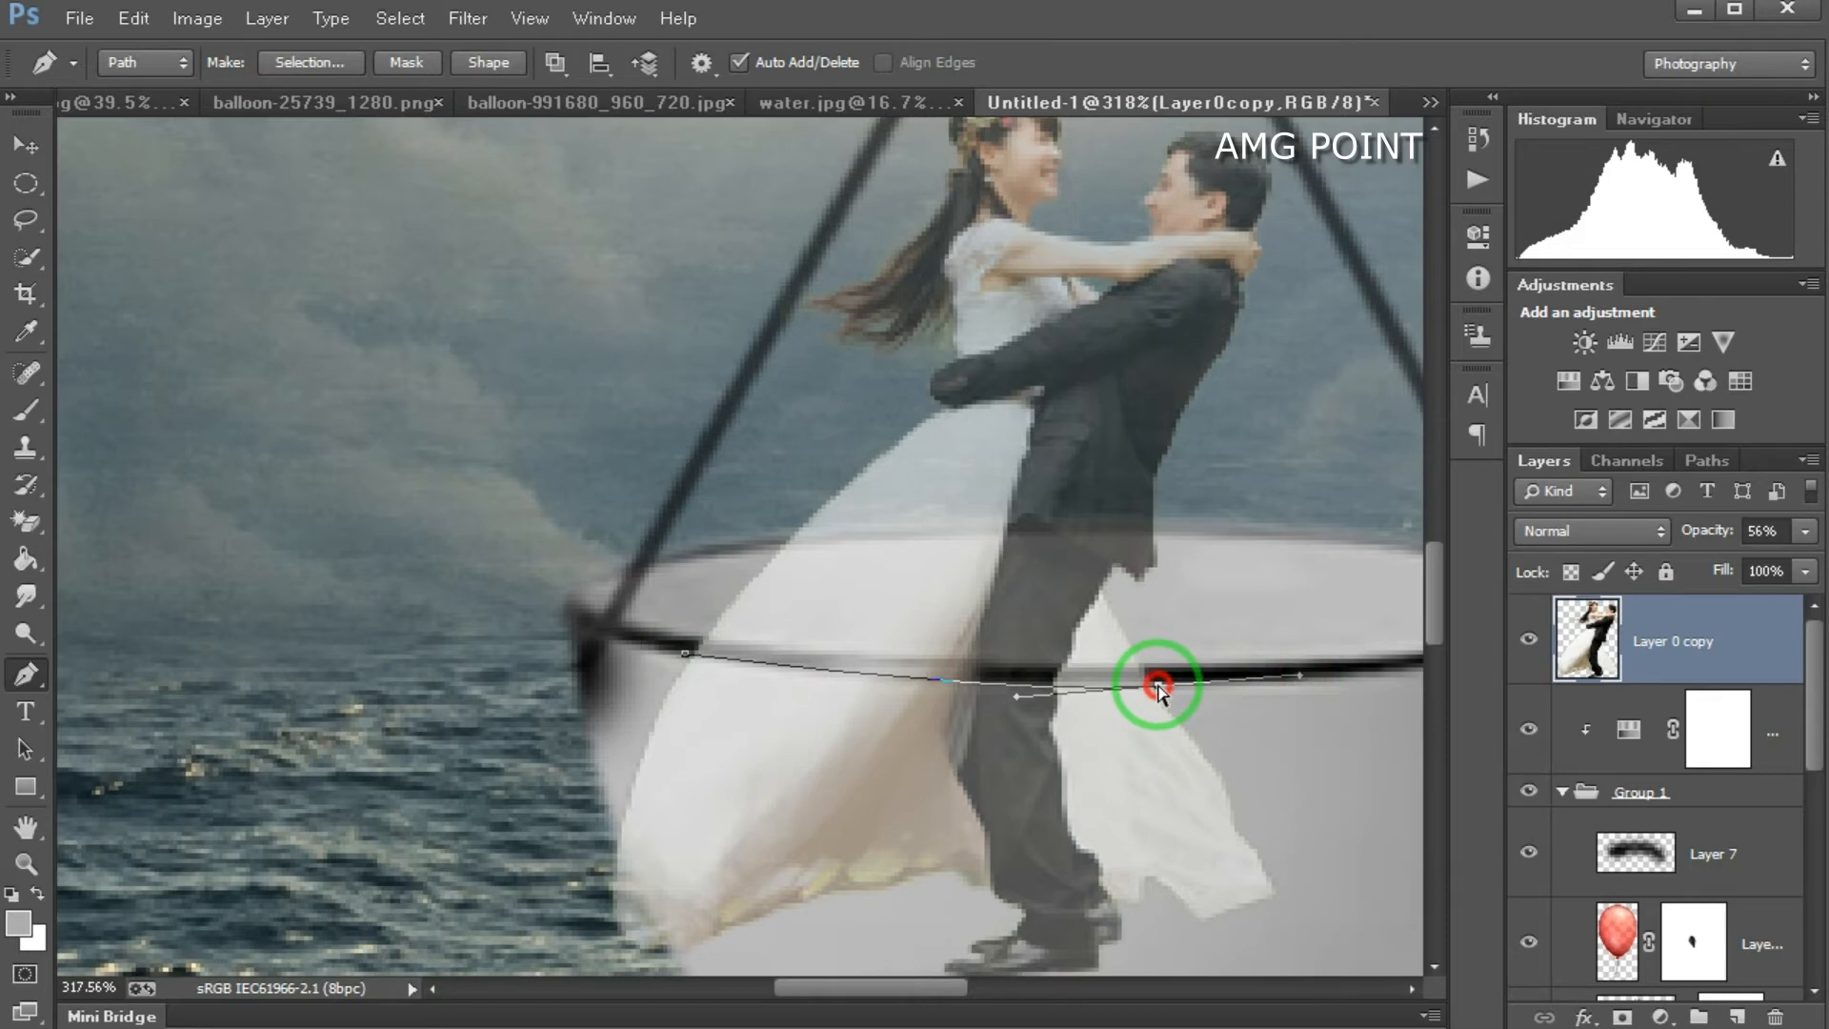
left_click(1294, 772)
scroll(1306, 735, "down", 2)
left_click(1321, 760)
left_click_drag(1111, 875, 1049, 874)
left_click_drag(785, 897, 762, 896)
left_click_drag(595, 839, 584, 824)
left_click_drag(534, 675, 545, 647)
left_click(620, 541)
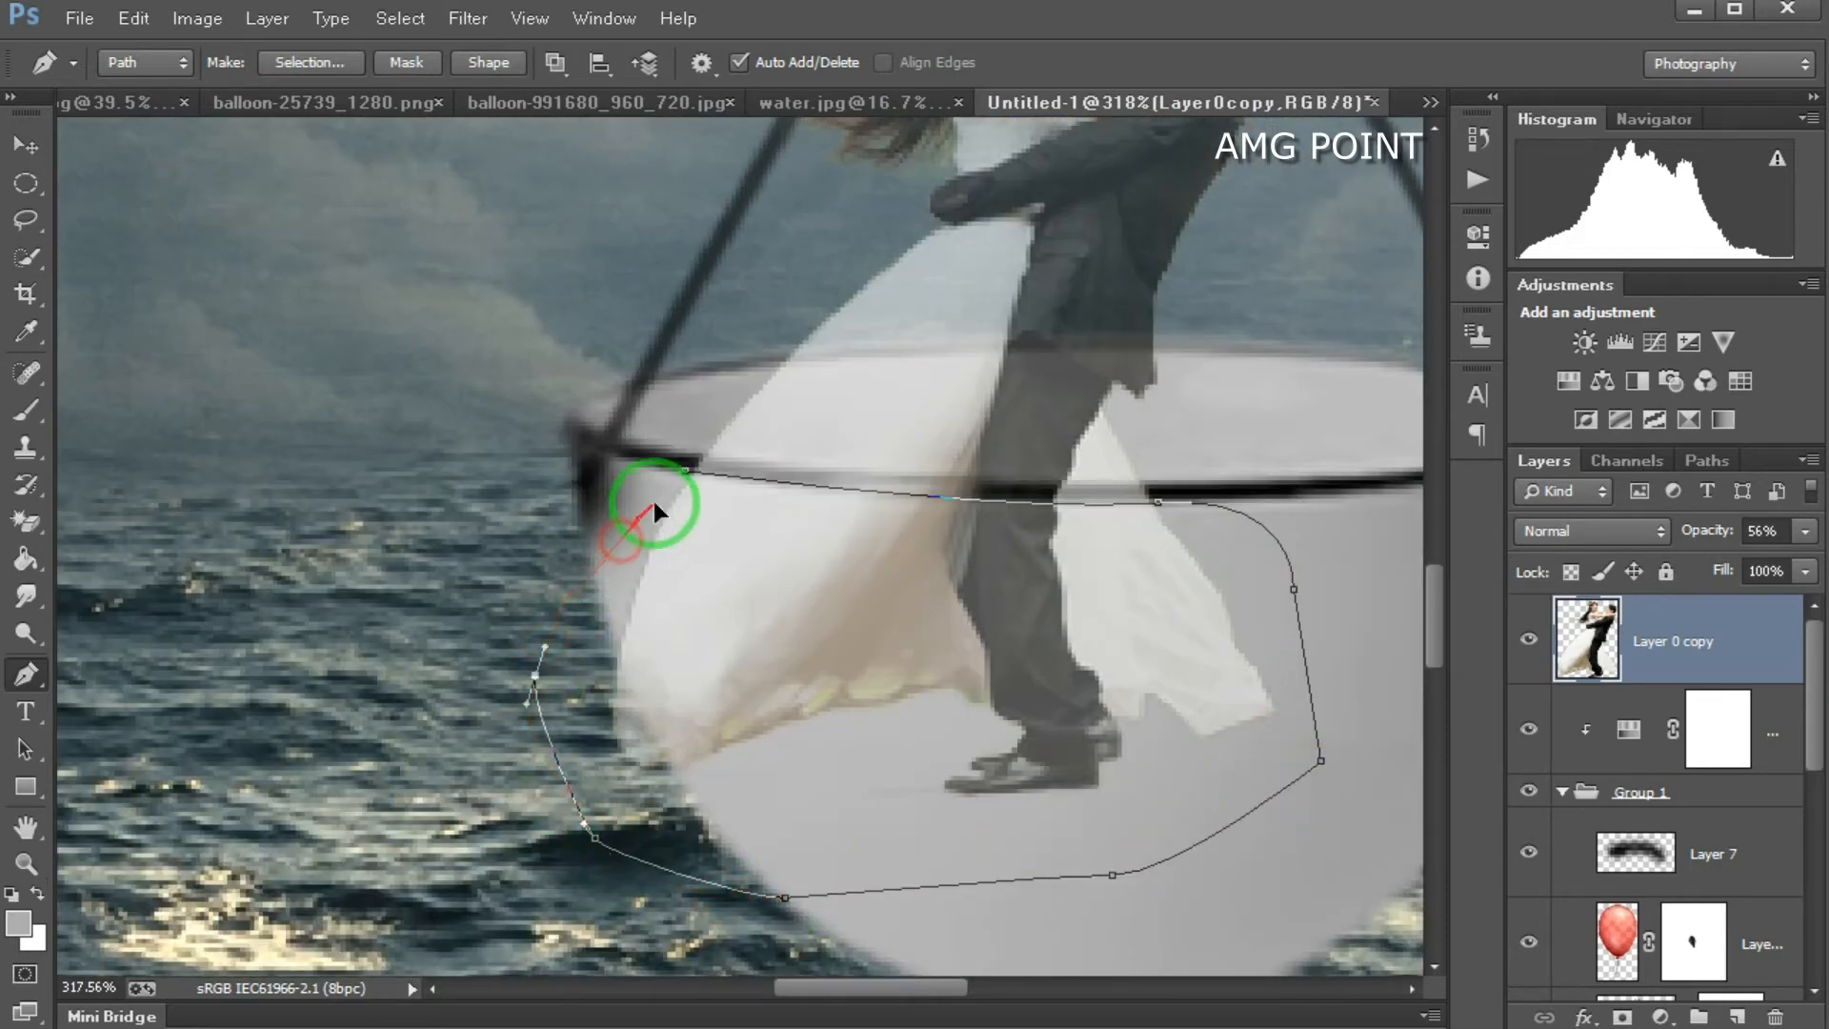
left_click(685, 471)
Step: Turn the path into a selection, delete the couple's lower part inside it and deselect
right_click(787, 636)
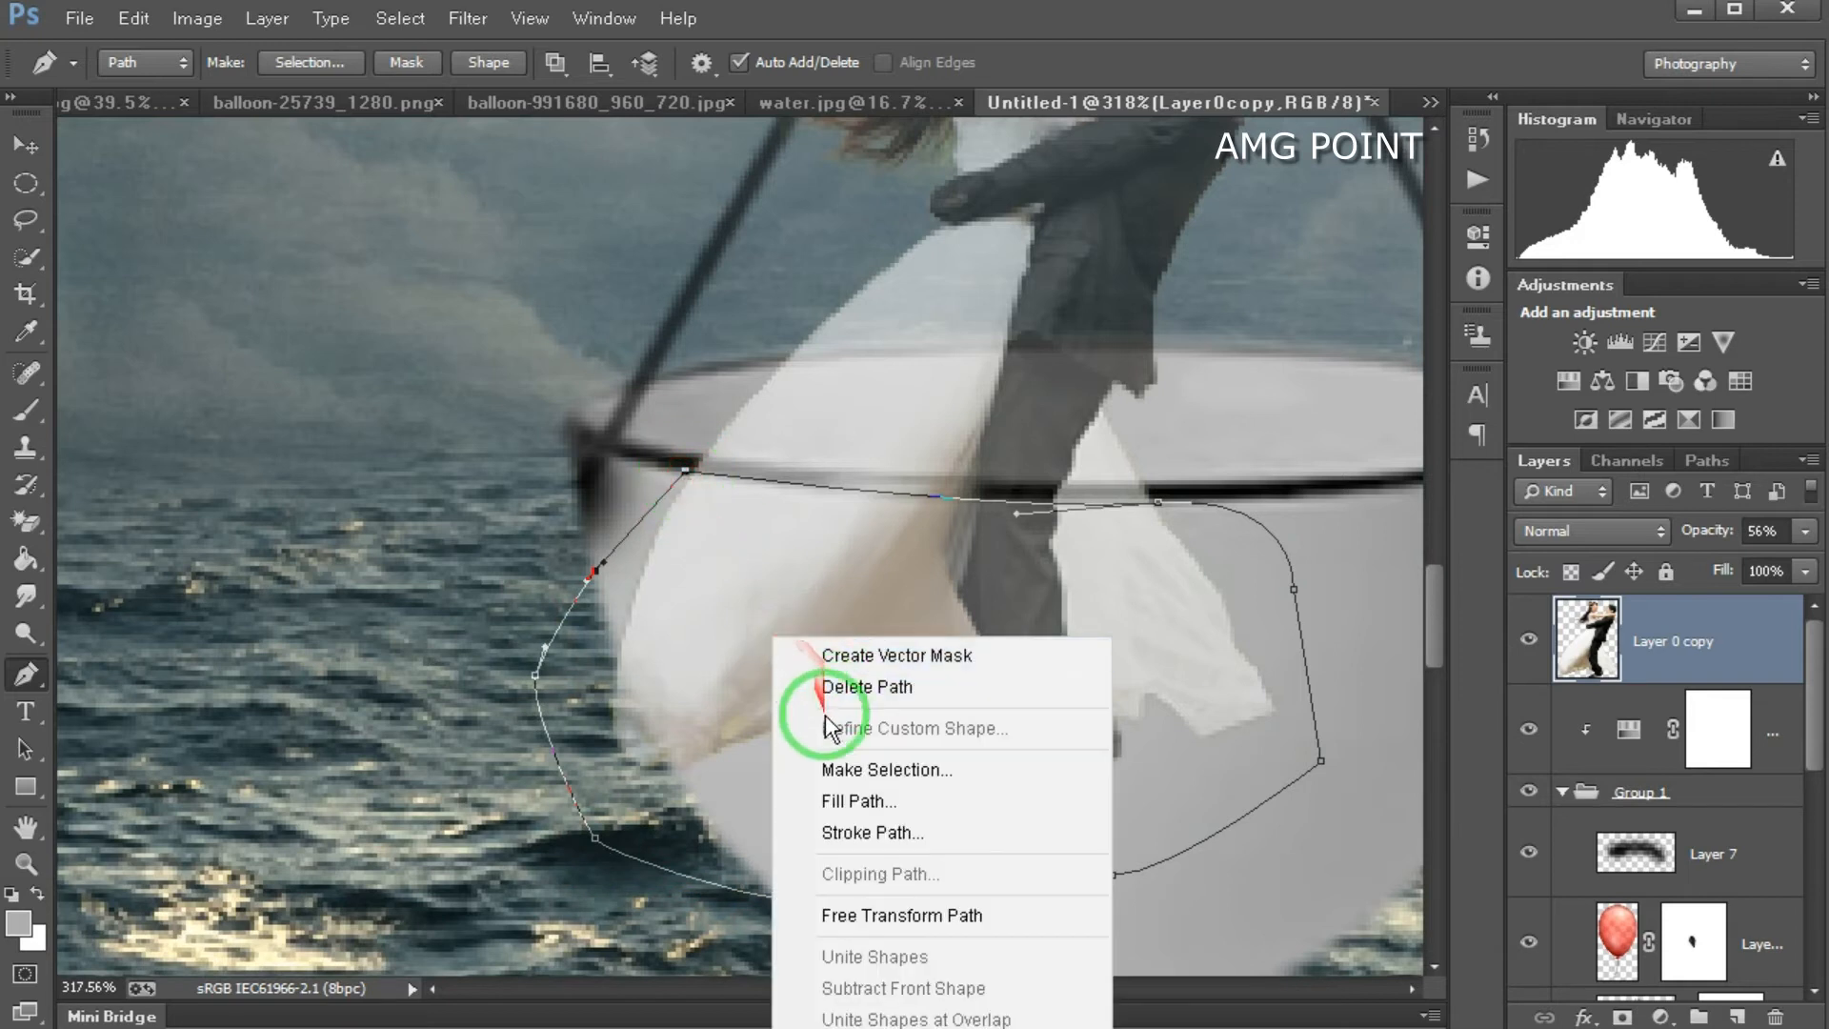
left_click(836, 773)
left_click(886, 300)
left_click(1077, 276)
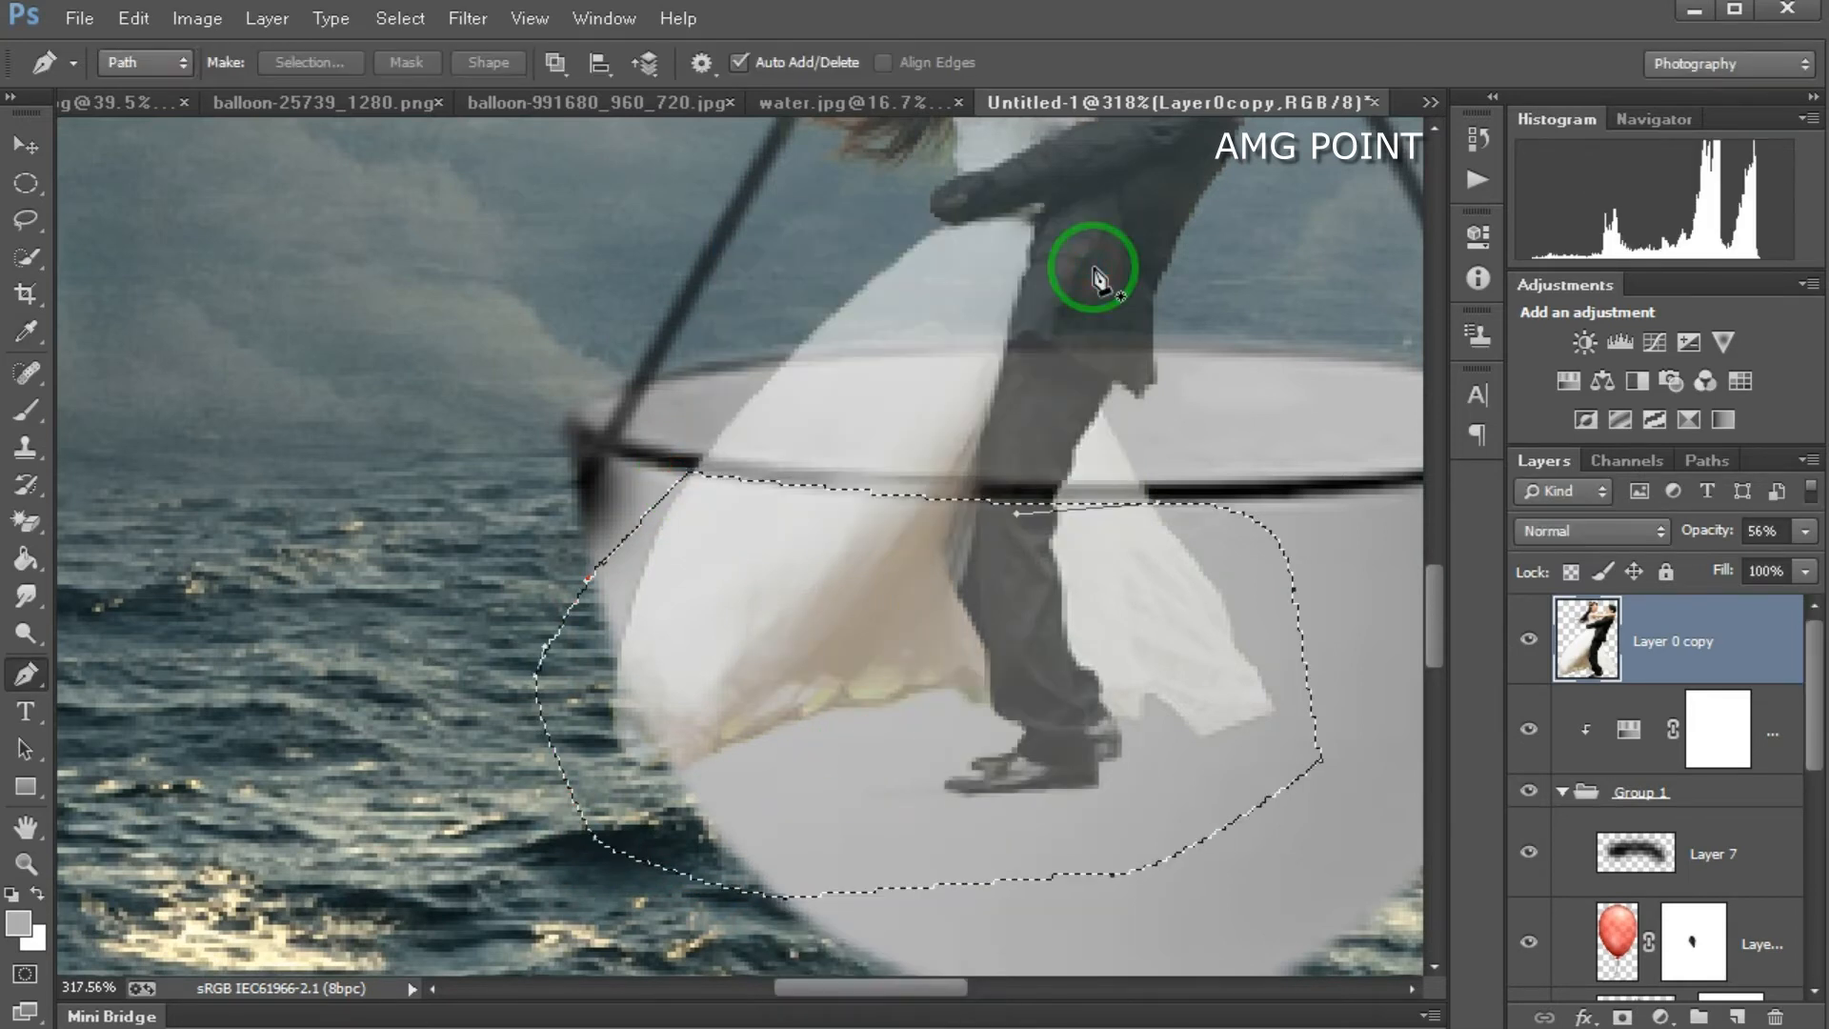
key("Delete")
key("ctrl+d")
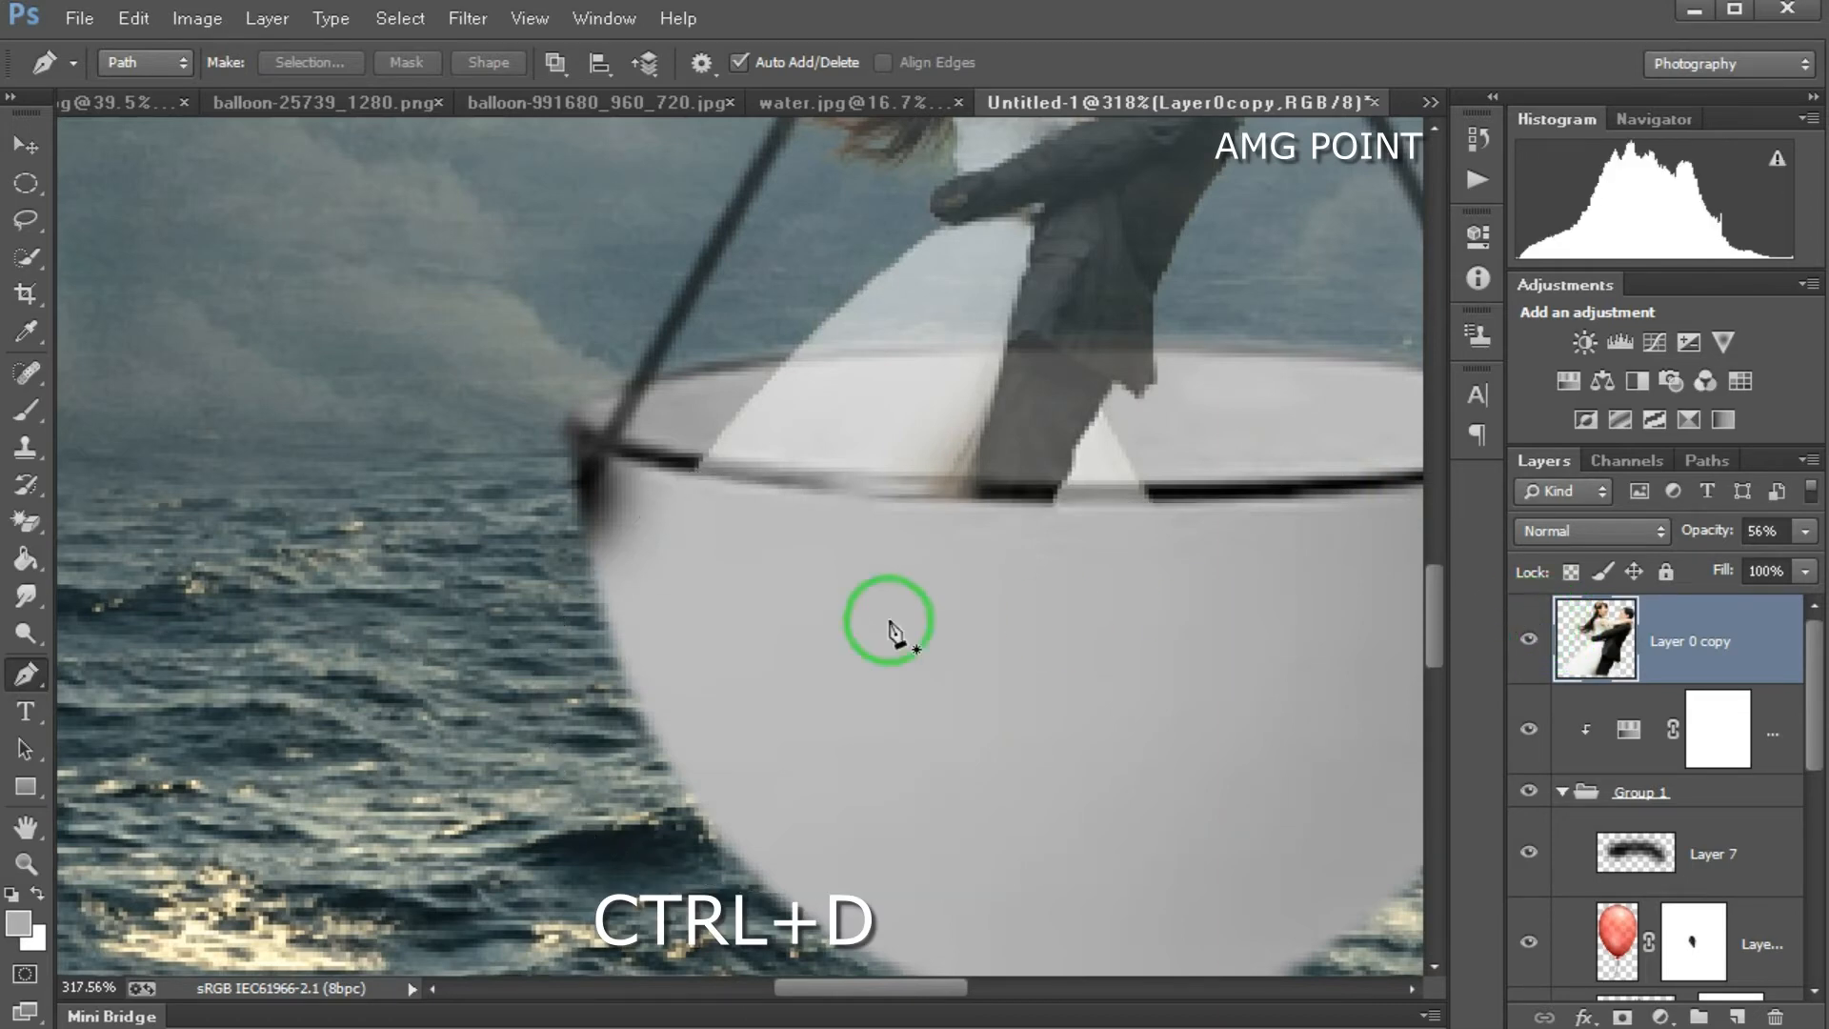
Step: Add a layer mask to the couple layer and paint out the dress along the cup's front rim with a 4 px black brush
scroll(822, 622, "down", 7)
scroll(825, 609, "up", 8)
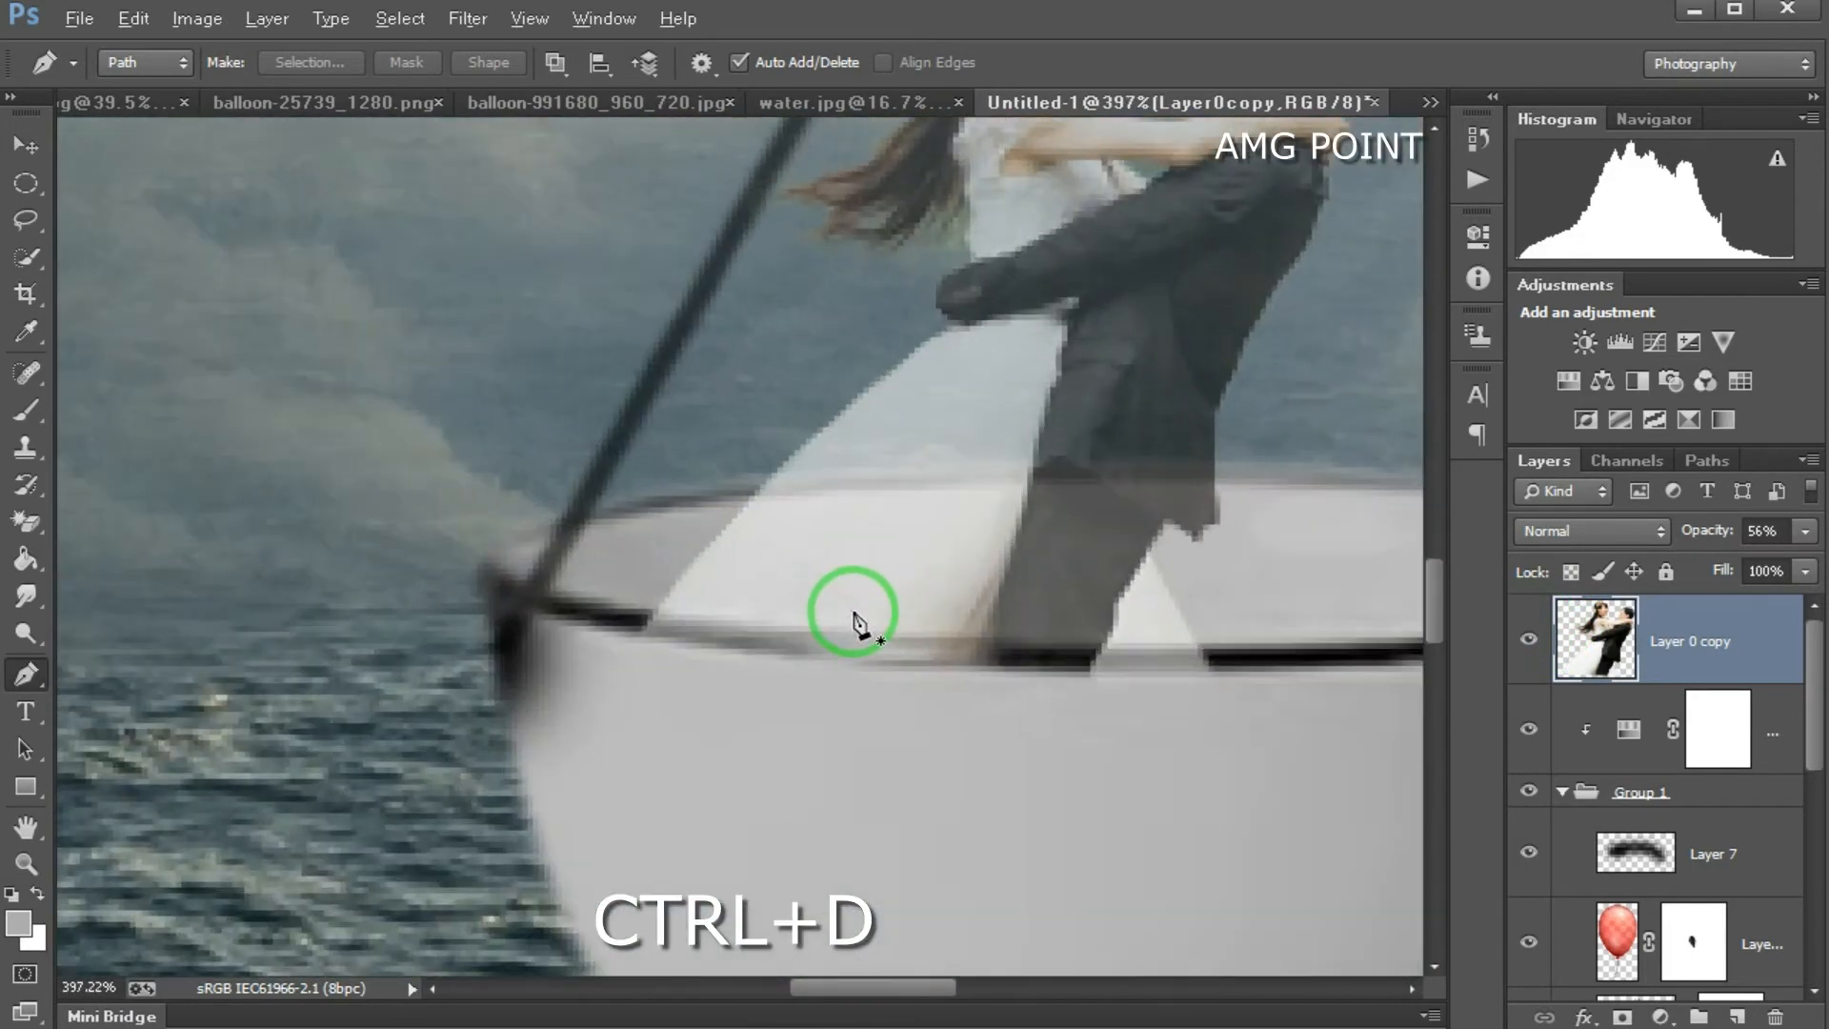
left_click(1623, 1017)
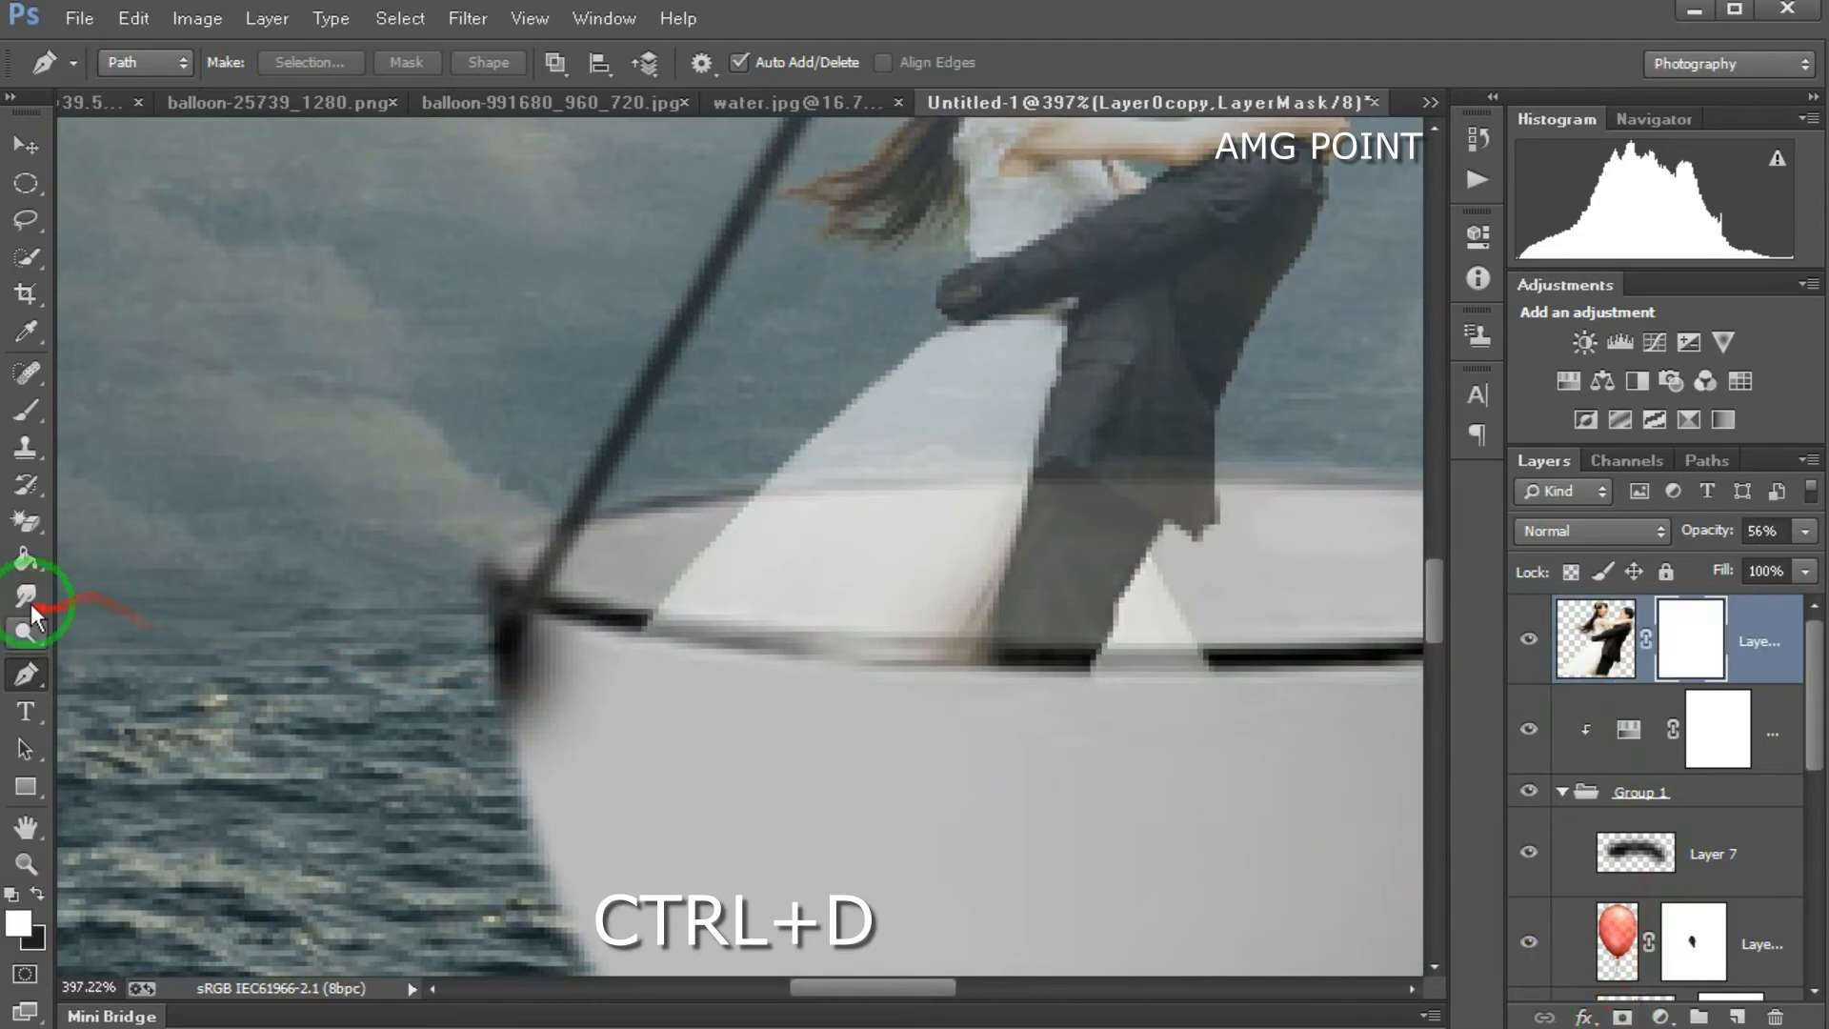
left_click(27, 412)
left_click_drag(789, 625, 577, 634)
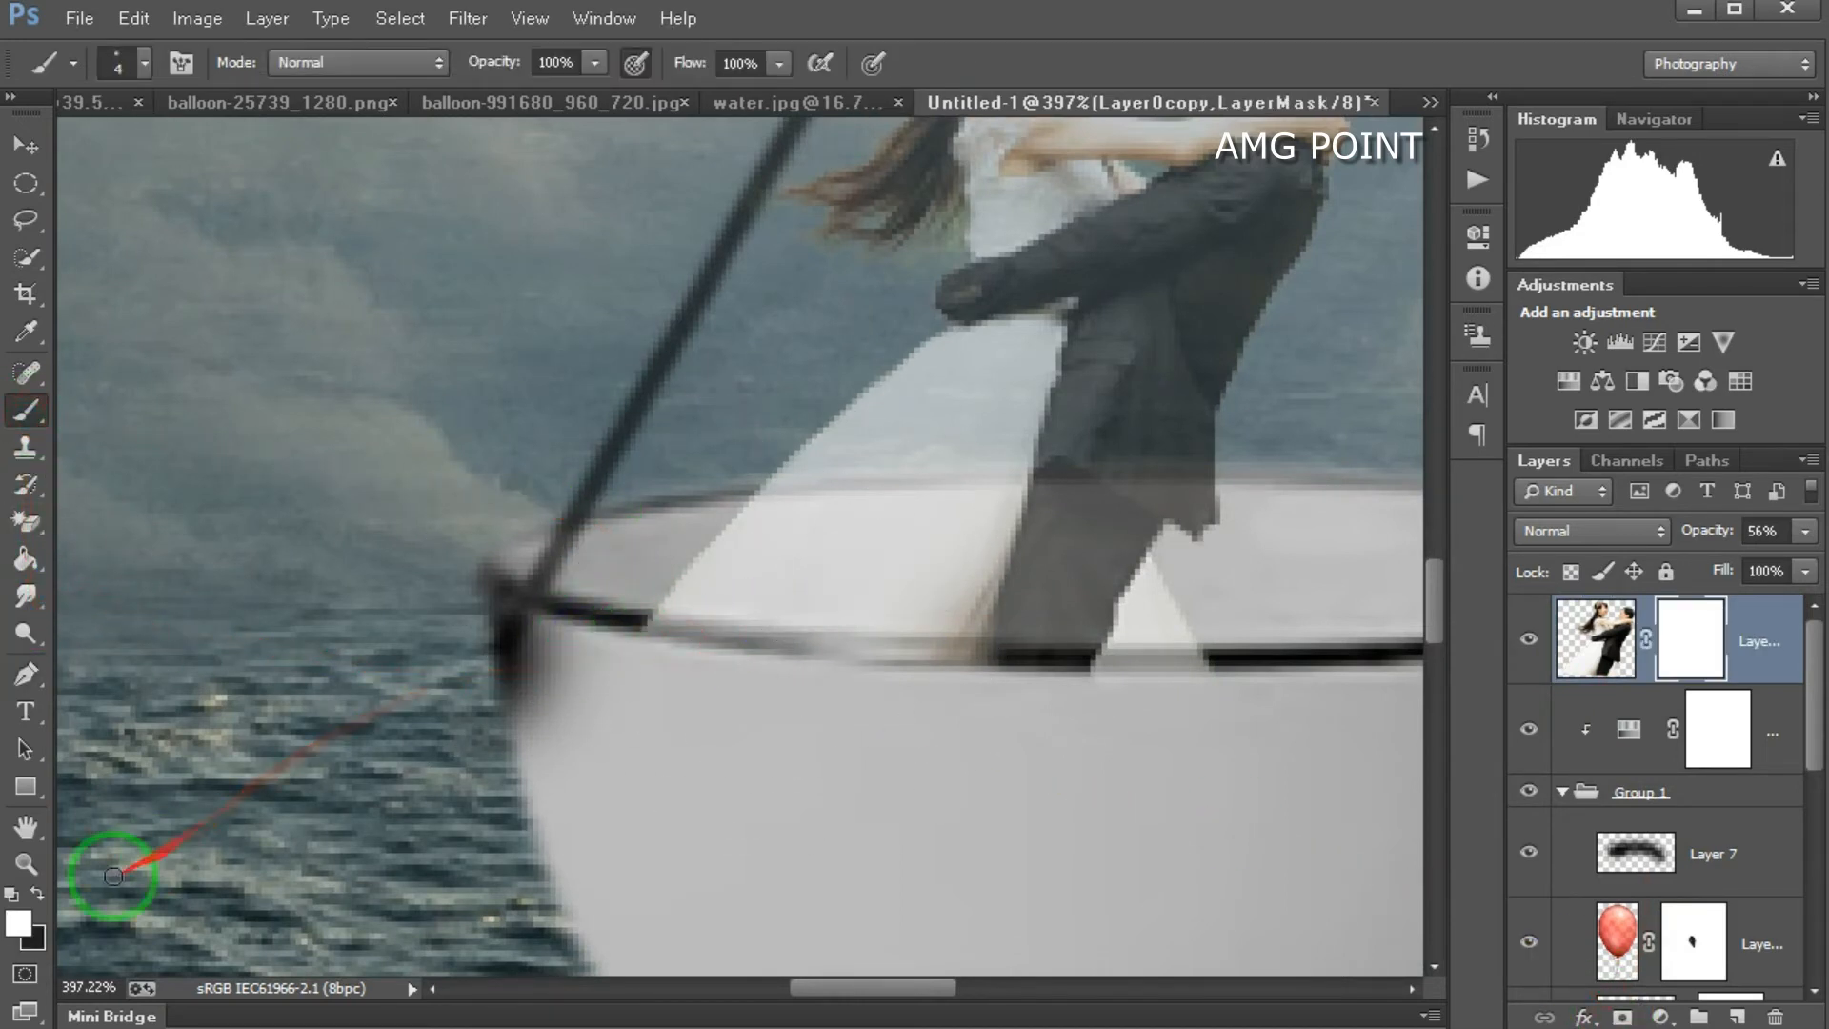
left_click(40, 897)
left_click_drag(645, 637, 662, 647)
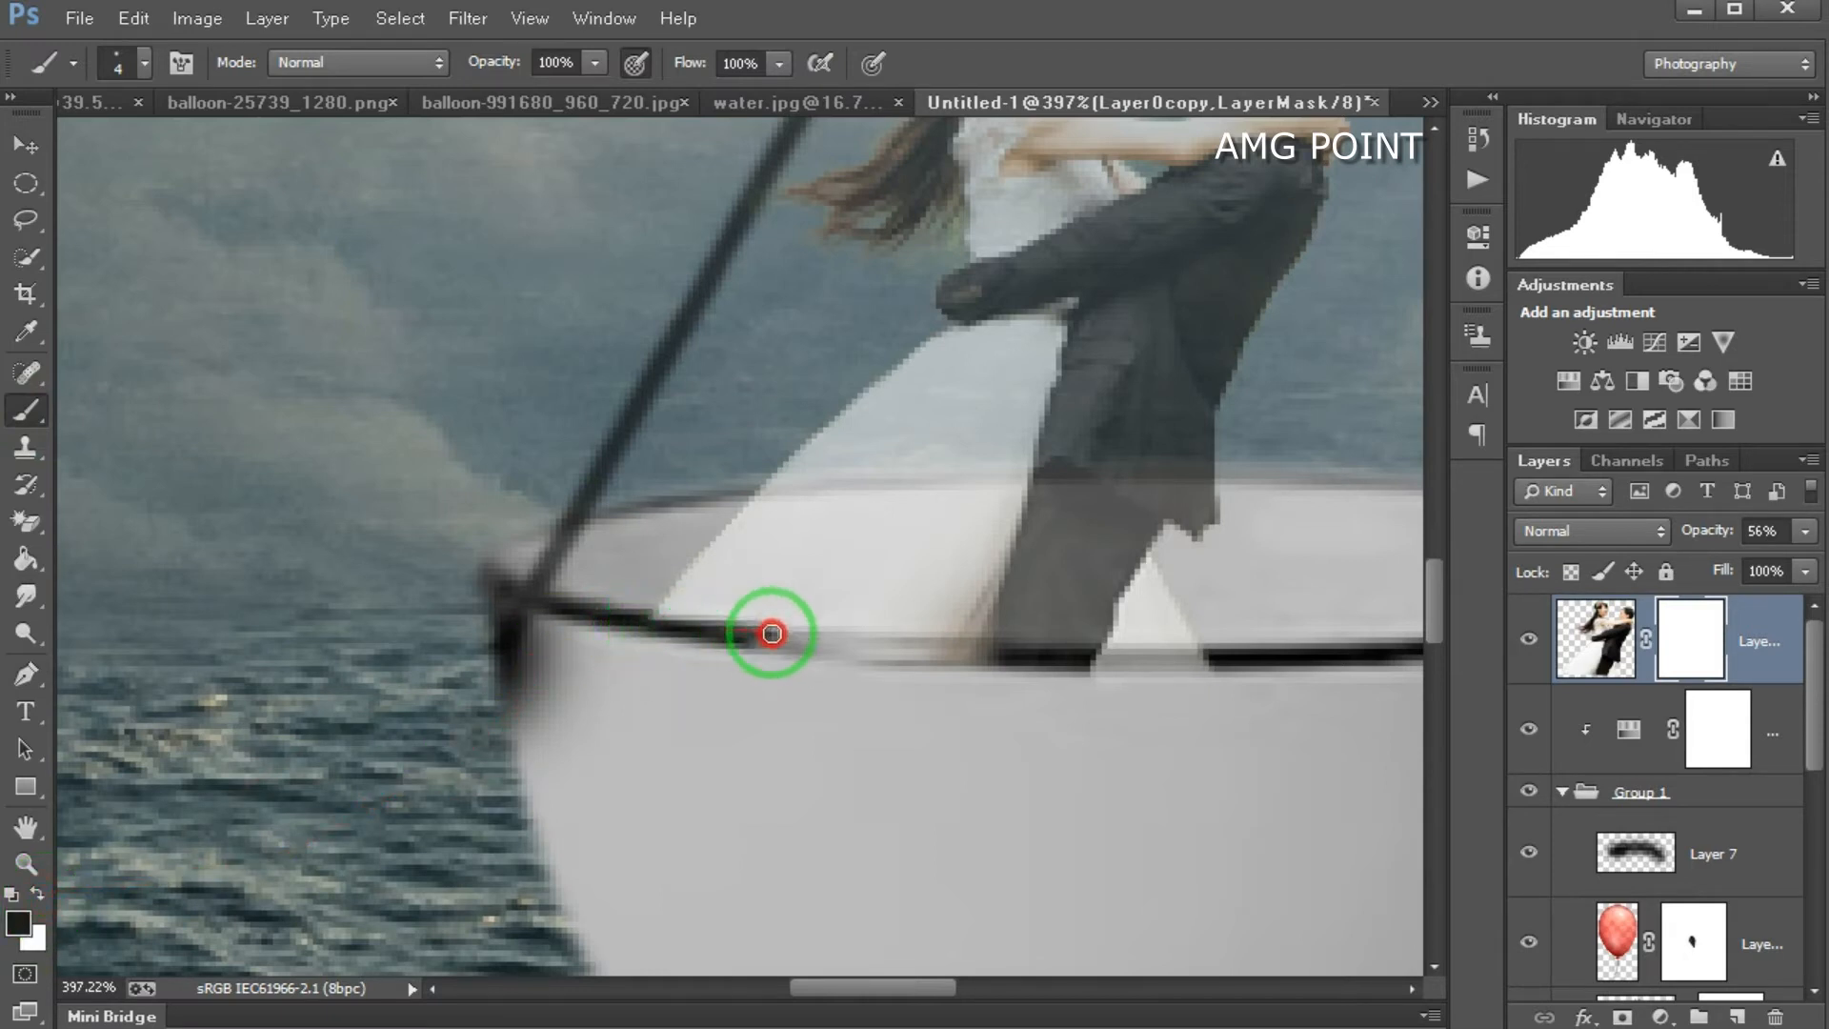
mouse_move(772, 634)
left_mouse_down()
mouse_move(1256, 666)
mouse_move(879, 678)
mouse_move(726, 634)
left_mouse_up()
Step: Raise the couple layer's opacity back to 100%
scroll(950, 655, "down", 10)
scroll(950, 655, "down", 3)
left_click(1805, 531)
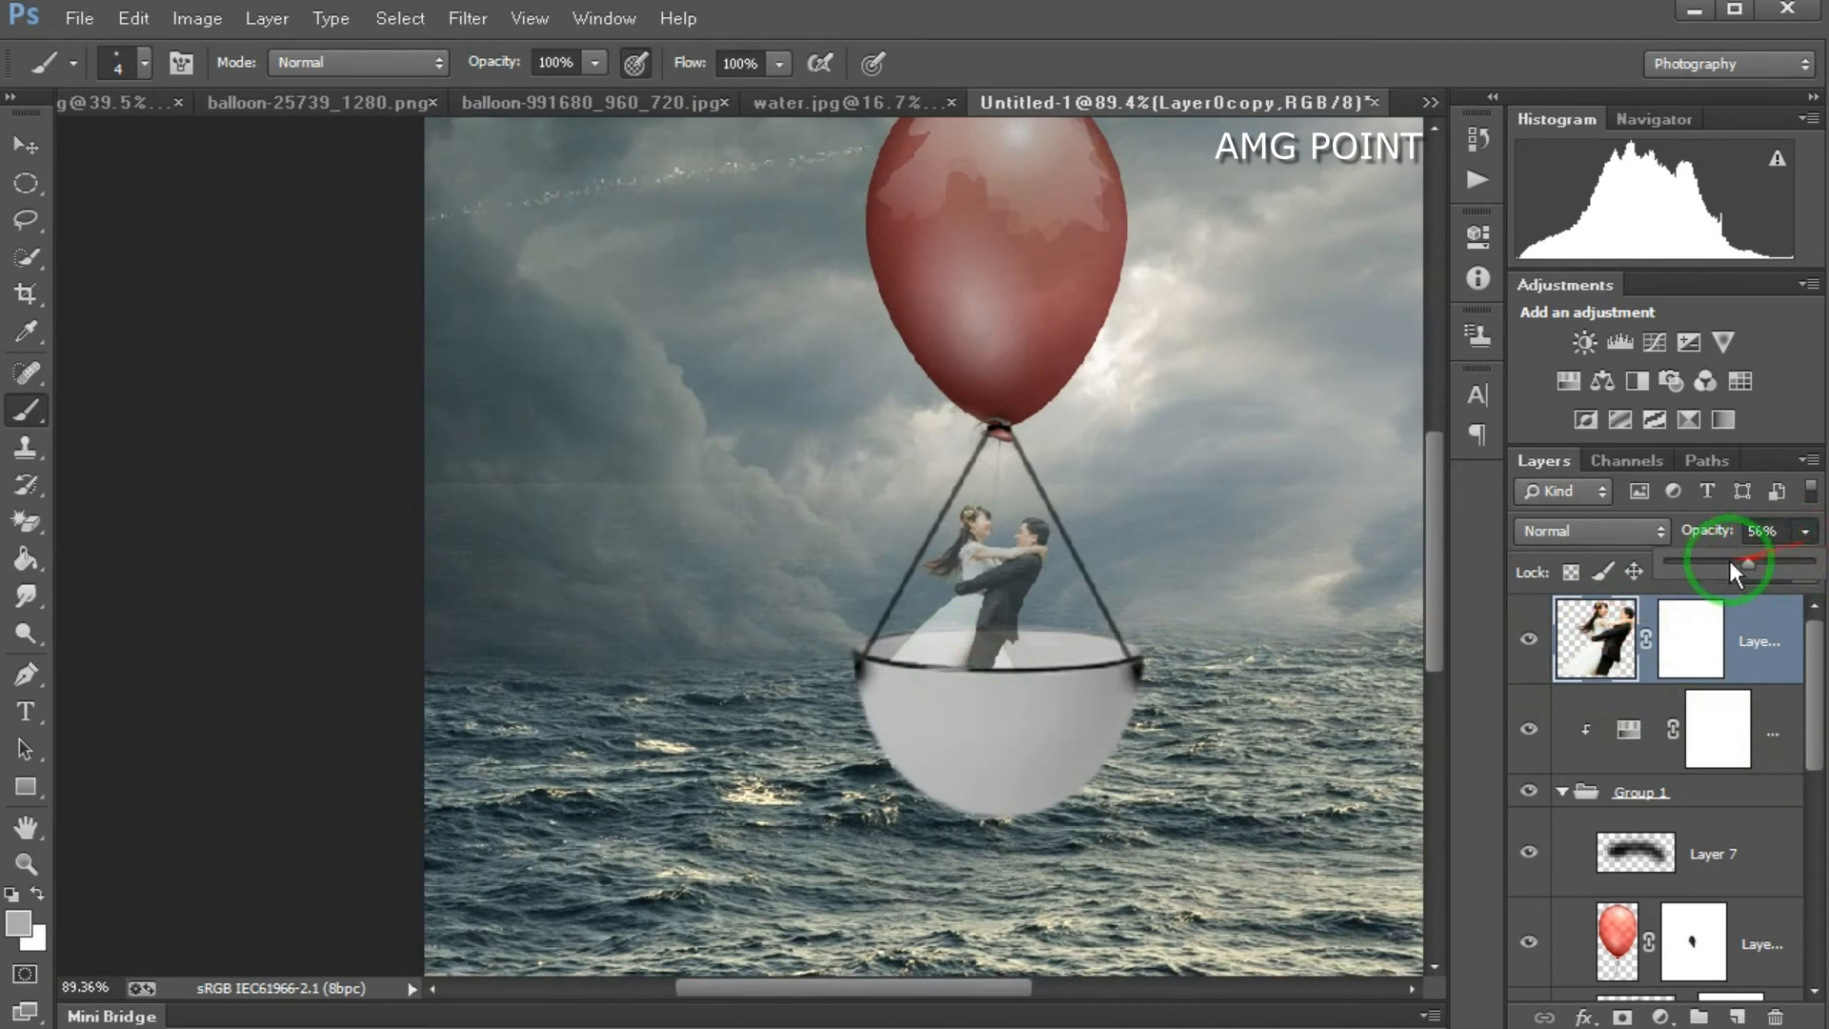
left_click_drag(1734, 570, 1815, 564)
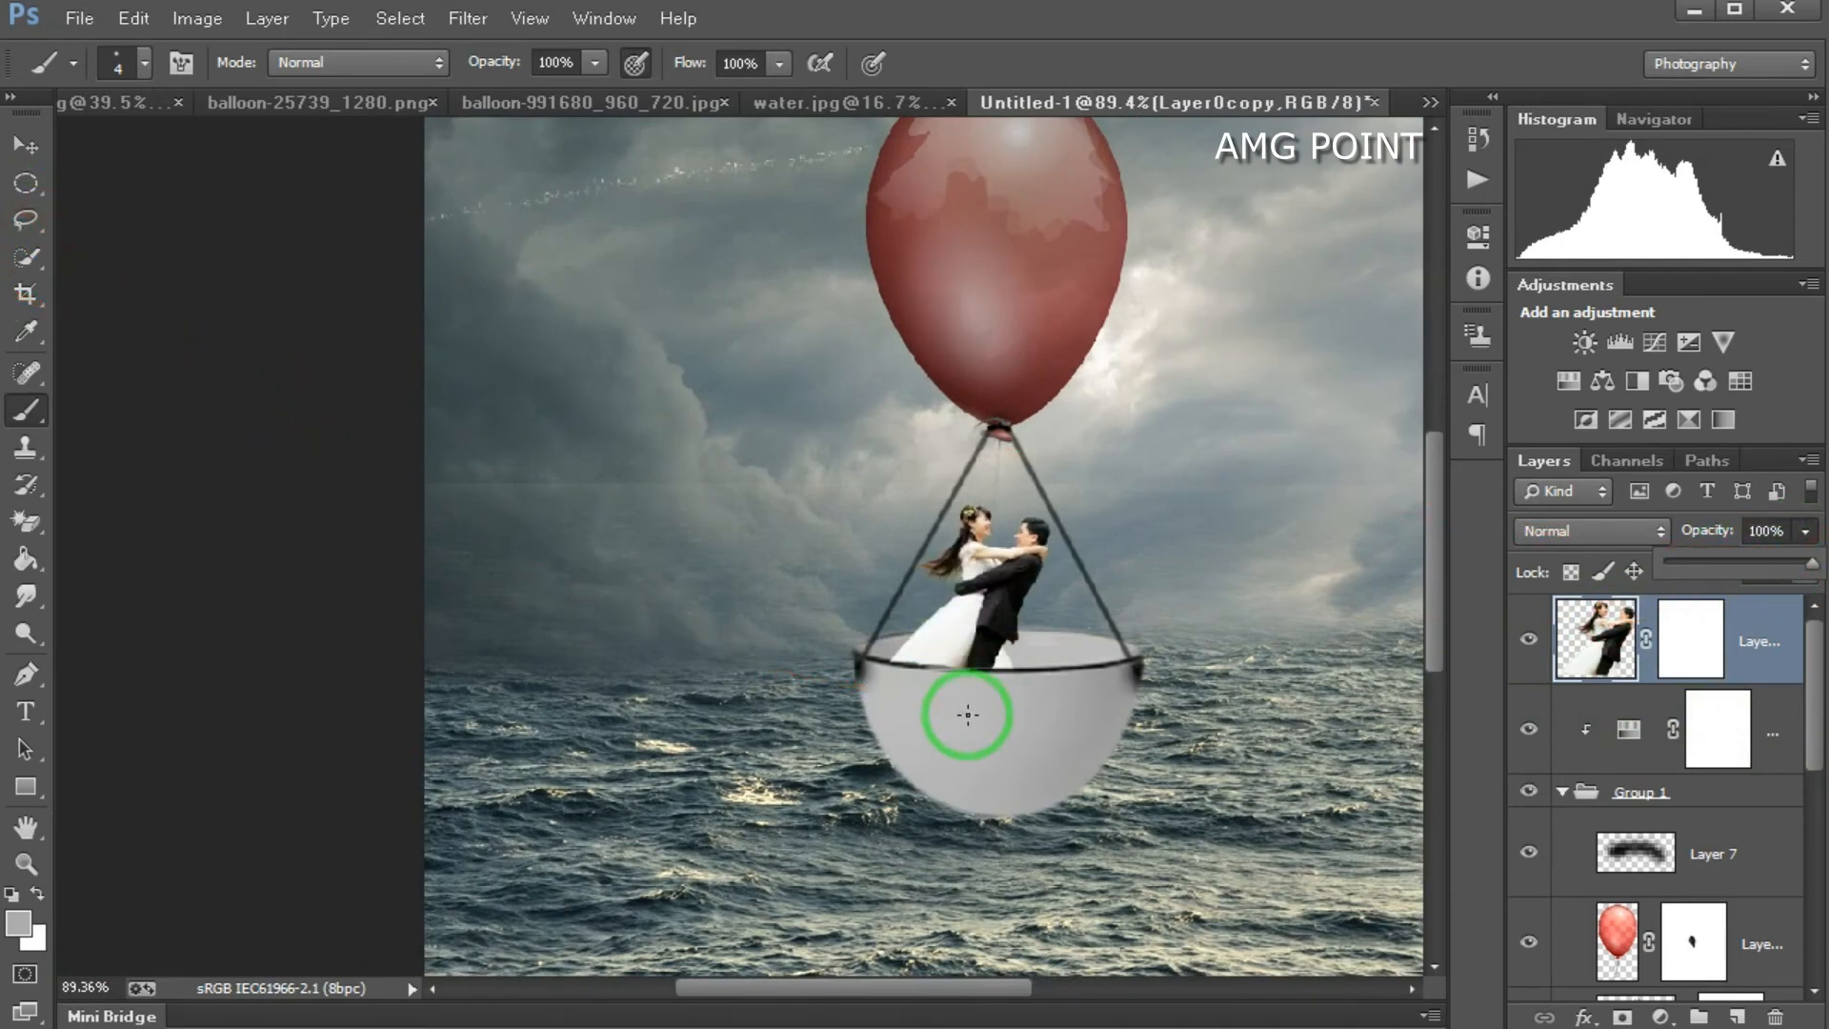
scroll(968, 714, "down", 2)
scroll(736, 610, "up", 3)
scroll(736, 605, "down", 3)
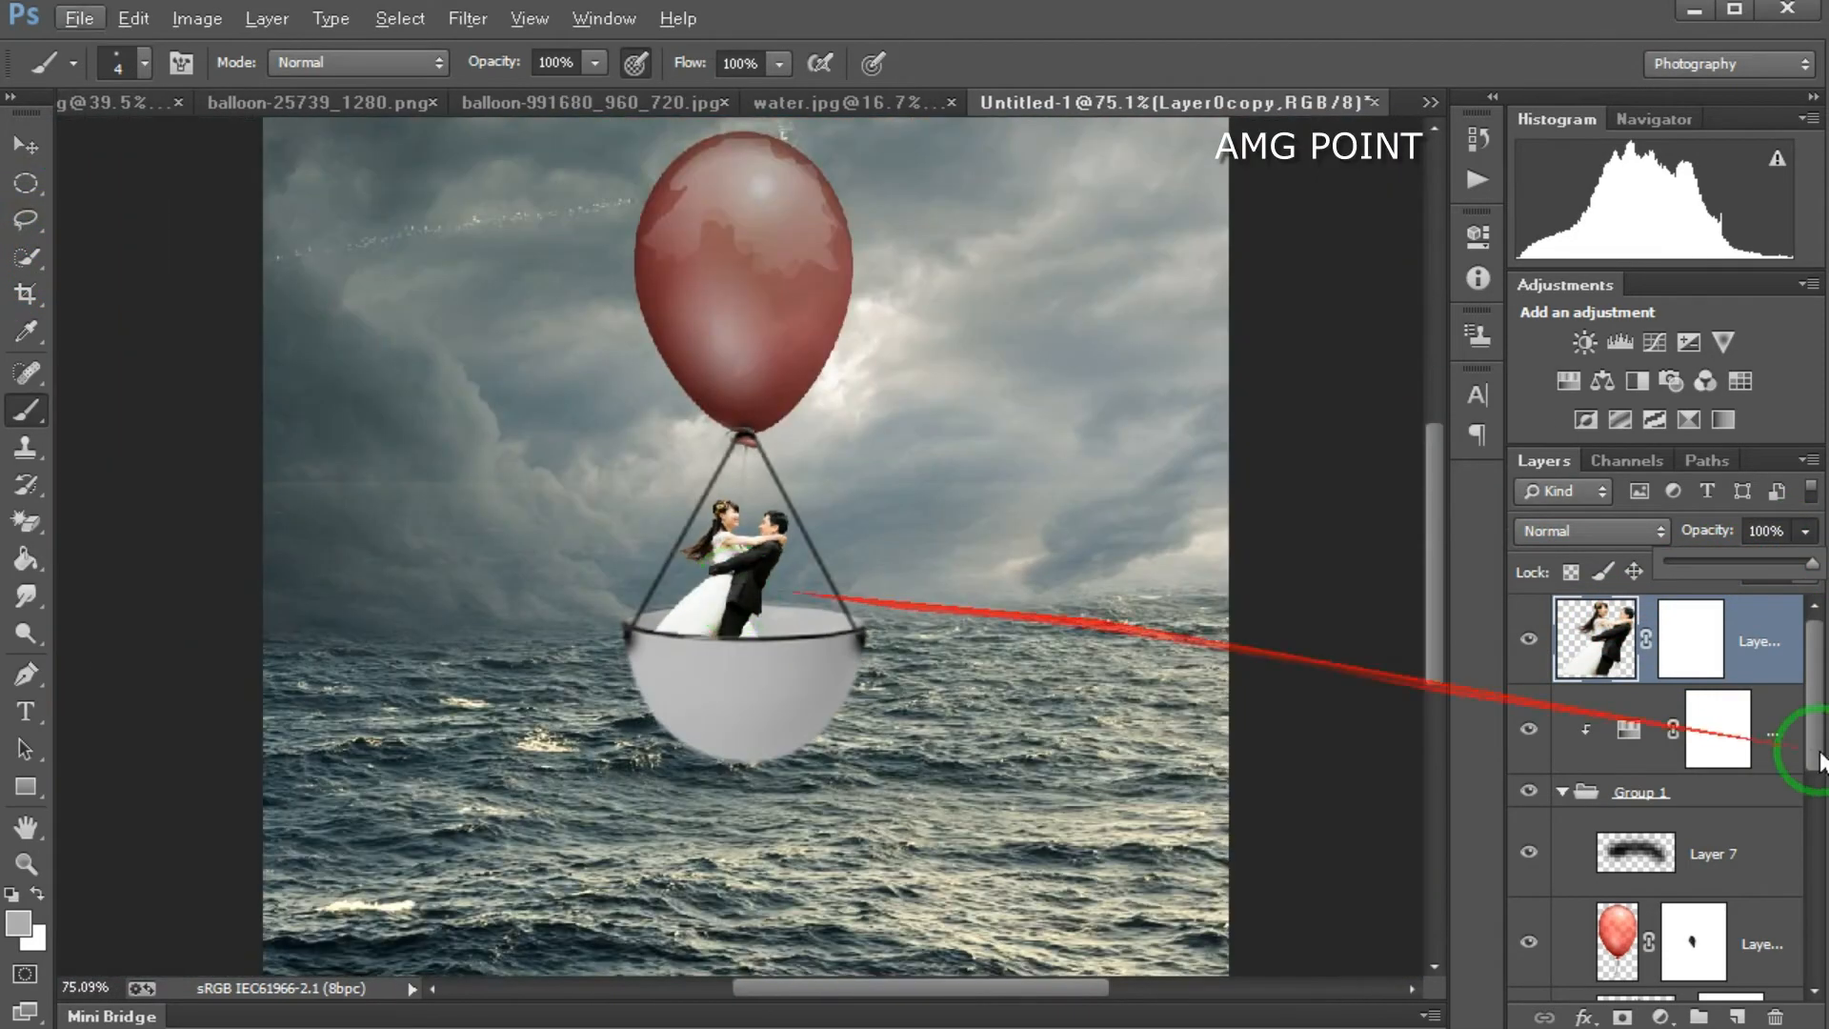
Step: Add a Hue/Saturation adjustment clipped to the couple layer, with Saturation -13 and Lightness -13
left_click(1661, 1016)
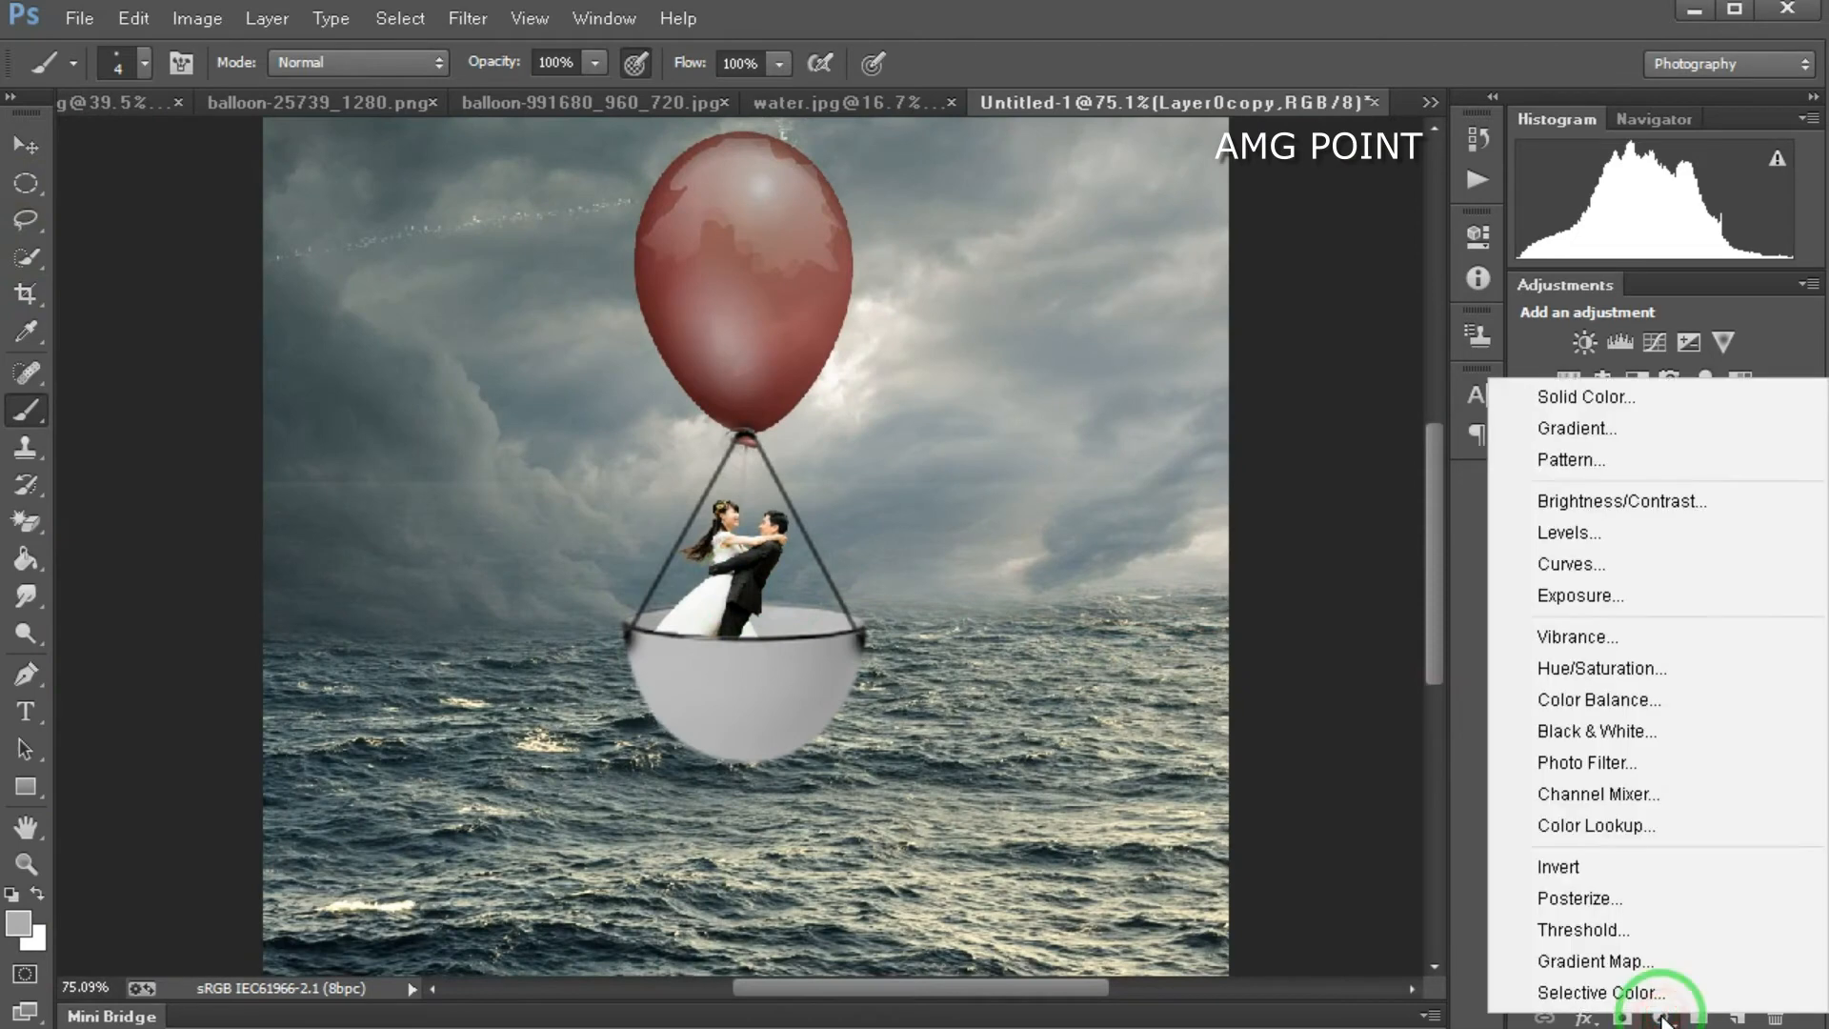
left_click(1602, 672)
left_click_drag(1246, 470, 1267, 535)
left_click(1227, 700)
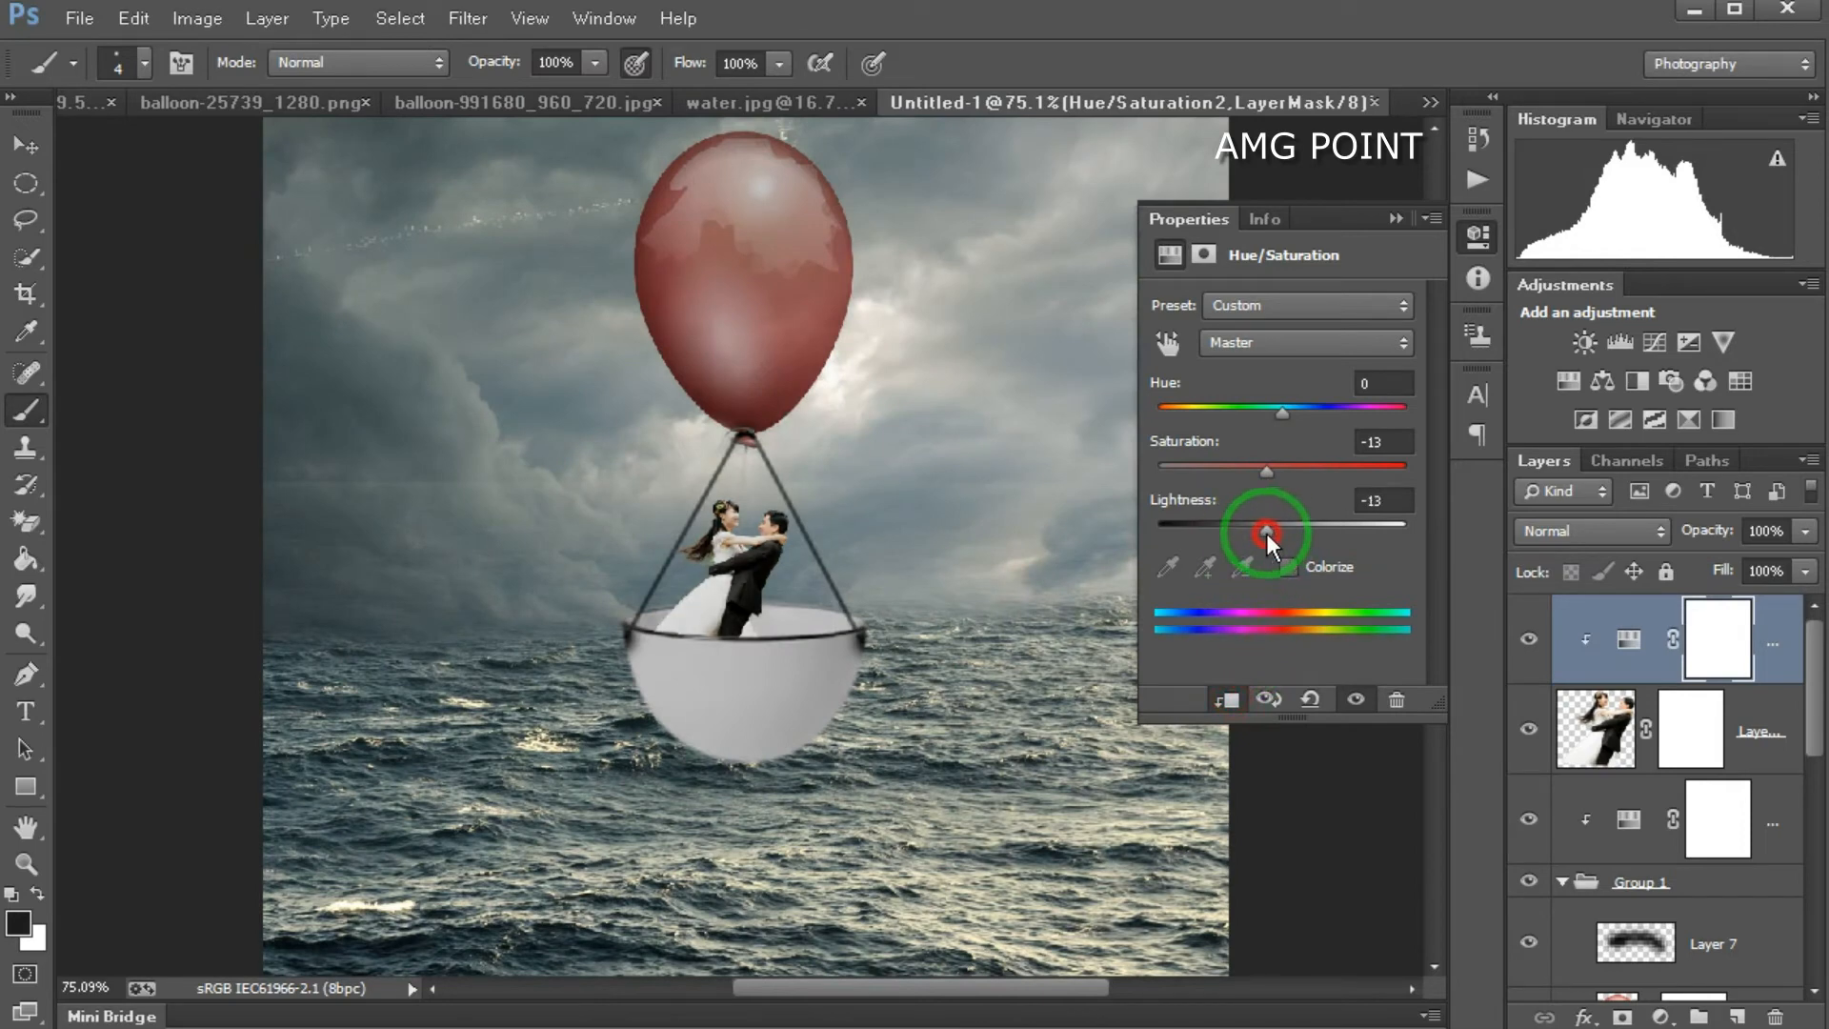
left_click(1396, 220)
scroll(838, 486, "down", 3)
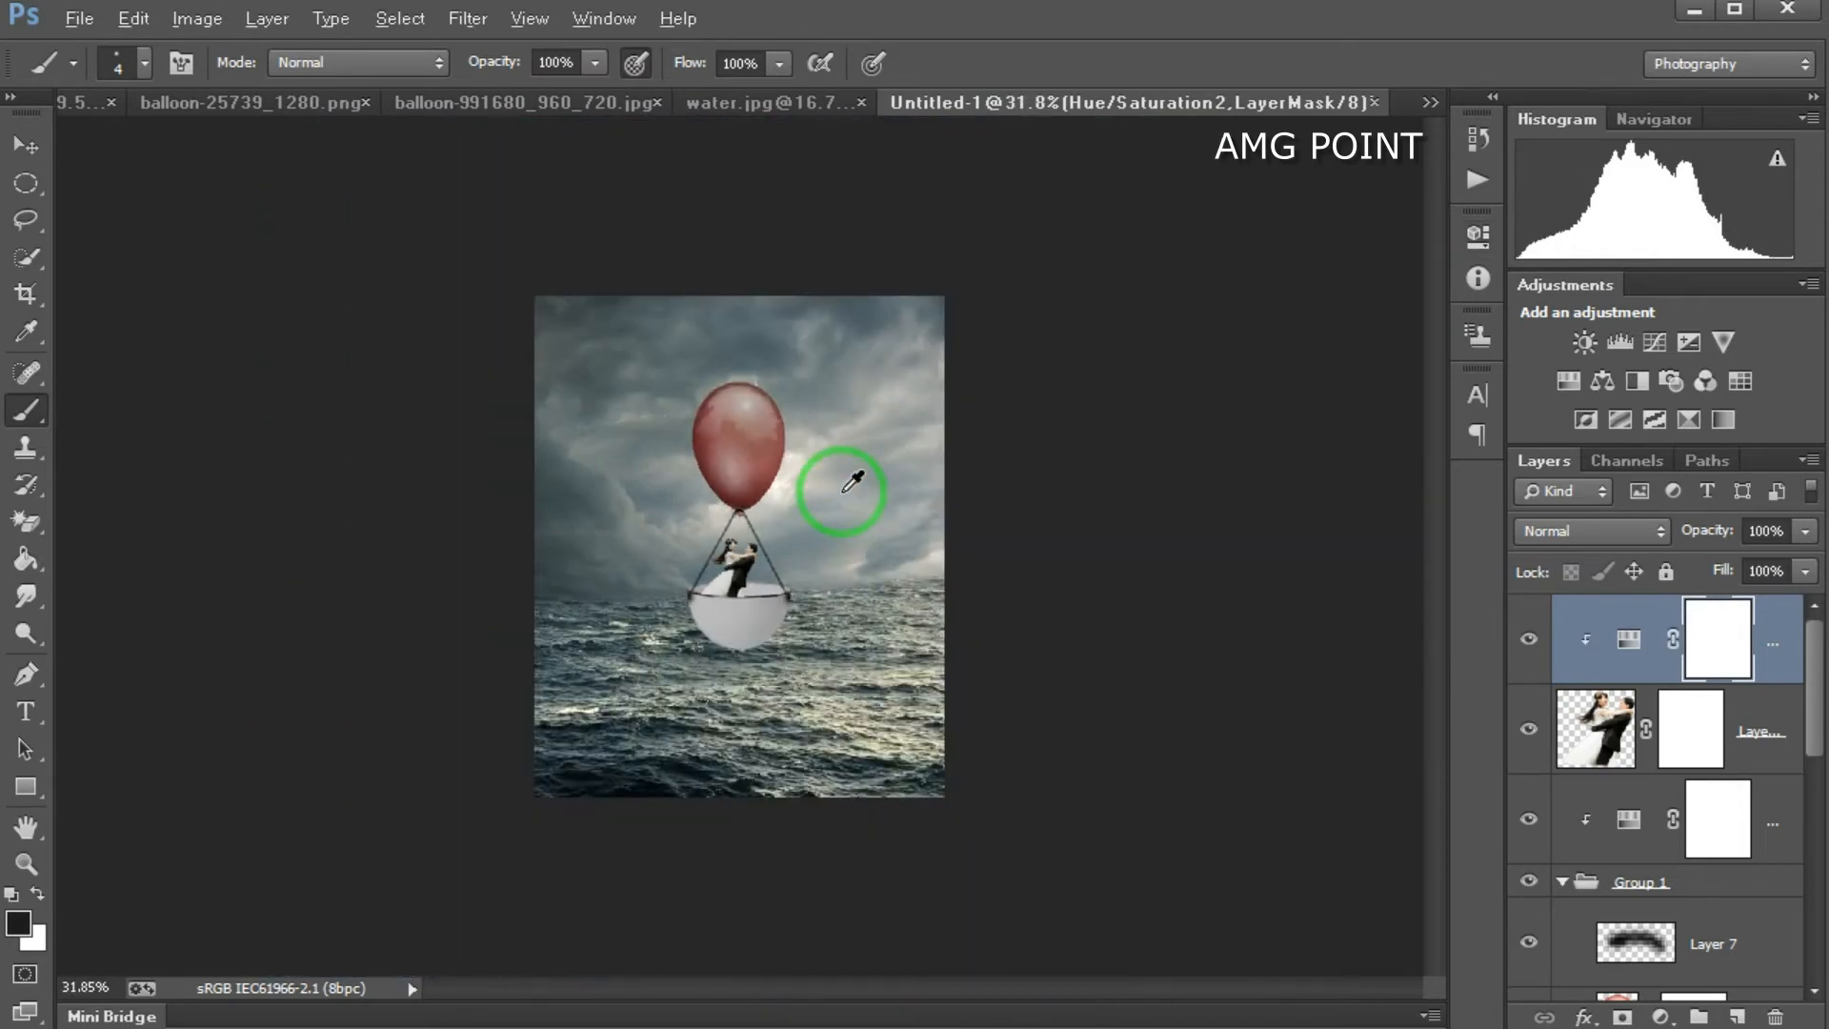
scroll(763, 511, "up", 2)
scroll(775, 510, "down", 1)
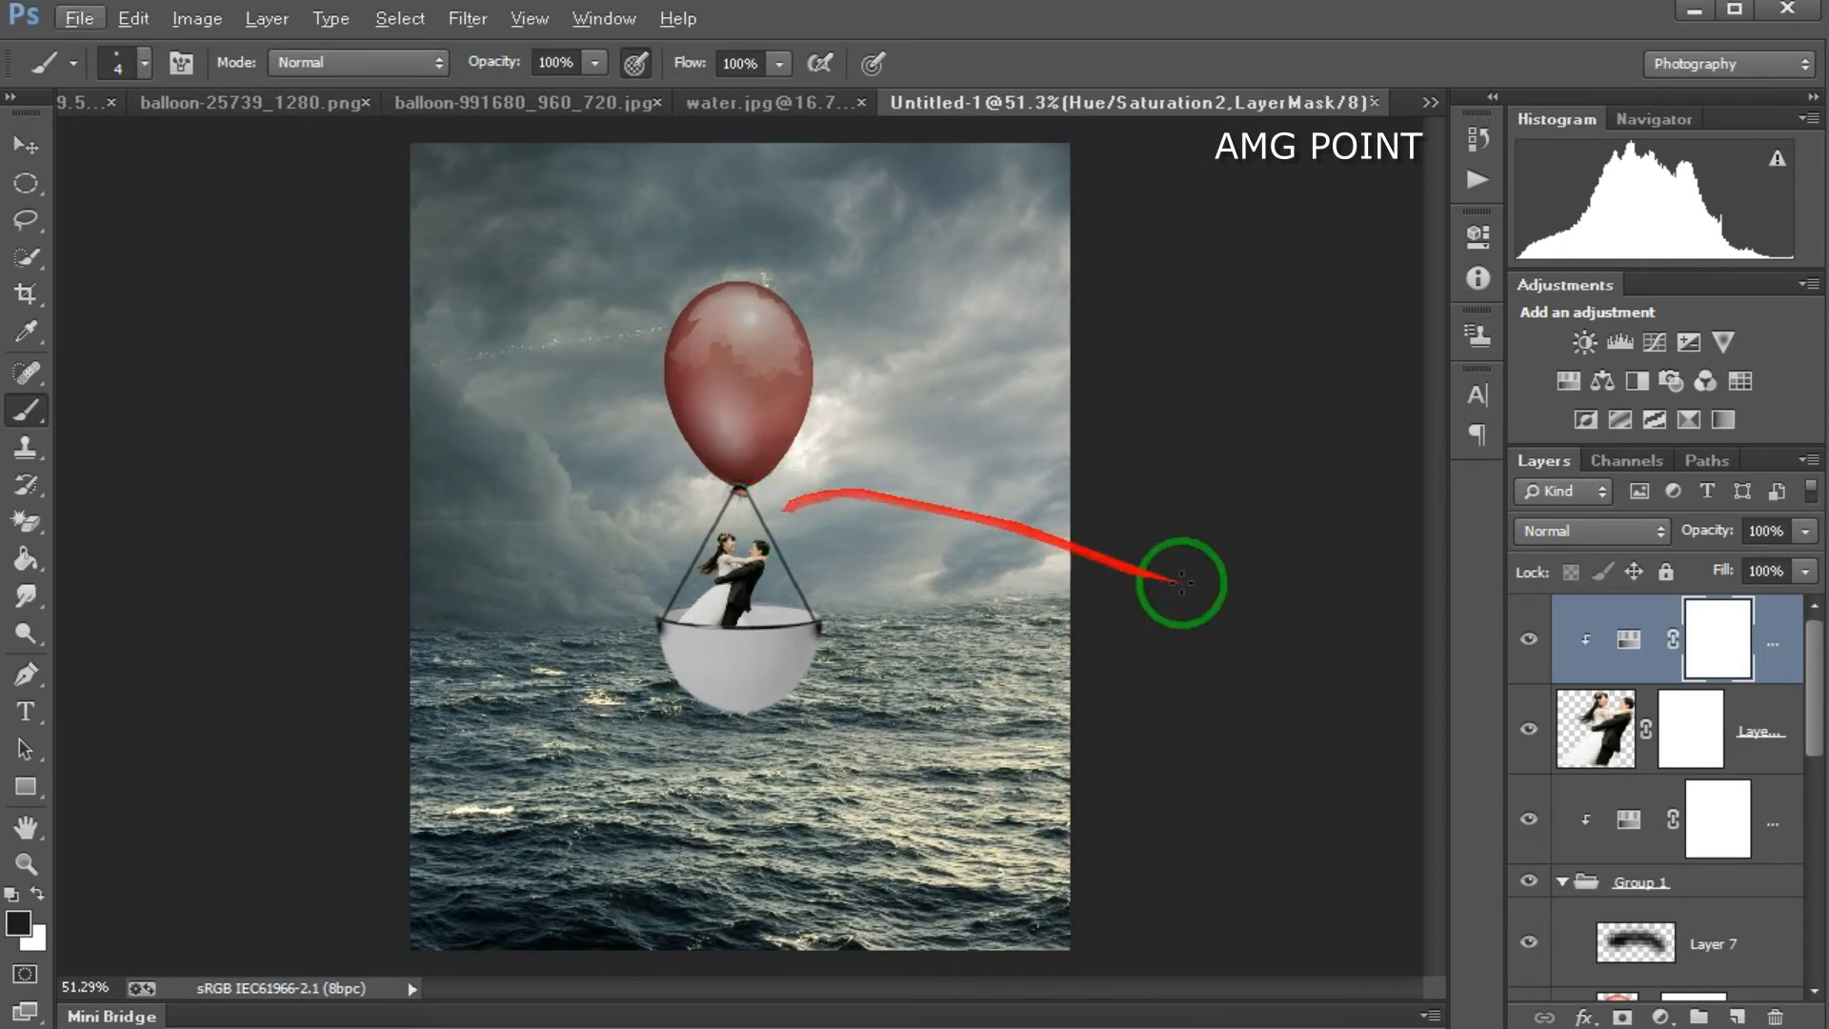
scroll(828, 654, "down", 1)
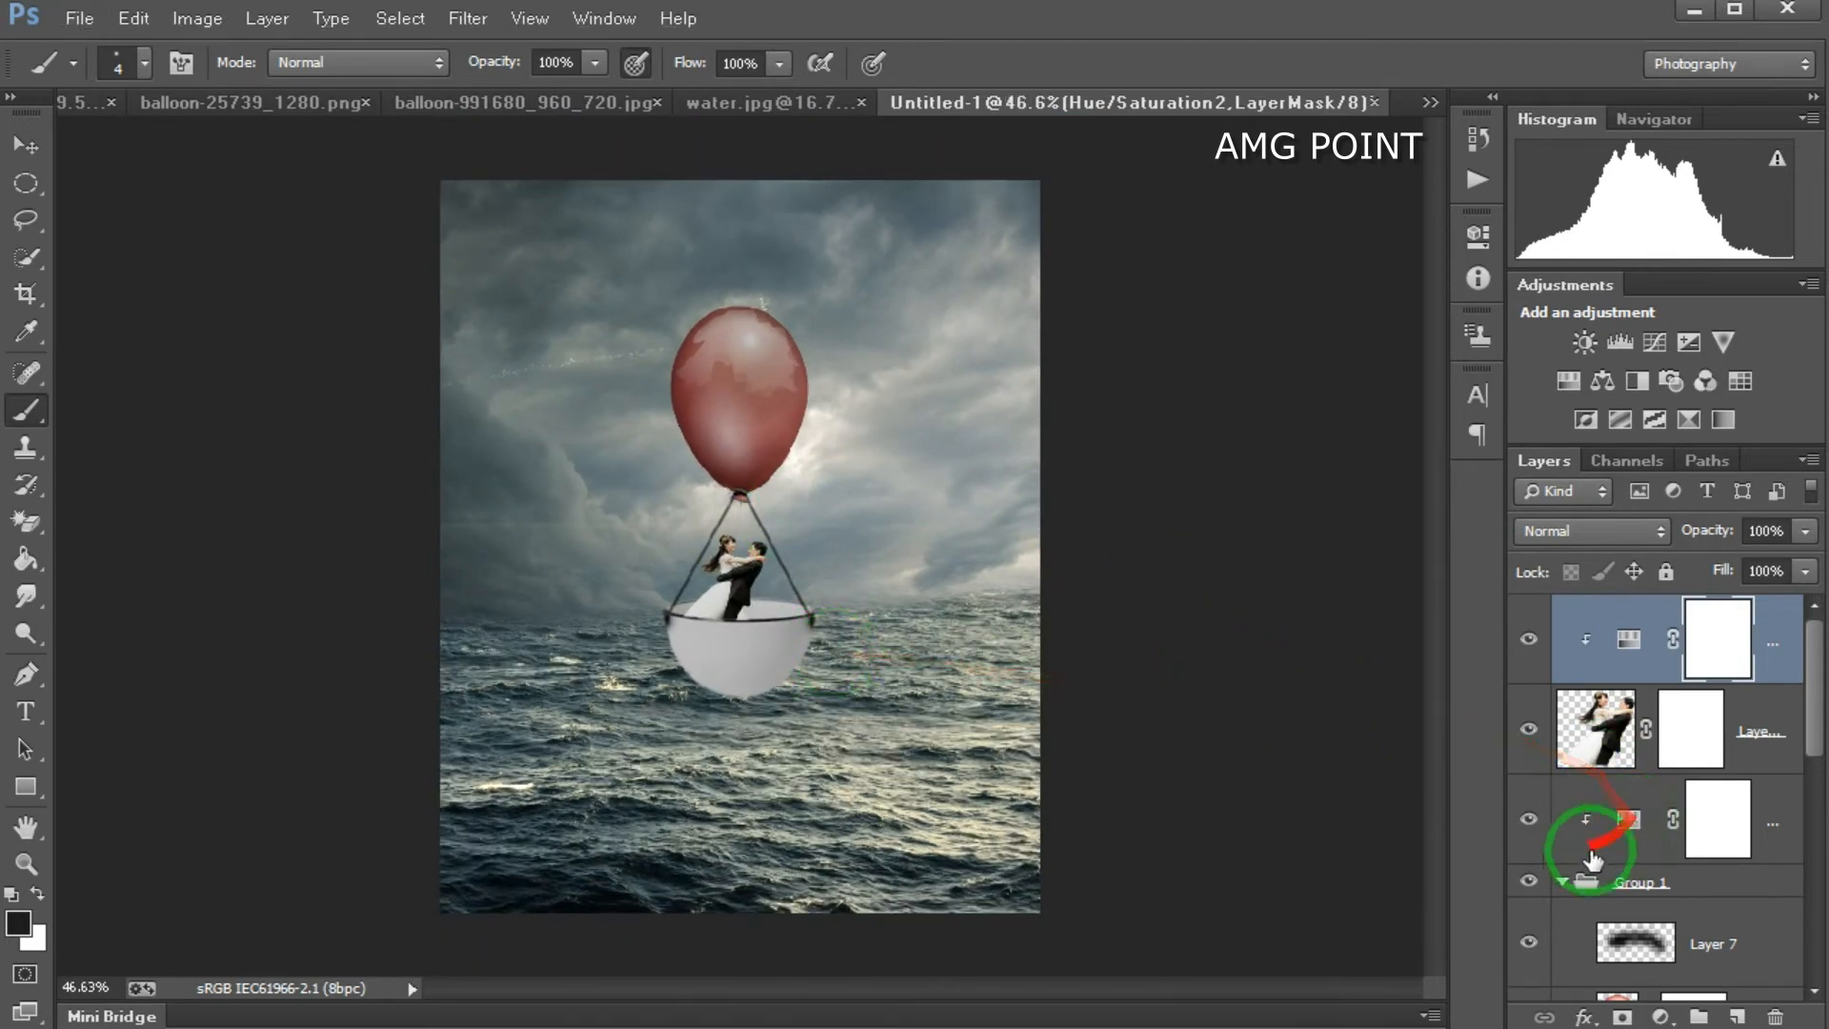
Step: Collapse Group 1, add a new layer directly above the sea layer, and choose a pale yellow foreground color
left_click(1529, 881)
left_click(1529, 881)
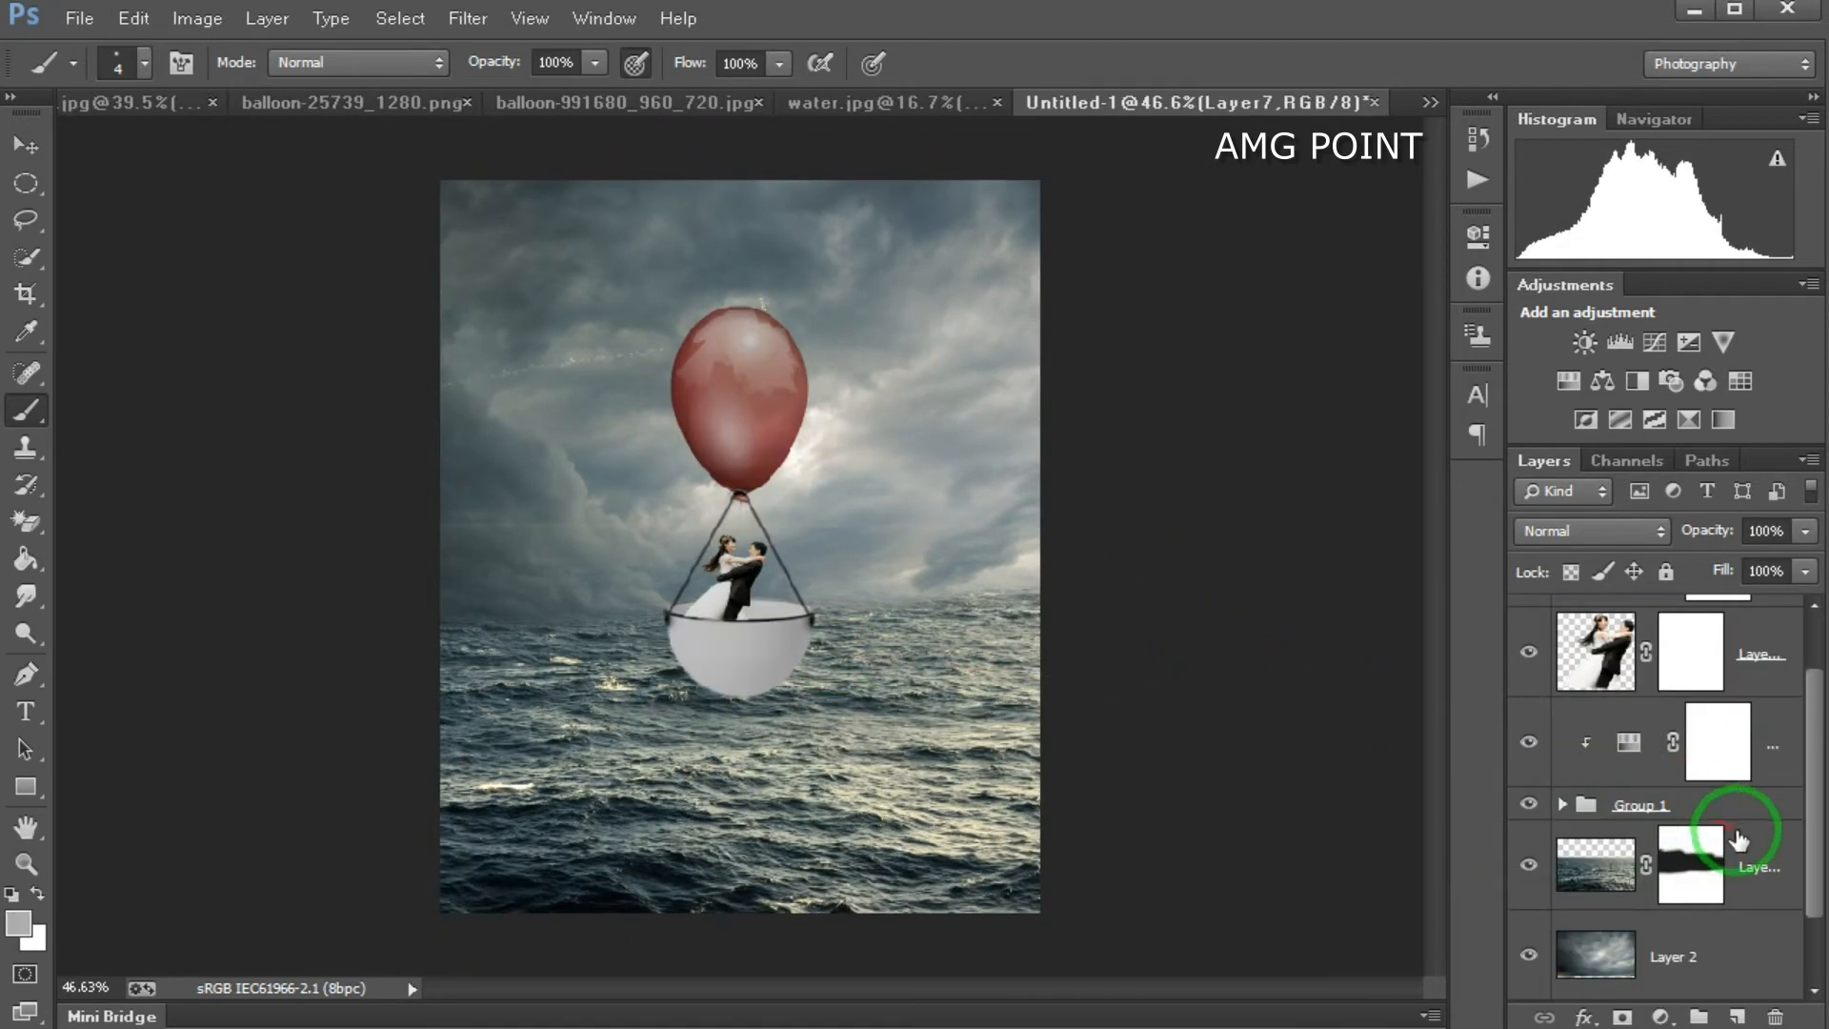
left_click(1748, 877)
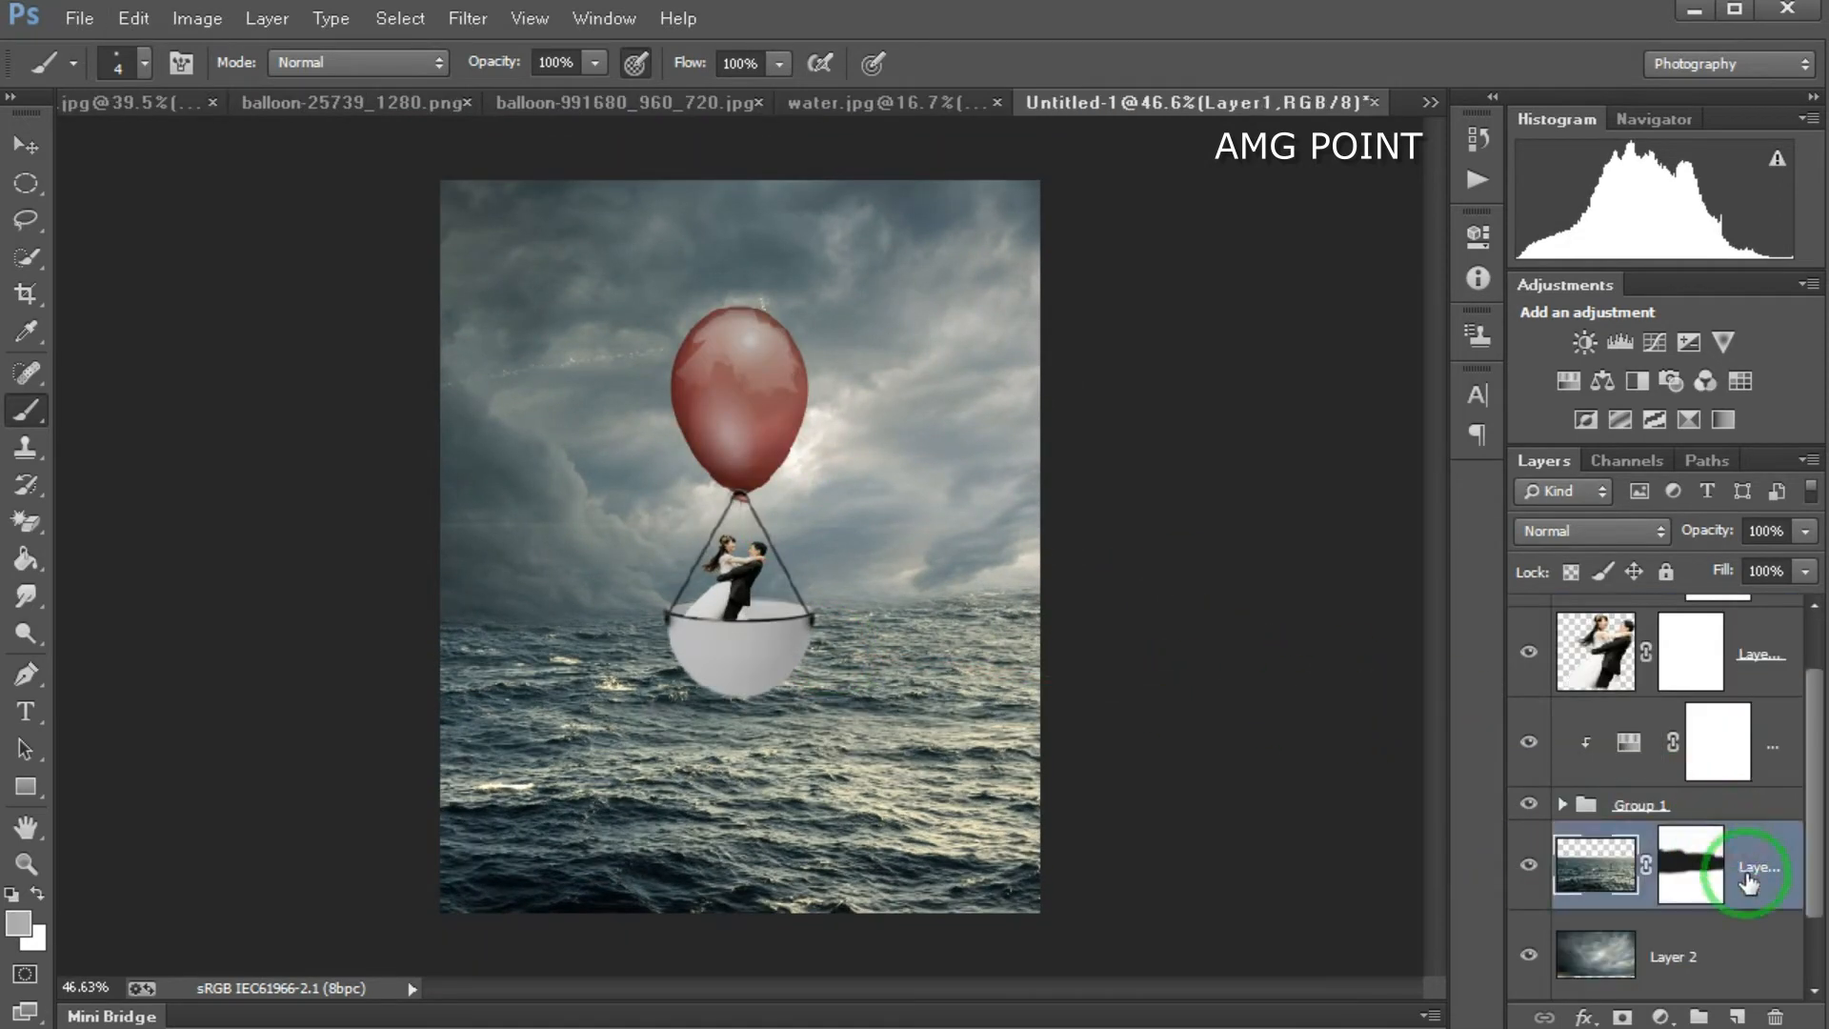
left_click(1740, 1016)
left_click(18, 922)
left_click_drag(1457, 476, 1454, 425)
left_click_drag(1450, 426, 1451, 421)
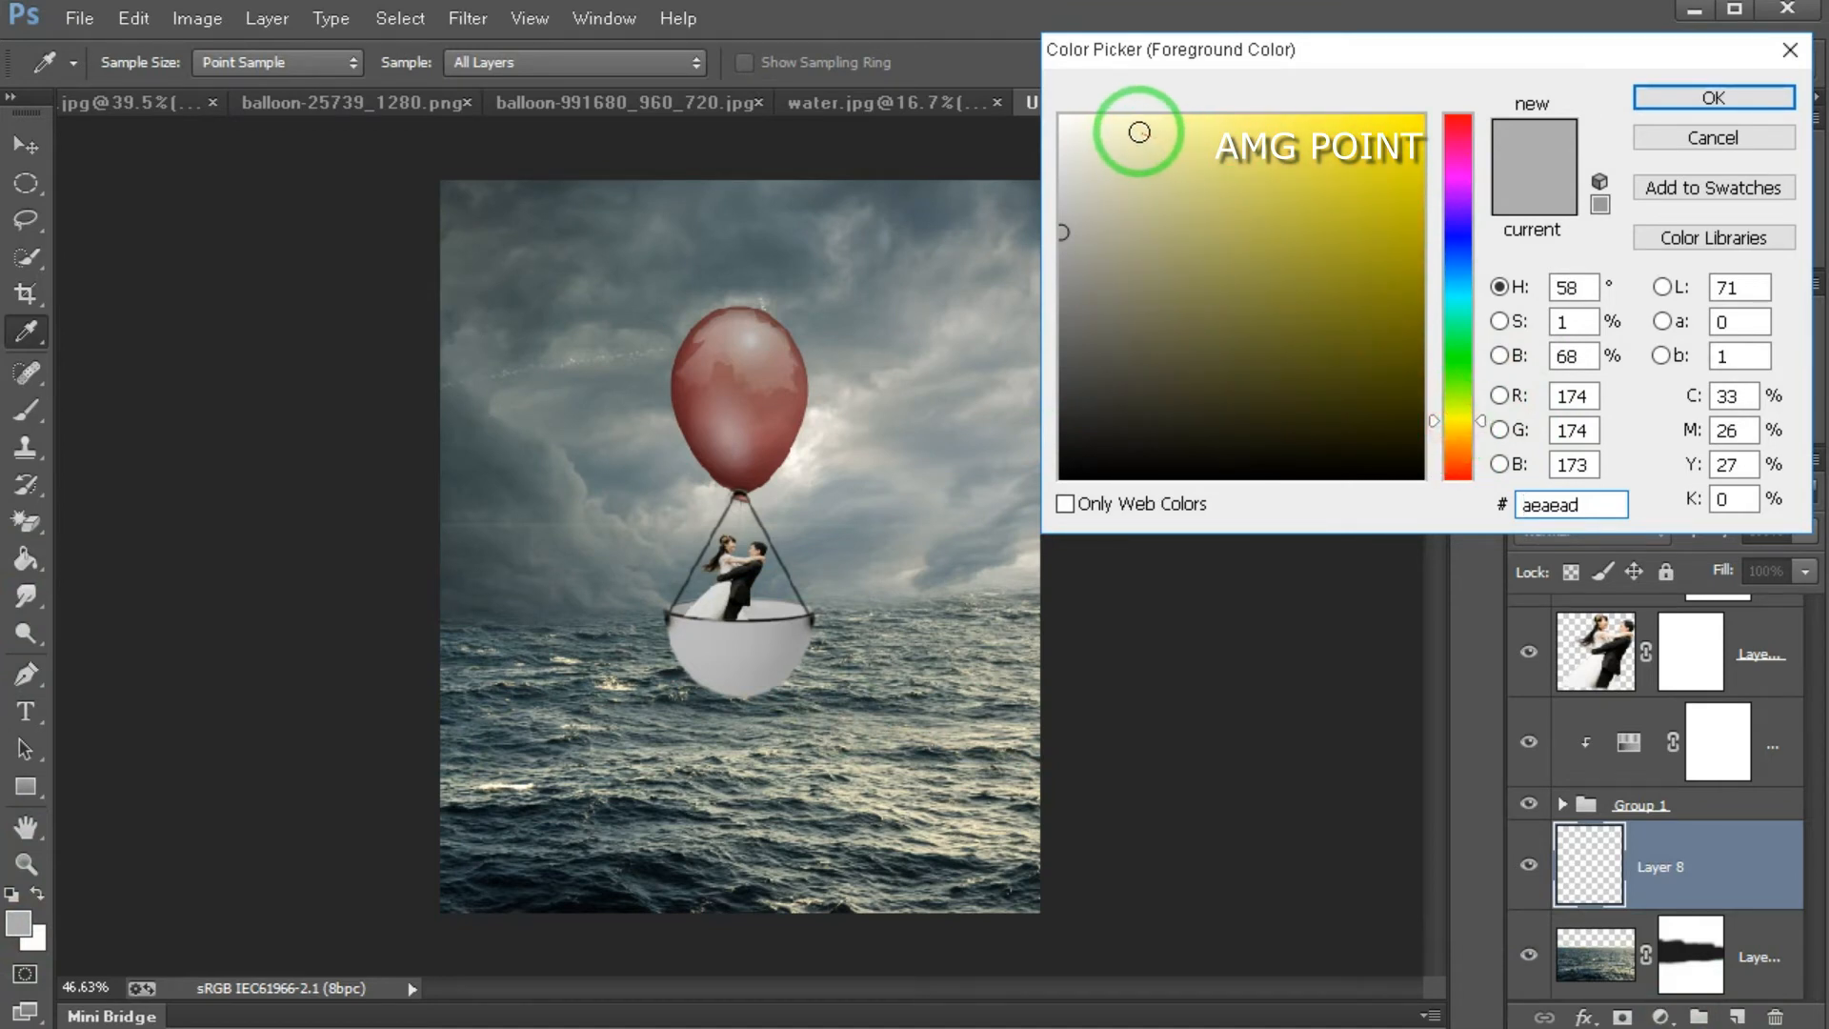
left_click(1136, 127)
left_click(1713, 97)
Step: Paint a soft pale yellow glow behind the balloon with a 451 px brush
key("b")
mouse_move(698, 381)
left_mouse_down()
mouse_move(710, 398)
mouse_move(844, 395)
mouse_move(741, 393)
left_mouse_up()
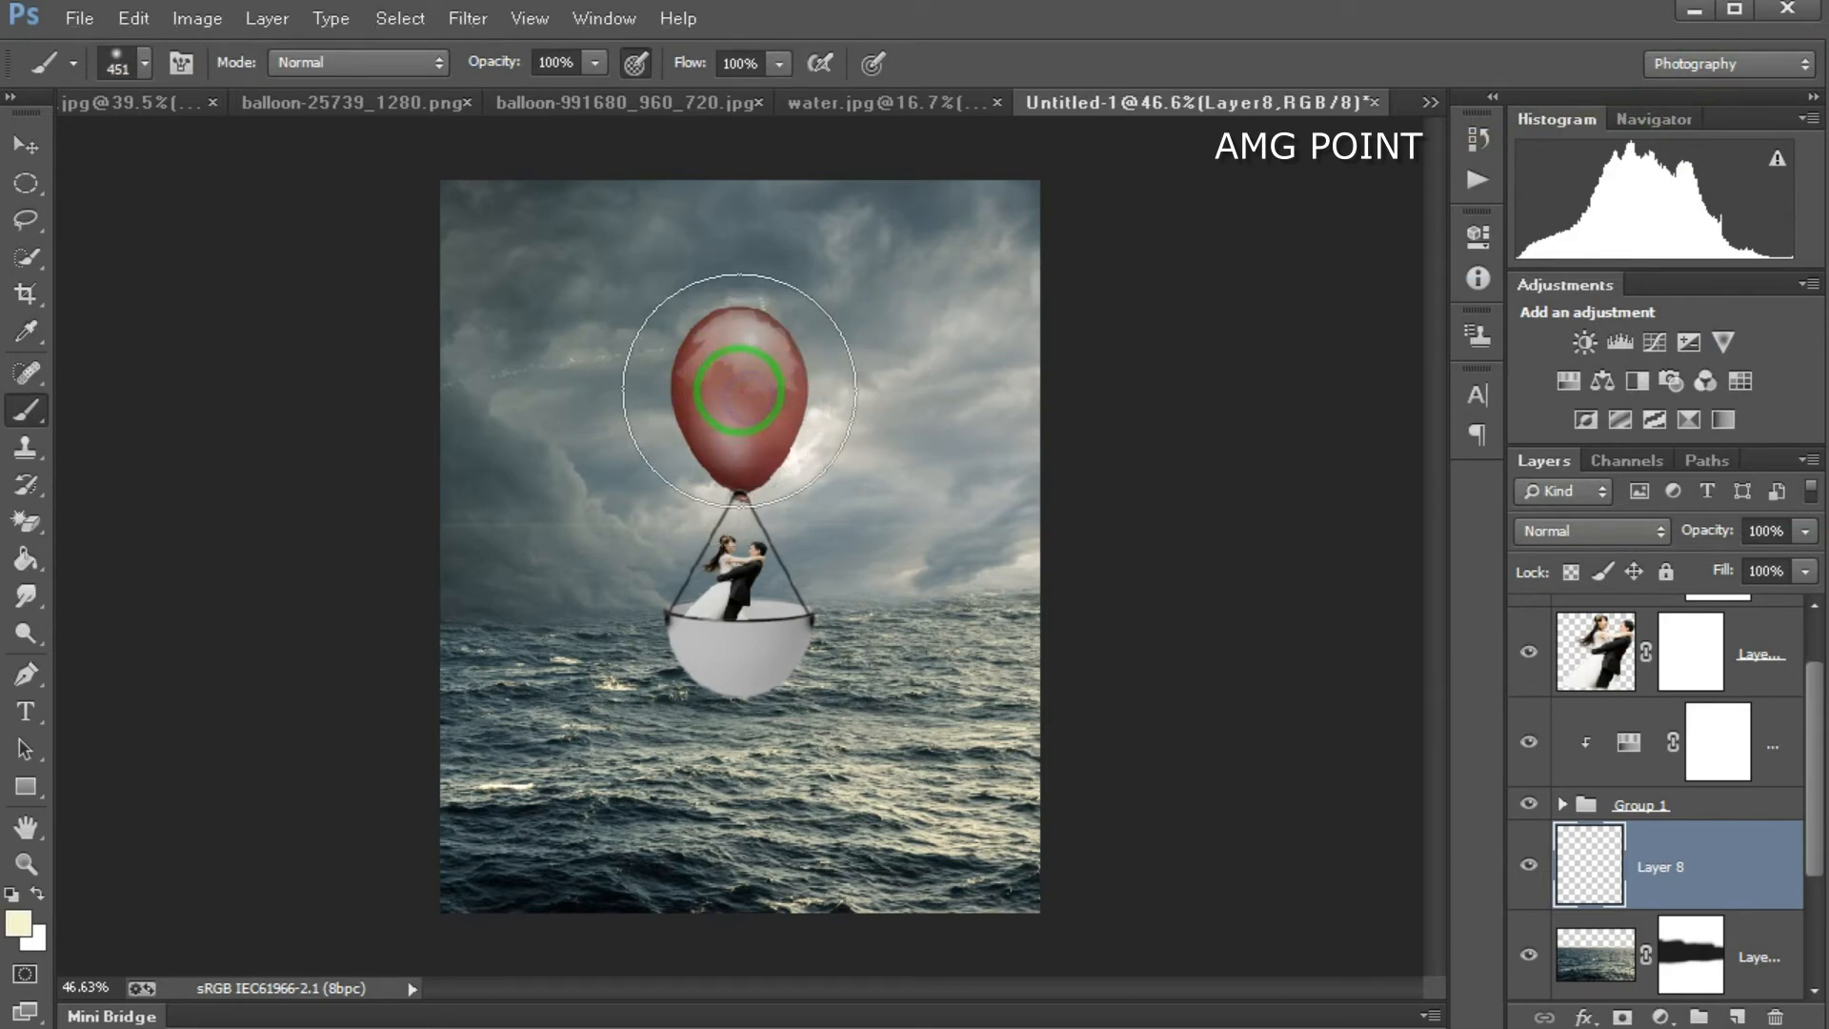
left_click(737, 389)
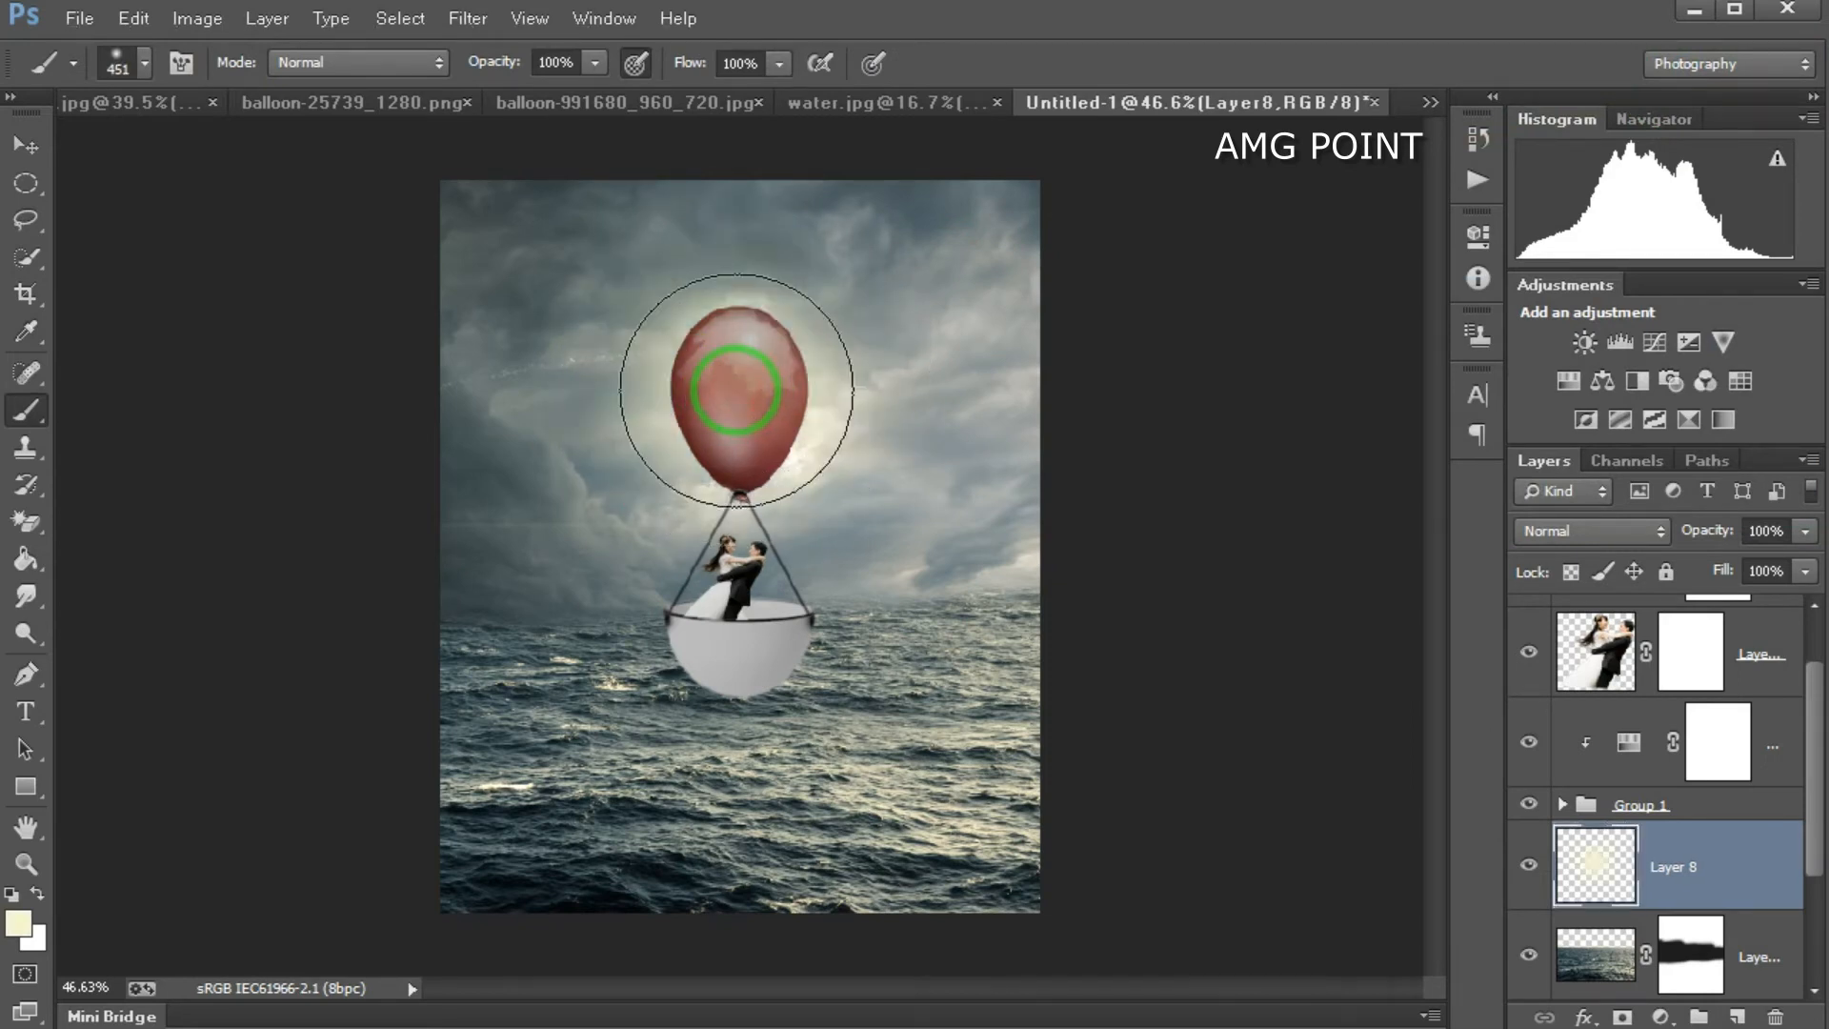
Step: Try Dissolve and Screen blending on the glow layer, and set its blend mode to Lighten
left_click(1608, 521)
left_click(1586, 575)
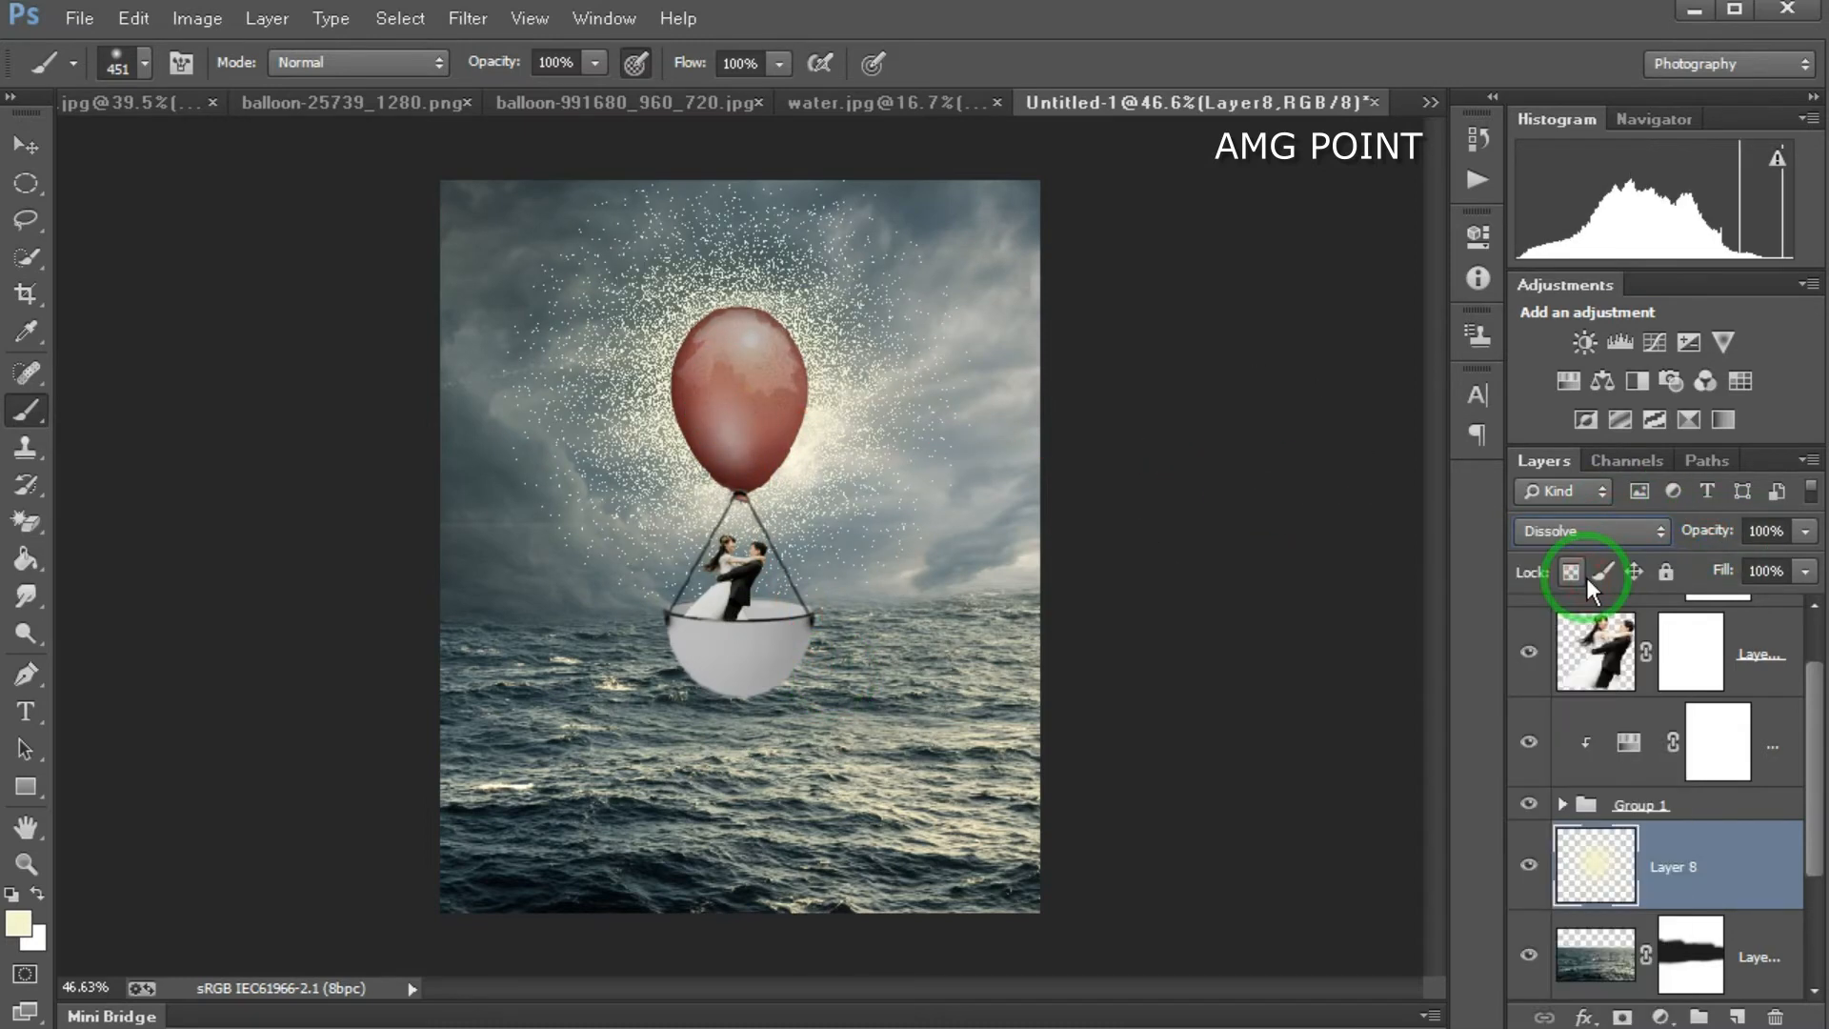
key("Down")
key("Down")
key("Down")
key("Down")
key("Down")
key("Down")
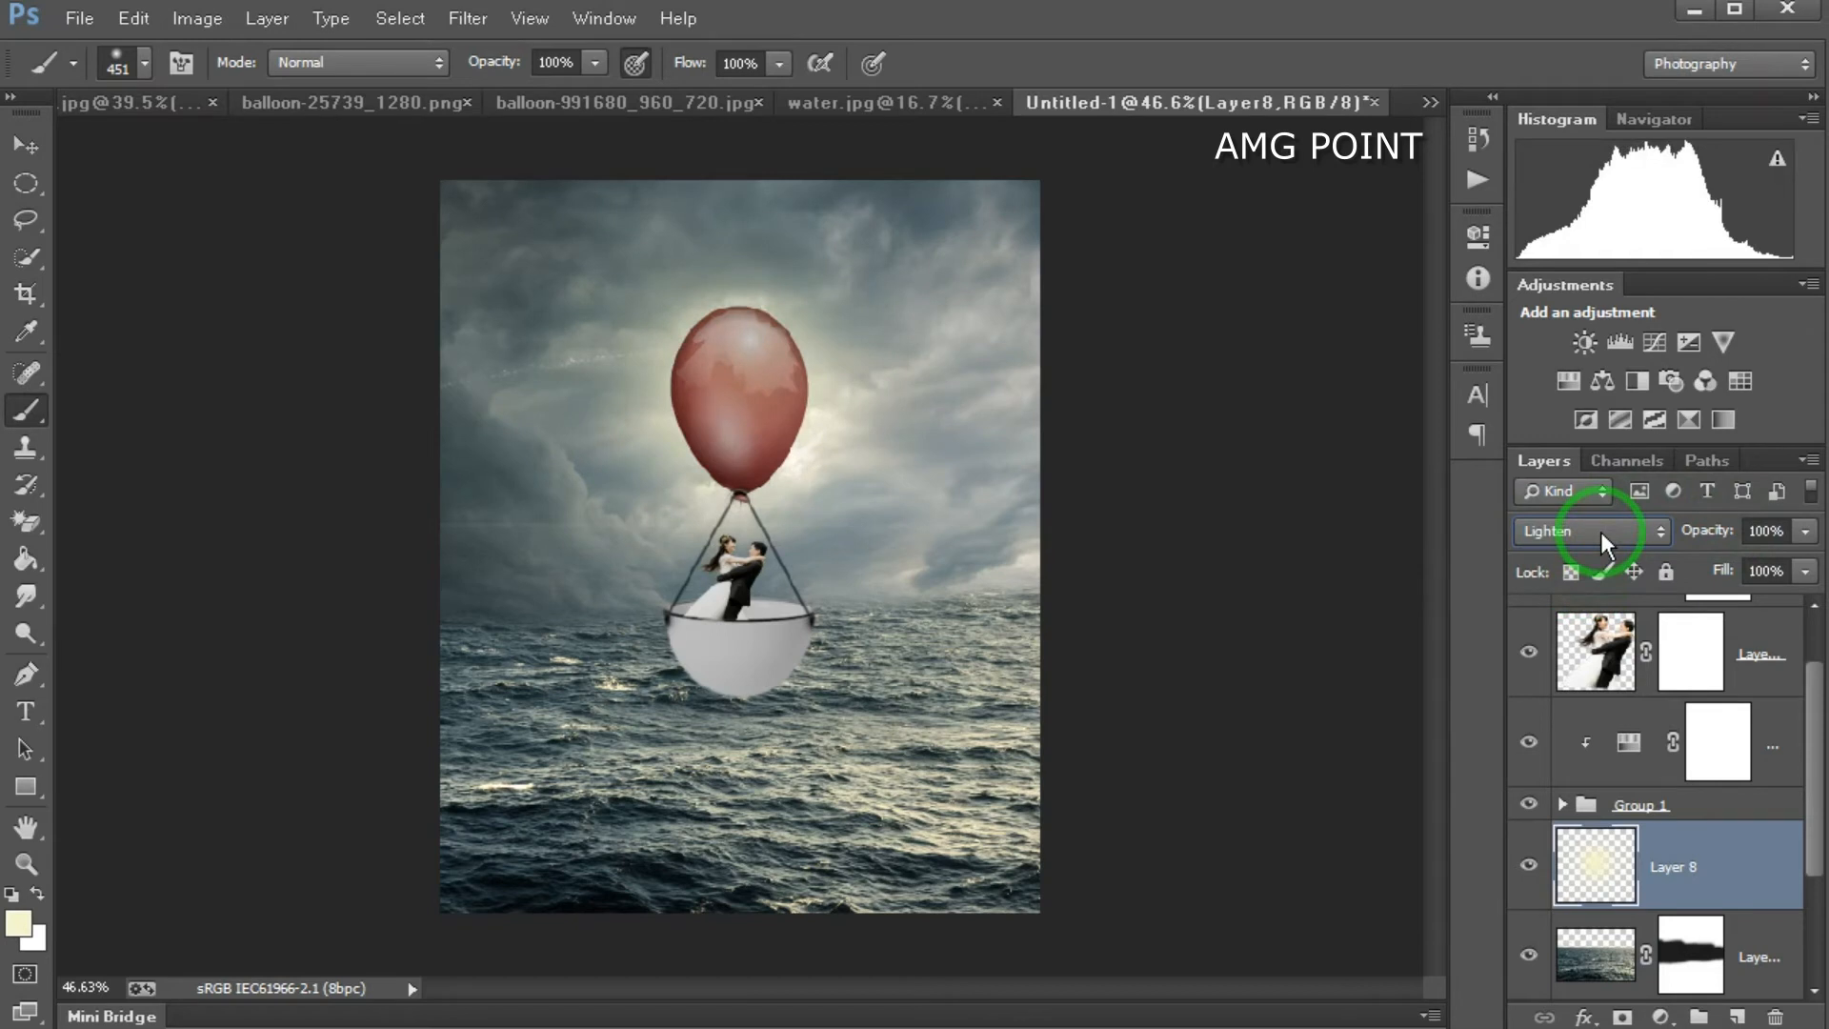
left_click(1600, 532)
left_click(1553, 798)
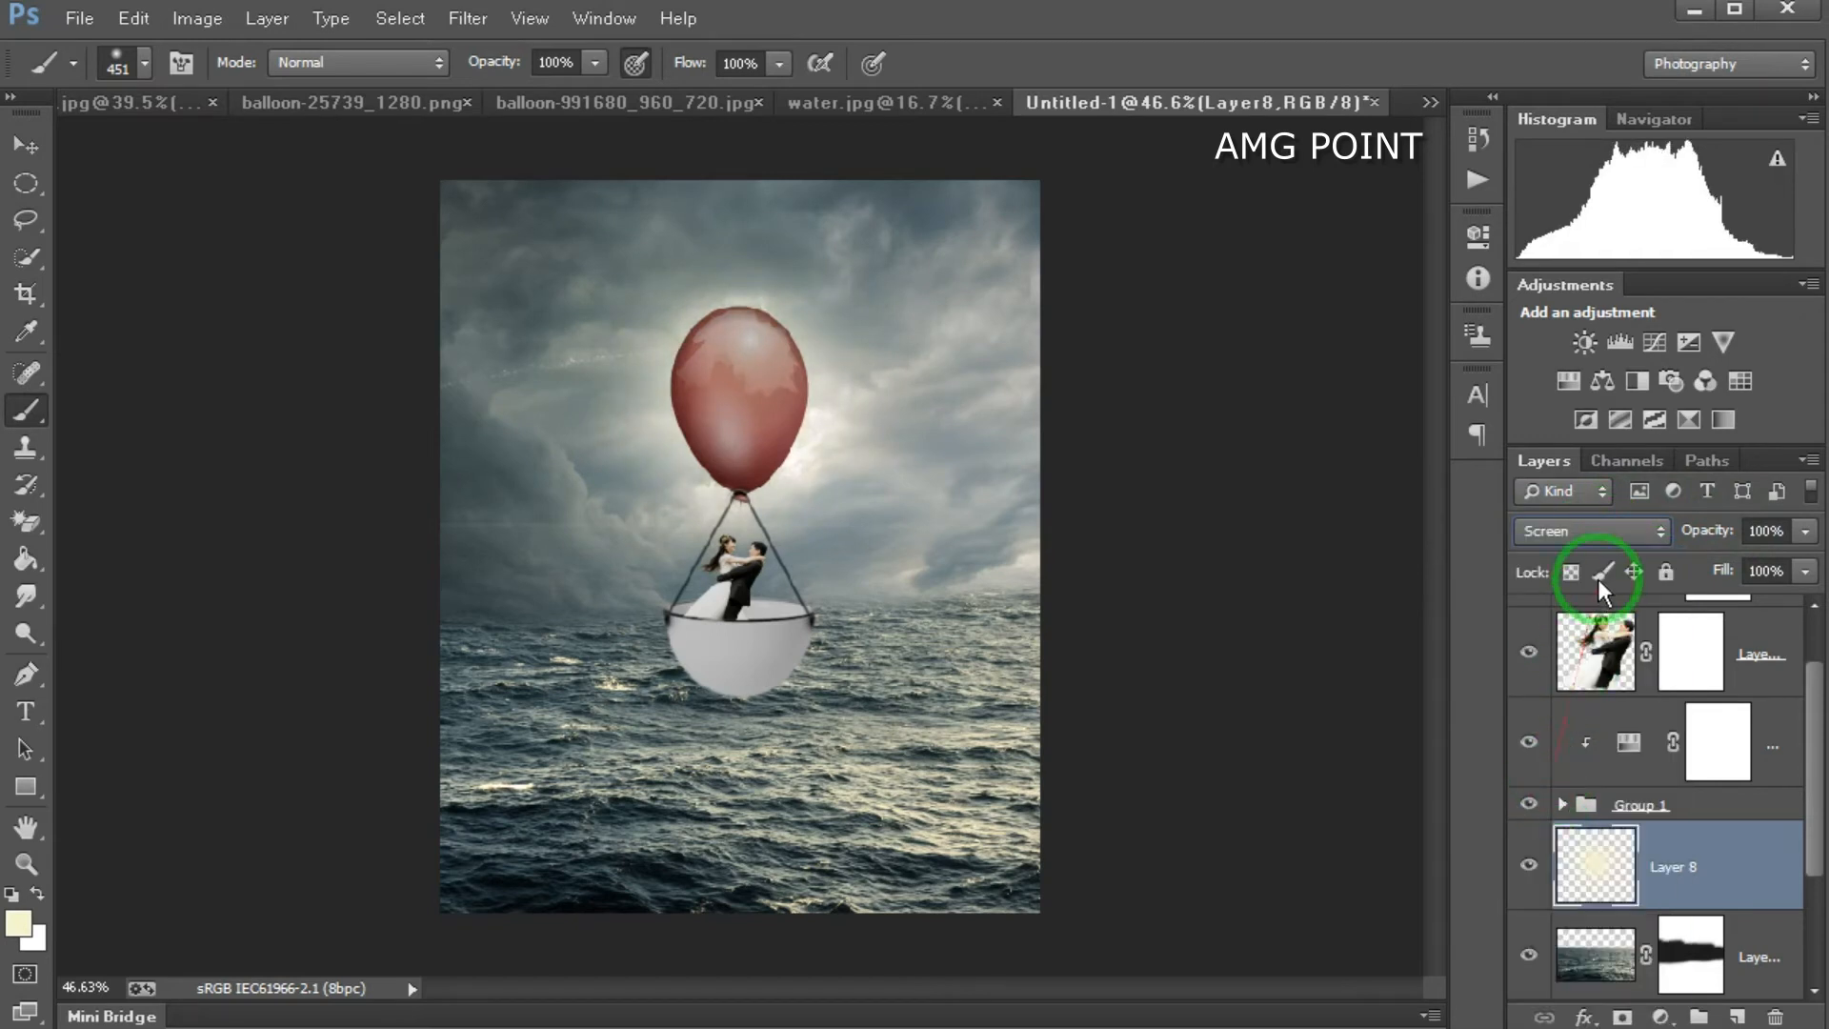
left_click(1591, 531)
left_click(1551, 749)
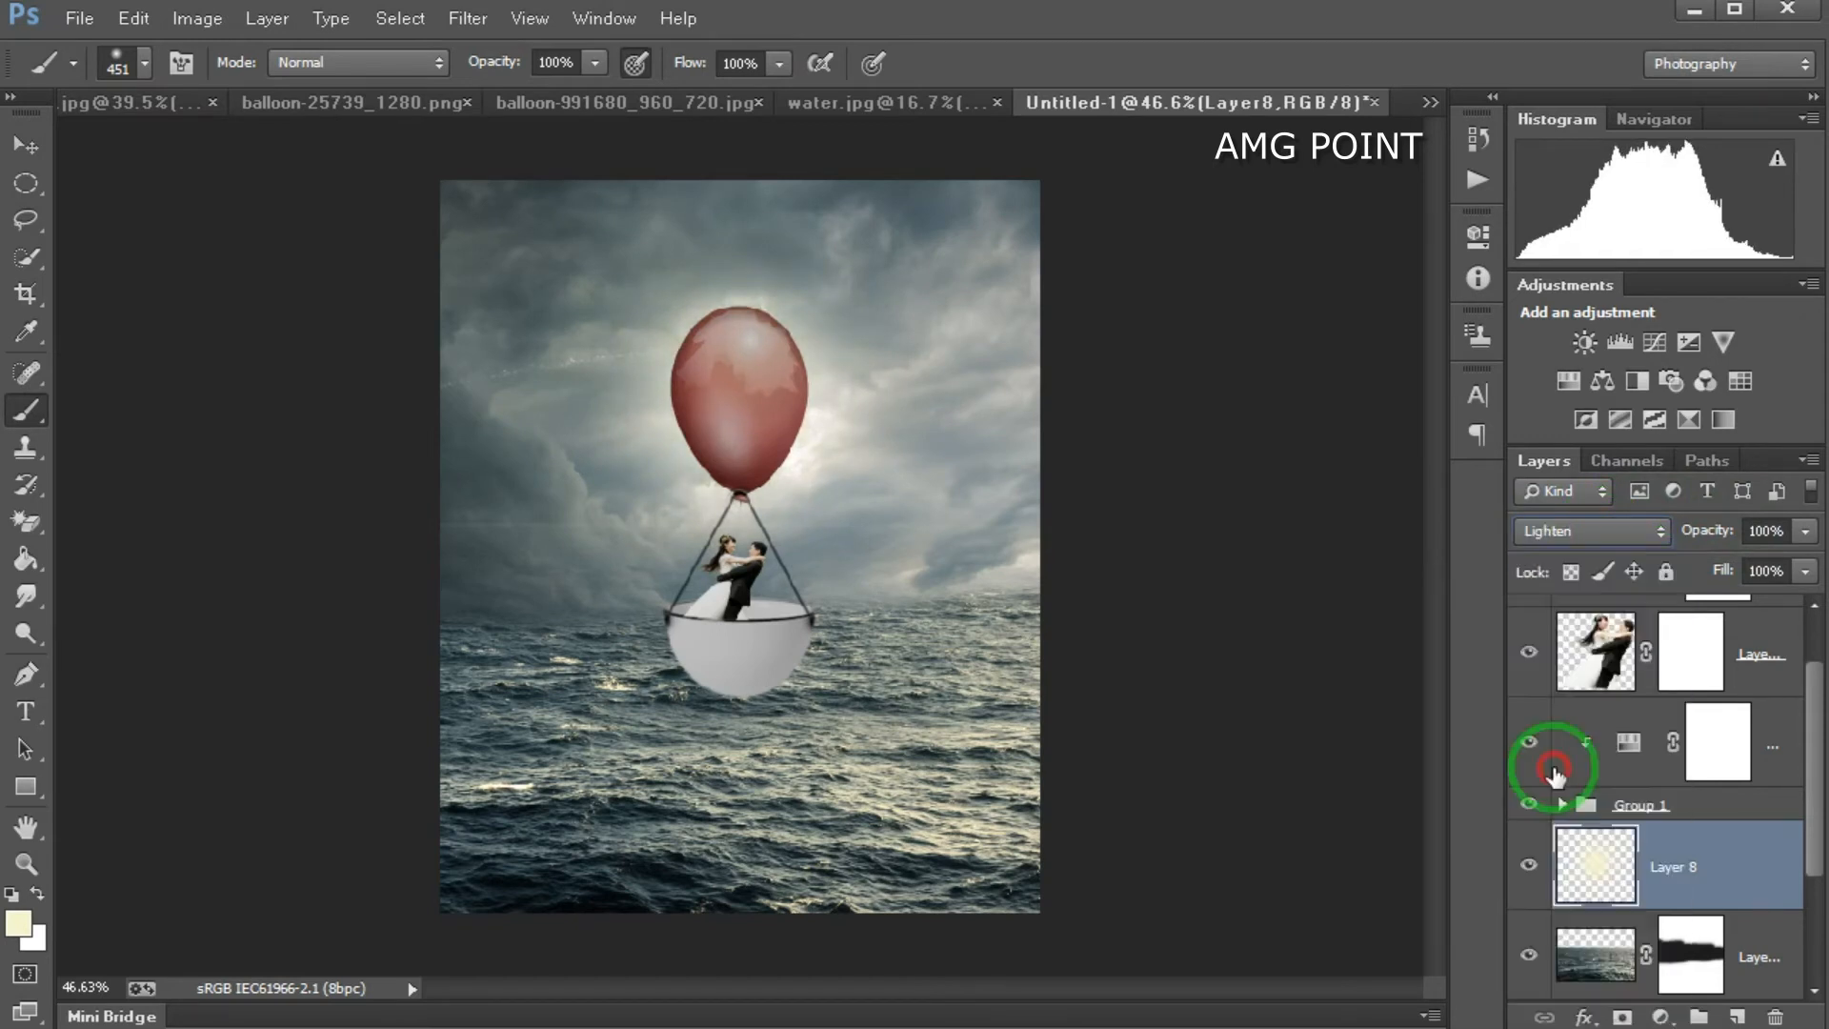
Step: Strengthen and widen the glow around the balloon with more soft brush dabs on the glow layer
left_click(730, 391)
left_click(743, 391)
left_click(624, 410)
left_click(1676, 846)
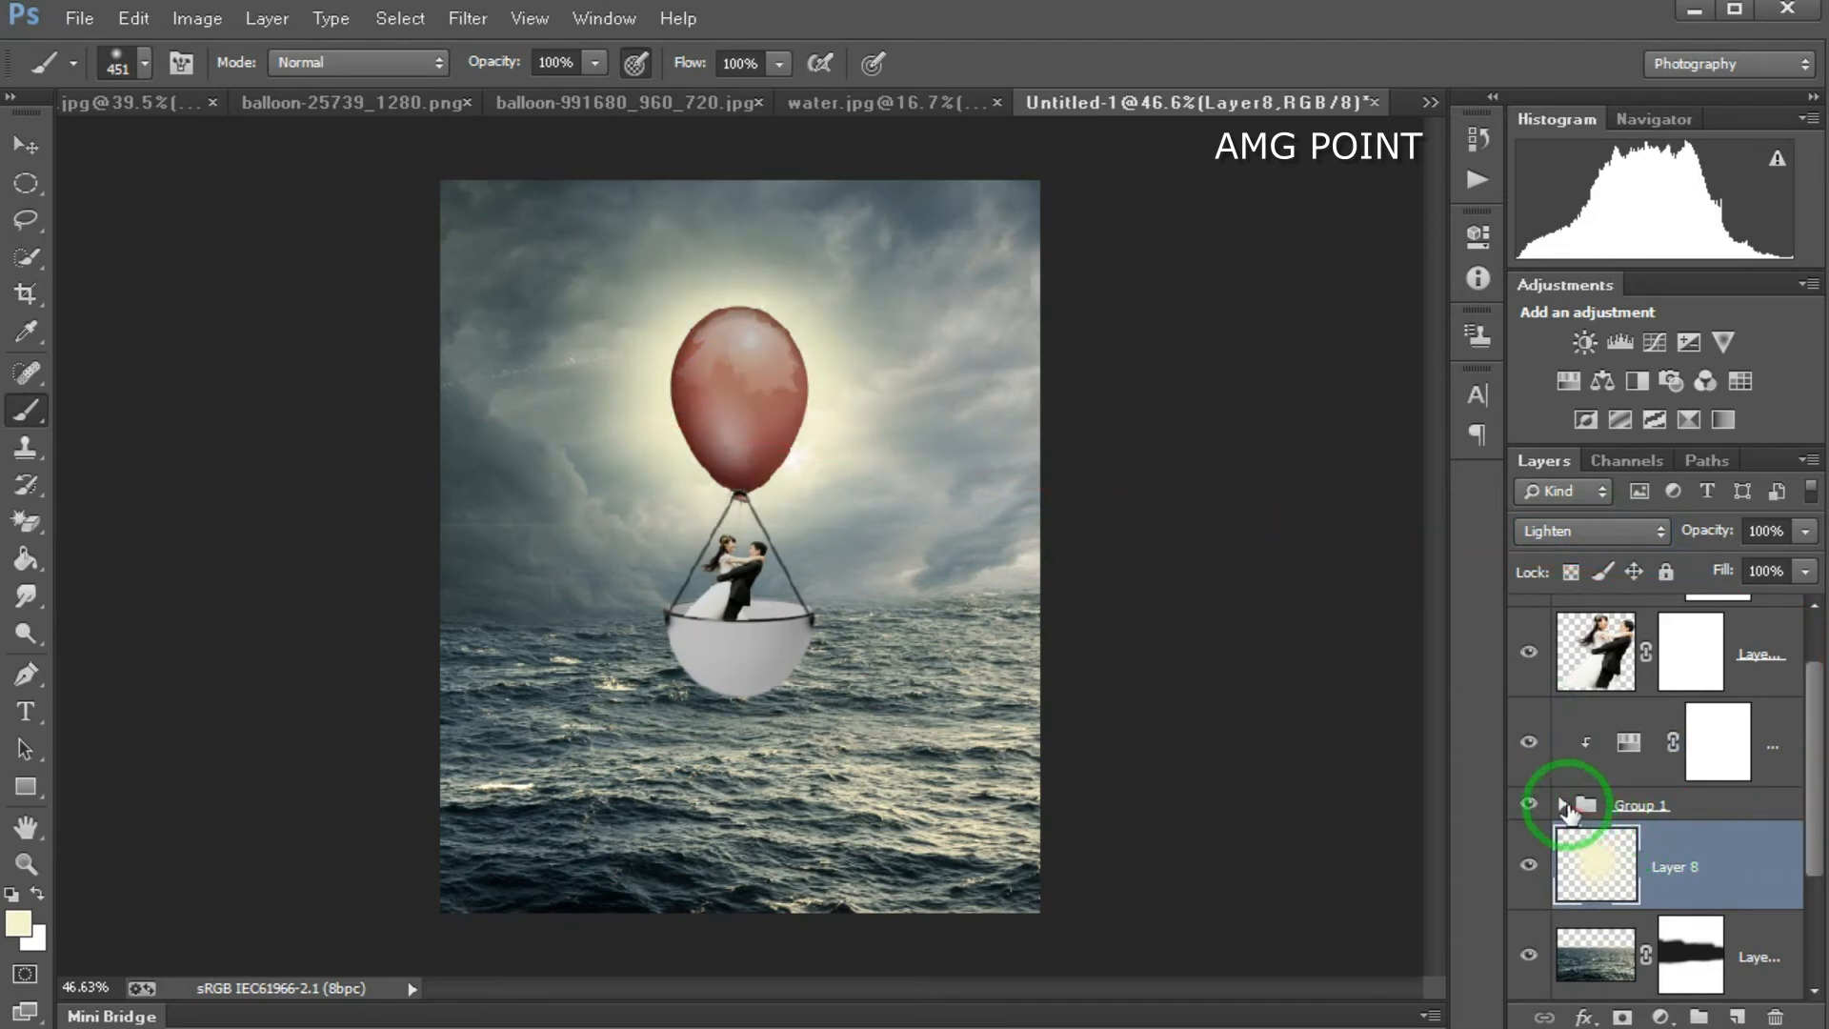
Step: Expand Group 1 and add a new layer above the balloon layer, clipped to it
left_click(1563, 805)
scroll(1661, 854, "down", 1)
left_click(1615, 867)
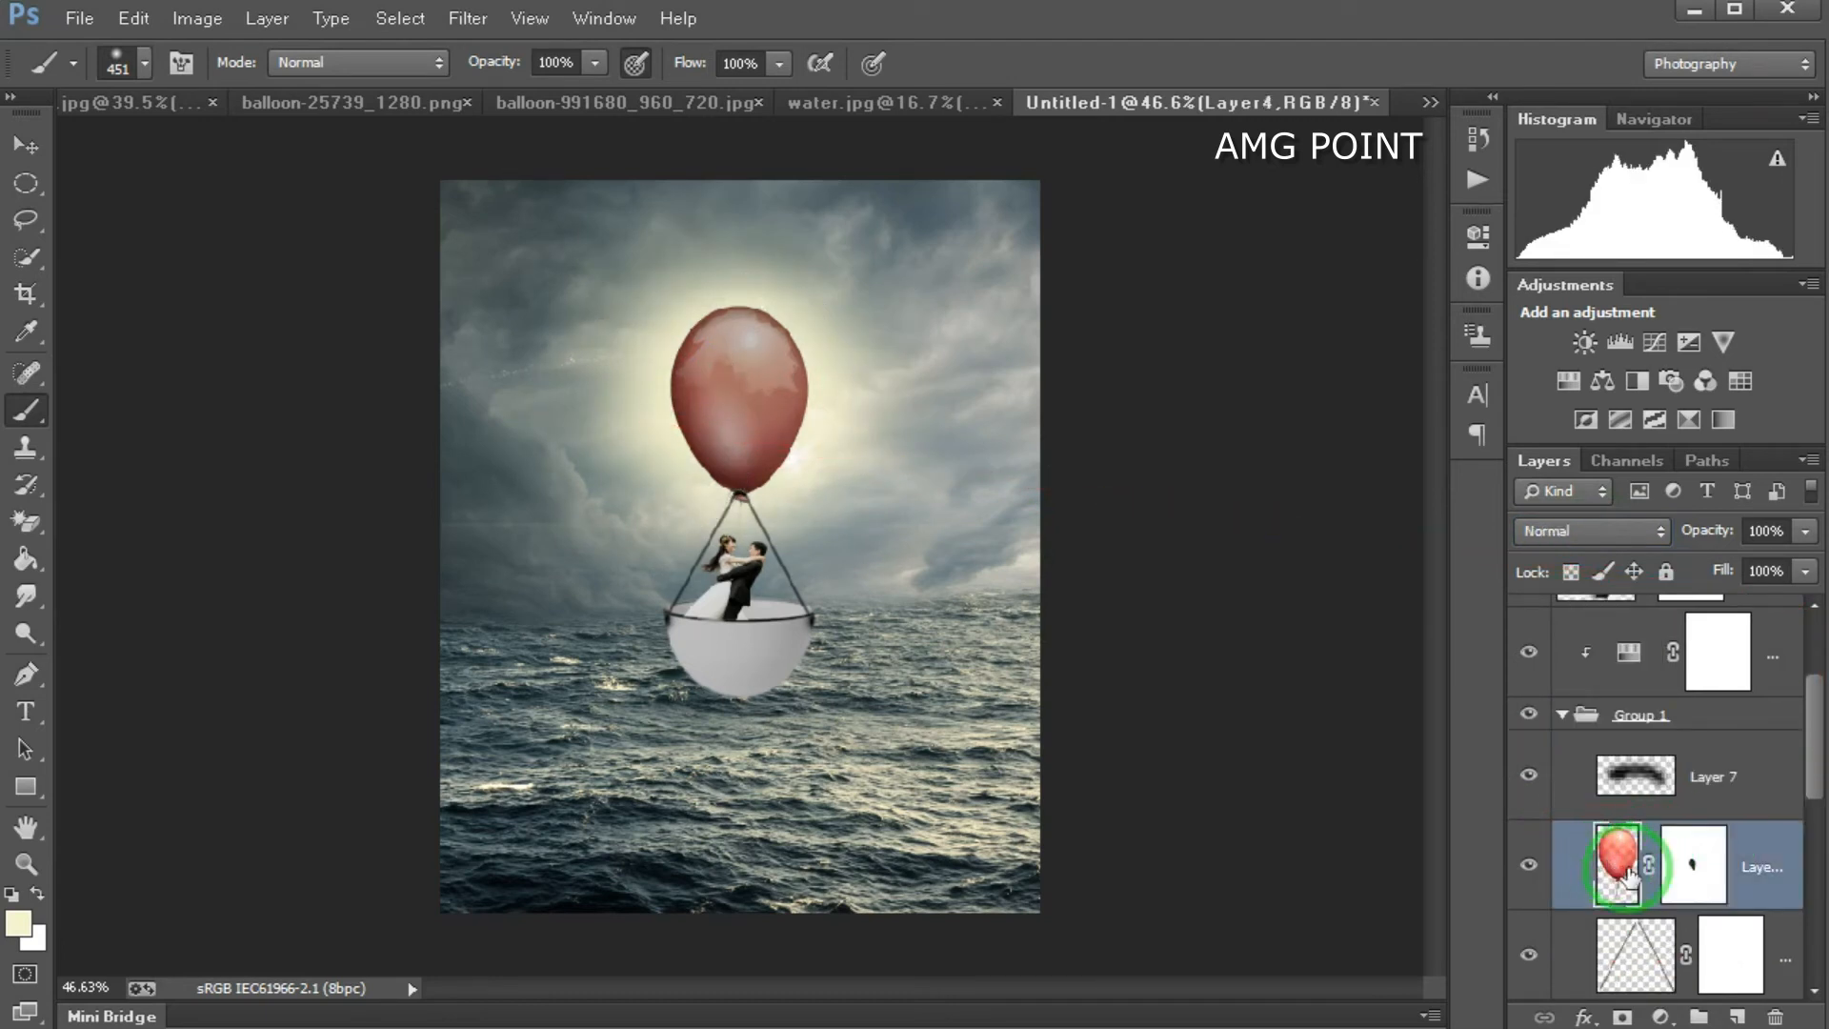
left_click(1737, 1016)
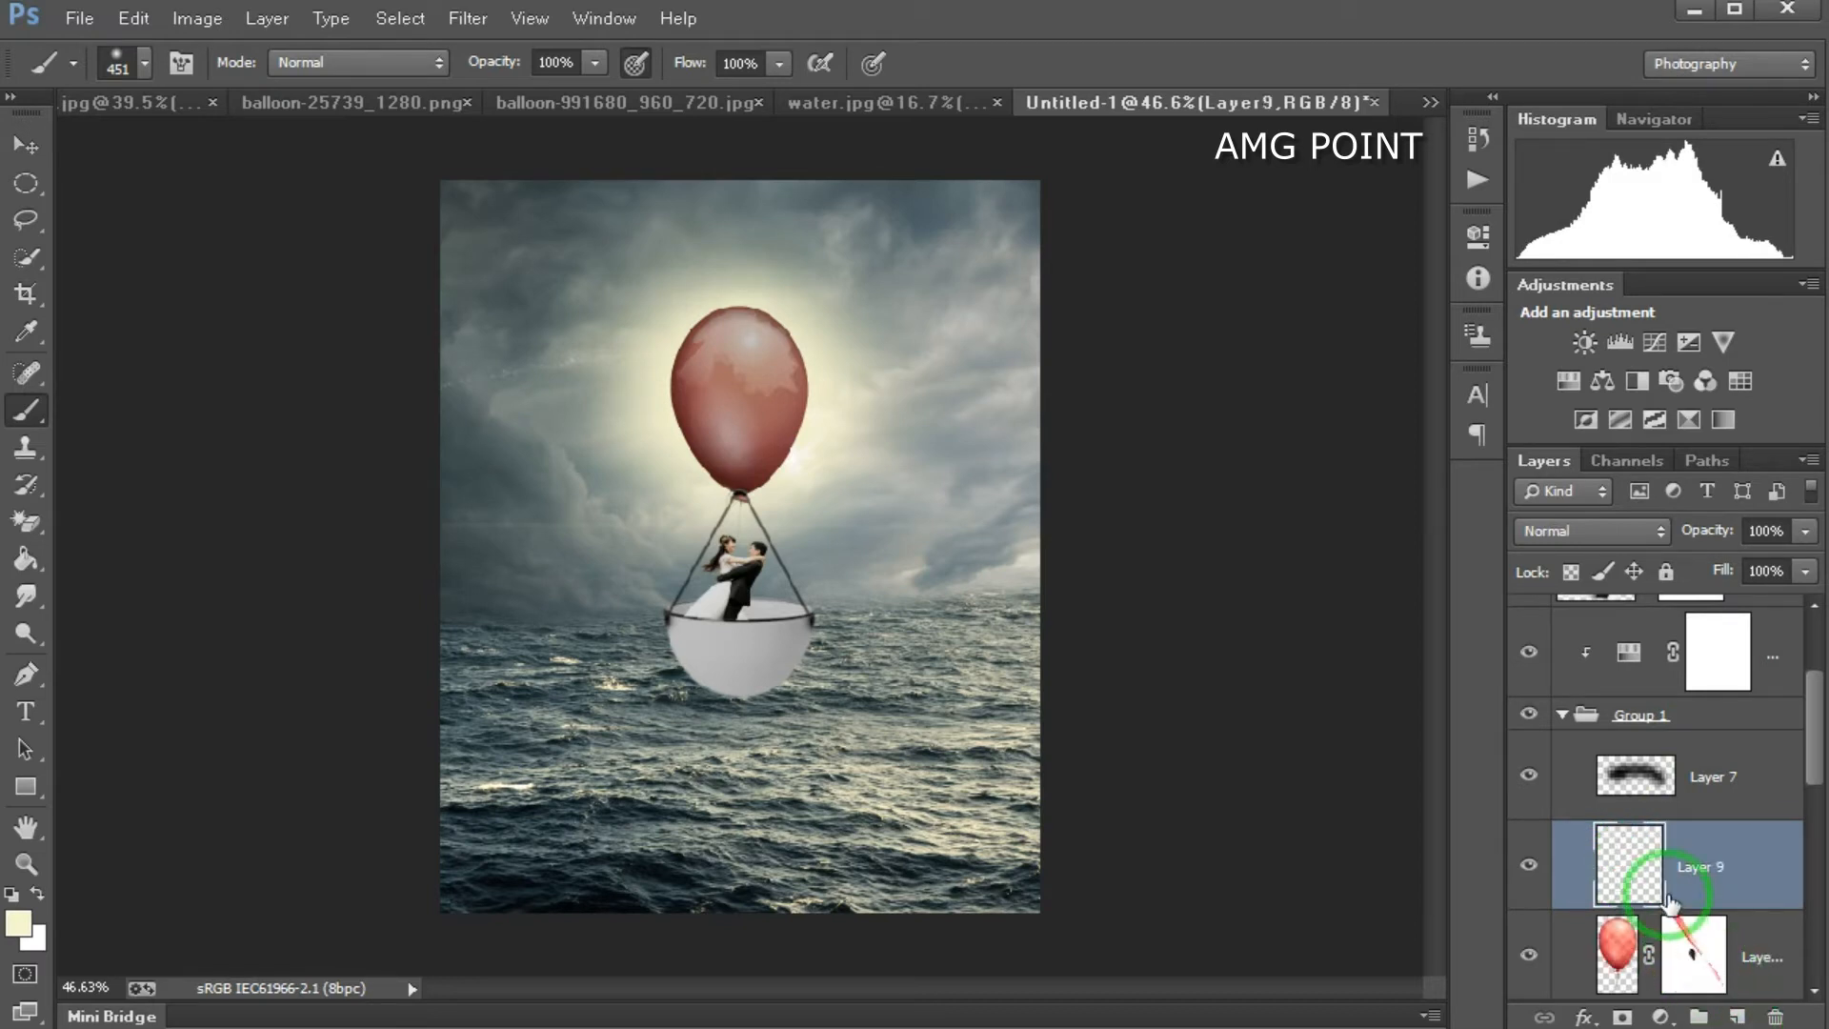
right_click(1715, 862)
left_click(1555, 596)
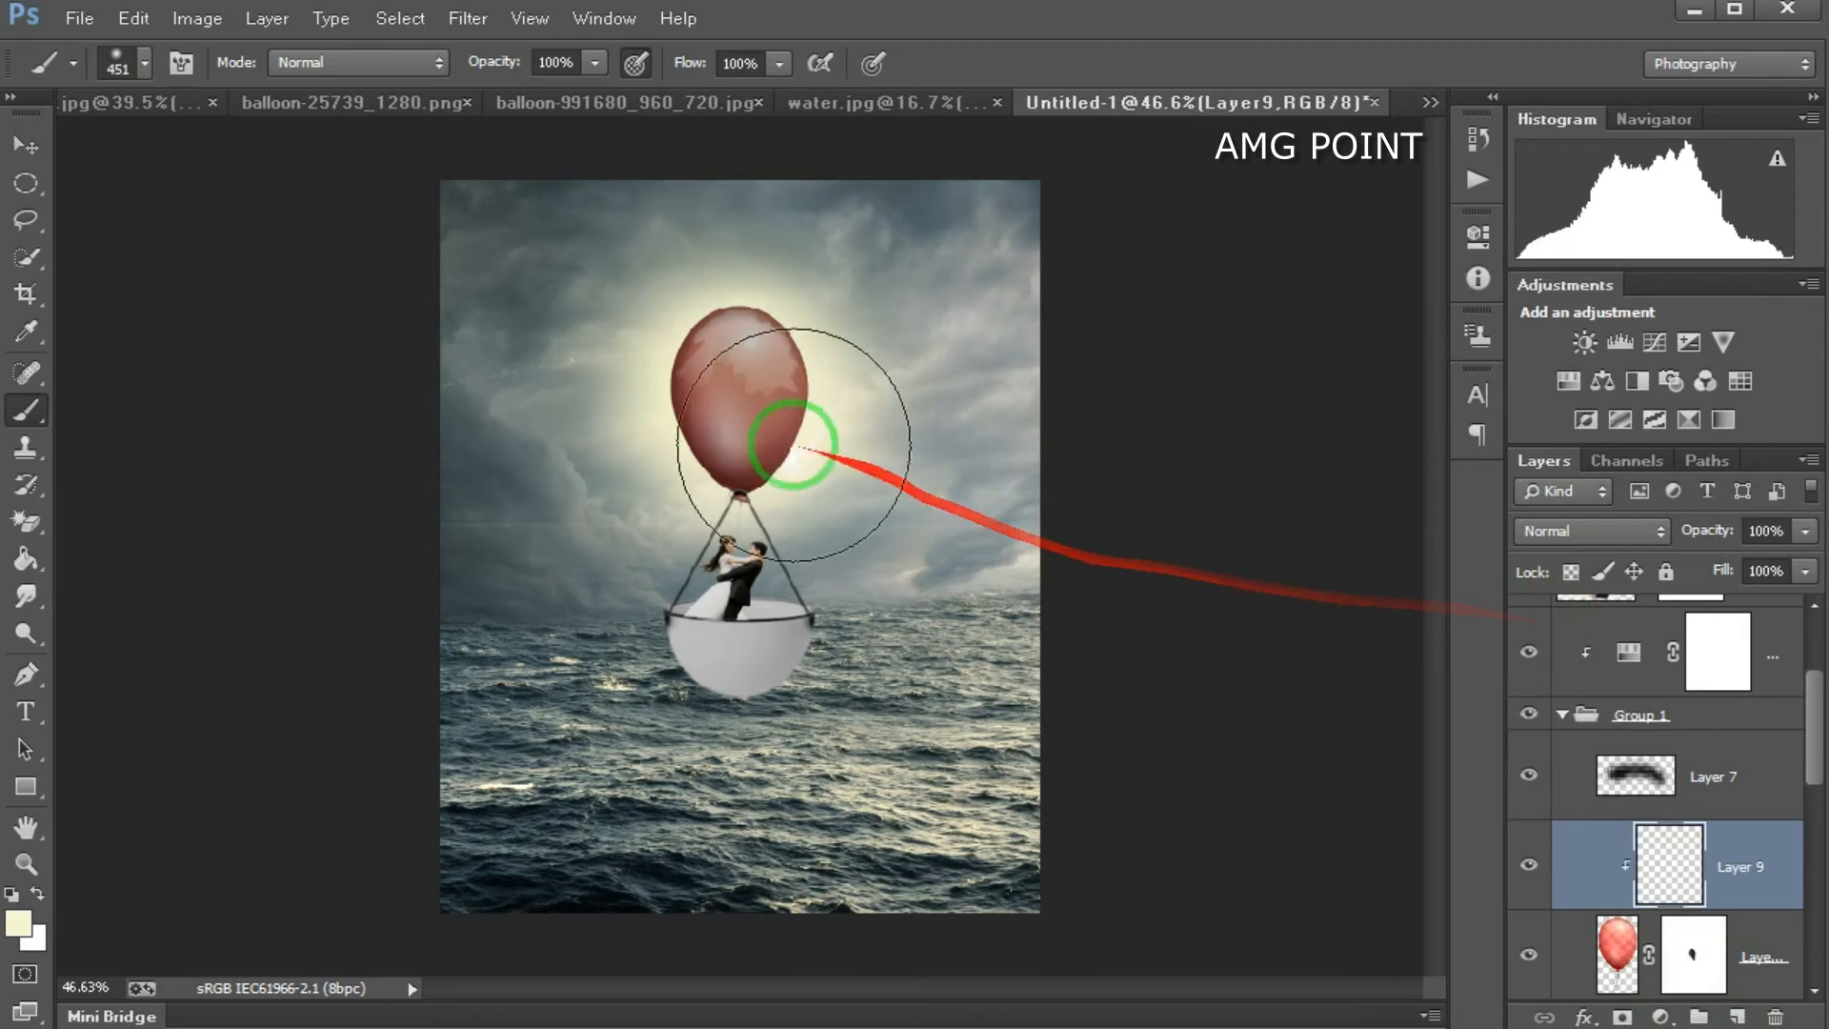
Step: Paint pale yellow rim light along the balloon's sides and top with an 84 px soft brush
scroll(705, 404, "up", 5)
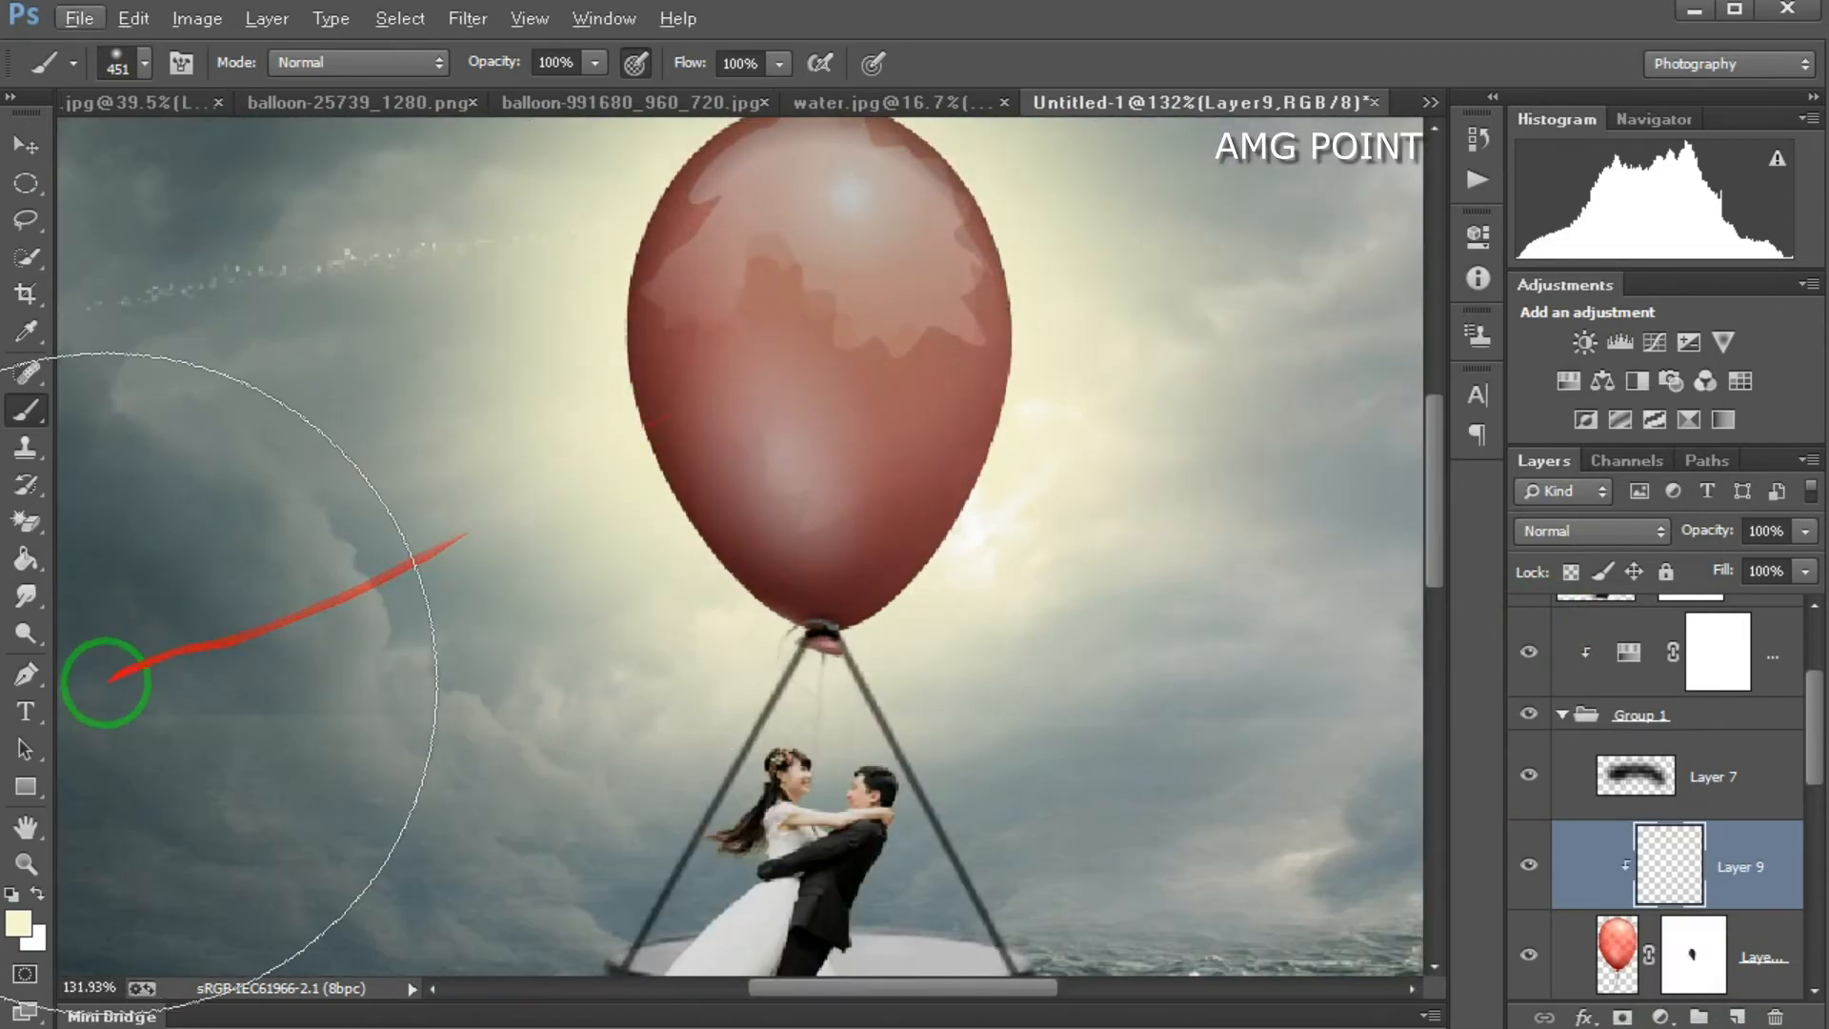
left_click_drag(514, 436, 169, 487)
scroll(371, 479, "up", 5)
scroll(624, 408, "up", 1)
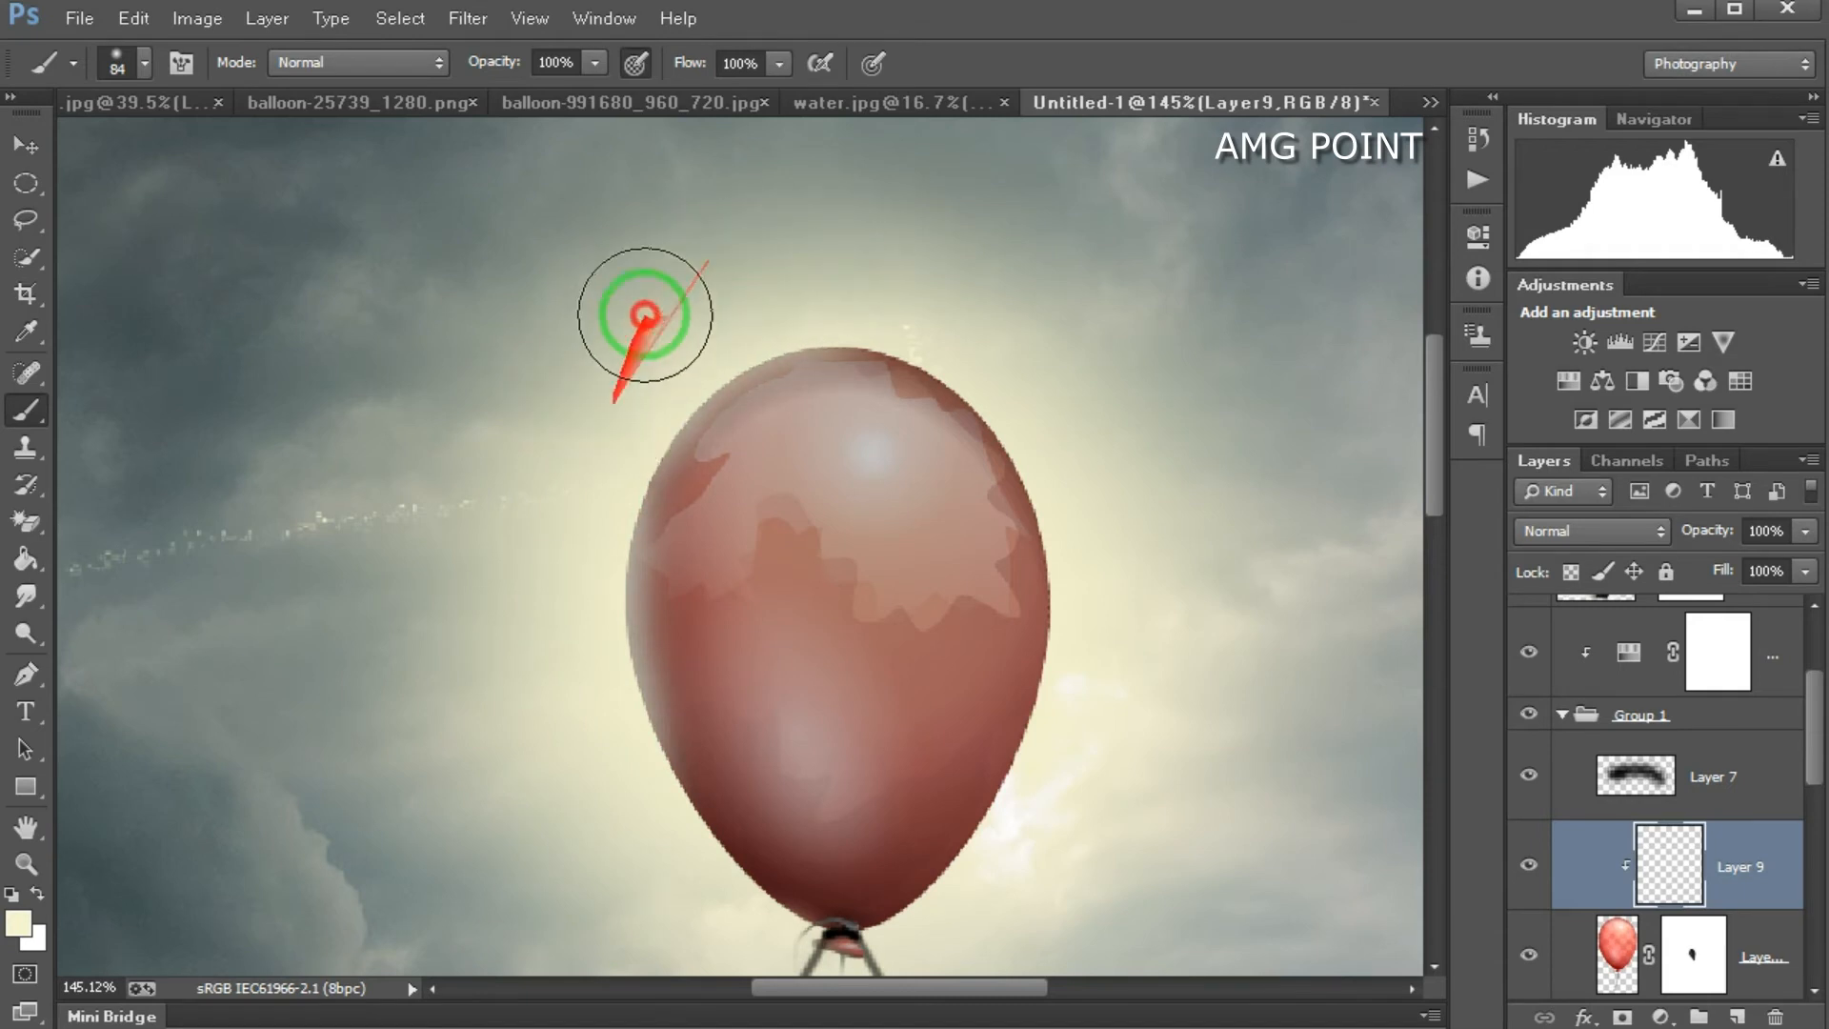
mouse_move(526, 540)
left_mouse_down()
mouse_move(1001, 266)
mouse_move(1088, 354)
mouse_move(902, 295)
left_mouse_up()
mouse_move(1084, 533)
left_mouse_down()
mouse_move(1115, 645)
mouse_move(1094, 820)
mouse_move(1049, 845)
mouse_move(1198, 764)
left_mouse_up()
left_click(1168, 735)
left_click(1124, 685)
mouse_move(1124, 685)
left_mouse_down()
mouse_move(1110, 754)
mouse_move(1114, 514)
mouse_move(1081, 419)
mouse_move(1004, 325)
mouse_move(868, 244)
mouse_move(752, 233)
left_mouse_up()
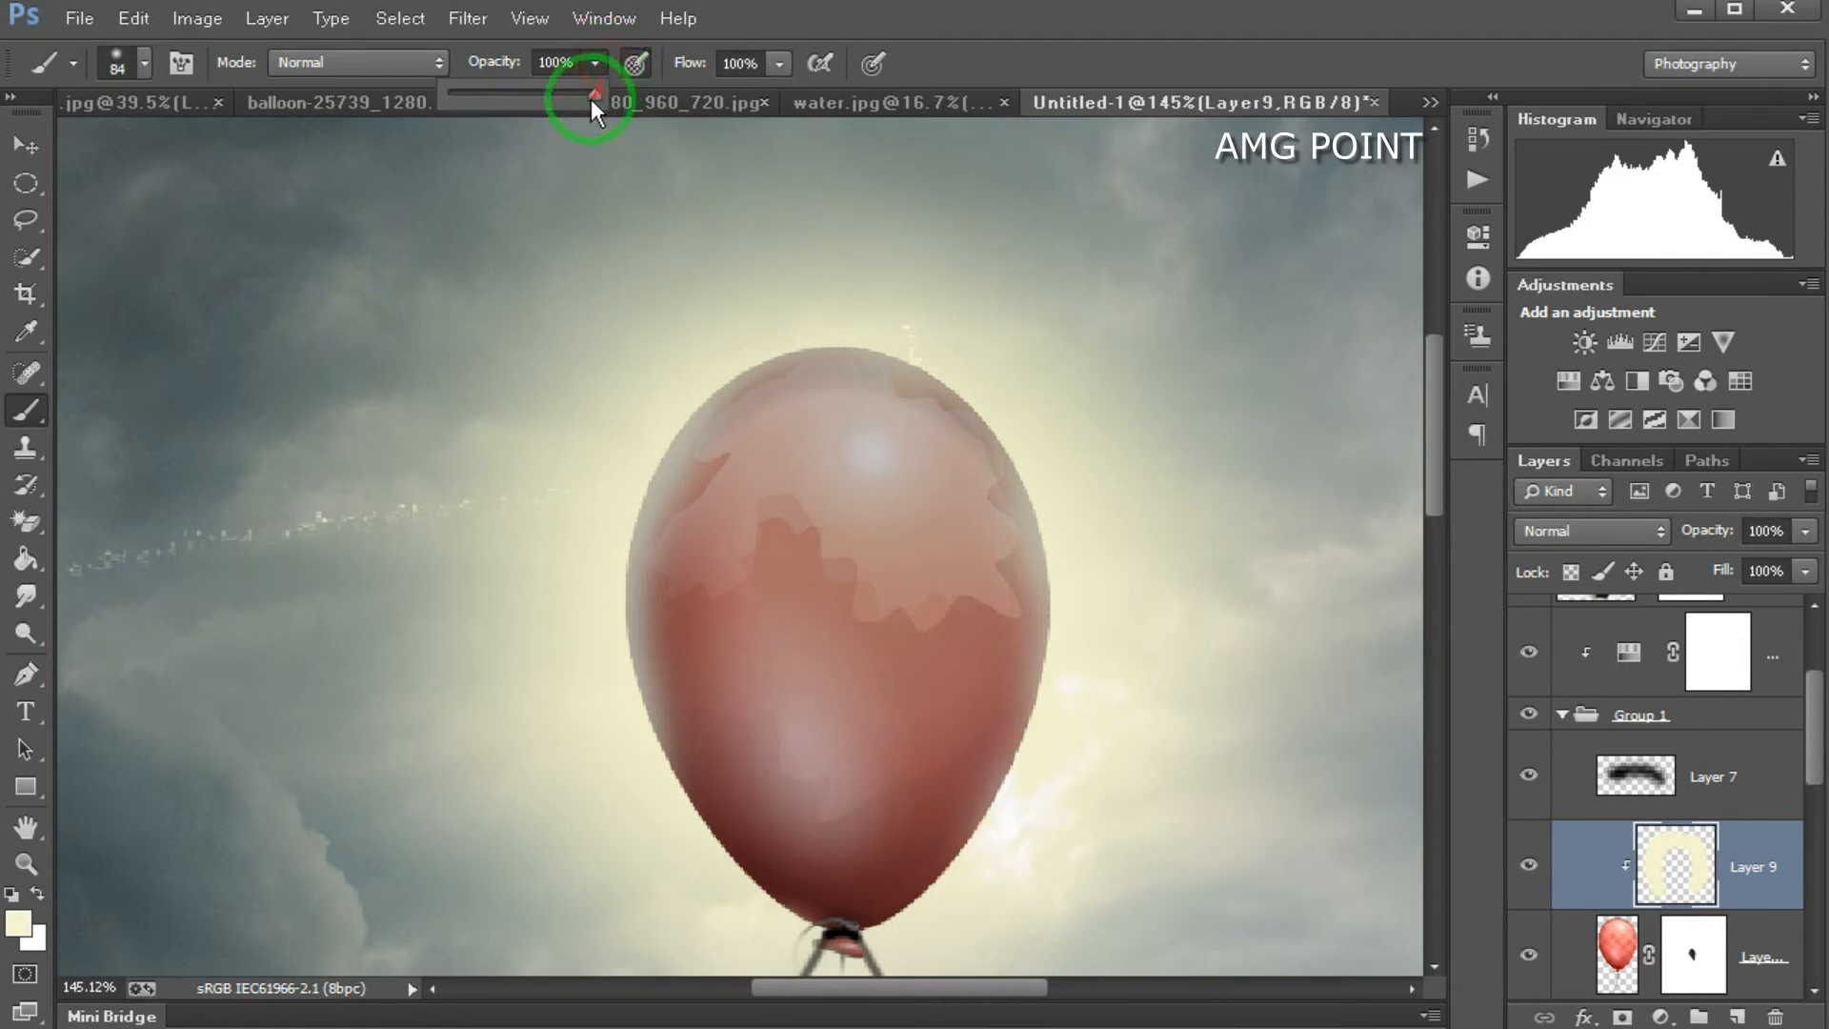
Step: Brush faint light over the balloon's upper part at 15% brush opacity, and compare the image with the light layer hidden and shown
mouse_move(828, 431)
left_mouse_down()
mouse_move(741, 503)
mouse_move(798, 515)
mouse_move(724, 710)
mouse_move(805, 399)
mouse_move(740, 408)
mouse_move(809, 277)
mouse_move(604, 498)
mouse_move(694, 553)
mouse_move(760, 413)
mouse_move(715, 448)
left_mouse_up()
scroll(819, 469, "down", 15)
scroll(816, 469, "up", 7)
left_click(1527, 864)
left_click(1528, 864)
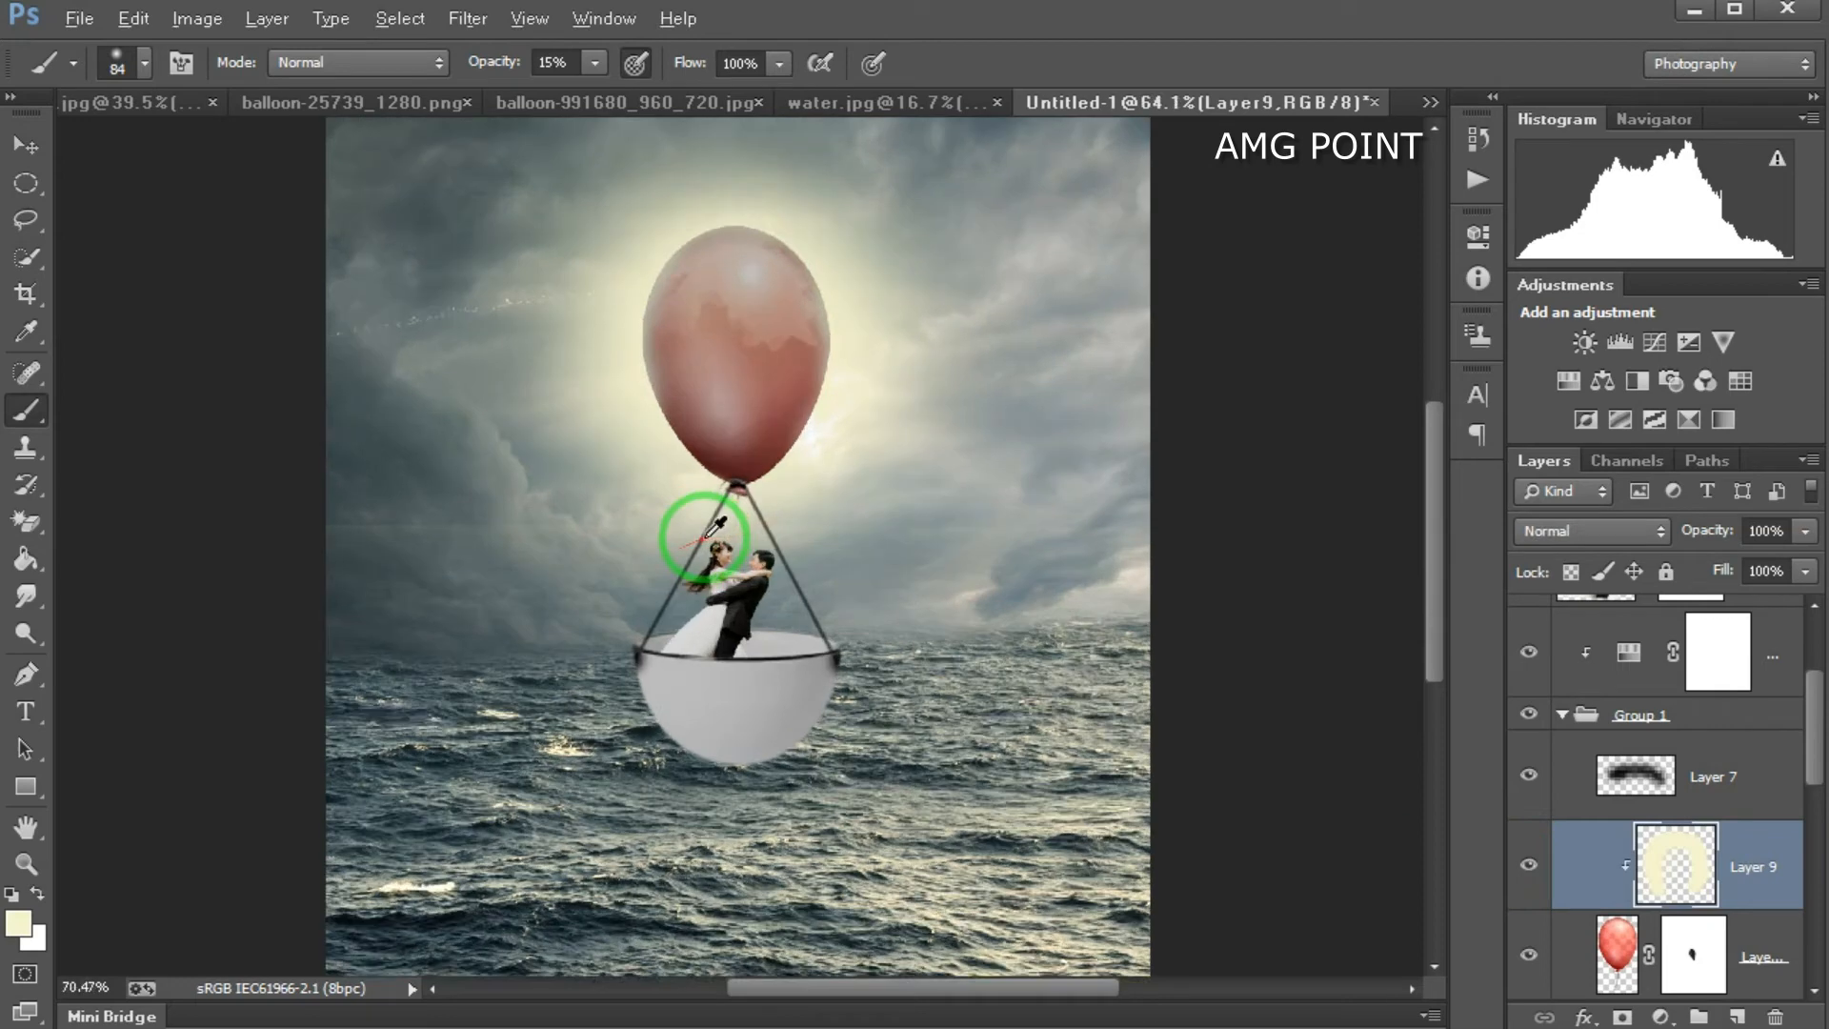
Step: Add a new layer above the couple's adjustment layer and paint faint light around the couple and strings with a 10 px brush at 15% opacity
scroll(721, 523, "up", 8)
scroll(1753, 872, "up", 3)
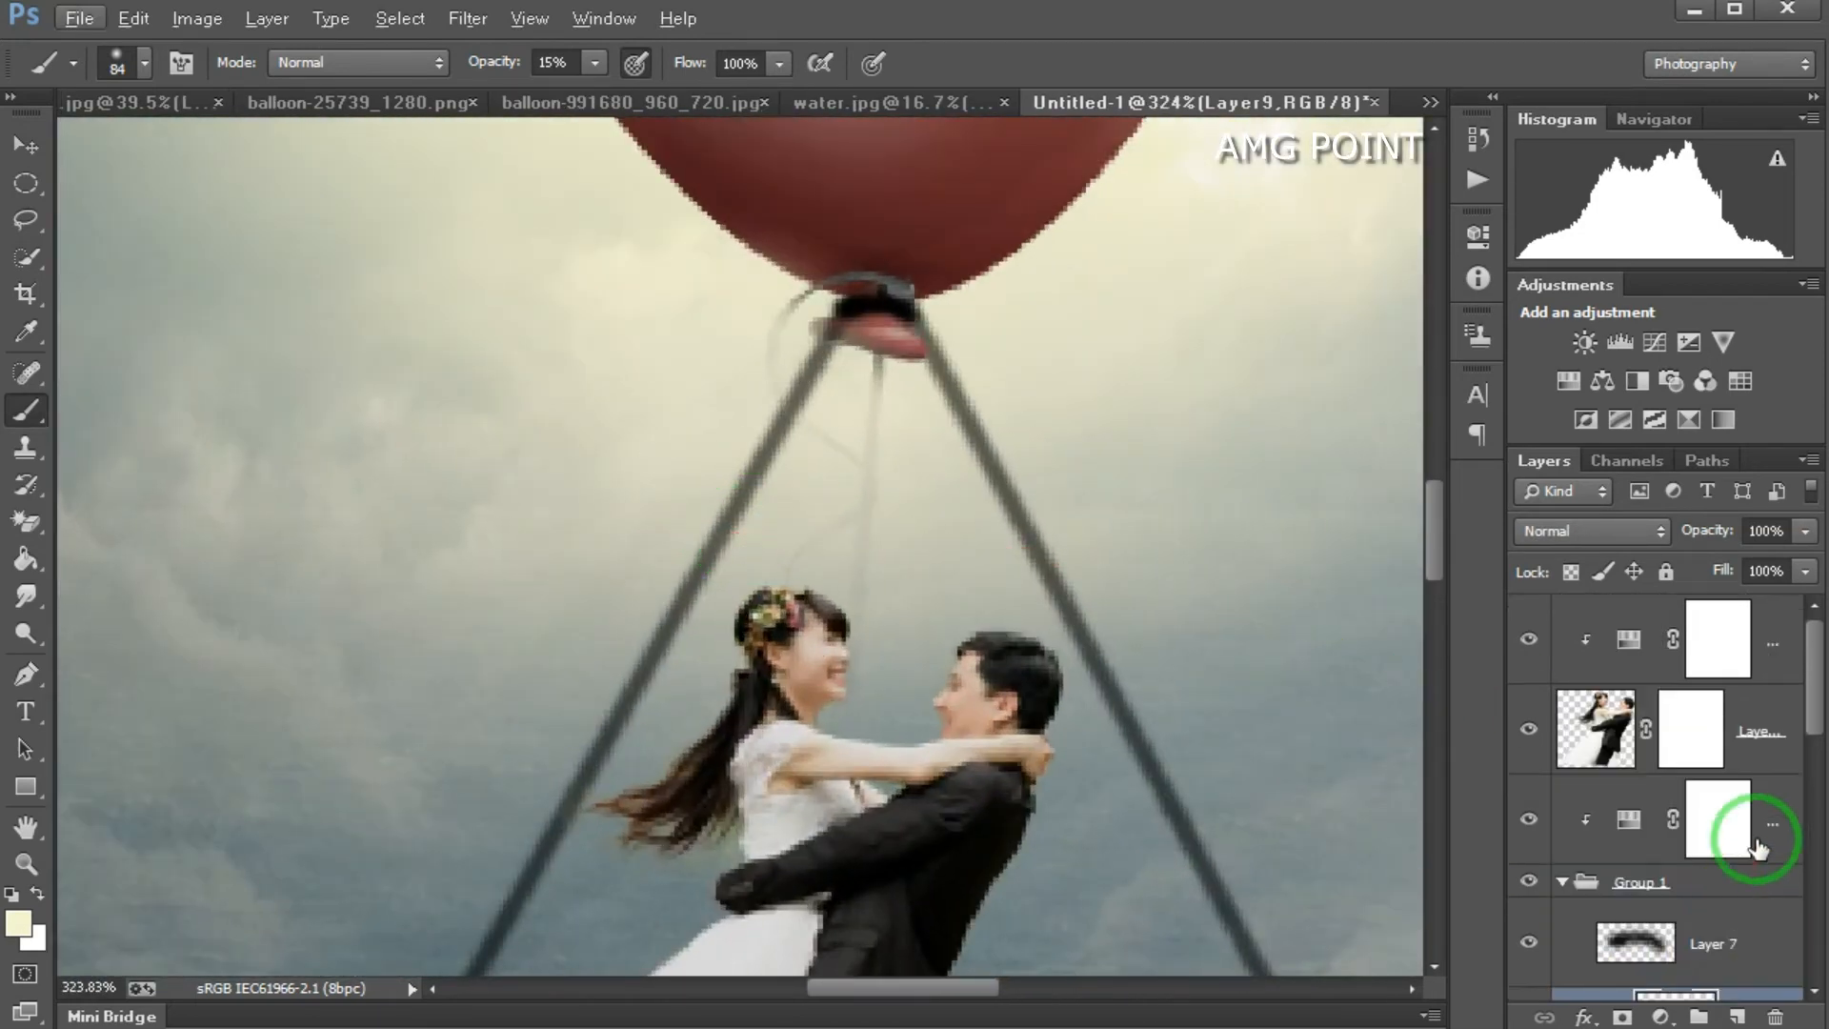
left_click(1772, 639)
left_click(1738, 1017)
mouse_move(901, 591)
left_mouse_down()
mouse_move(709, 615)
mouse_move(731, 619)
left_mouse_up()
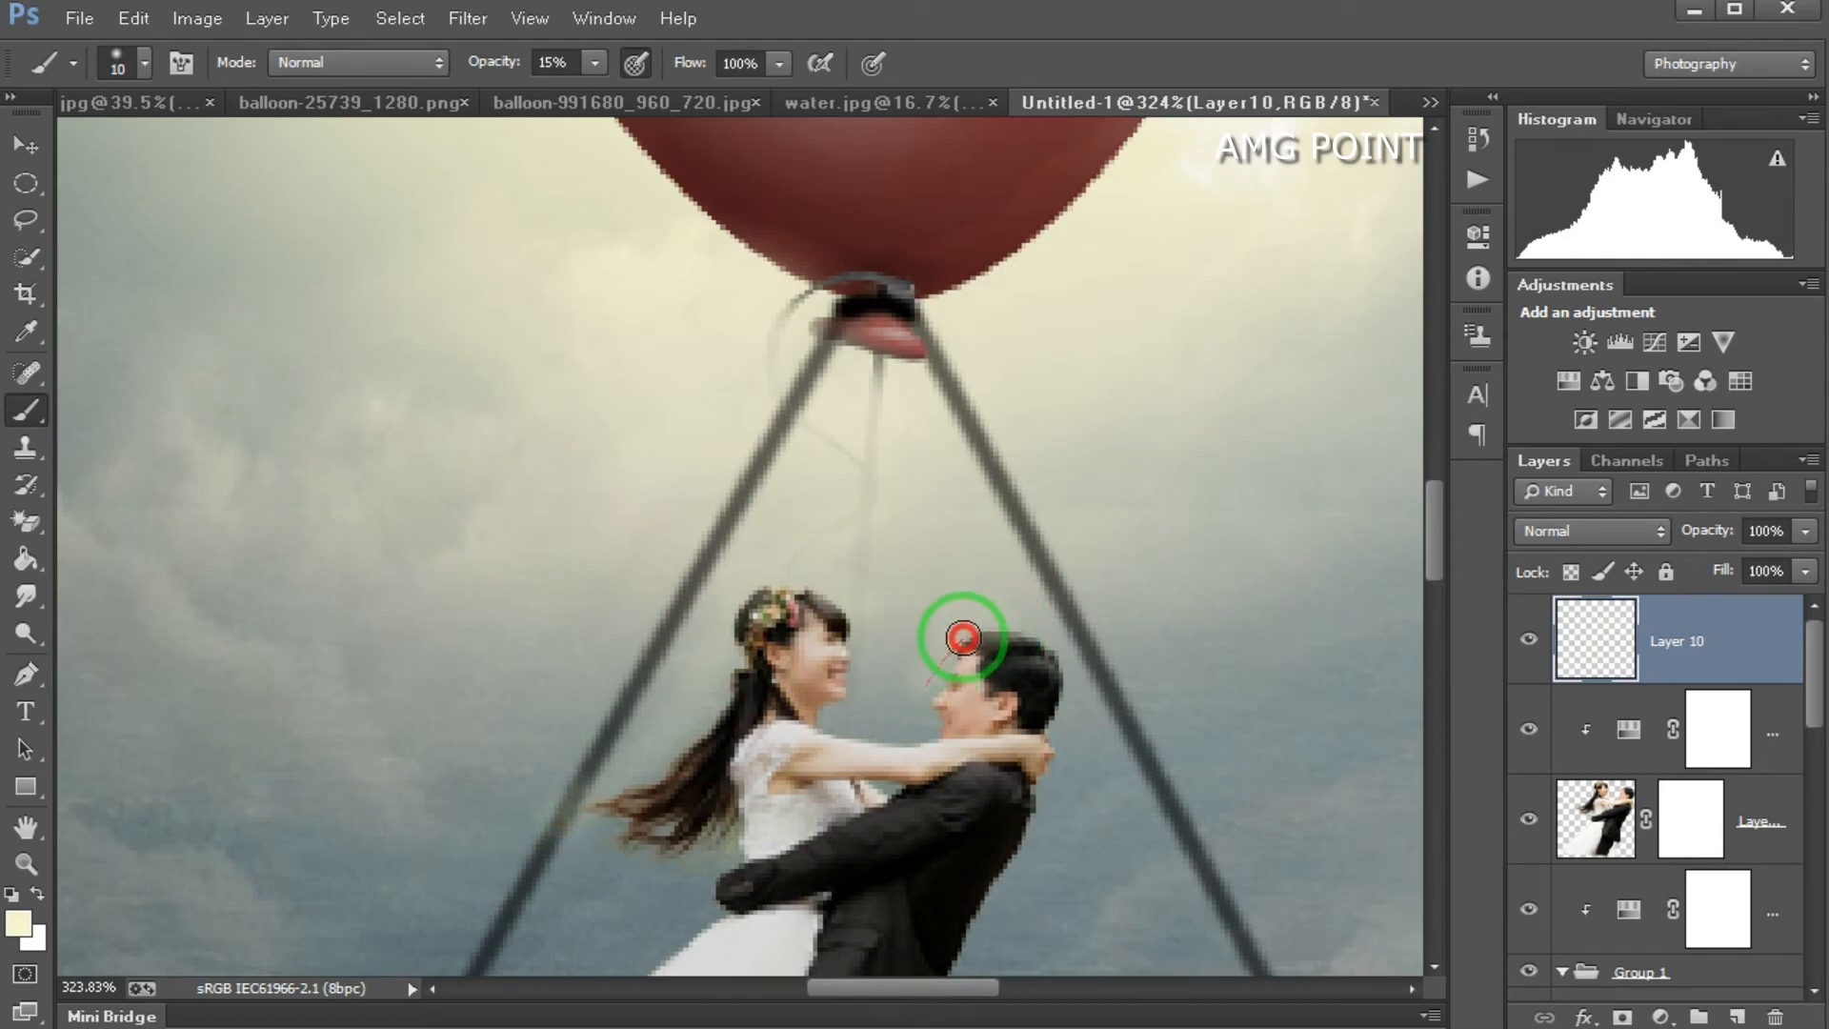
scroll(966, 625, "down", 8)
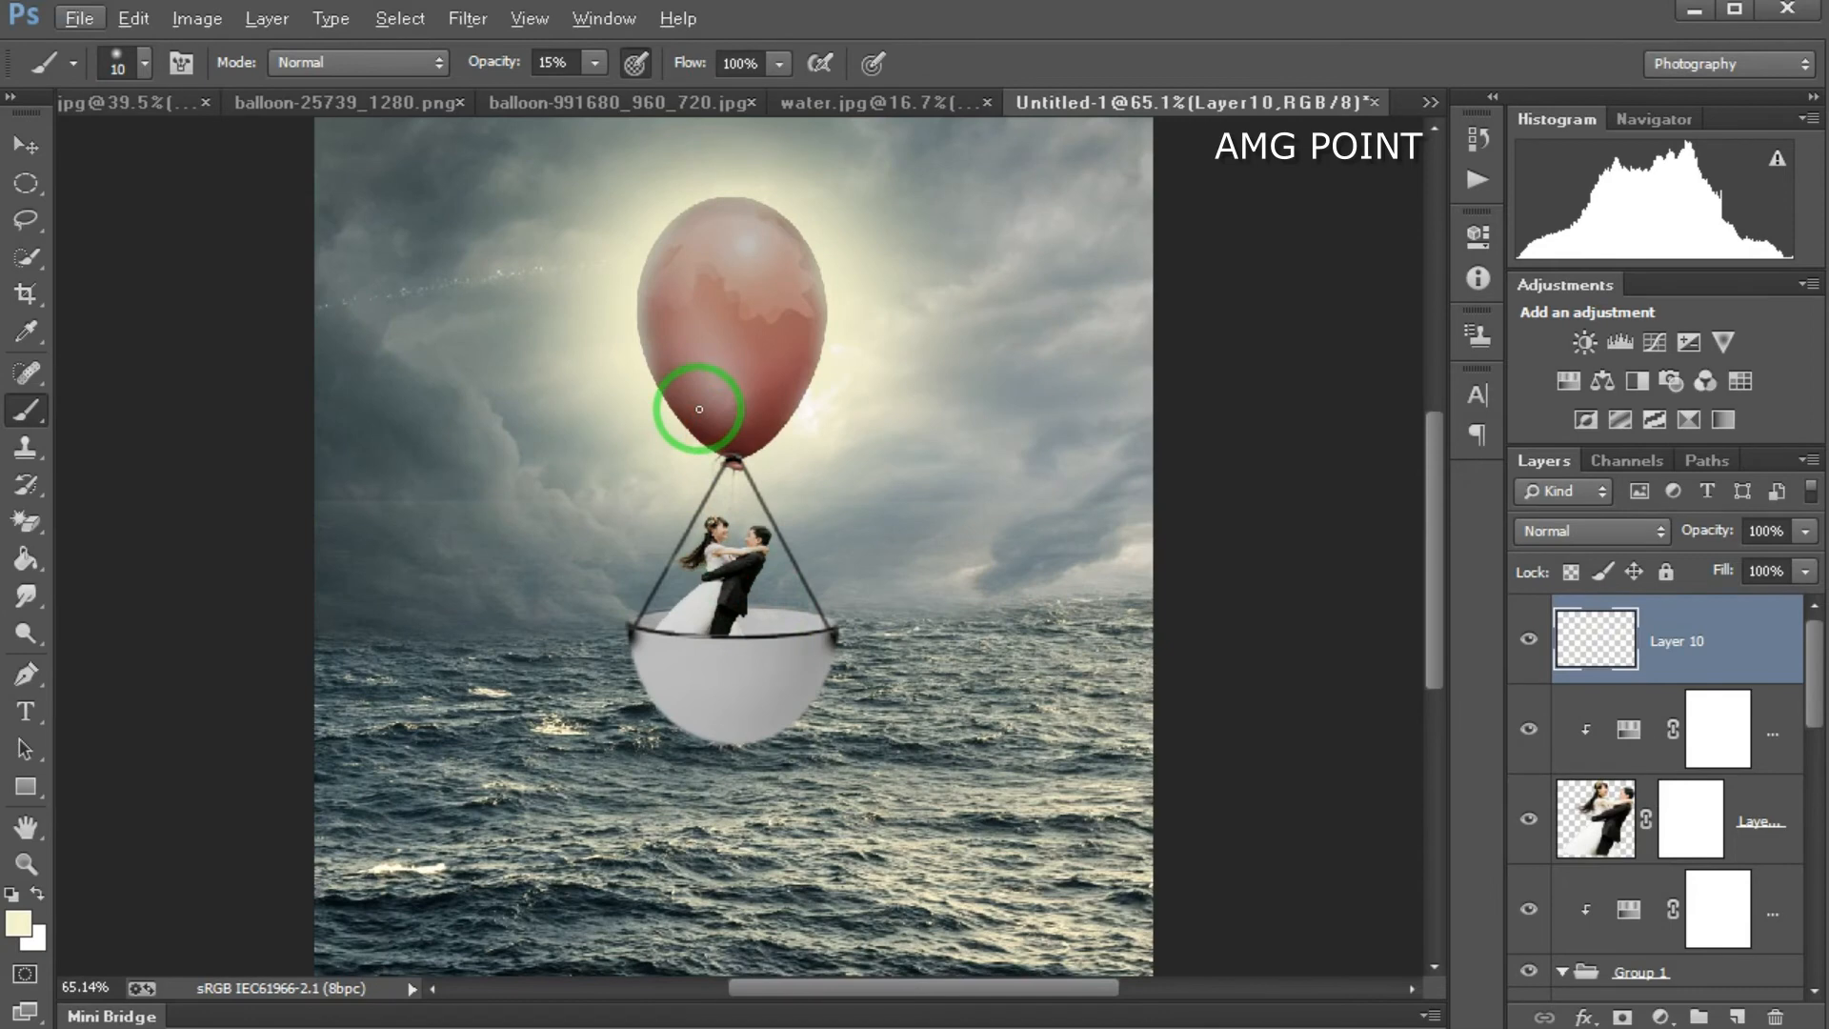
Step: Add a new layer at the top of the stack and paint pale yellow haze along the horizon with a 341 px brush at 15% opacity
scroll(700, 409, "down", 2)
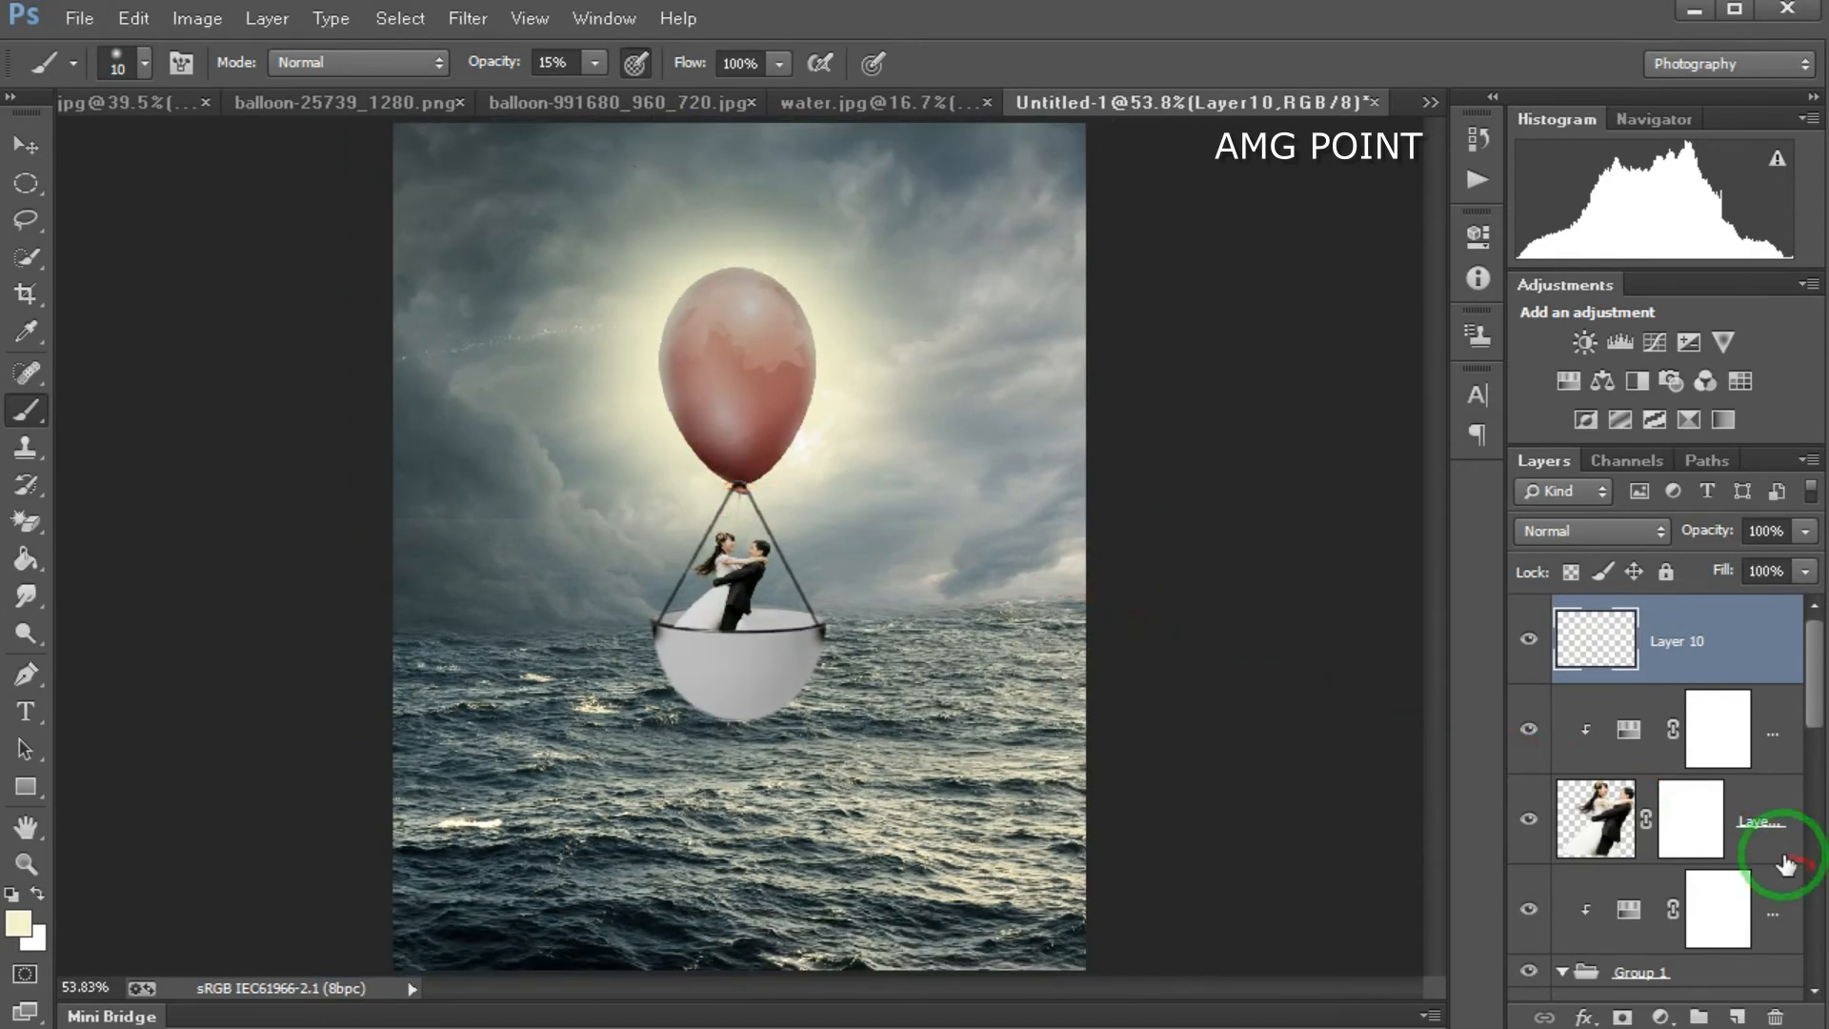
scroll(1682, 842, "down", 7)
scroll(1683, 851, "down", 3)
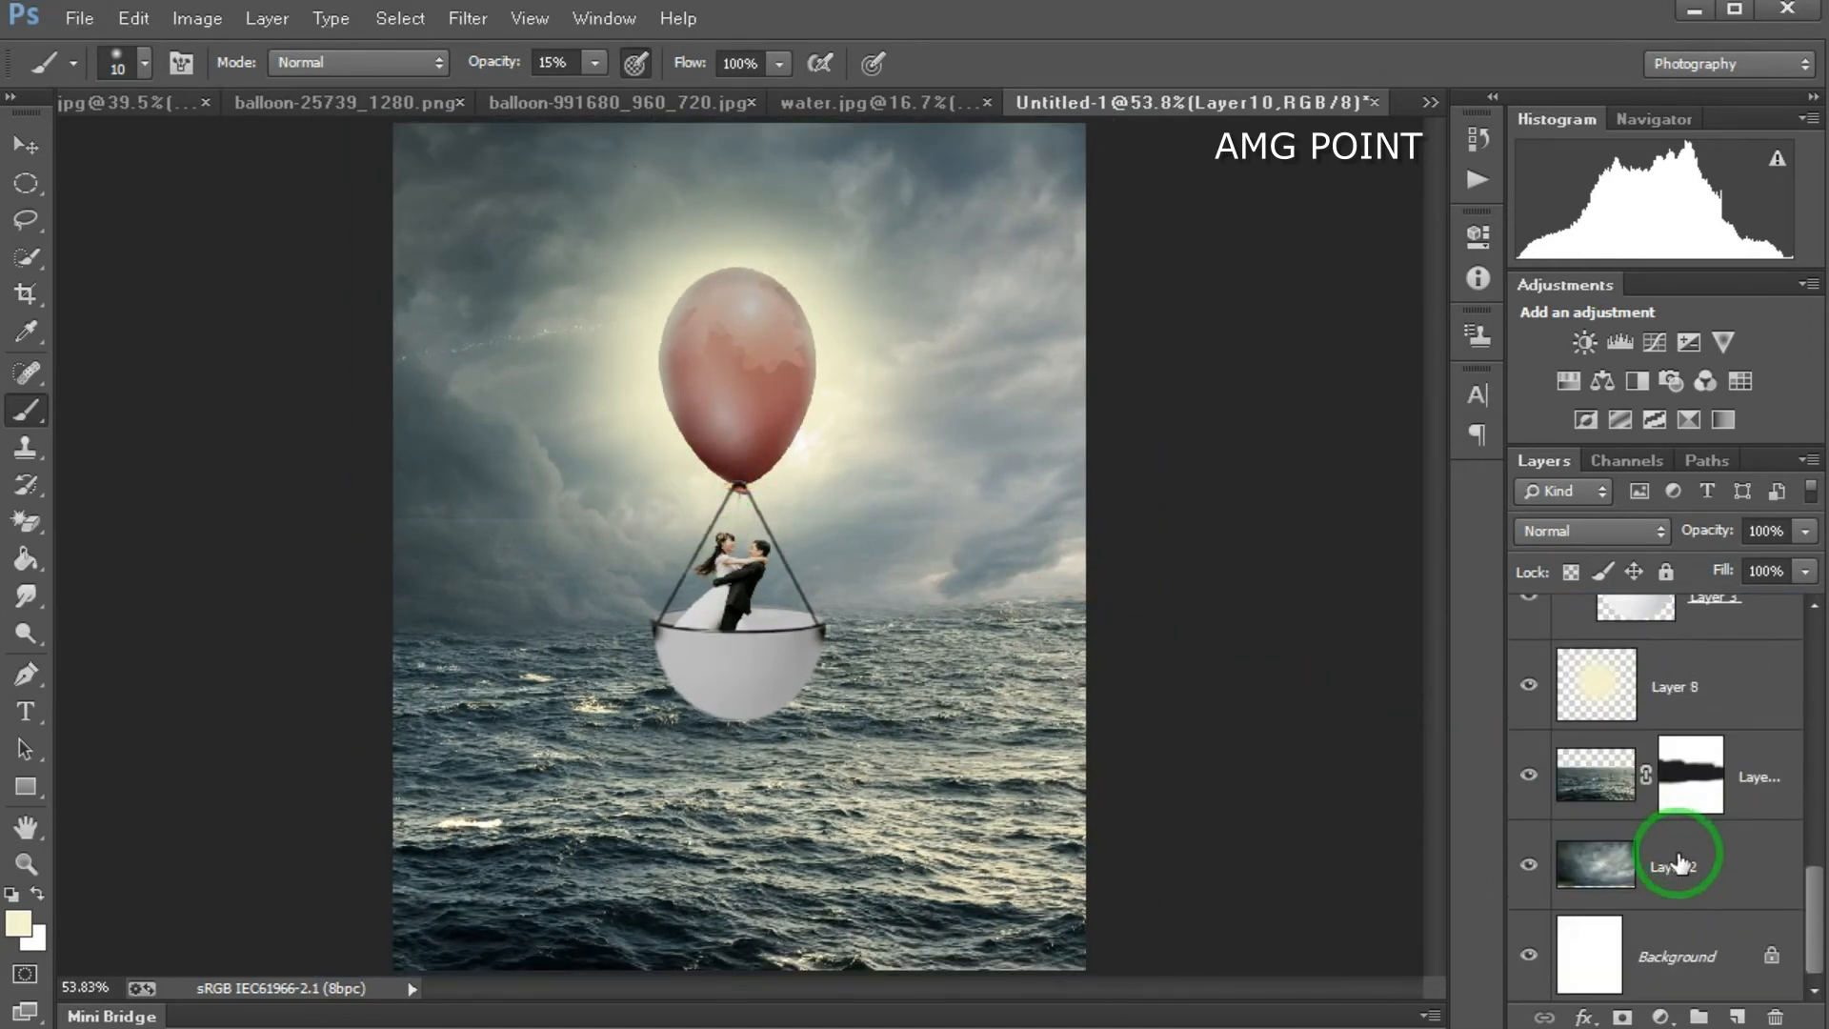
scroll(1683, 858, "up", 10)
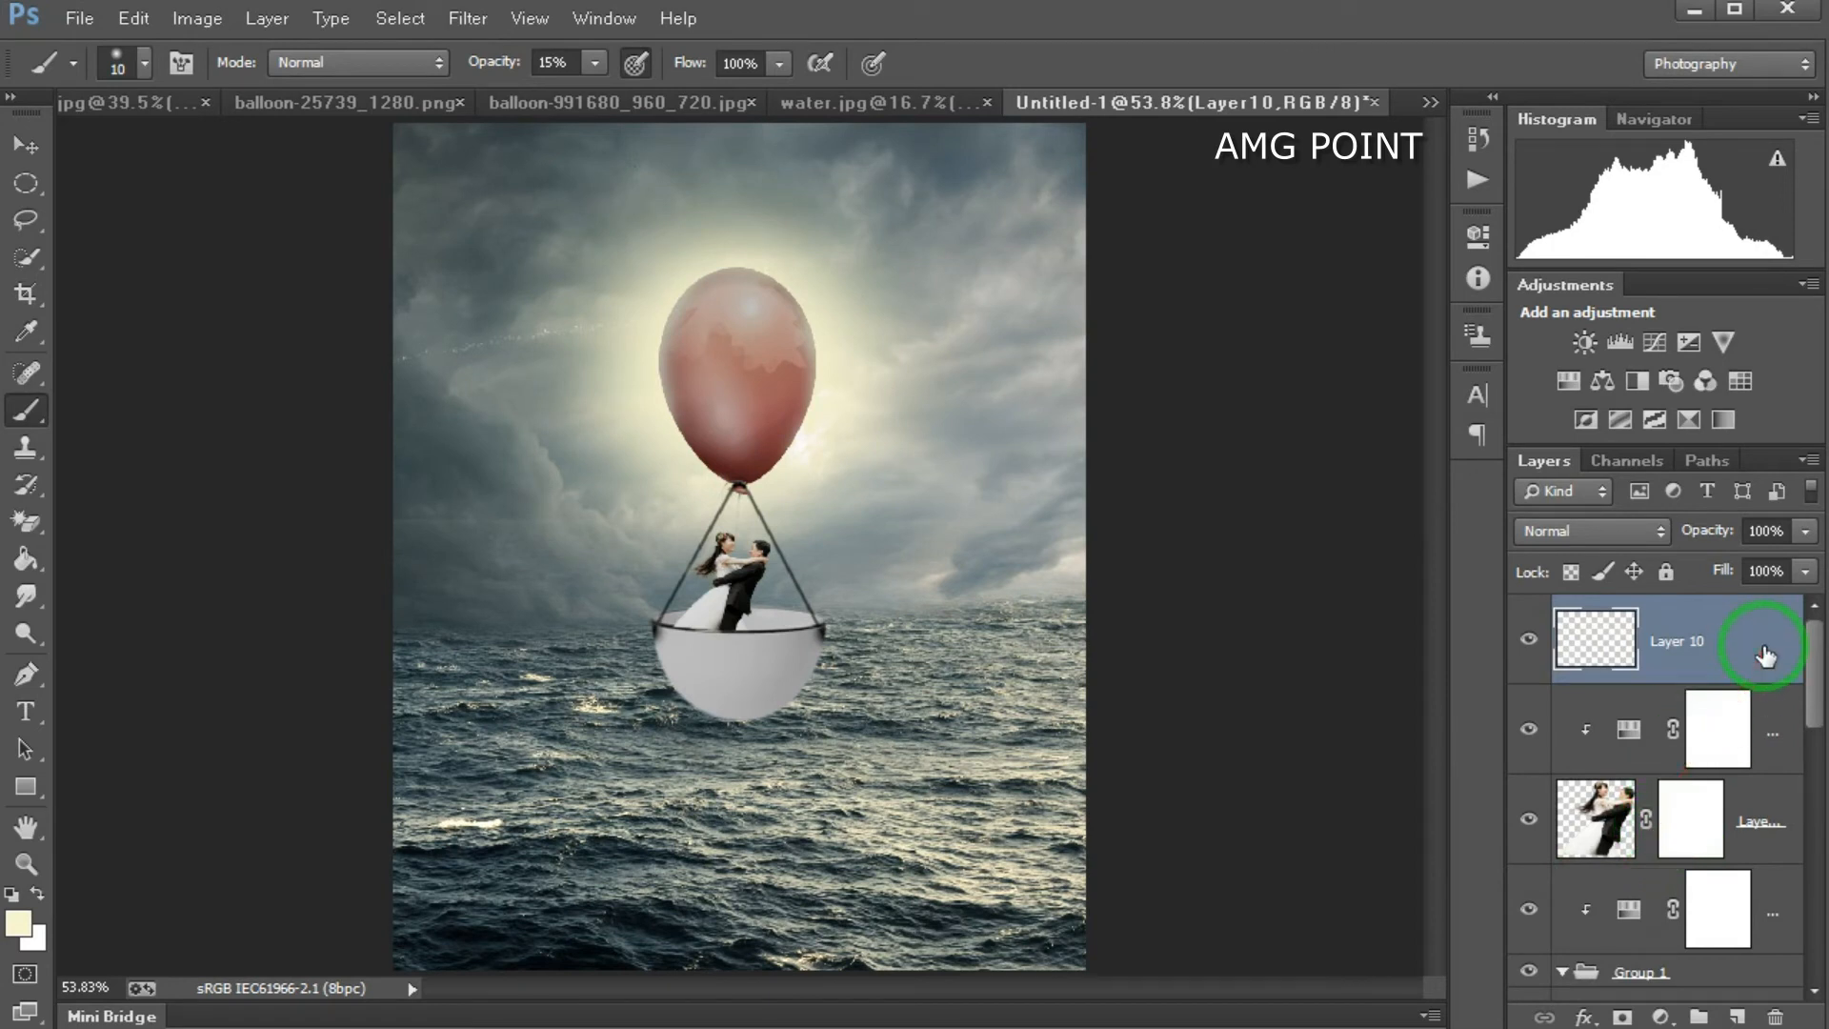
left_click(1736, 1018)
left_click(828, 445)
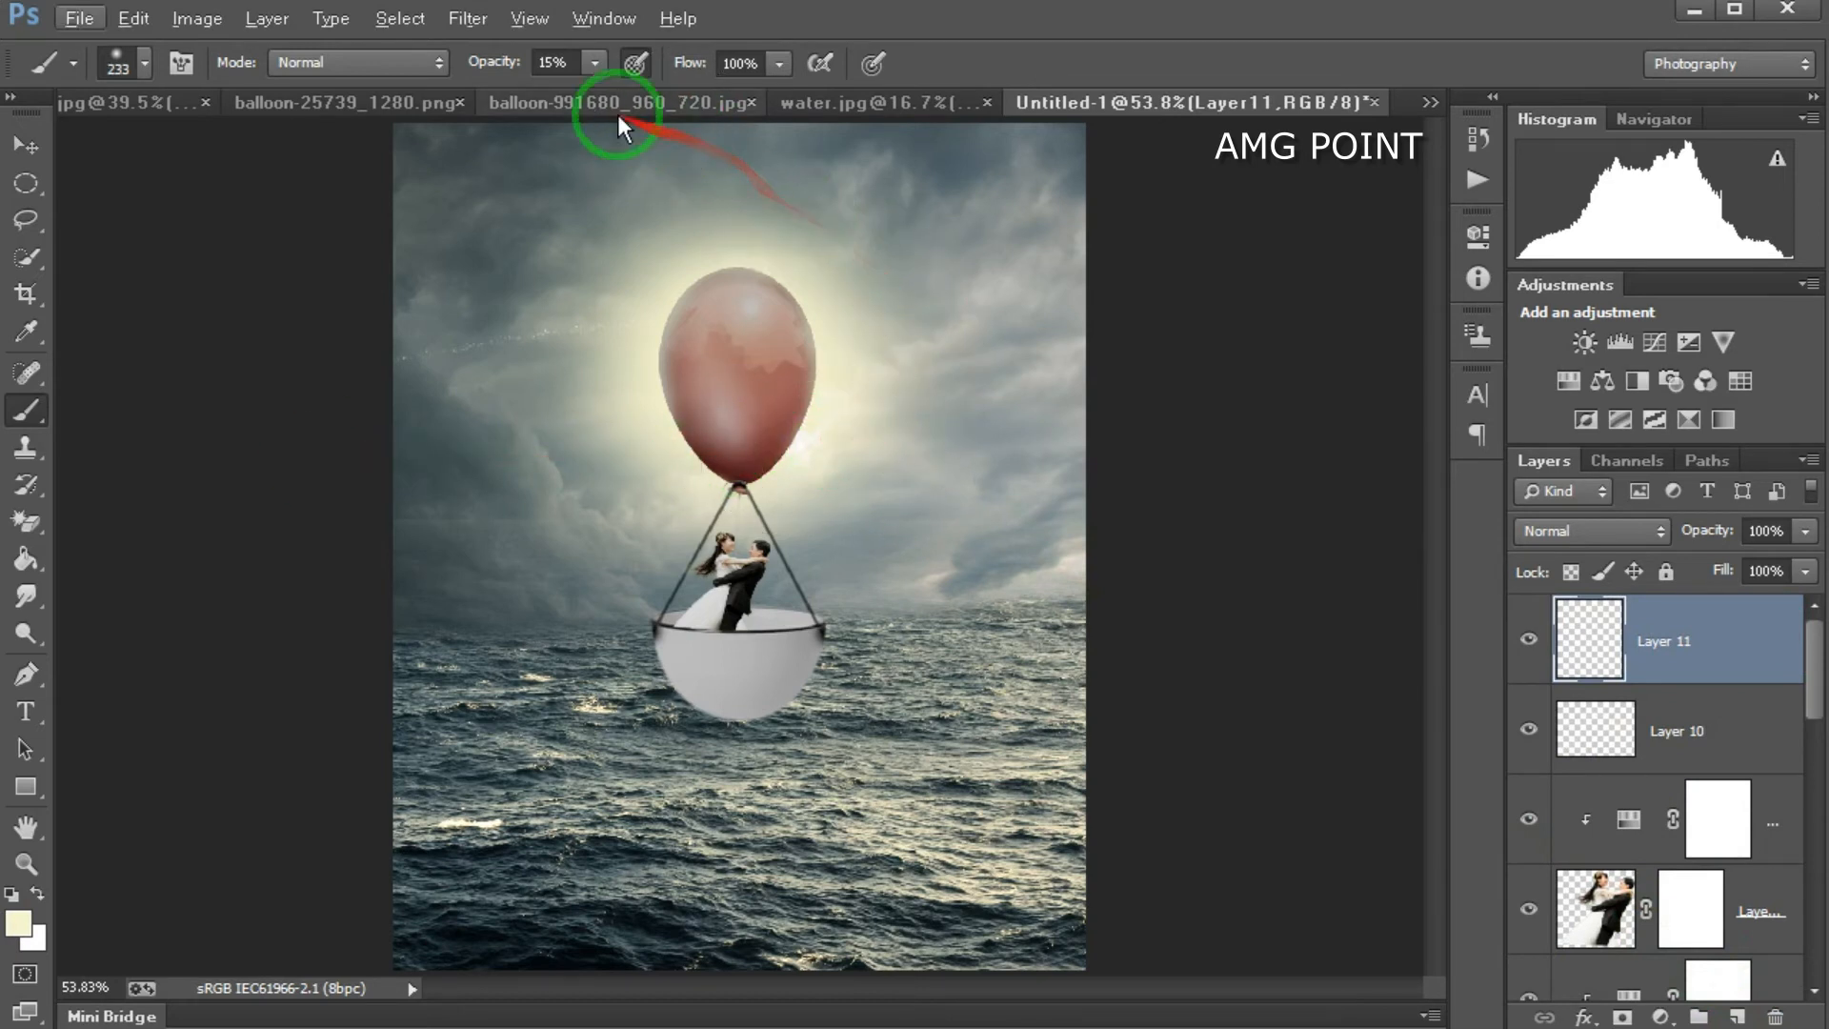
left_click(492, 65)
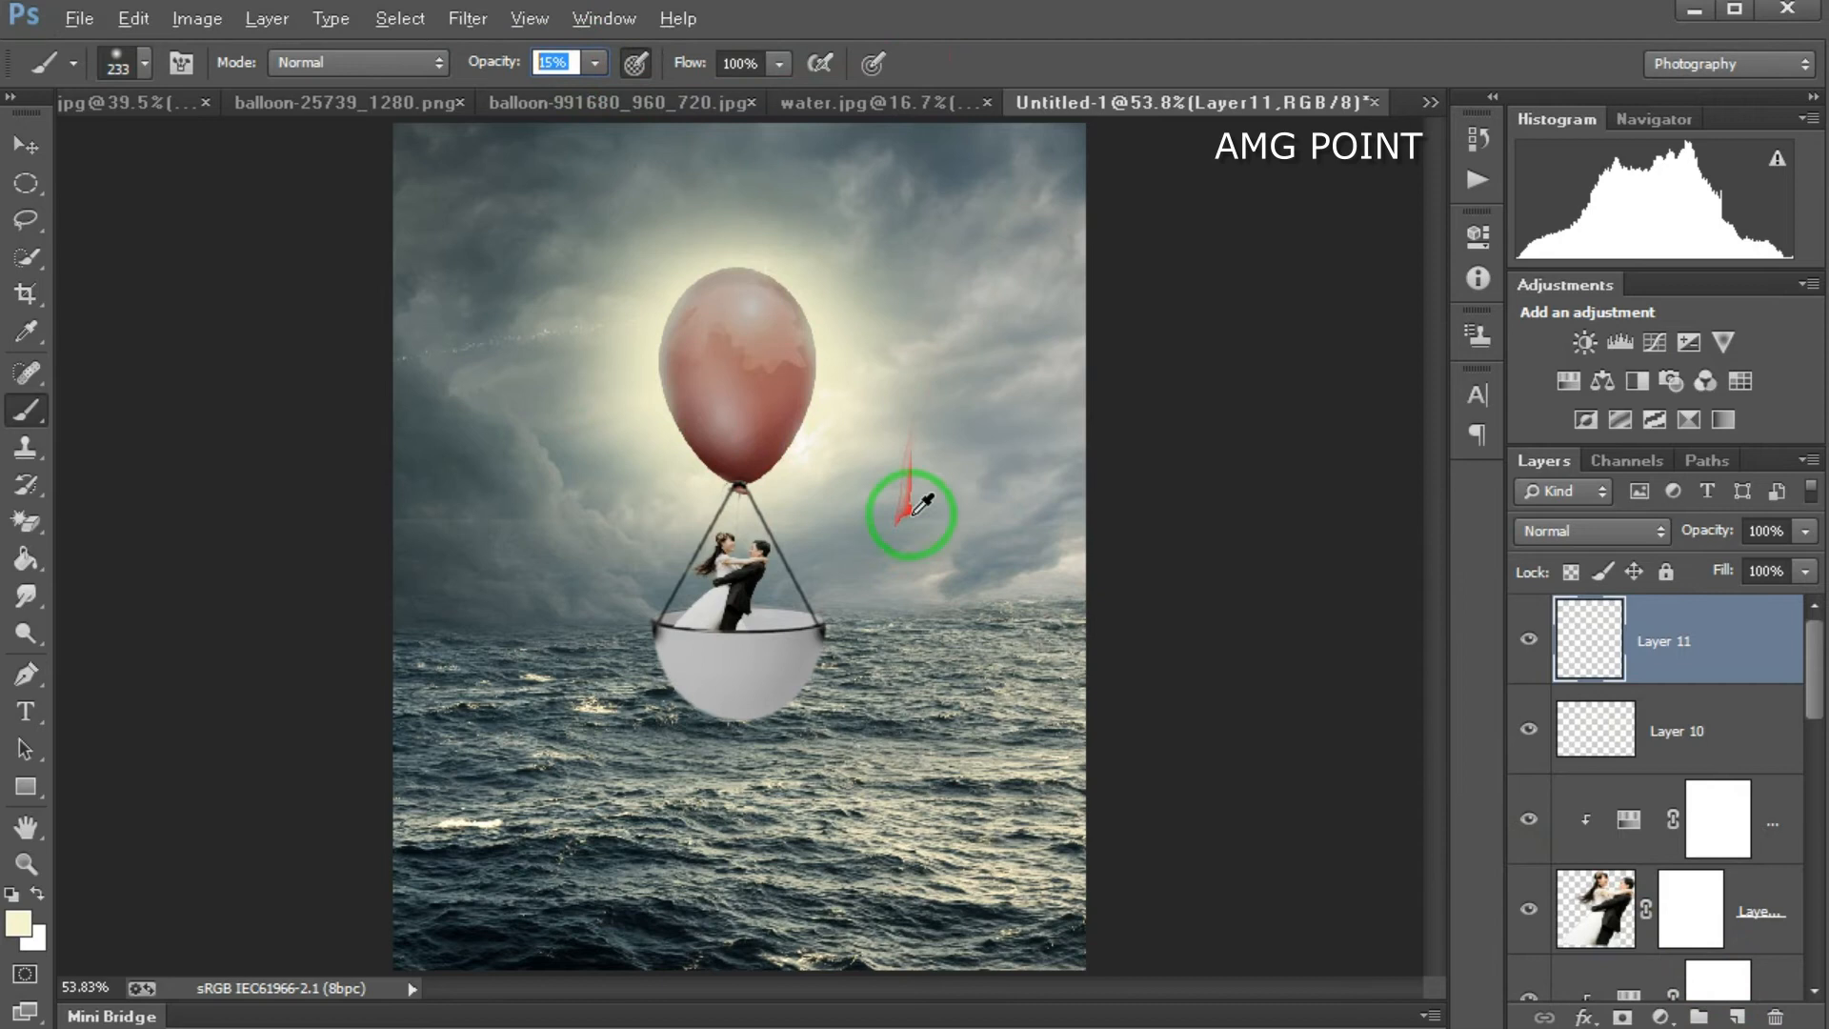
mouse_move(988, 511)
left_mouse_down()
mouse_move(943, 511)
mouse_move(956, 389)
mouse_move(966, 517)
mouse_move(948, 574)
left_mouse_up()
mouse_move(509, 591)
left_mouse_down()
mouse_move(546, 536)
mouse_move(517, 585)
mouse_move(510, 560)
mouse_move(570, 574)
mouse_move(431, 438)
mouse_move(1063, 510)
mouse_move(1011, 505)
mouse_move(1066, 299)
mouse_move(514, 371)
mouse_move(413, 356)
mouse_move(431, 493)
mouse_move(496, 558)
mouse_move(857, 636)
left_mouse_up()
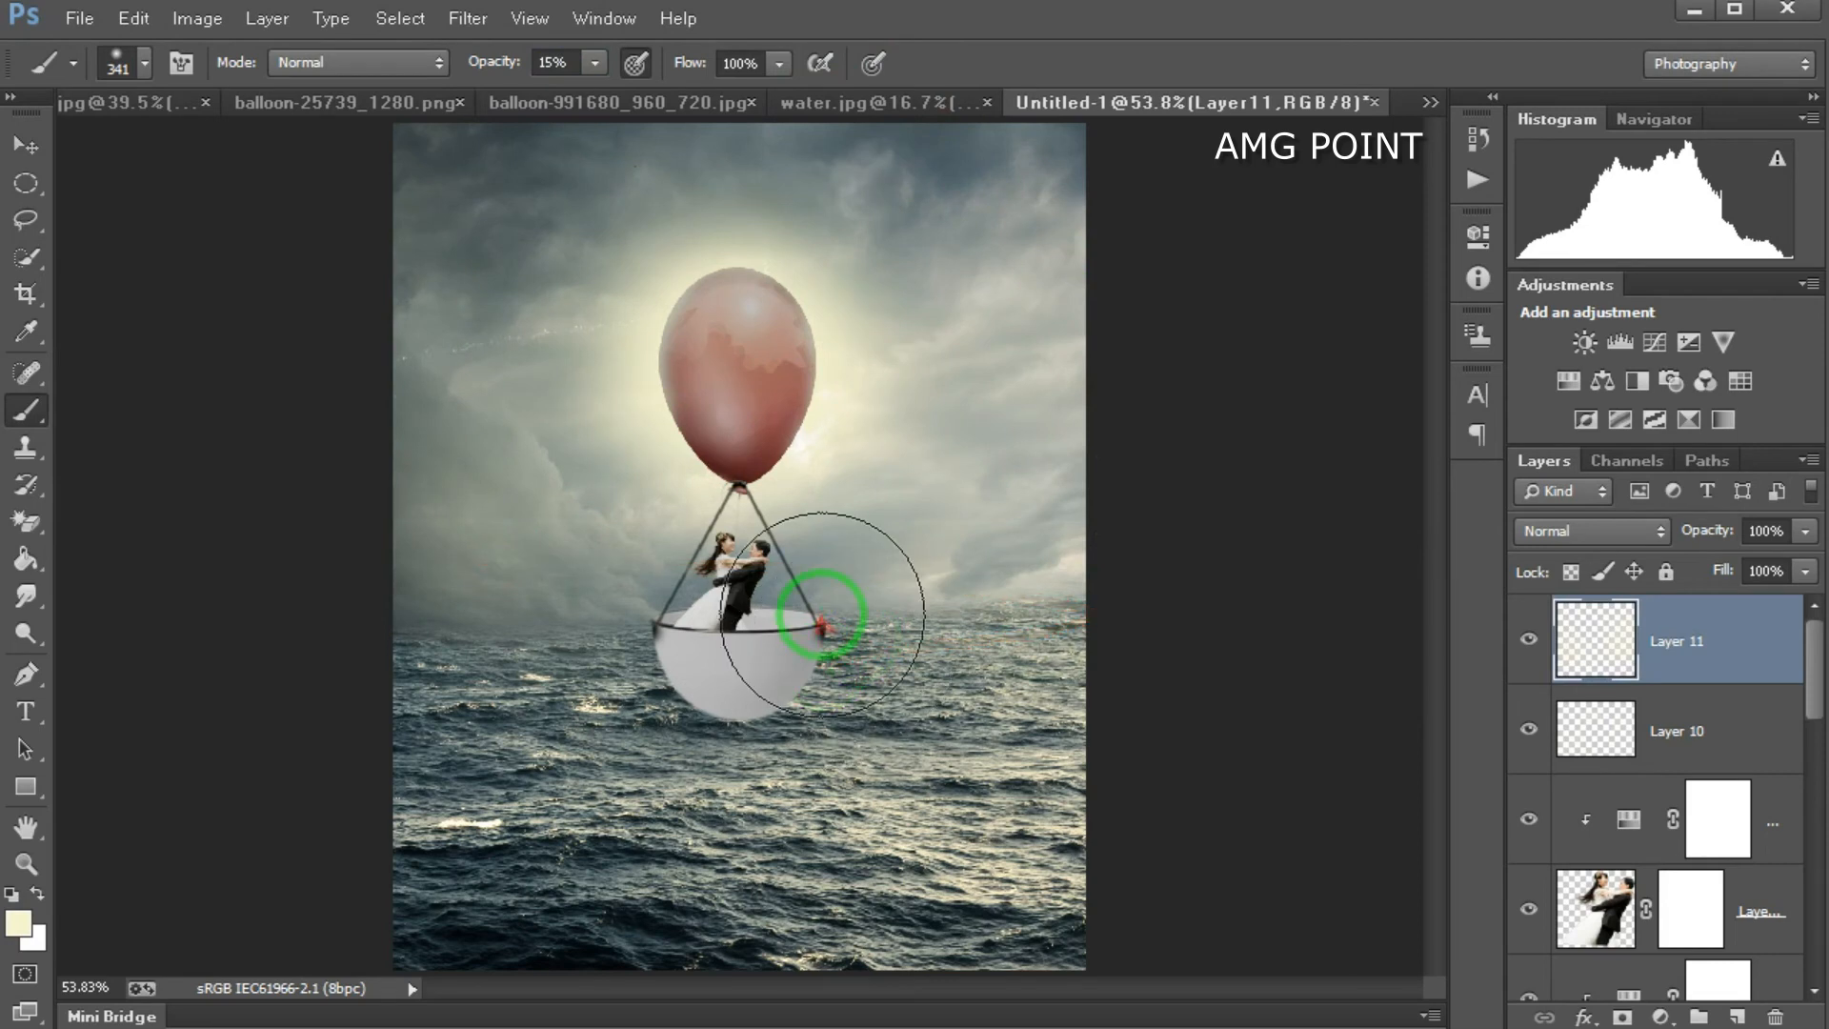
Step: Lower the brush opacity to 7% for the horizon haze, and compare the image with the haze layer hidden and shown
left_click_drag(586, 97, 579, 95)
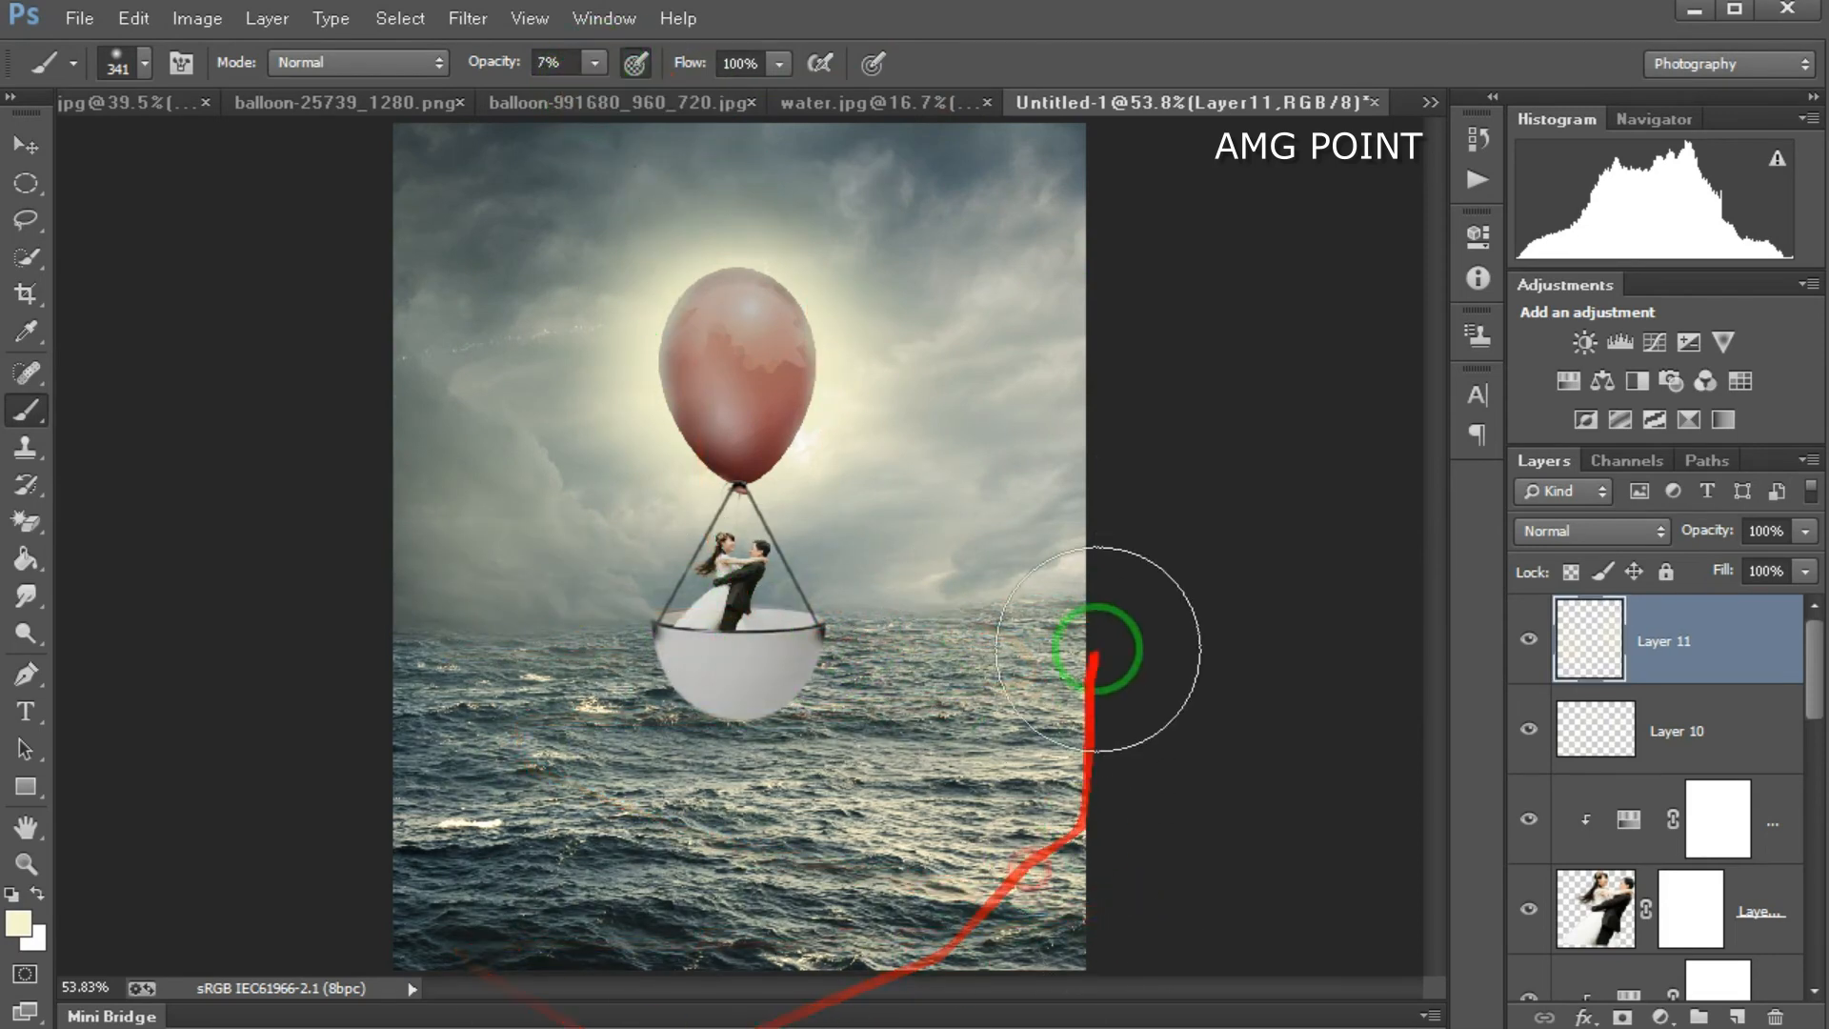
left_click(1529, 639)
left_click(1529, 639)
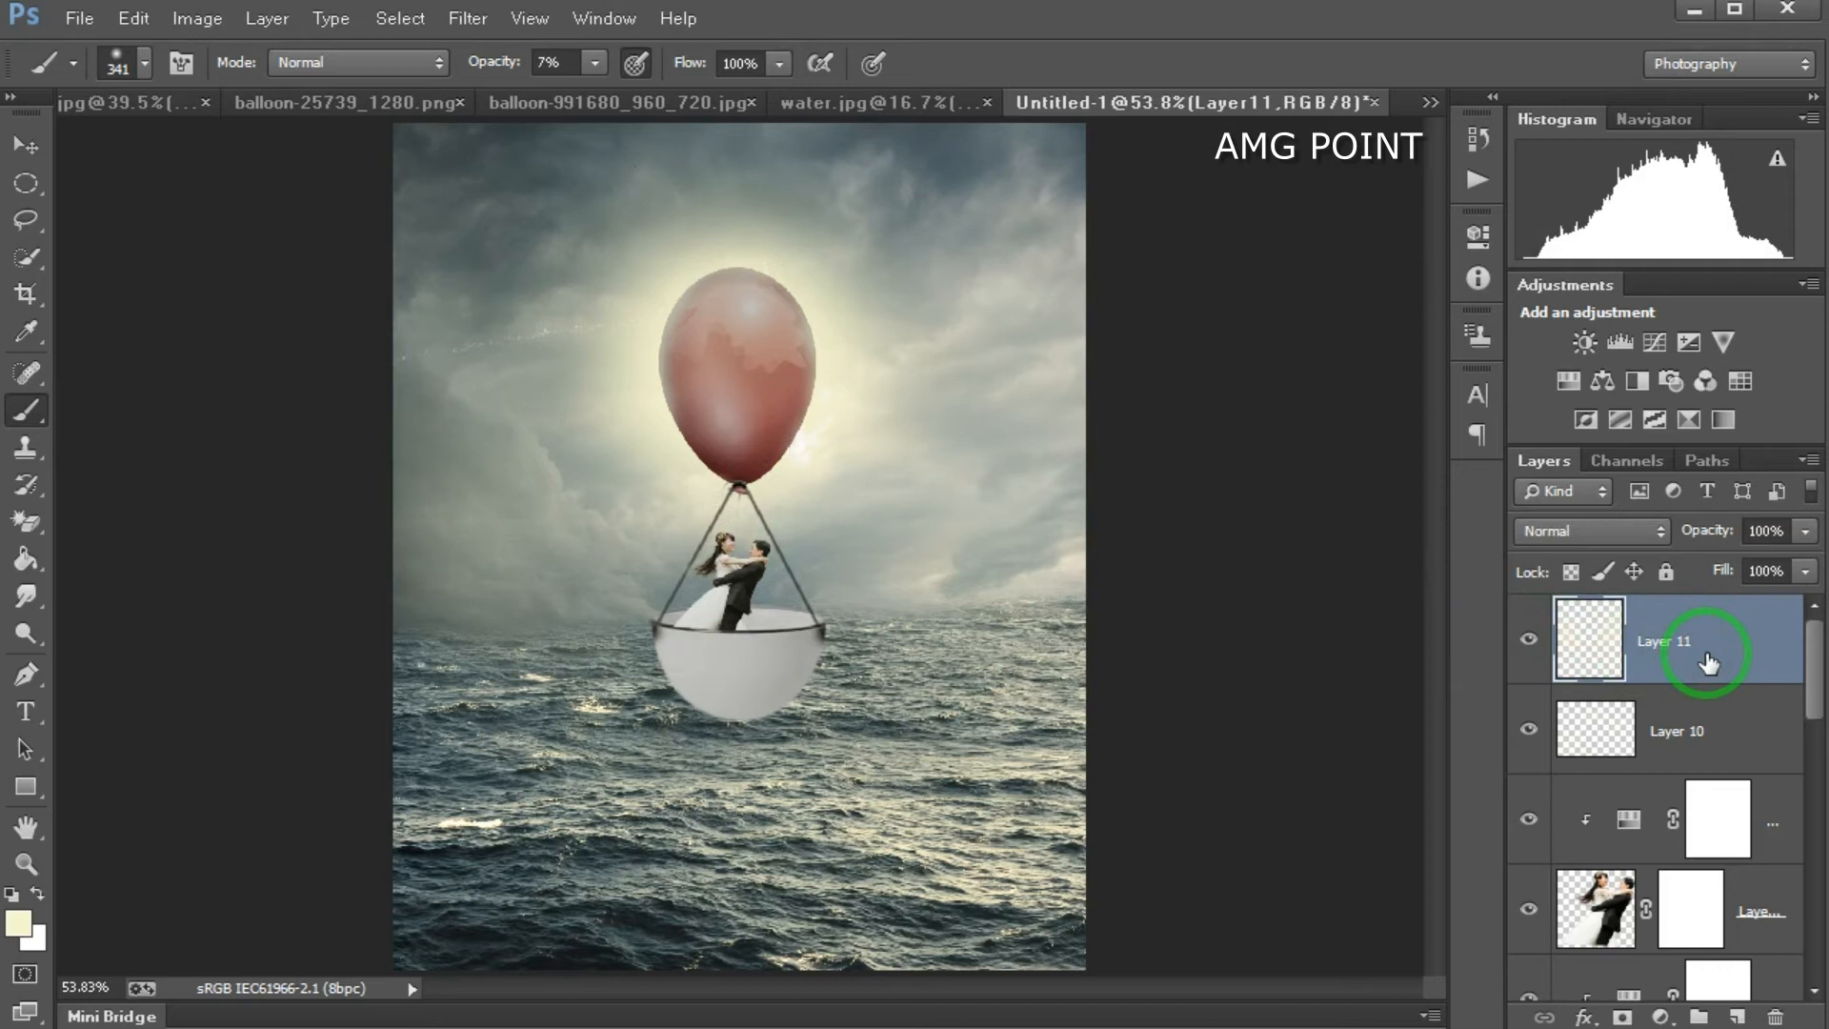
Step: Bring the two heart balloons from balloon-991680_960_720.jpg into the Untitled-1 composition as a new layer
left_click(1430, 102)
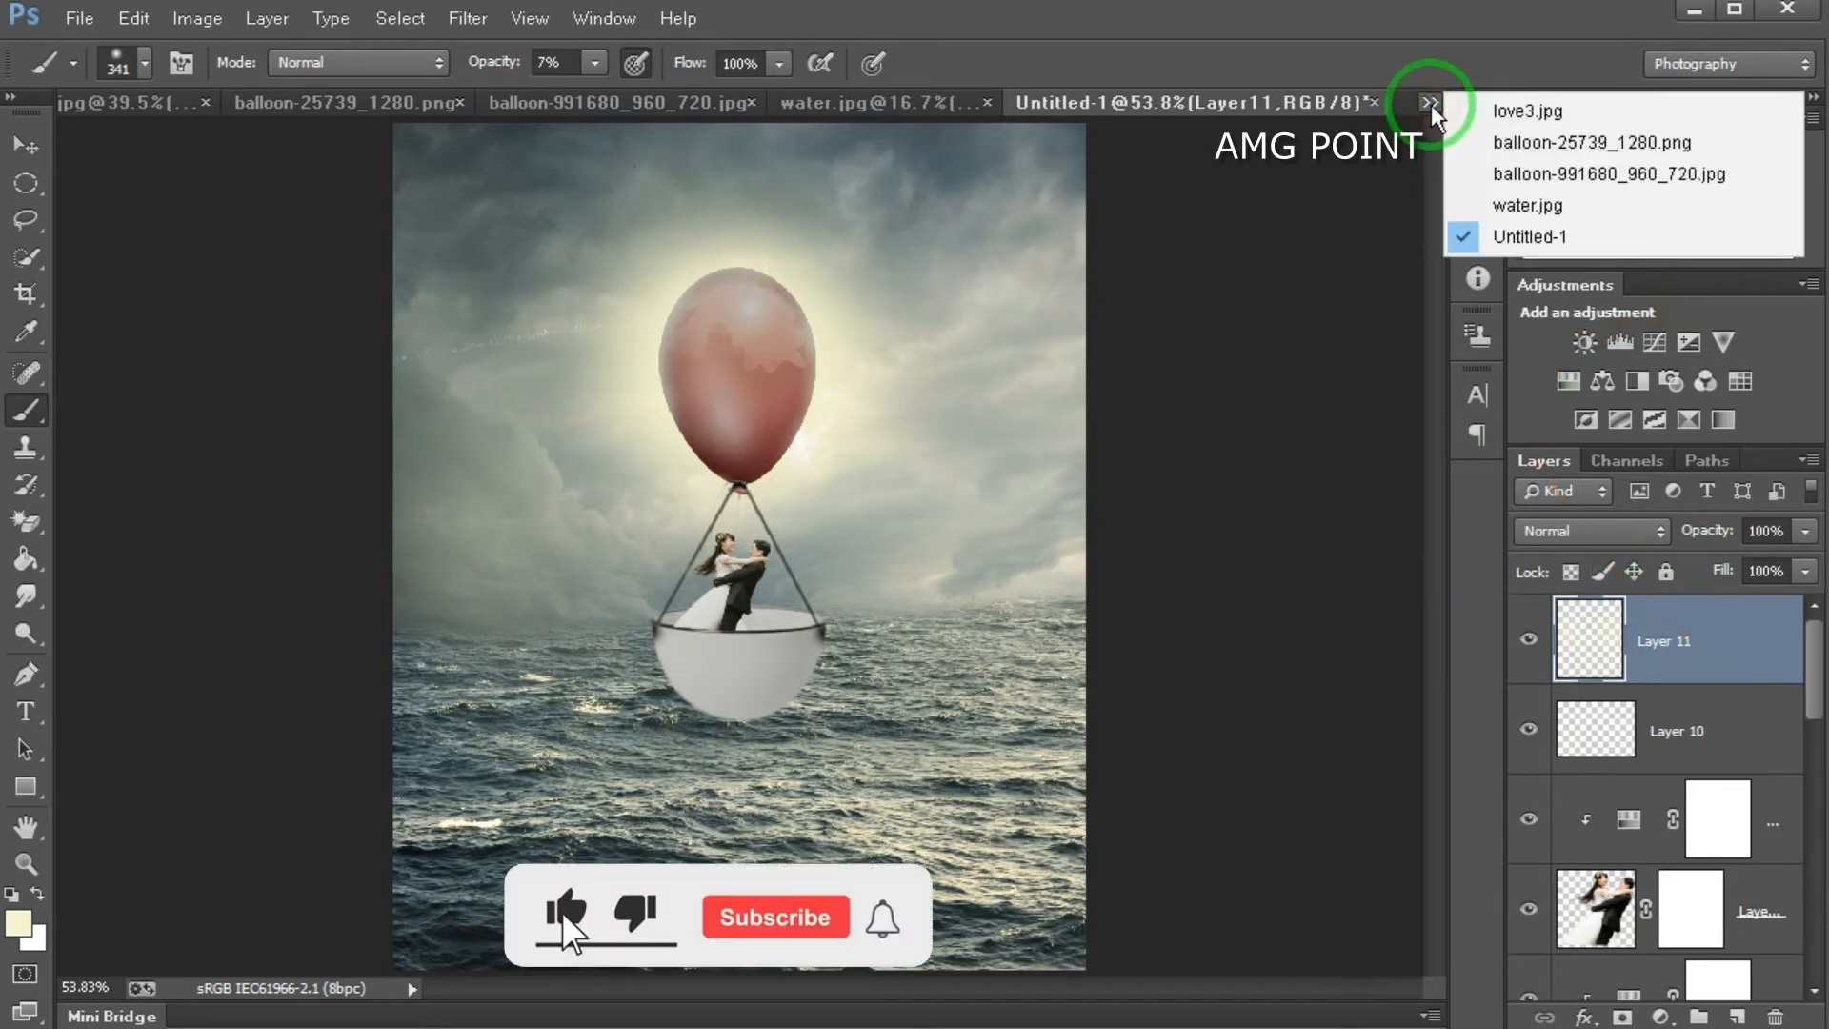
left_click(1503, 145)
left_click(1477, 134)
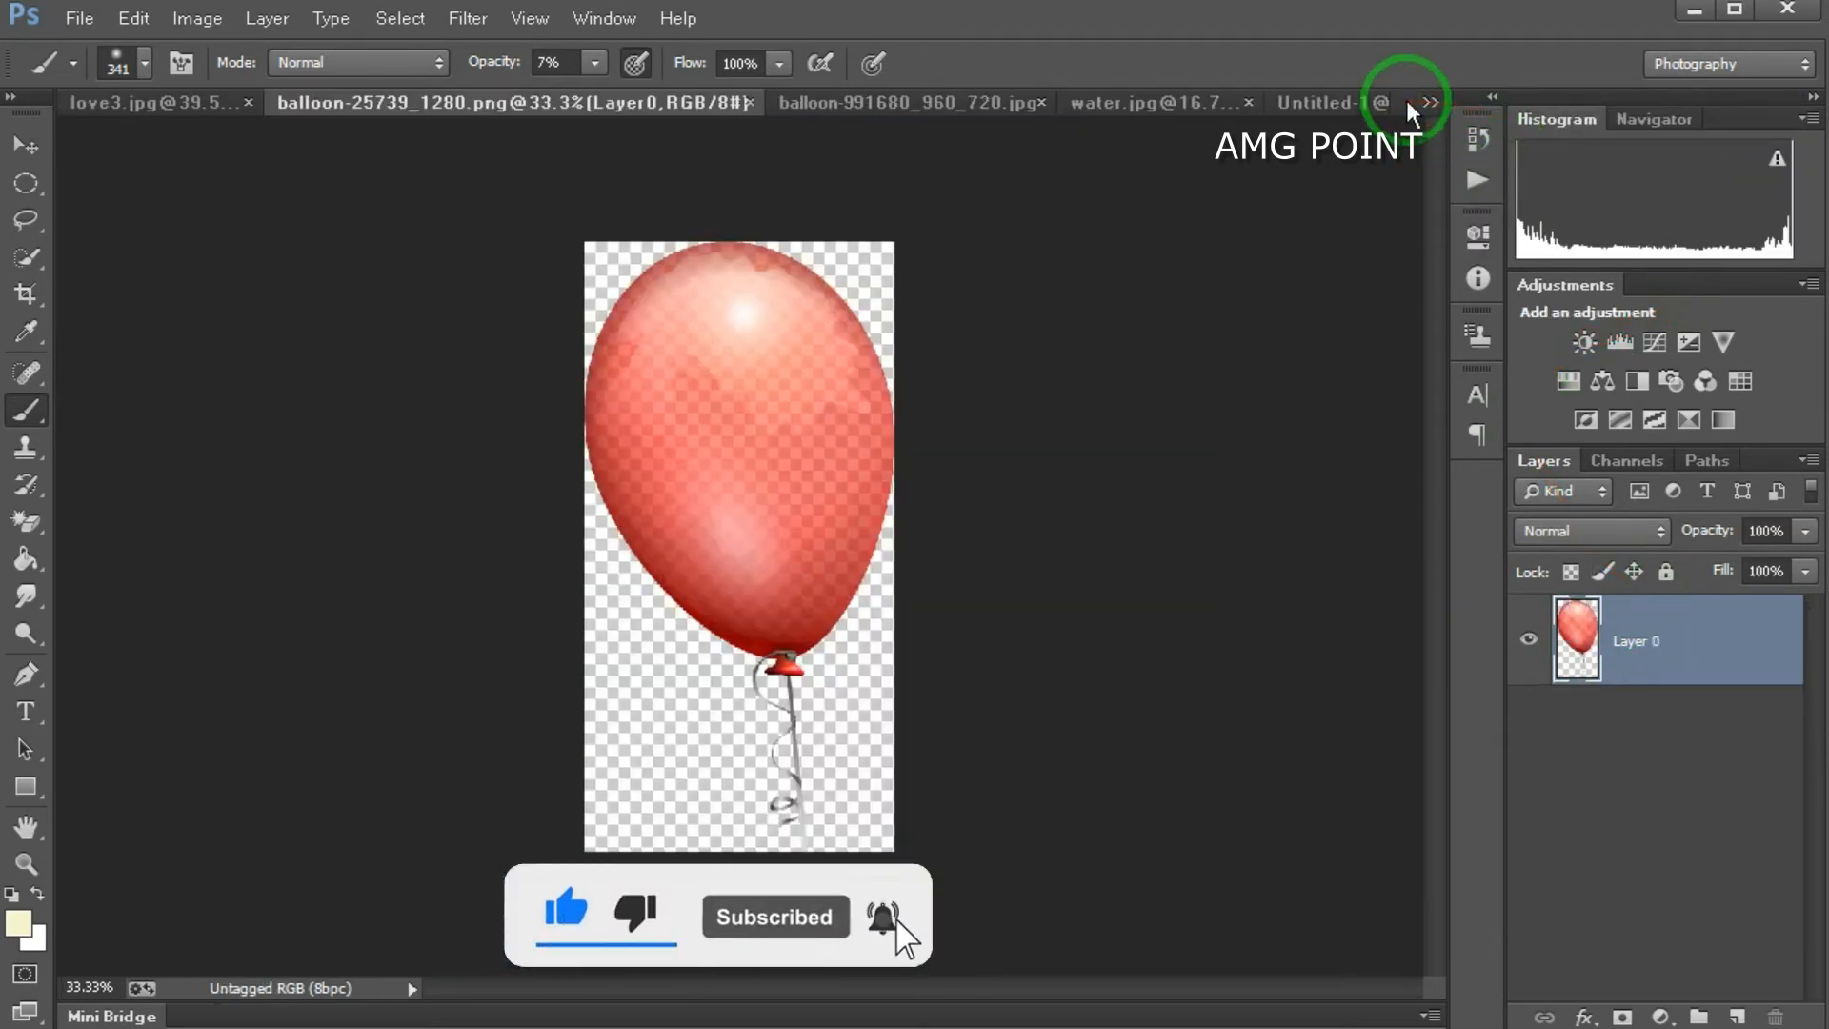
left_click(900, 100)
left_click(24, 143)
left_click_drag(816, 477, 912, 491)
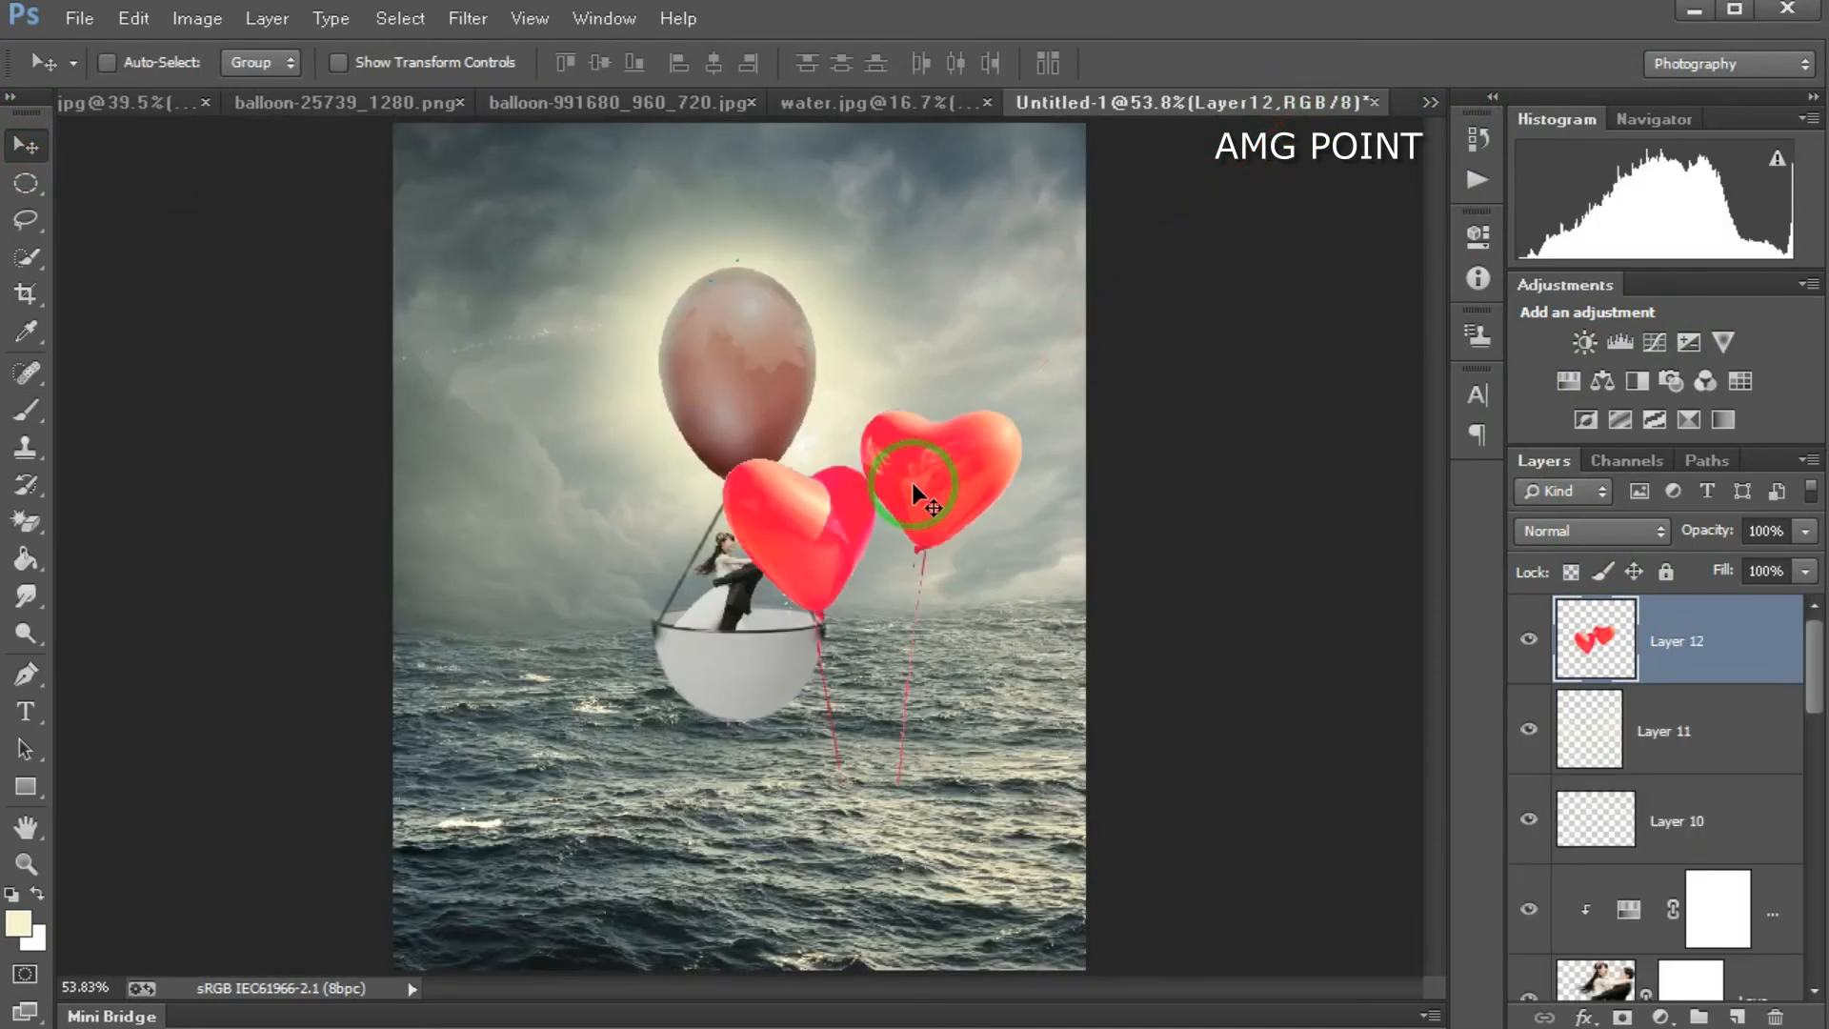
Step: Set the heart balloons' blend mode to Soft Light and move them to the right, clear of the couple
left_click(1572, 529)
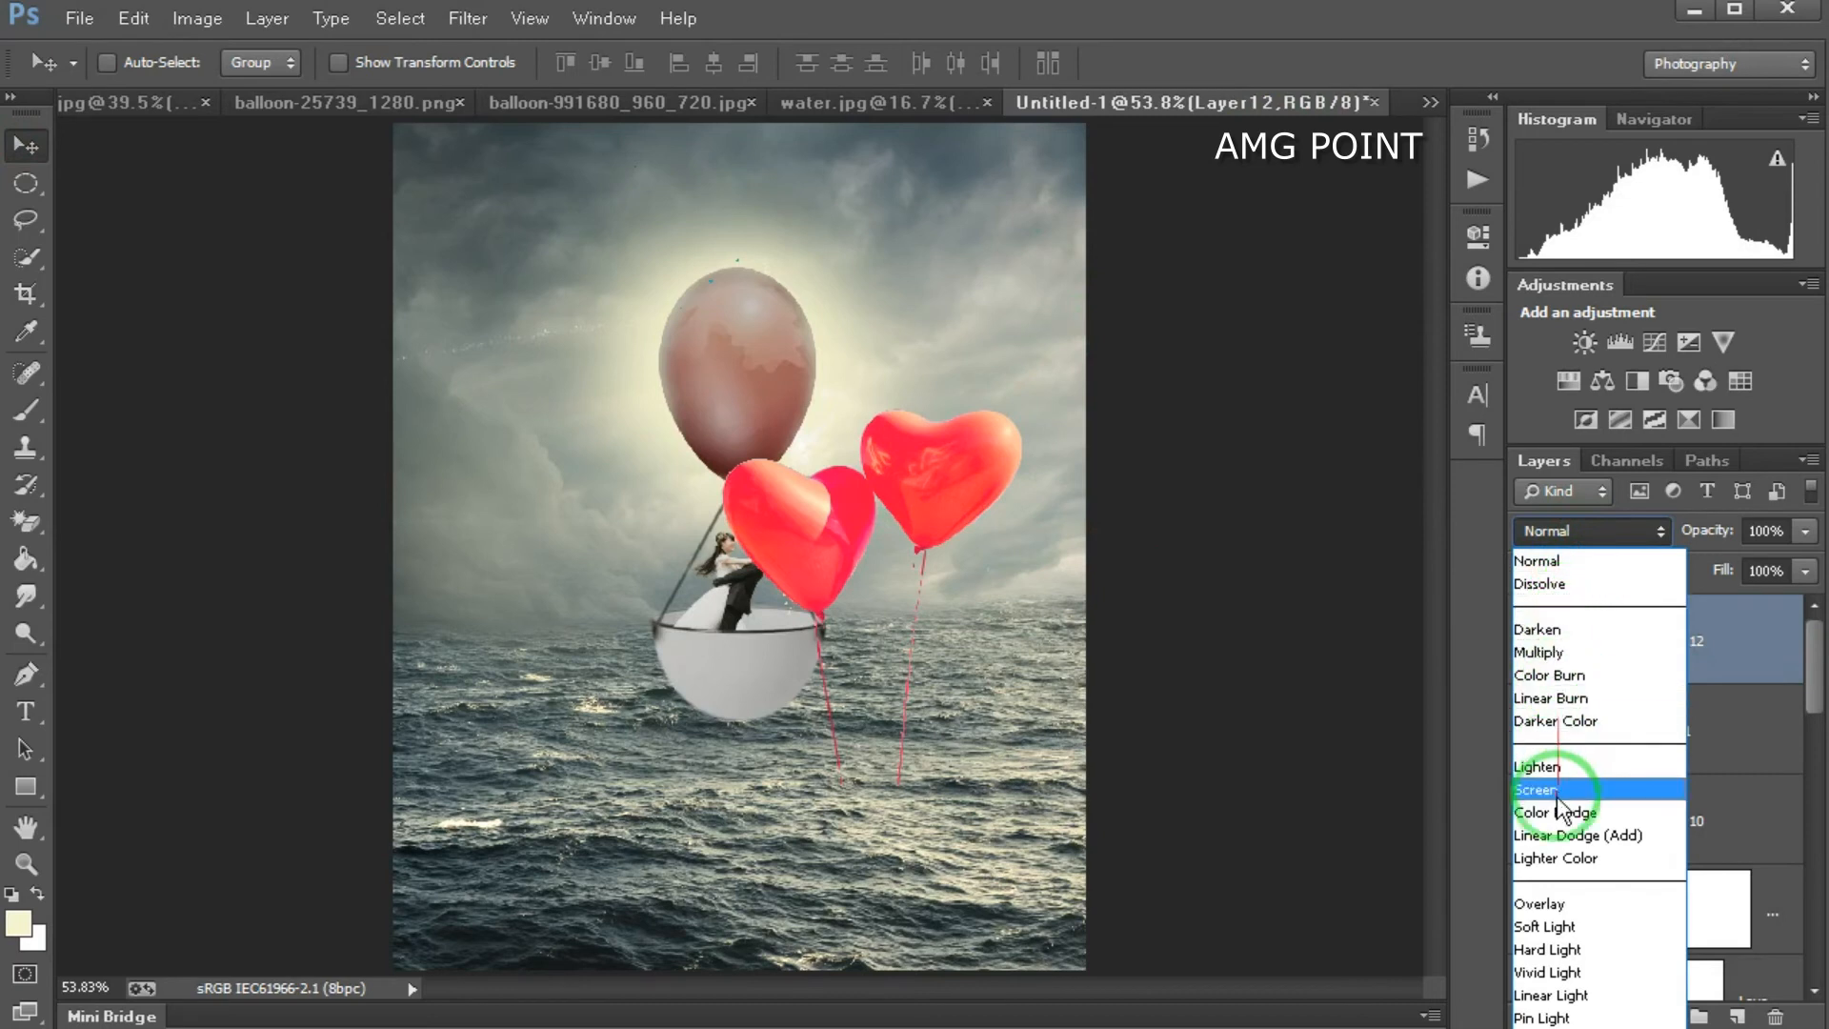
left_click(1544, 926)
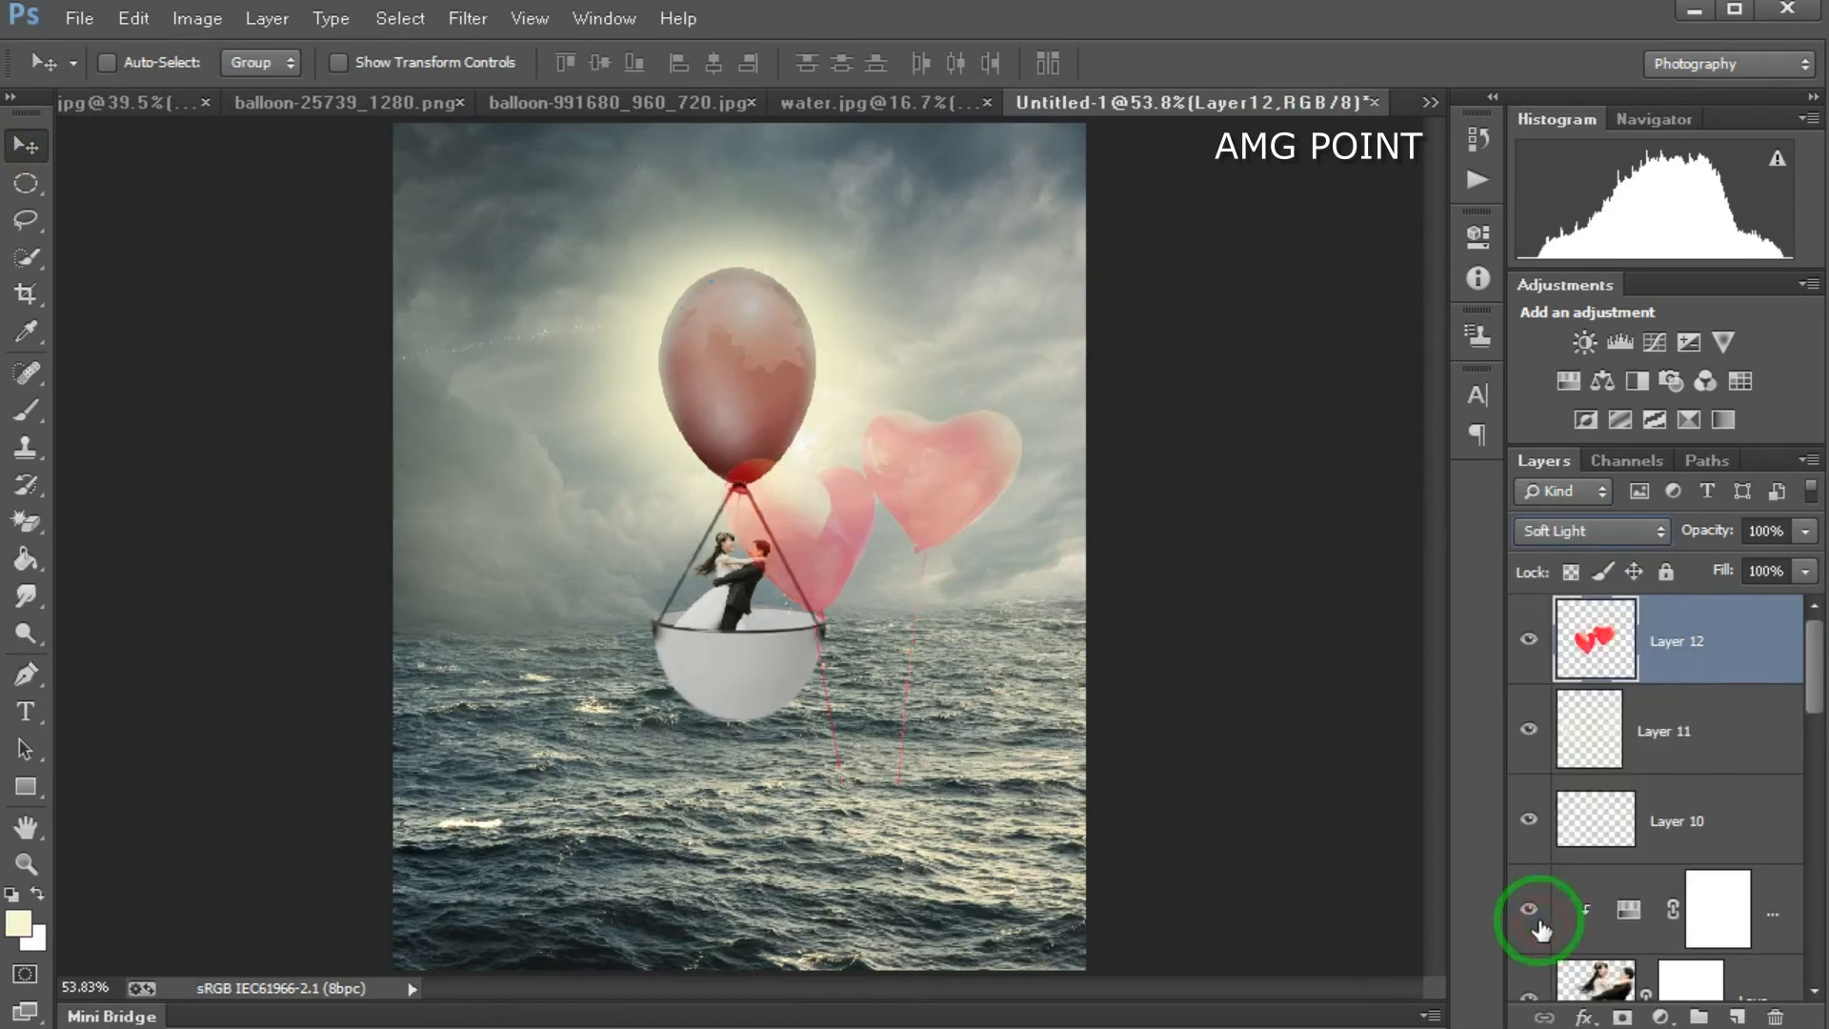
left_click_drag(932, 495, 1015, 523)
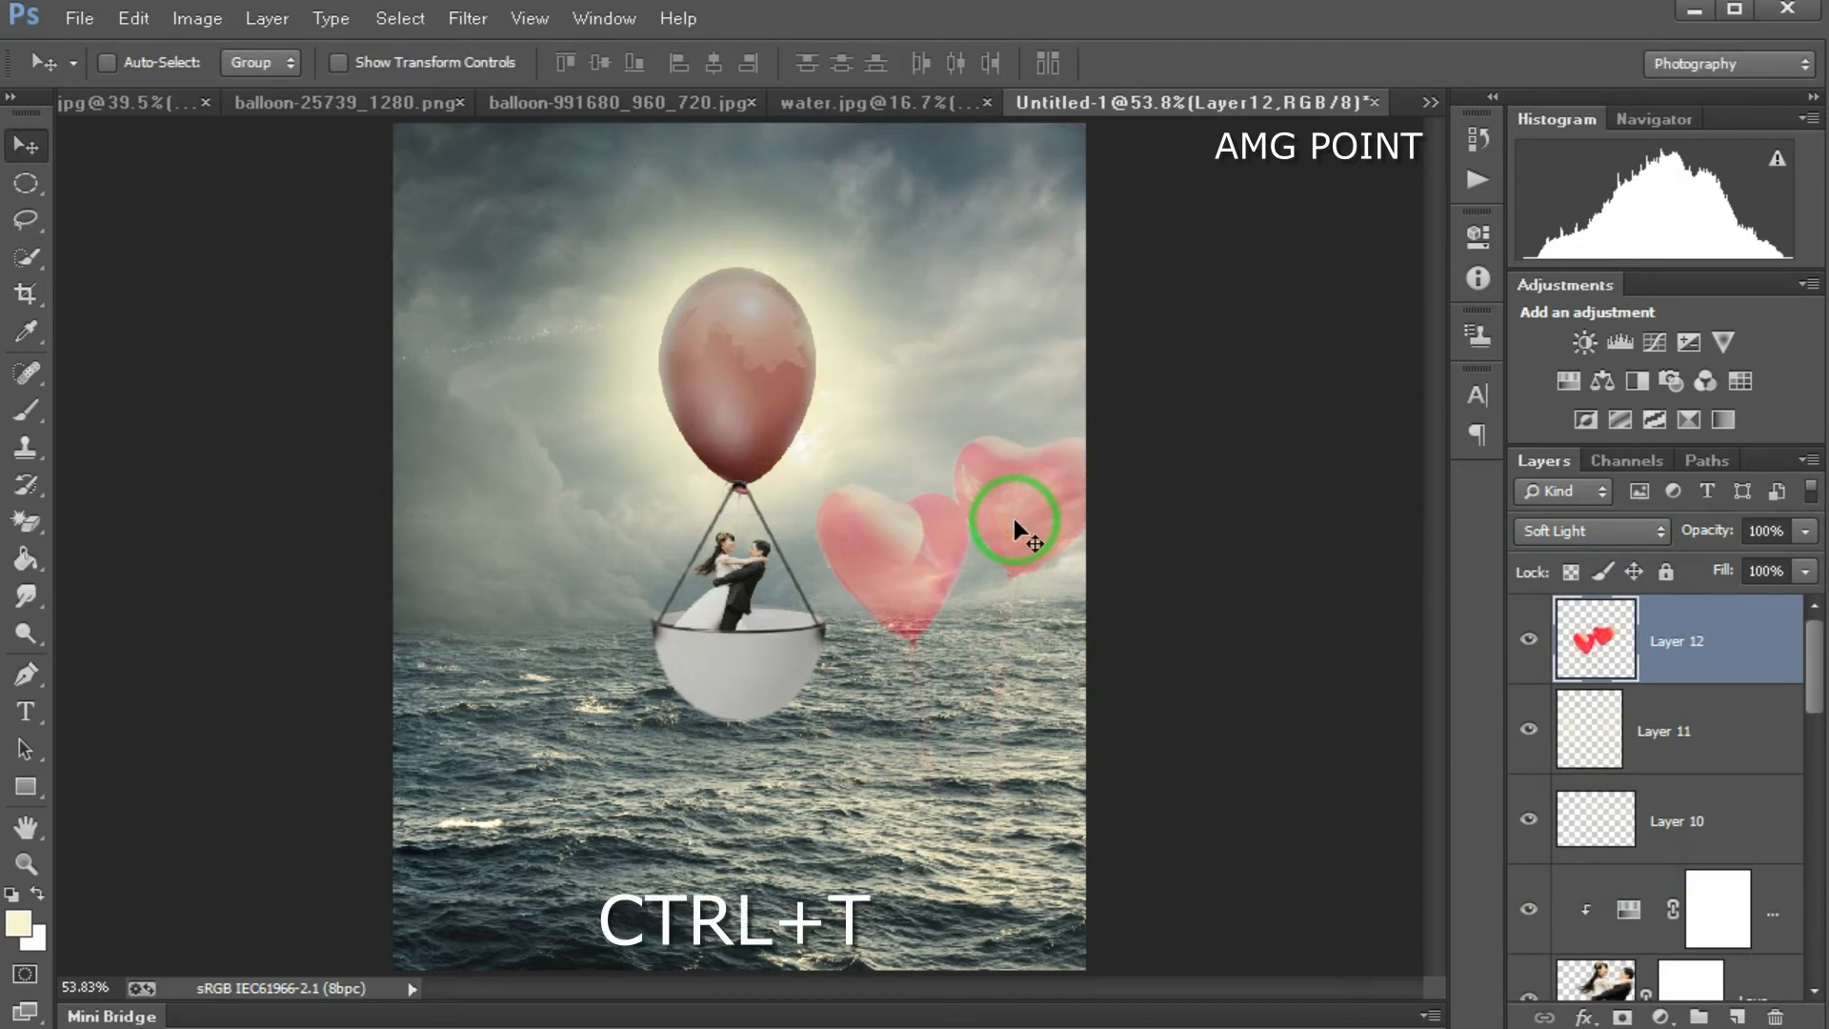
Step: Scale the heart balloons down in the sky right of the red balloon, and place a duplicate left of the cup above the horizon
key("ctrl+t")
left_click_drag(1255, 262, 1061, 408)
key("Return")
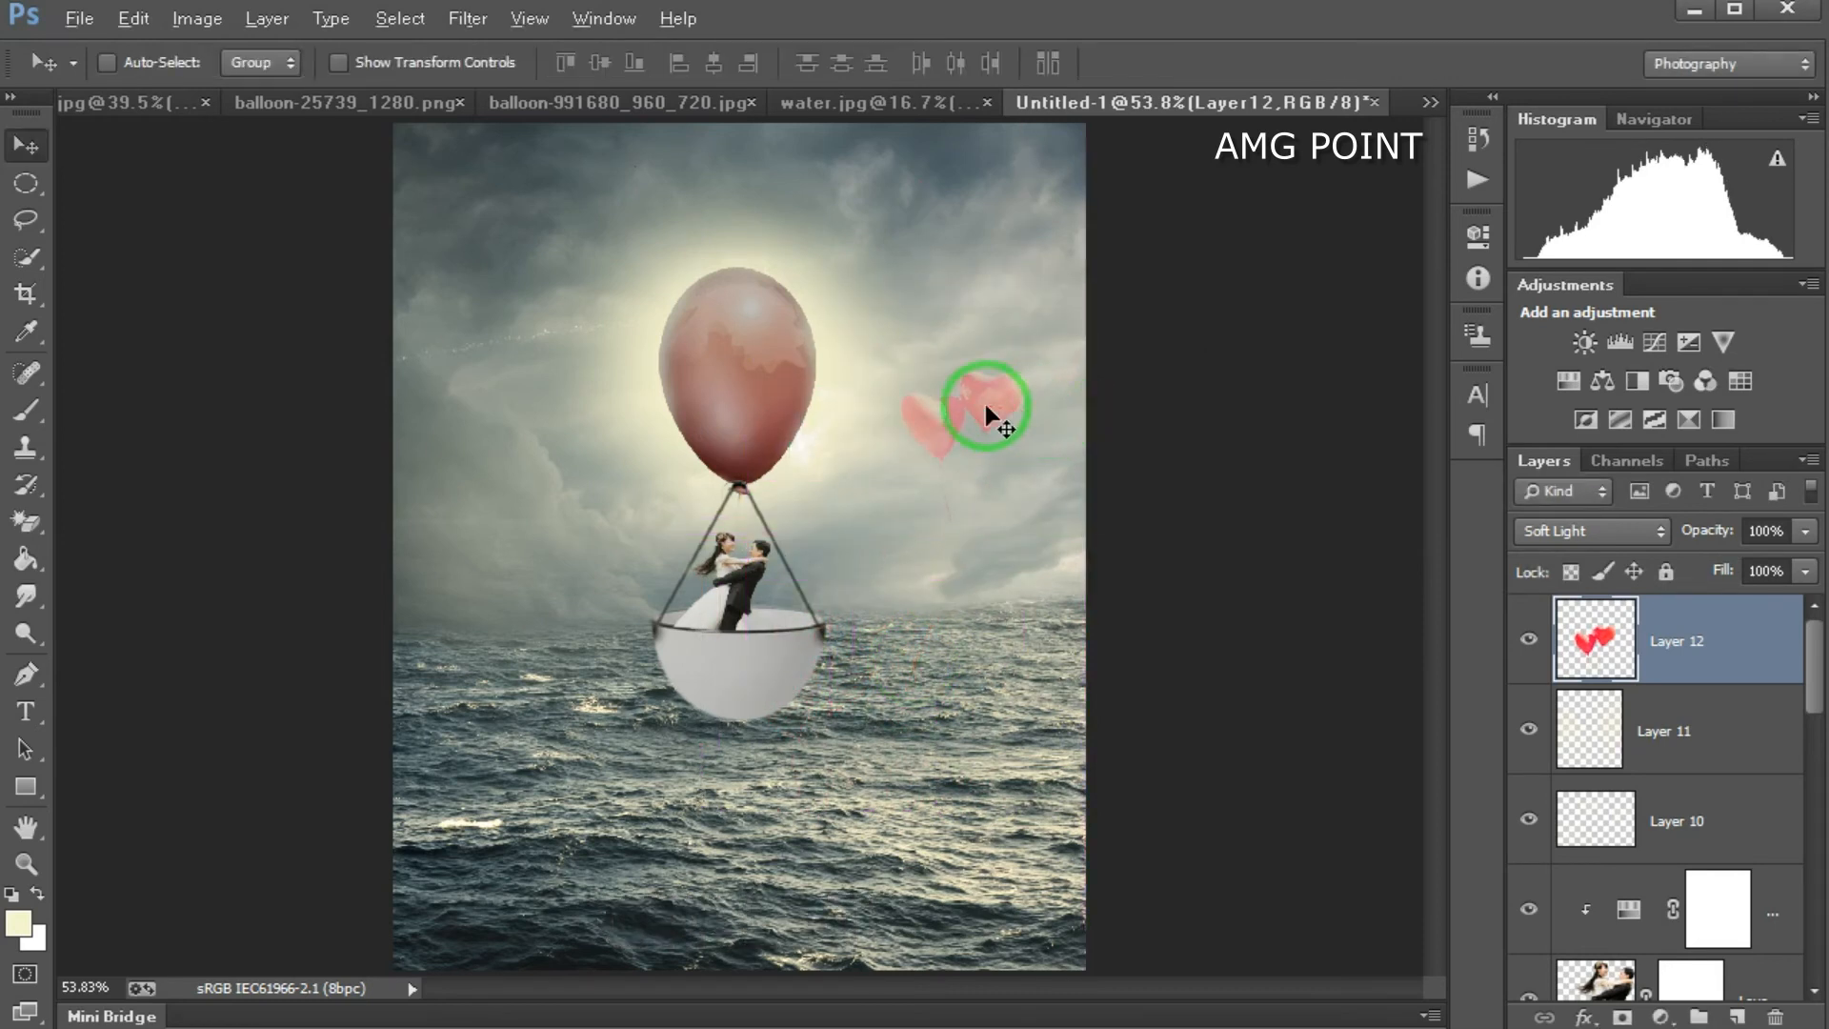
key("ctrl+j")
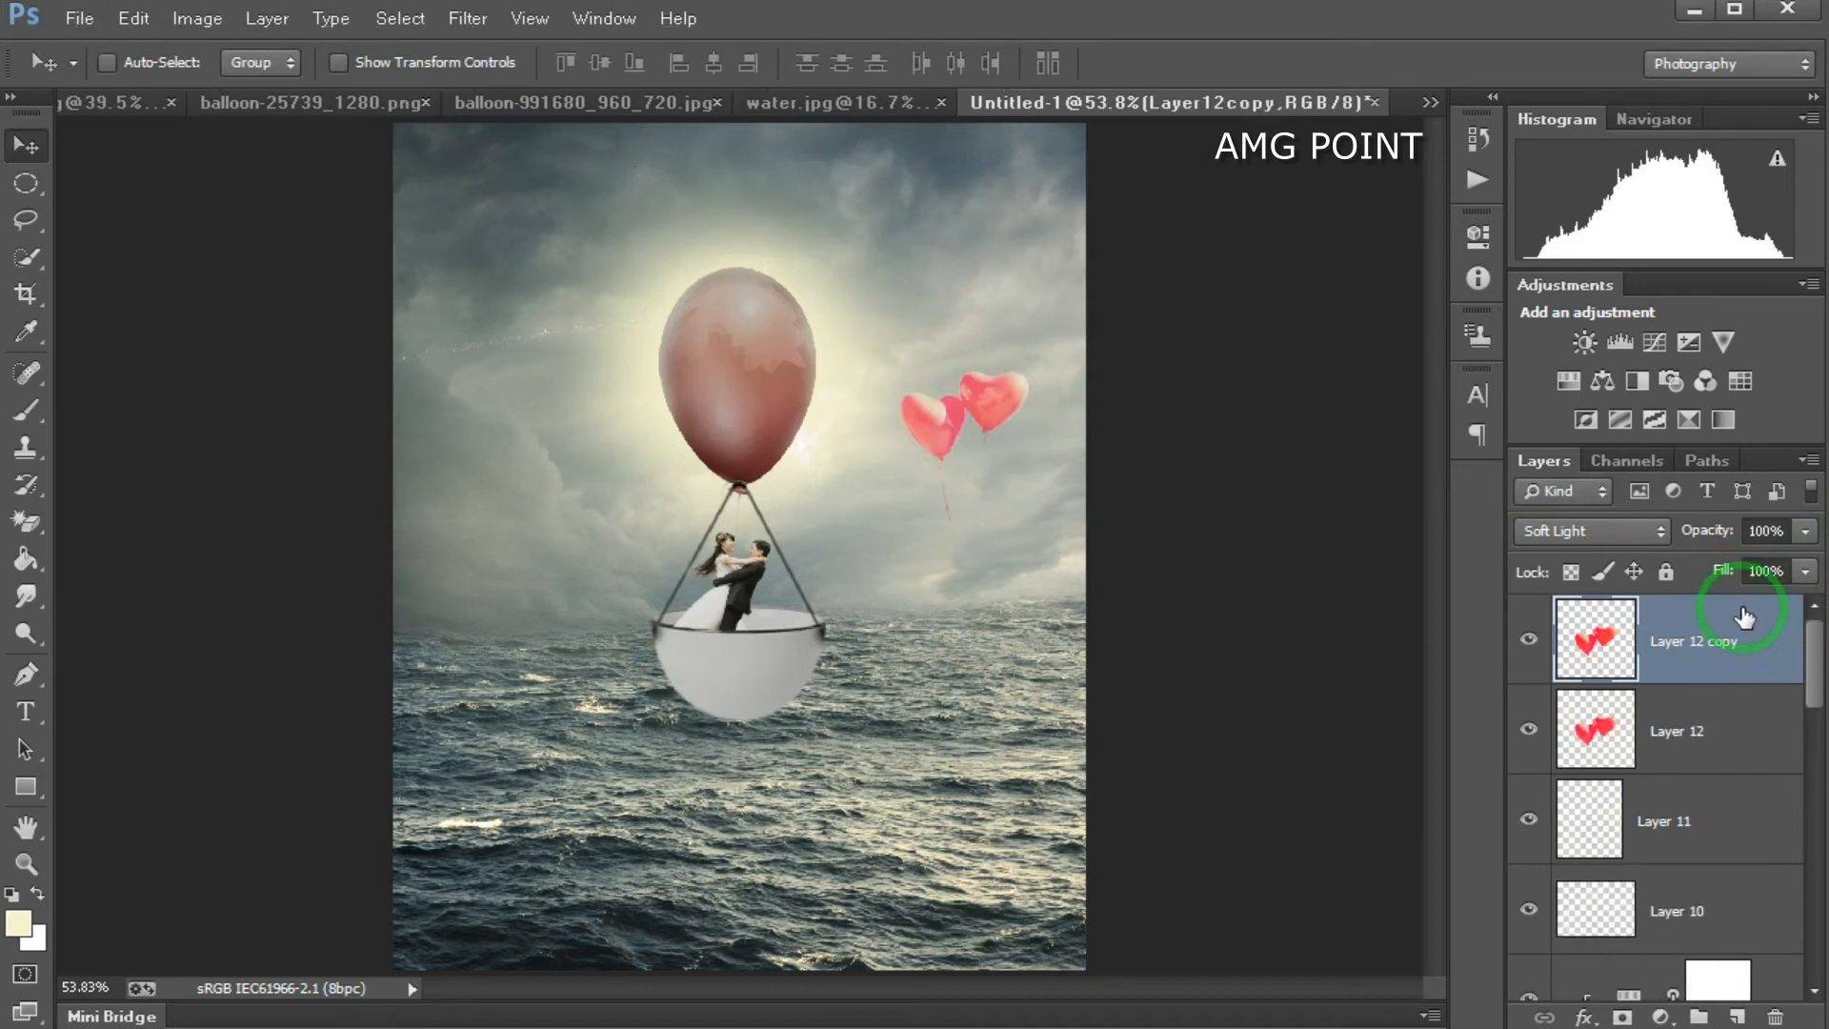
left_click_drag(751, 501, 474, 572)
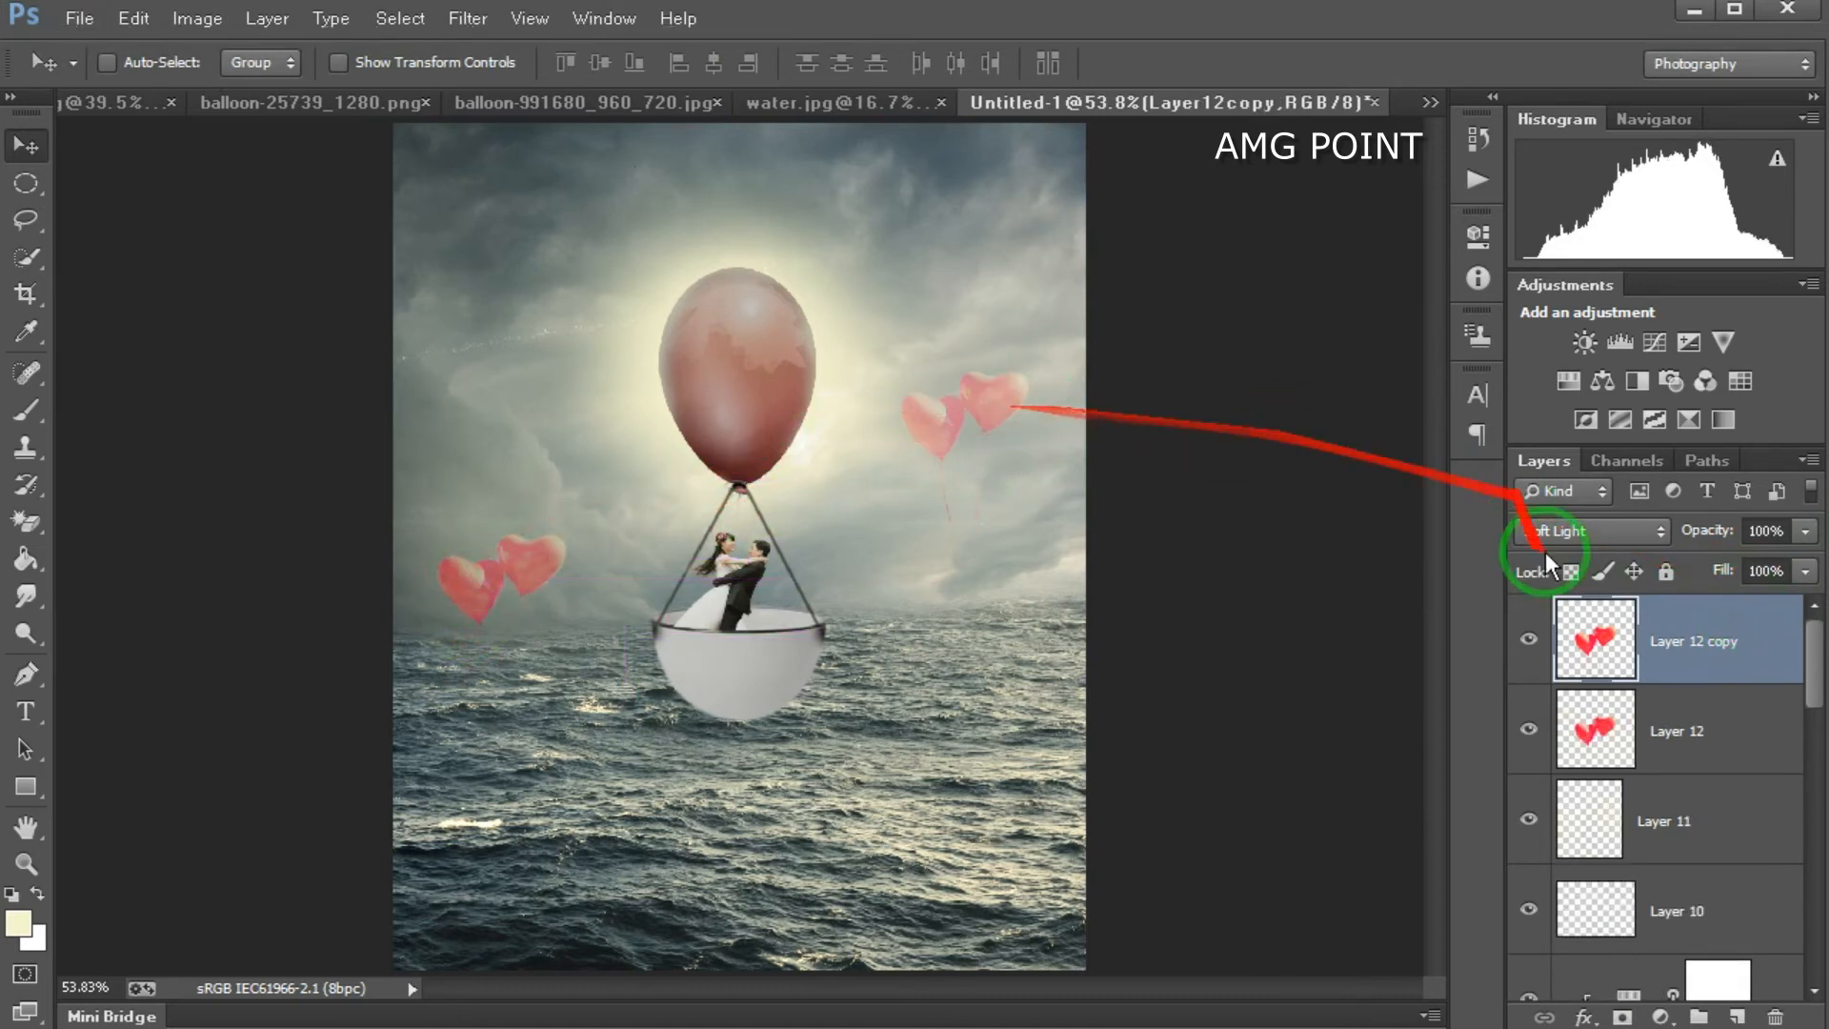
Step: Flip the original heart balloons on the right horizontally and move them slightly higher in the sky
left_click(1680, 717)
key("ctrl+t")
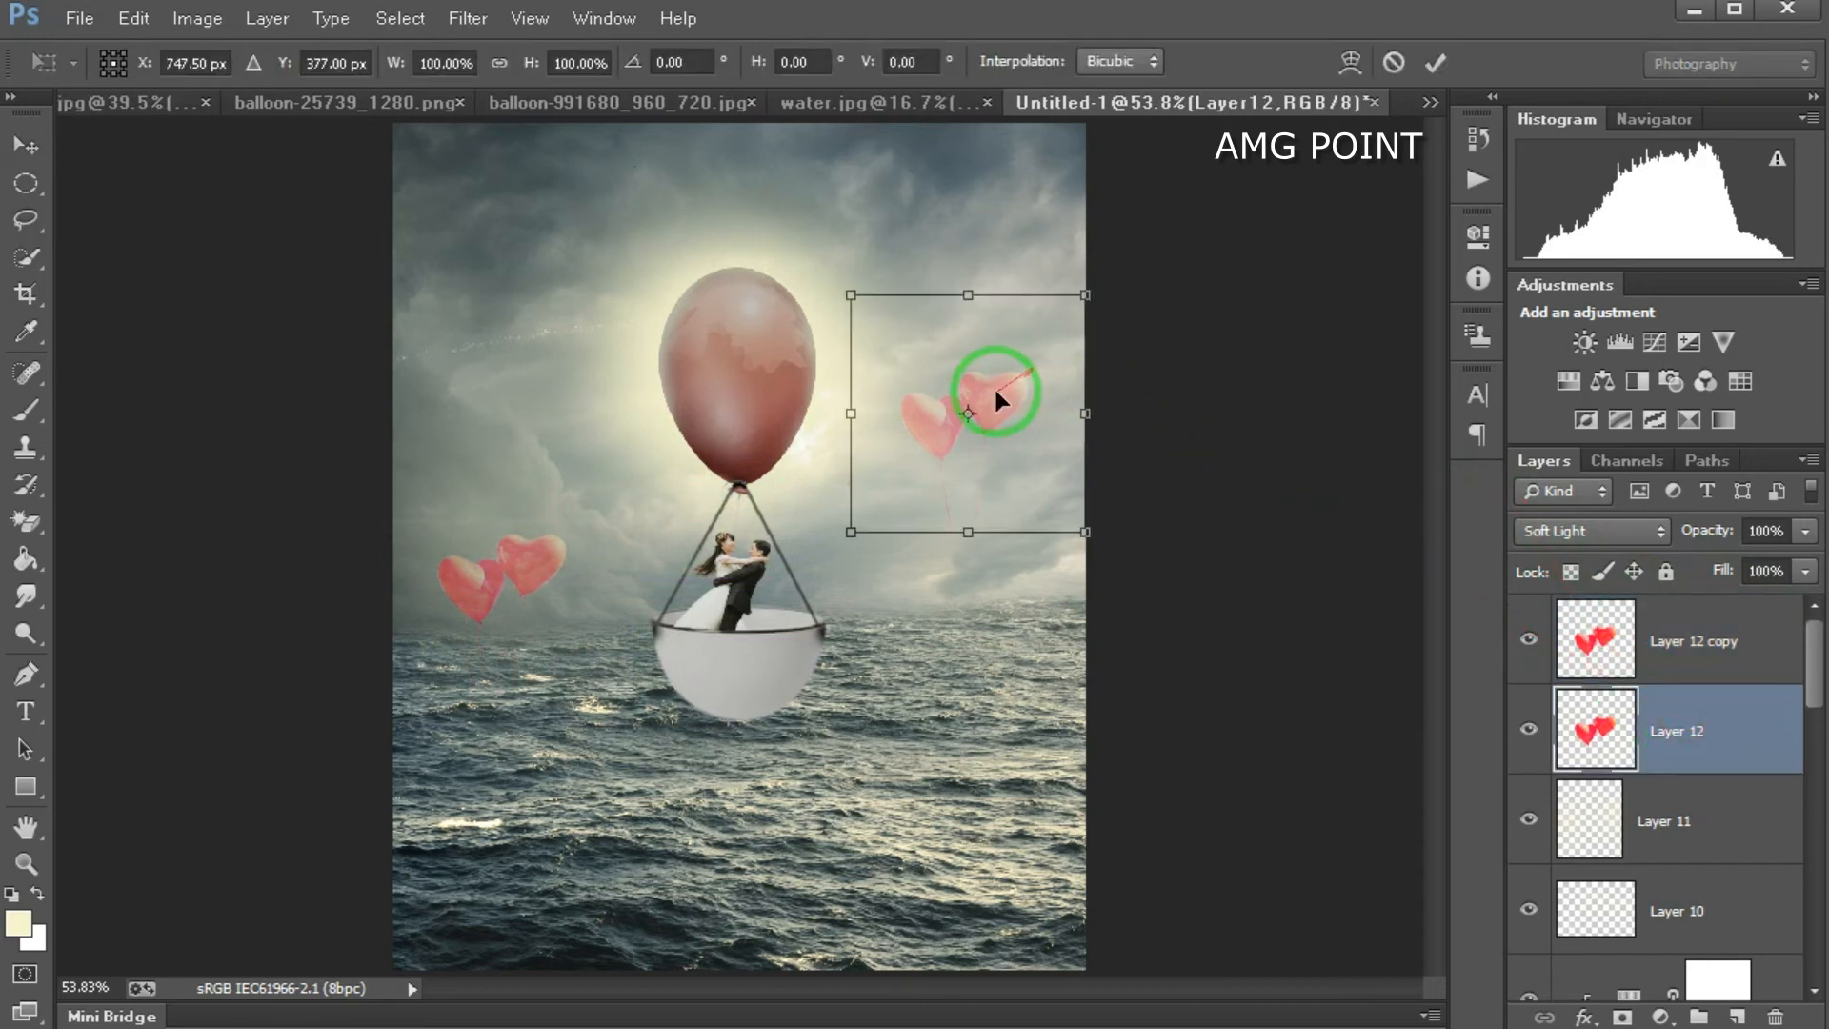
right_click(994, 391)
left_click(1125, 821)
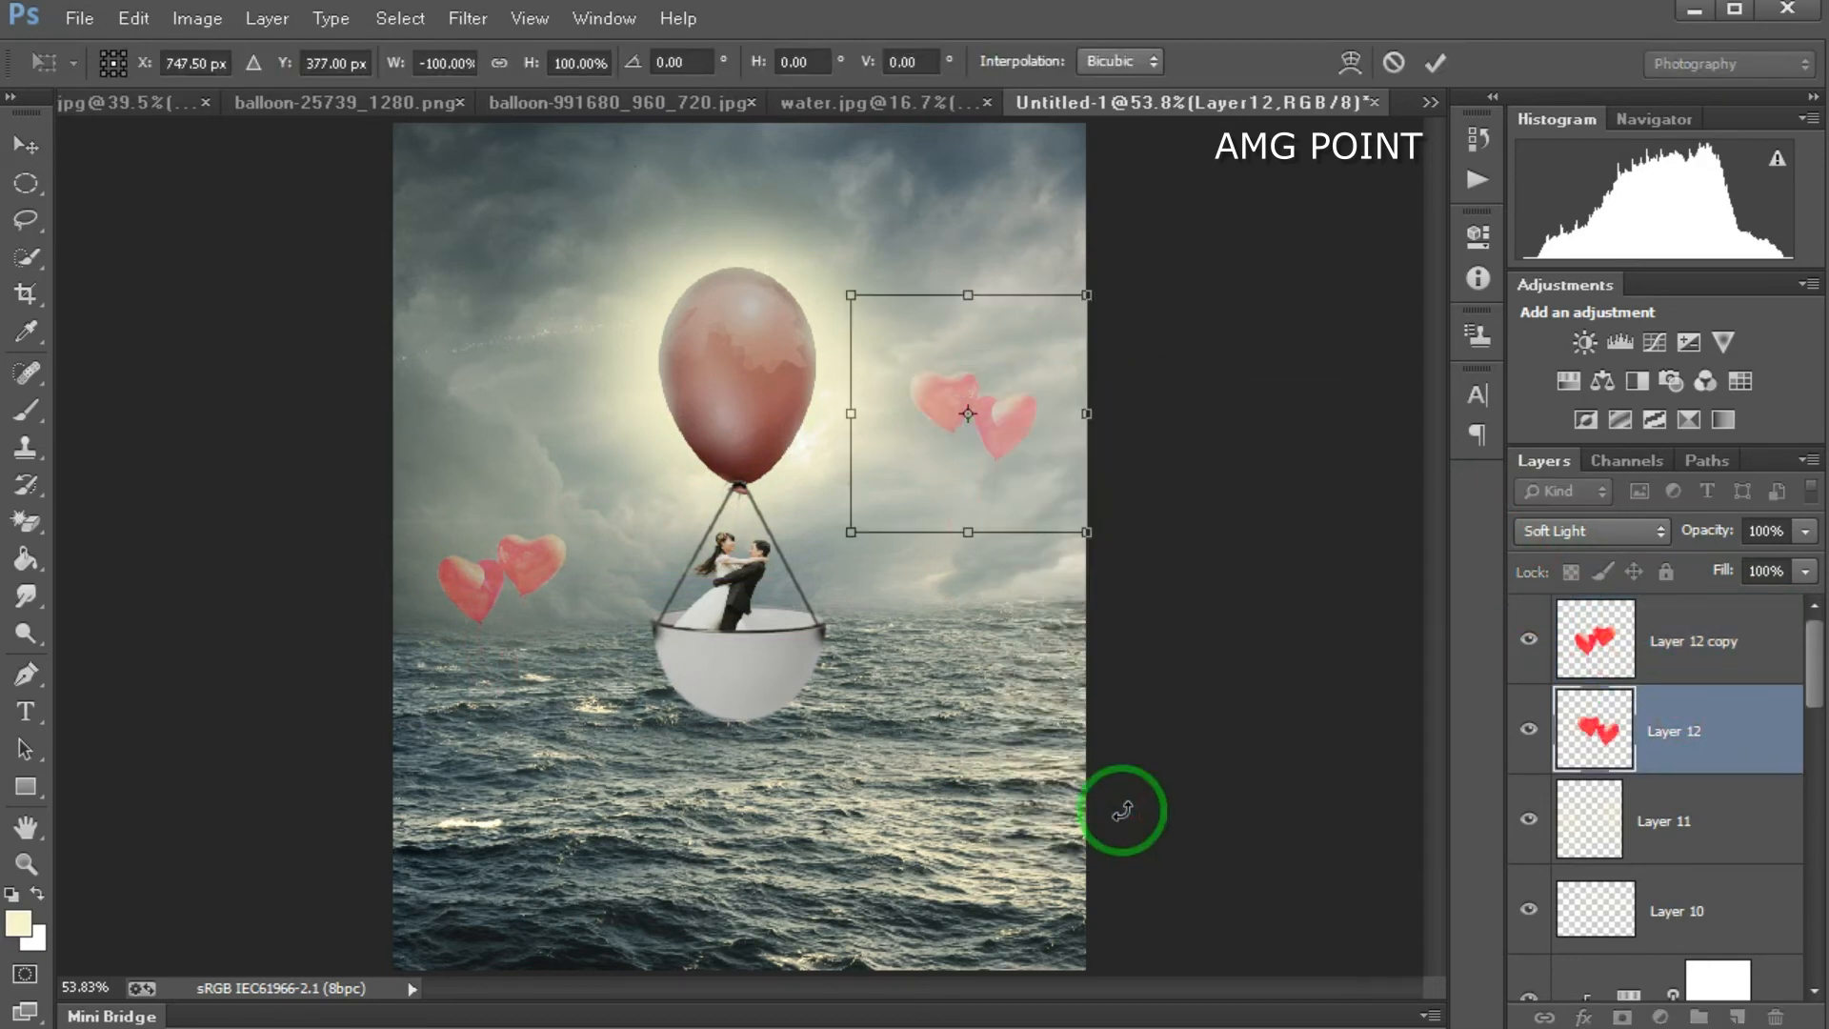
key("Return")
left_click_drag(998, 408, 509, 535)
Step: Set the duplicated heart balloons on the left to Normal blend mode at 55% opacity
left_click(1610, 637)
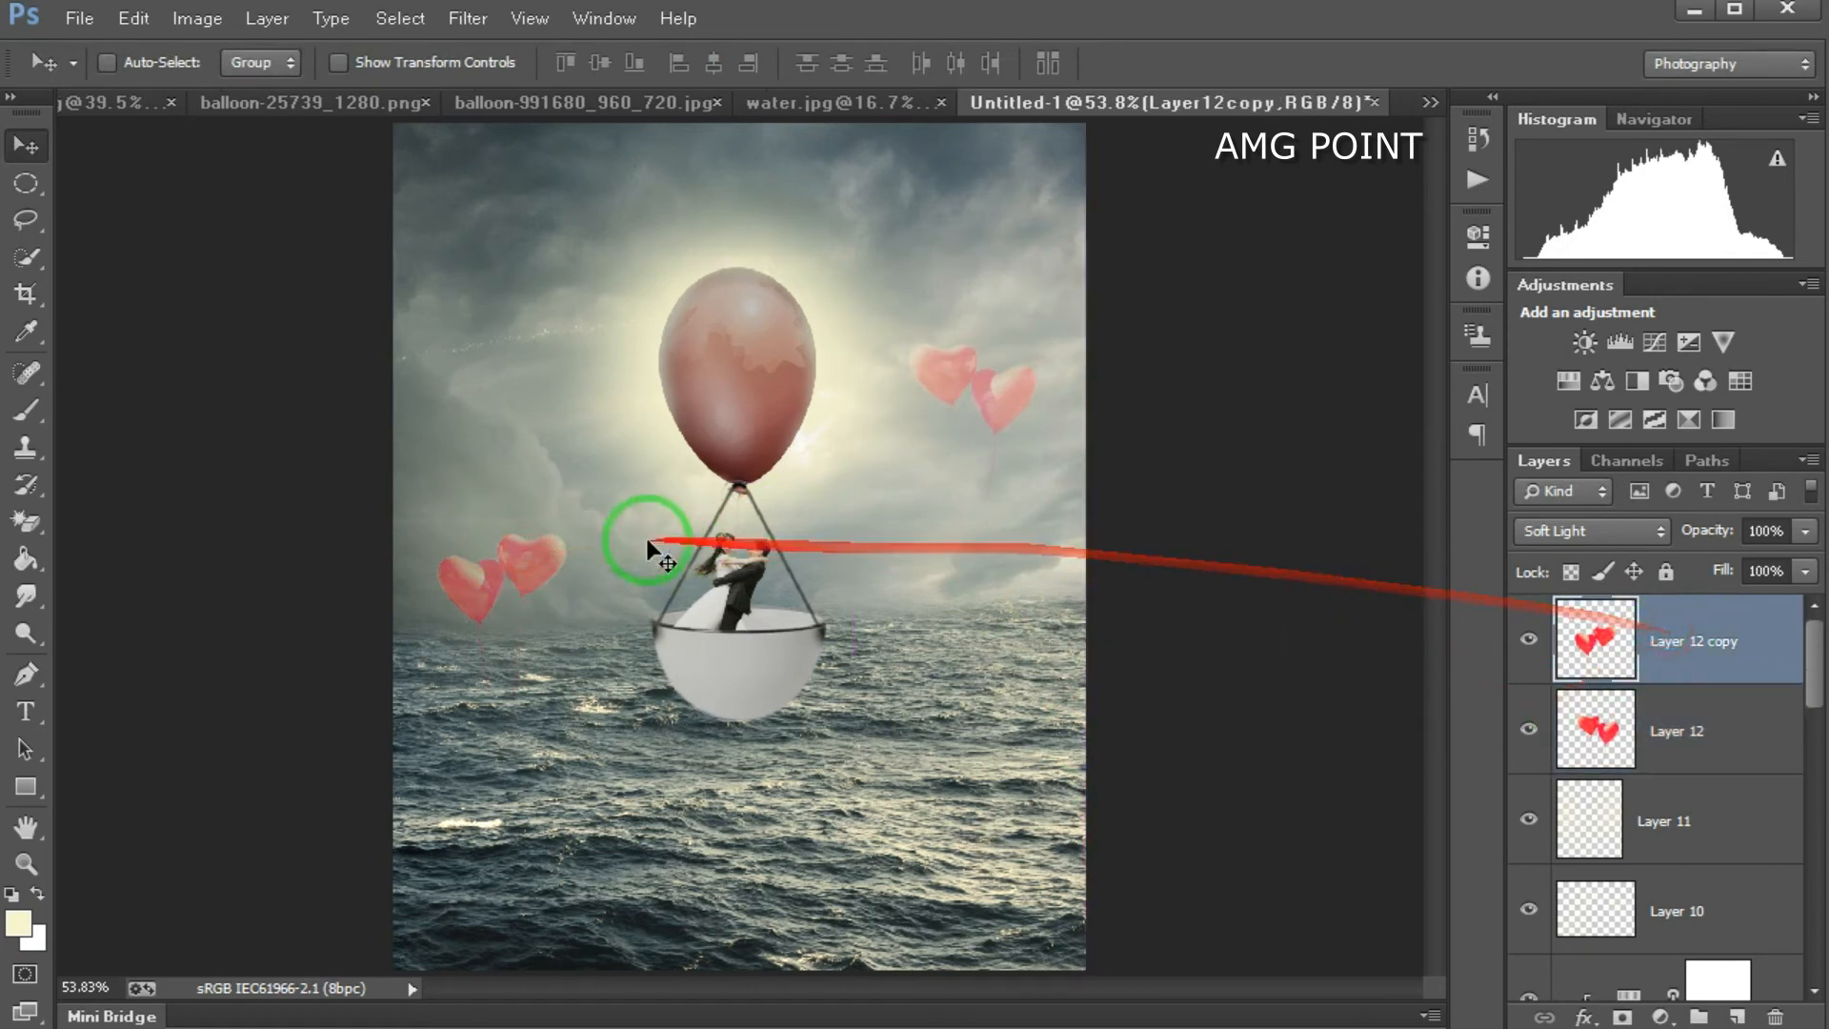
left_click(1656, 531)
left_click(1620, 561)
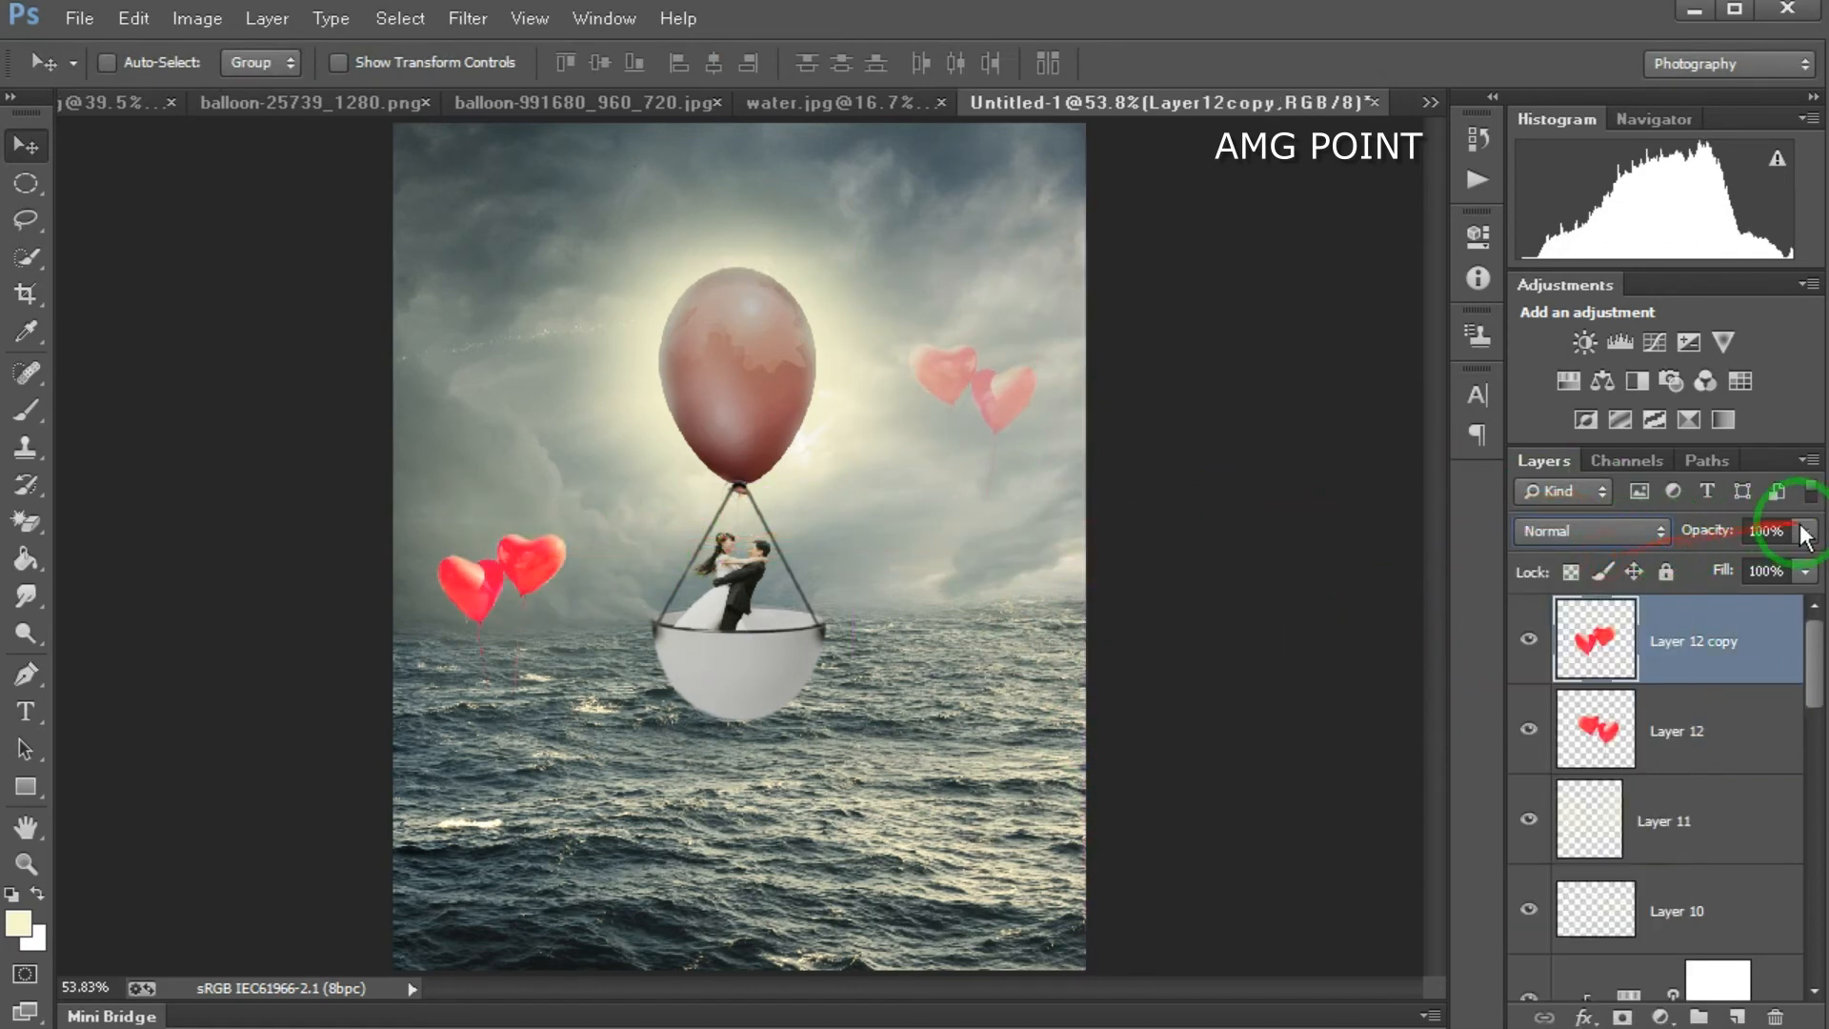
left_click_drag(1729, 562, 1740, 560)
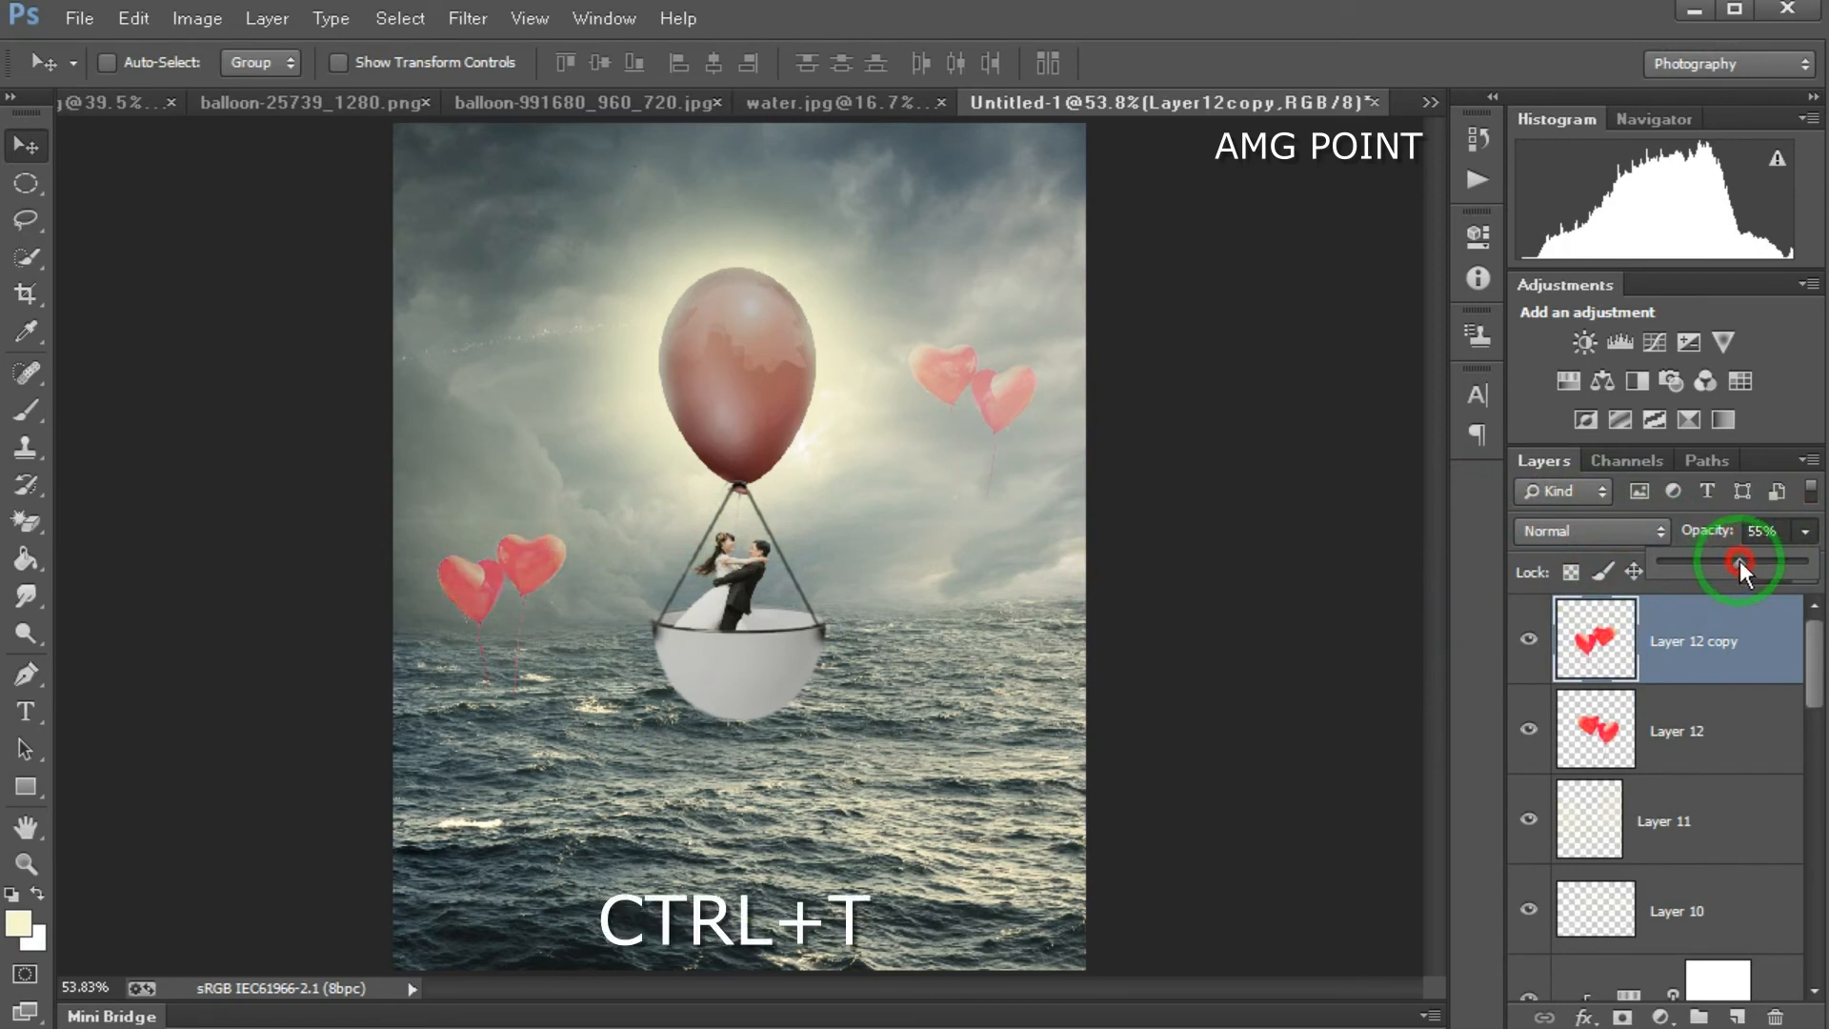
Step: Enlarge the left heart balloons slightly and reposition them beside the cup at the horizon
key("ctrl+t")
left_click_drag(631, 458, 692, 389)
left_click_drag(574, 534, 570, 582)
key("Return")
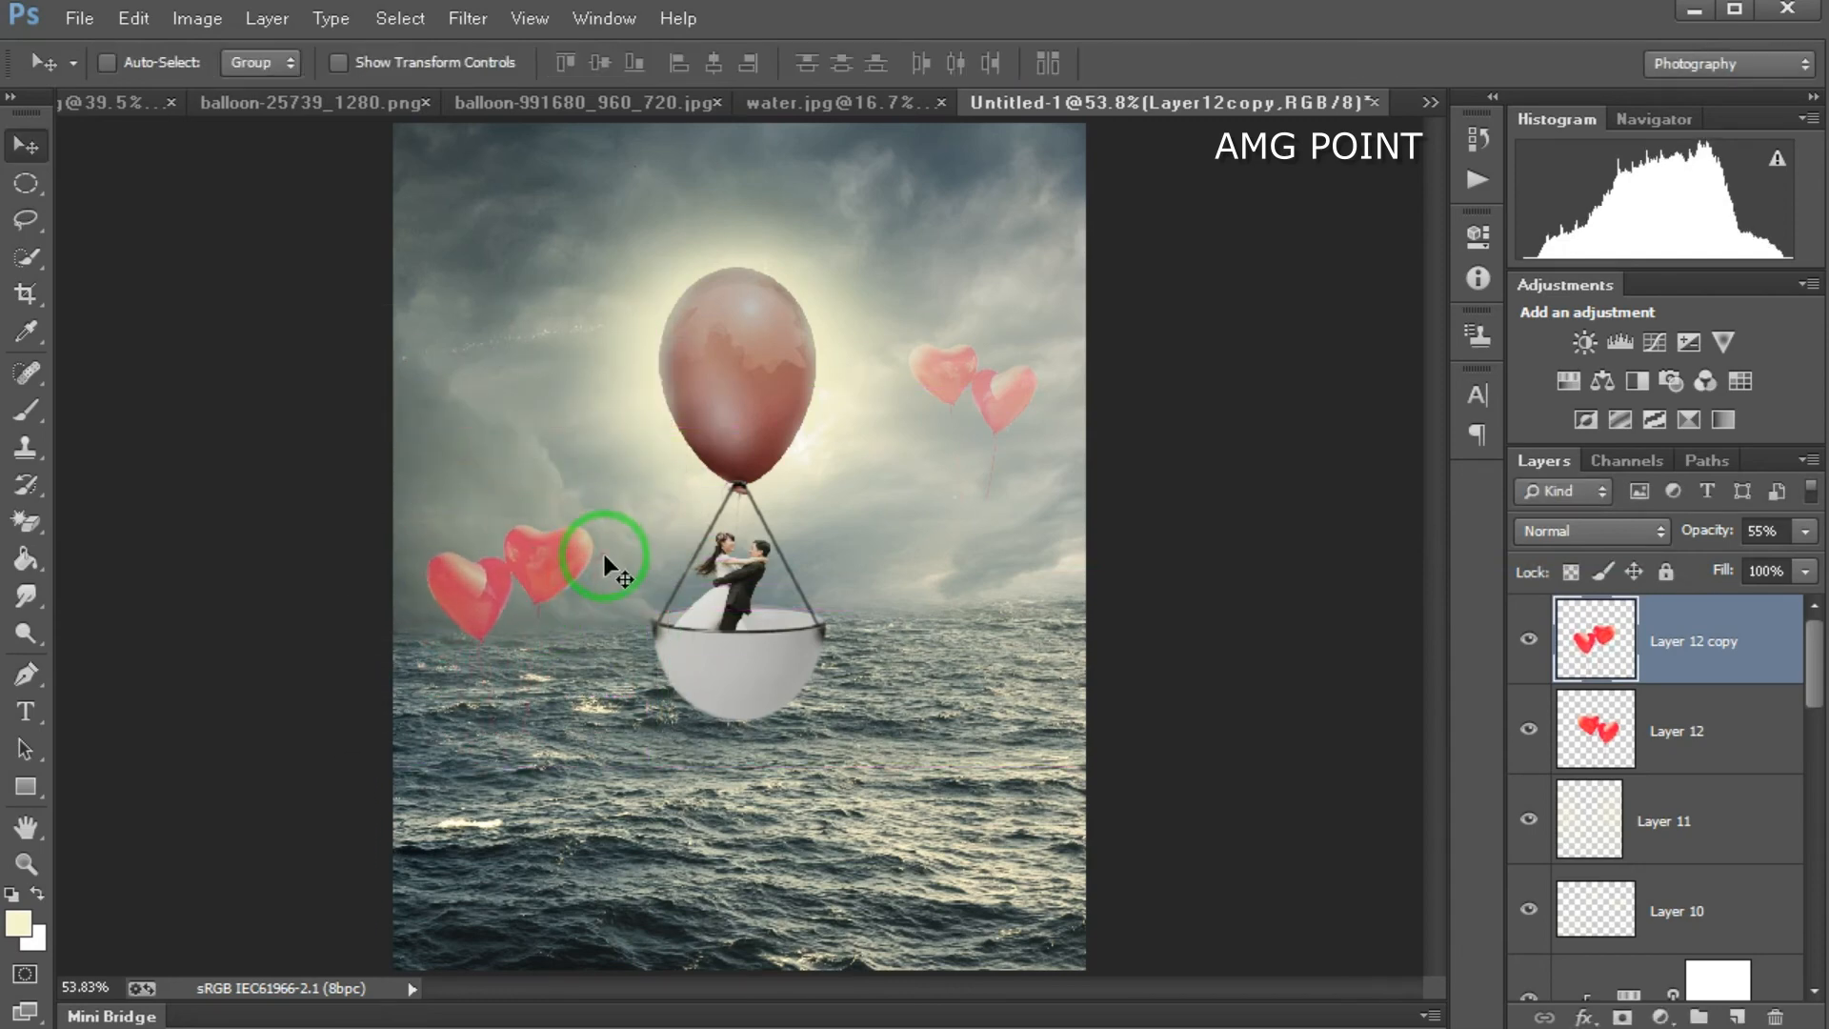
Step: Stamp all visible layers into a new merged layer at the top of the stack
scroll(594, 560, "down", 9)
scroll(588, 562, "up", 12)
scroll(588, 562, "down", 5)
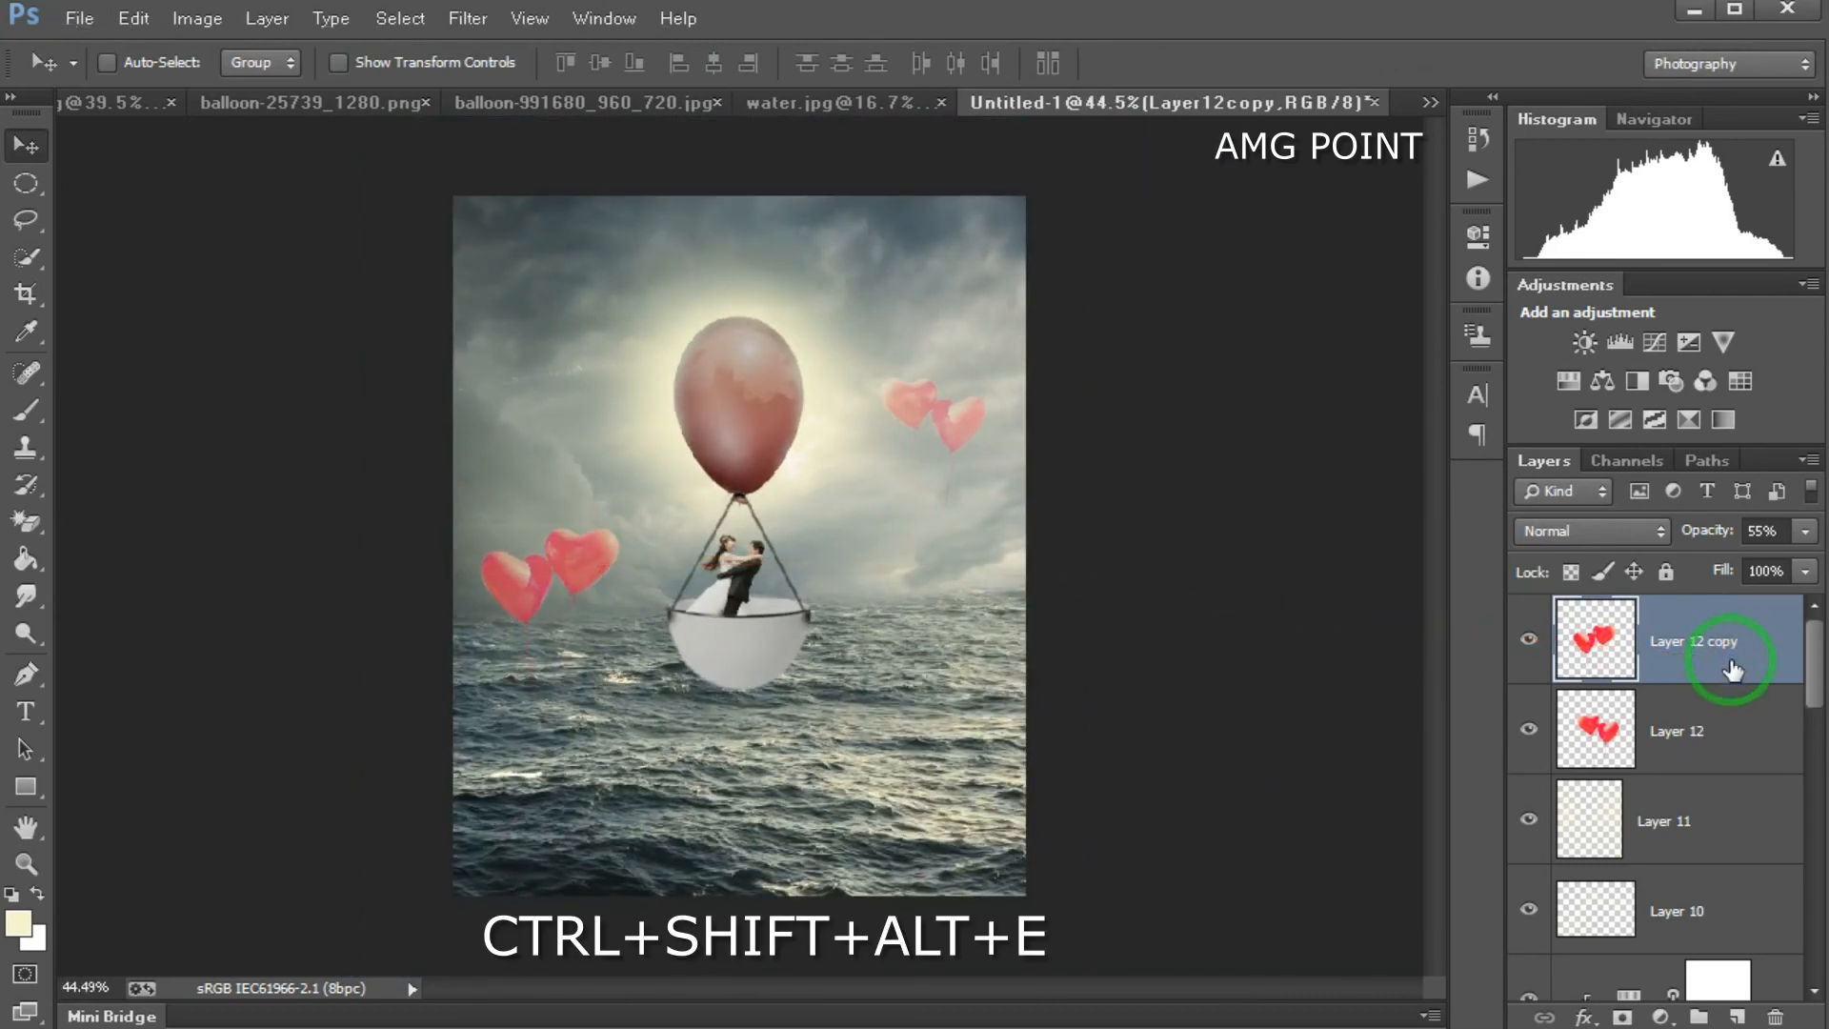
key("ctrl+shift+alt+e")
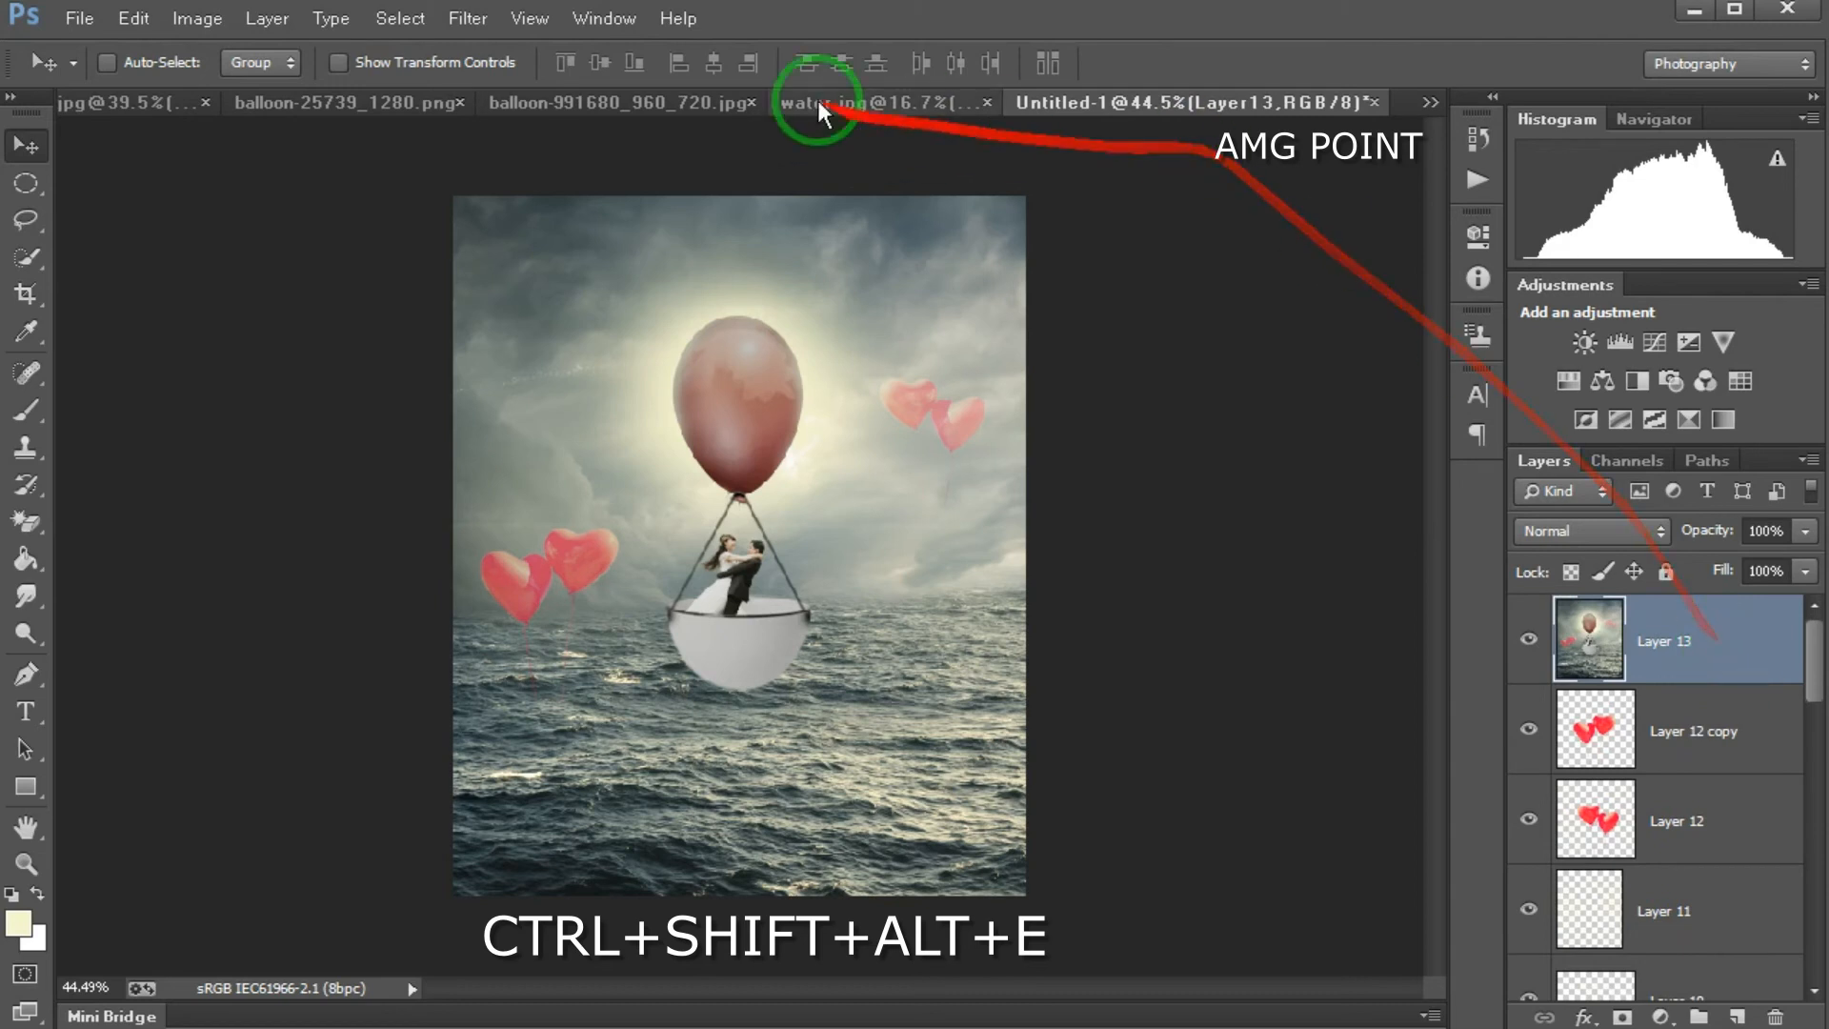
Step: Apply Camera Raw to the merged layer with Temperature +3, Tint +10, Exposure -0.35, Contrast +11, Highlights +40, Shadows -58 and Whites +38
left_click(469, 19)
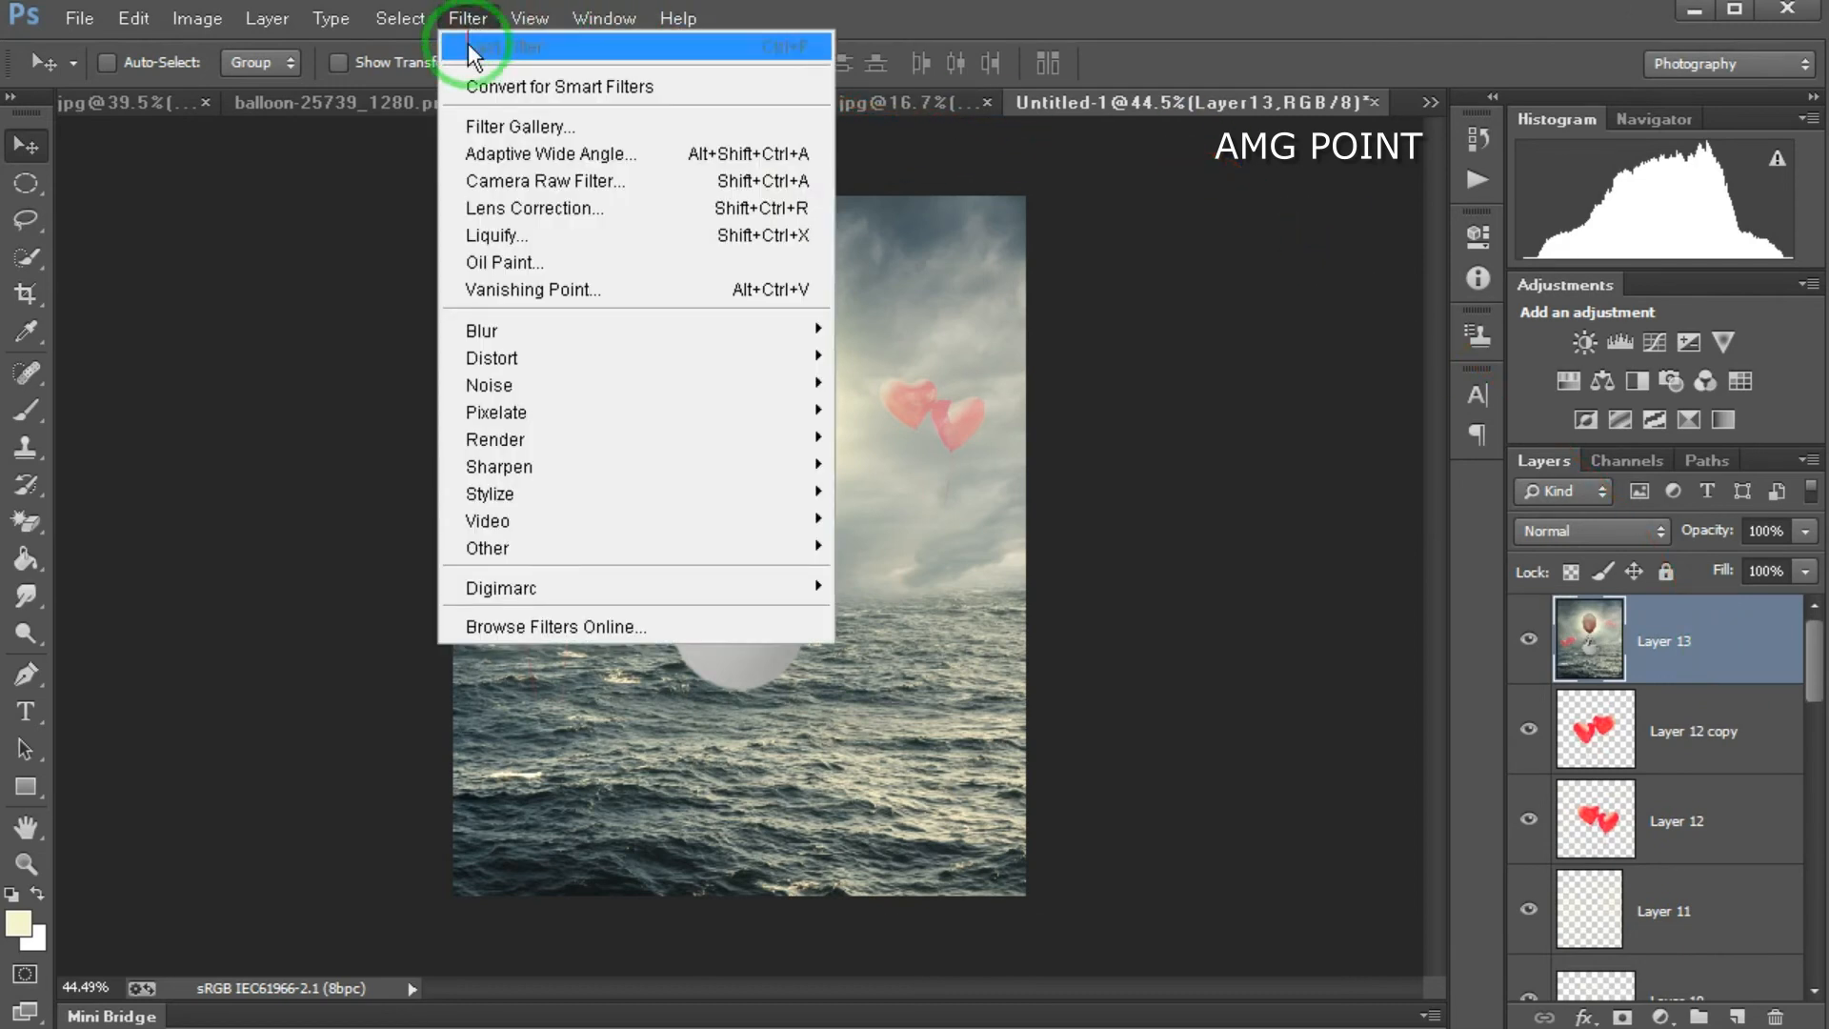
left_click(492, 173)
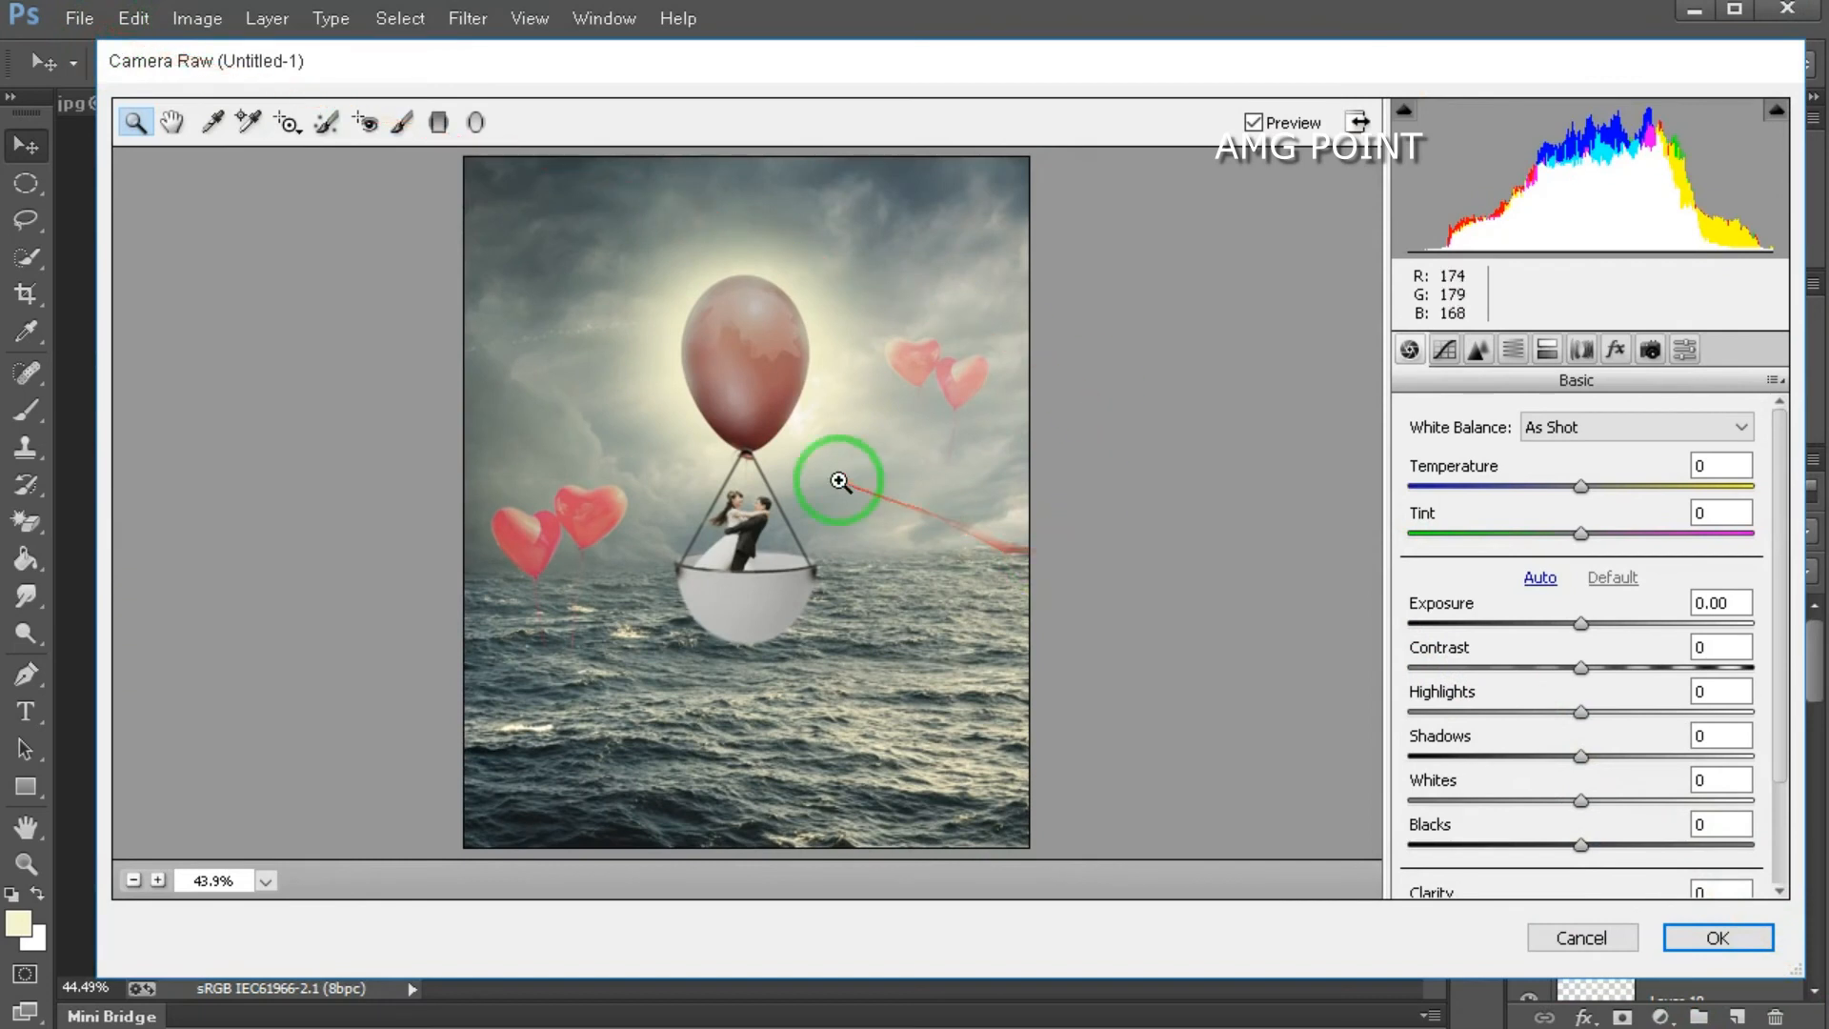
left_click_drag(1582, 483, 1602, 533)
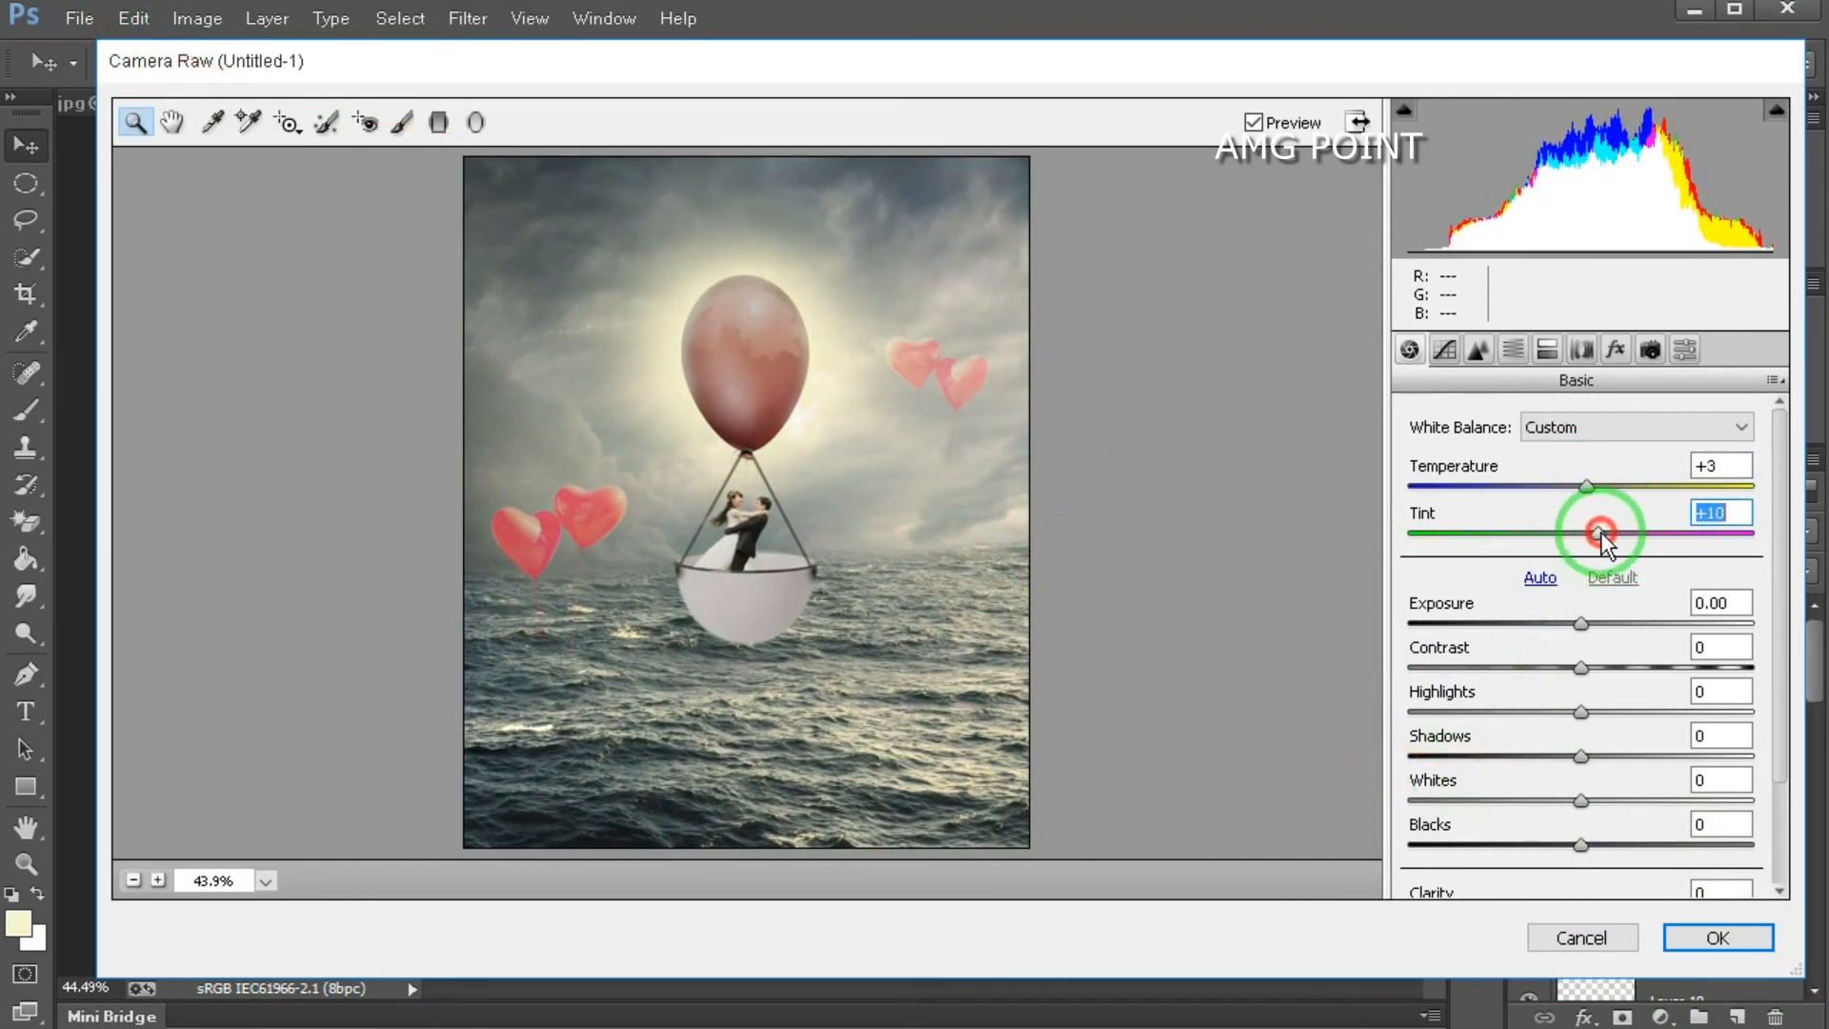
left_click_drag(1585, 629, 1496, 772)
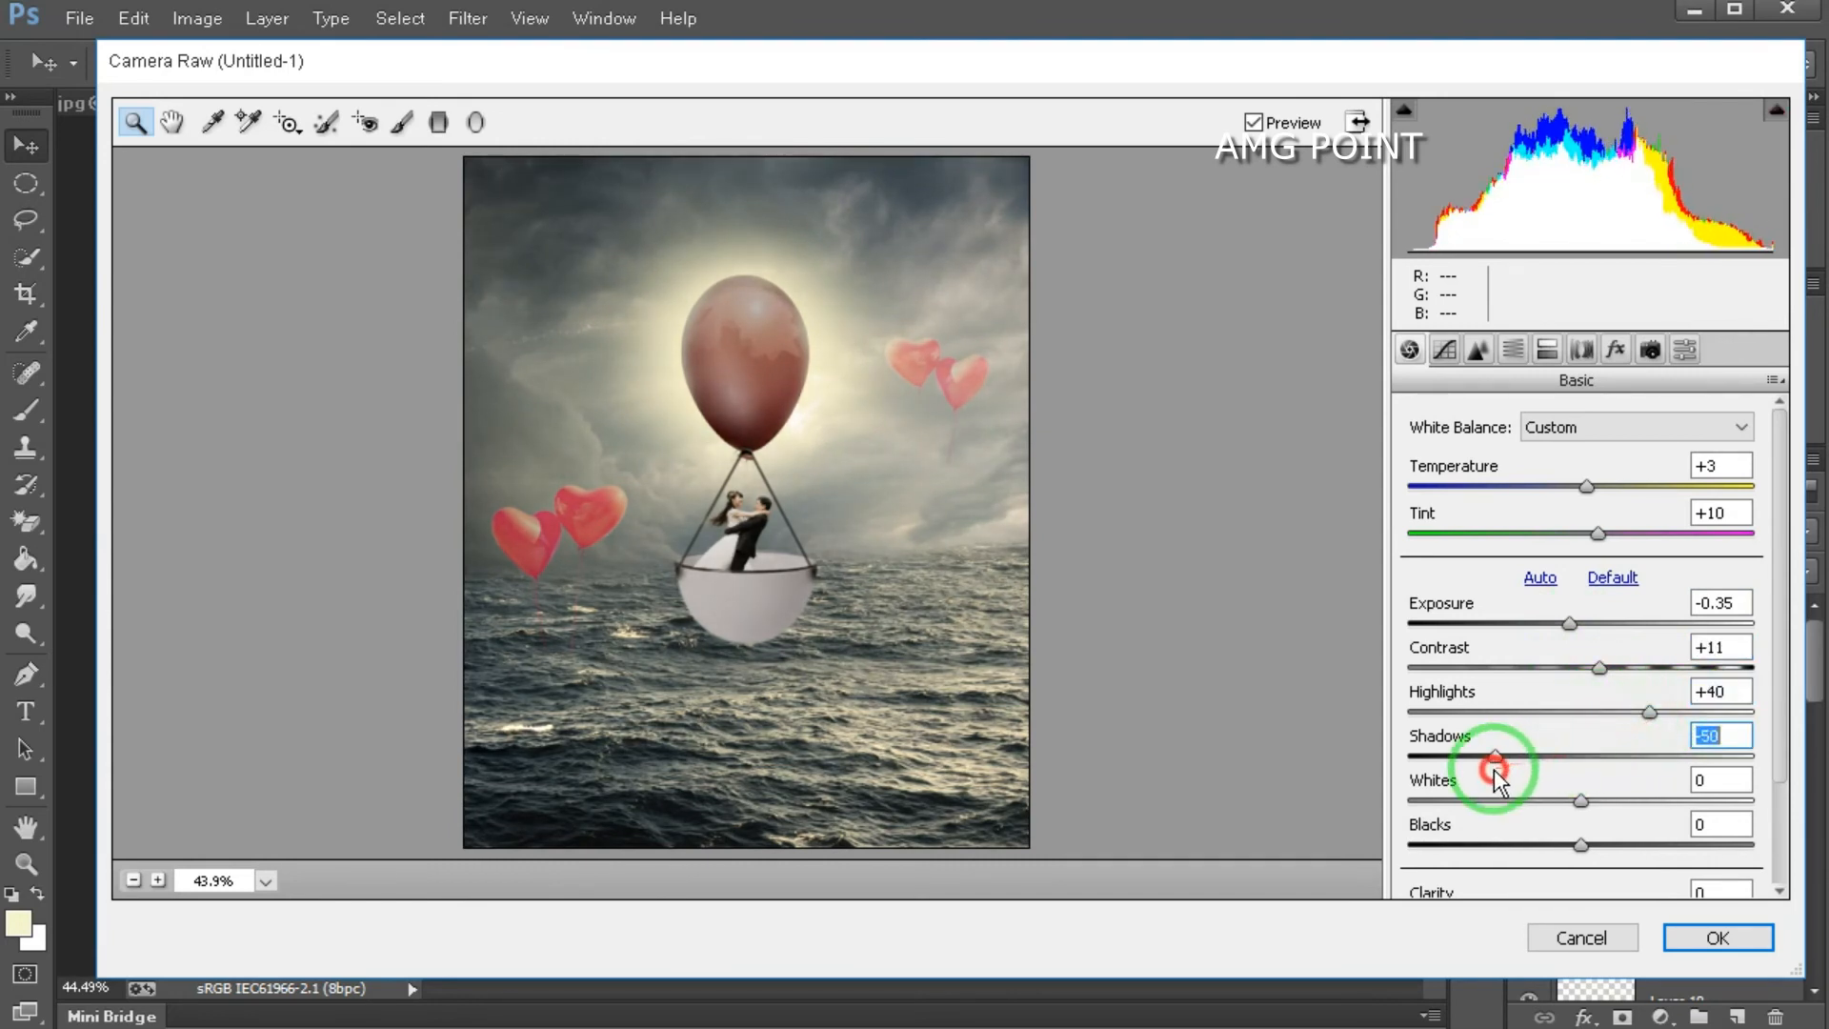
left_click_drag(1601, 797, 1660, 803)
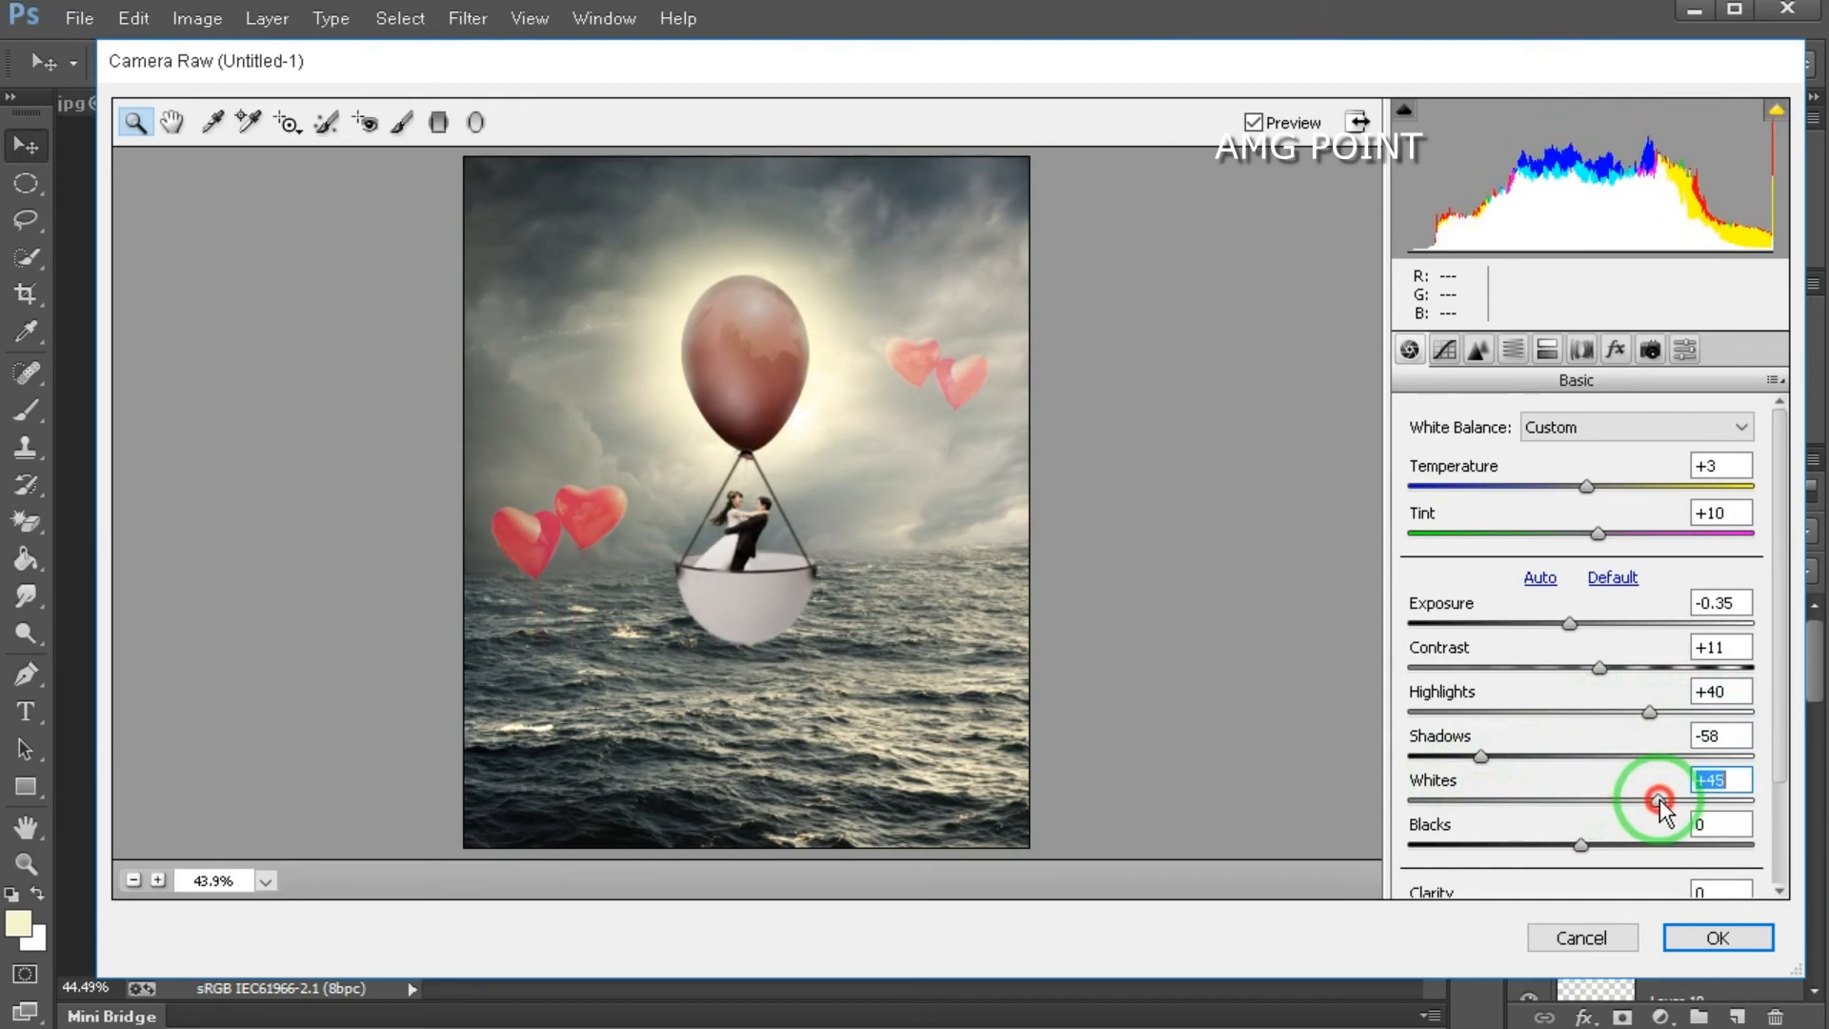
Step: Set Clarity to +15 and adjust Saturation slightly in the Camera Raw basic settings
scroll(1594, 856, "down", 2)
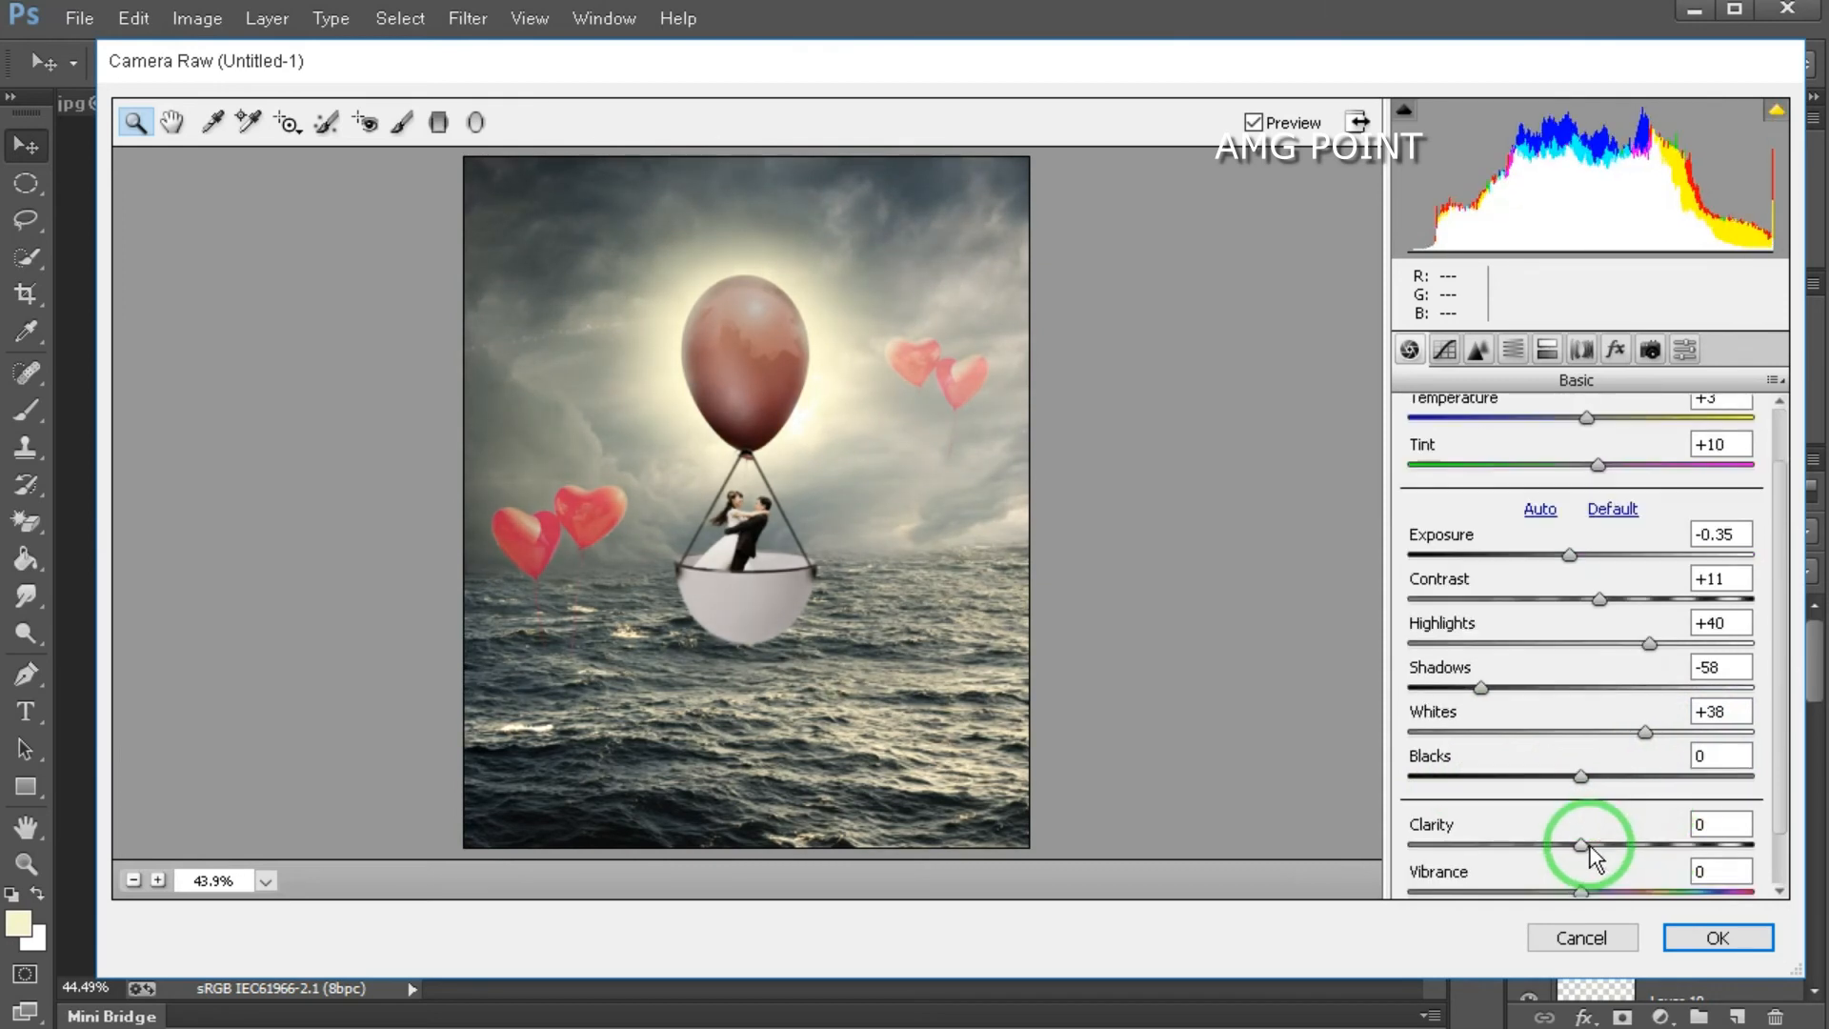
scroll(1565, 825, "down", 2)
left_click_drag(1581, 779, 1606, 780)
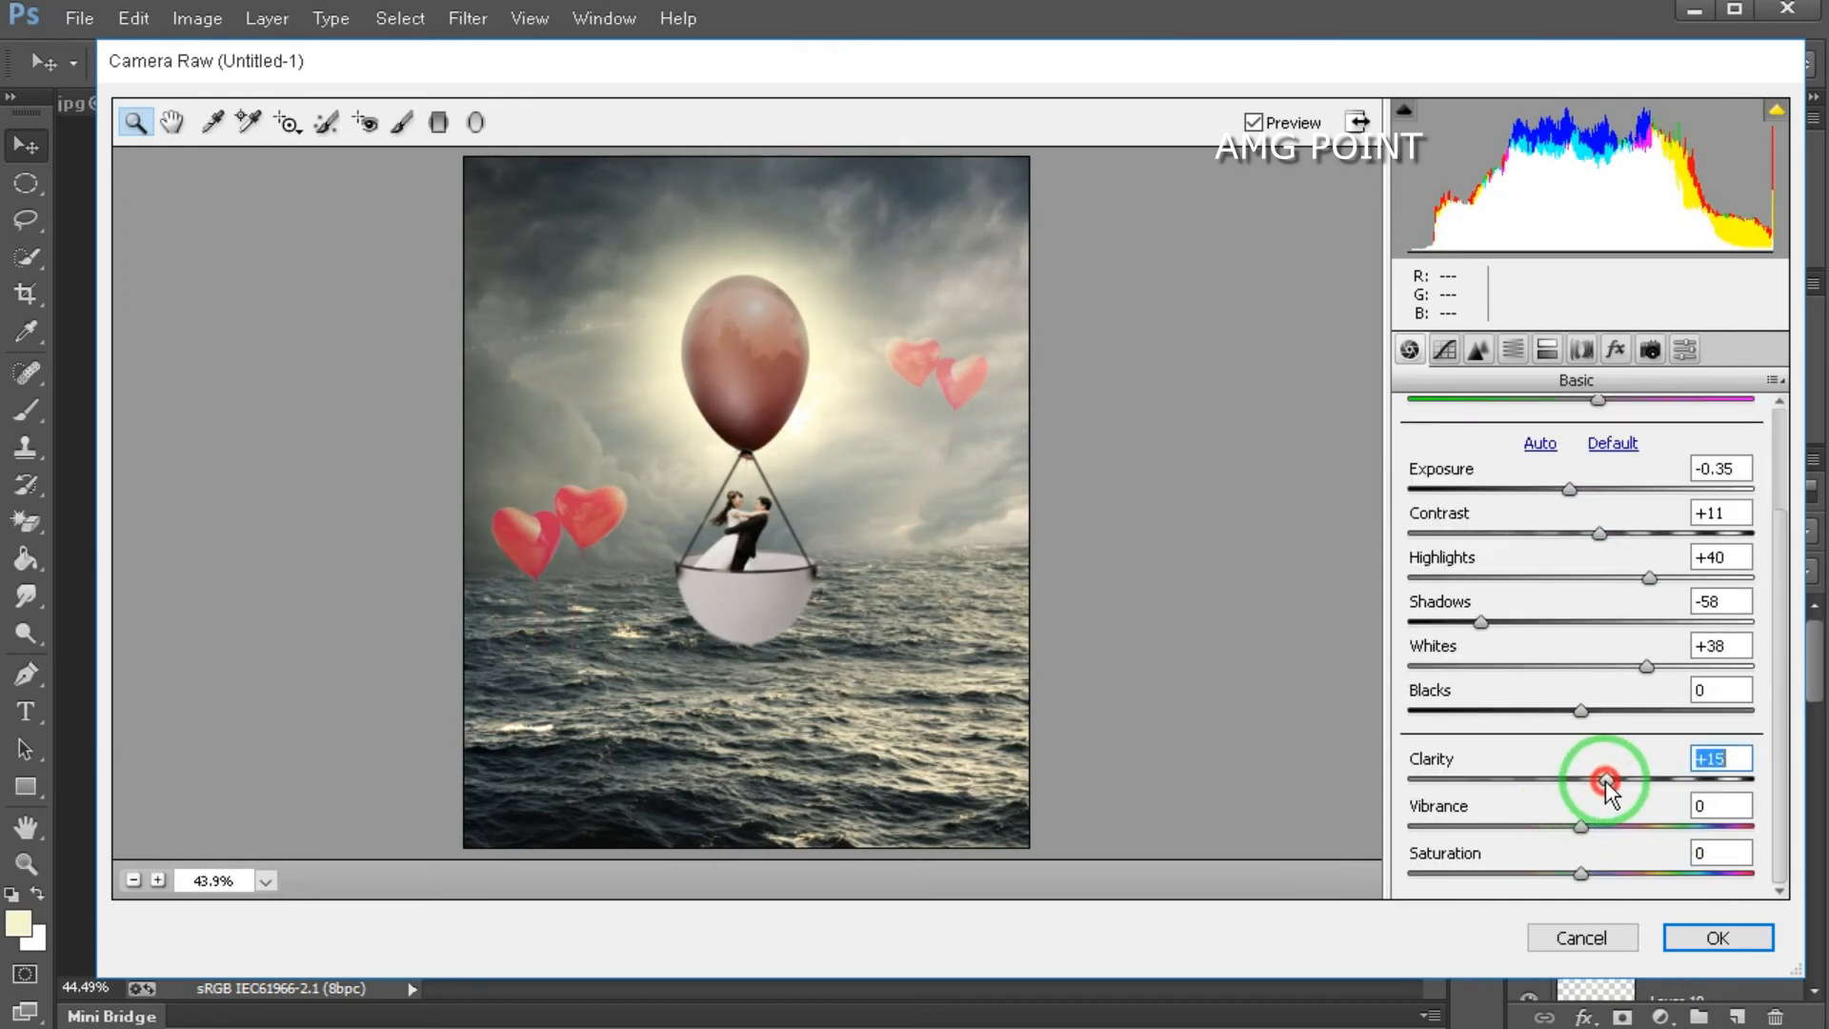
mouse_move(1579, 875)
left_mouse_down()
mouse_move(1550, 877)
mouse_move(1620, 872)
mouse_move(1577, 877)
left_mouse_up()
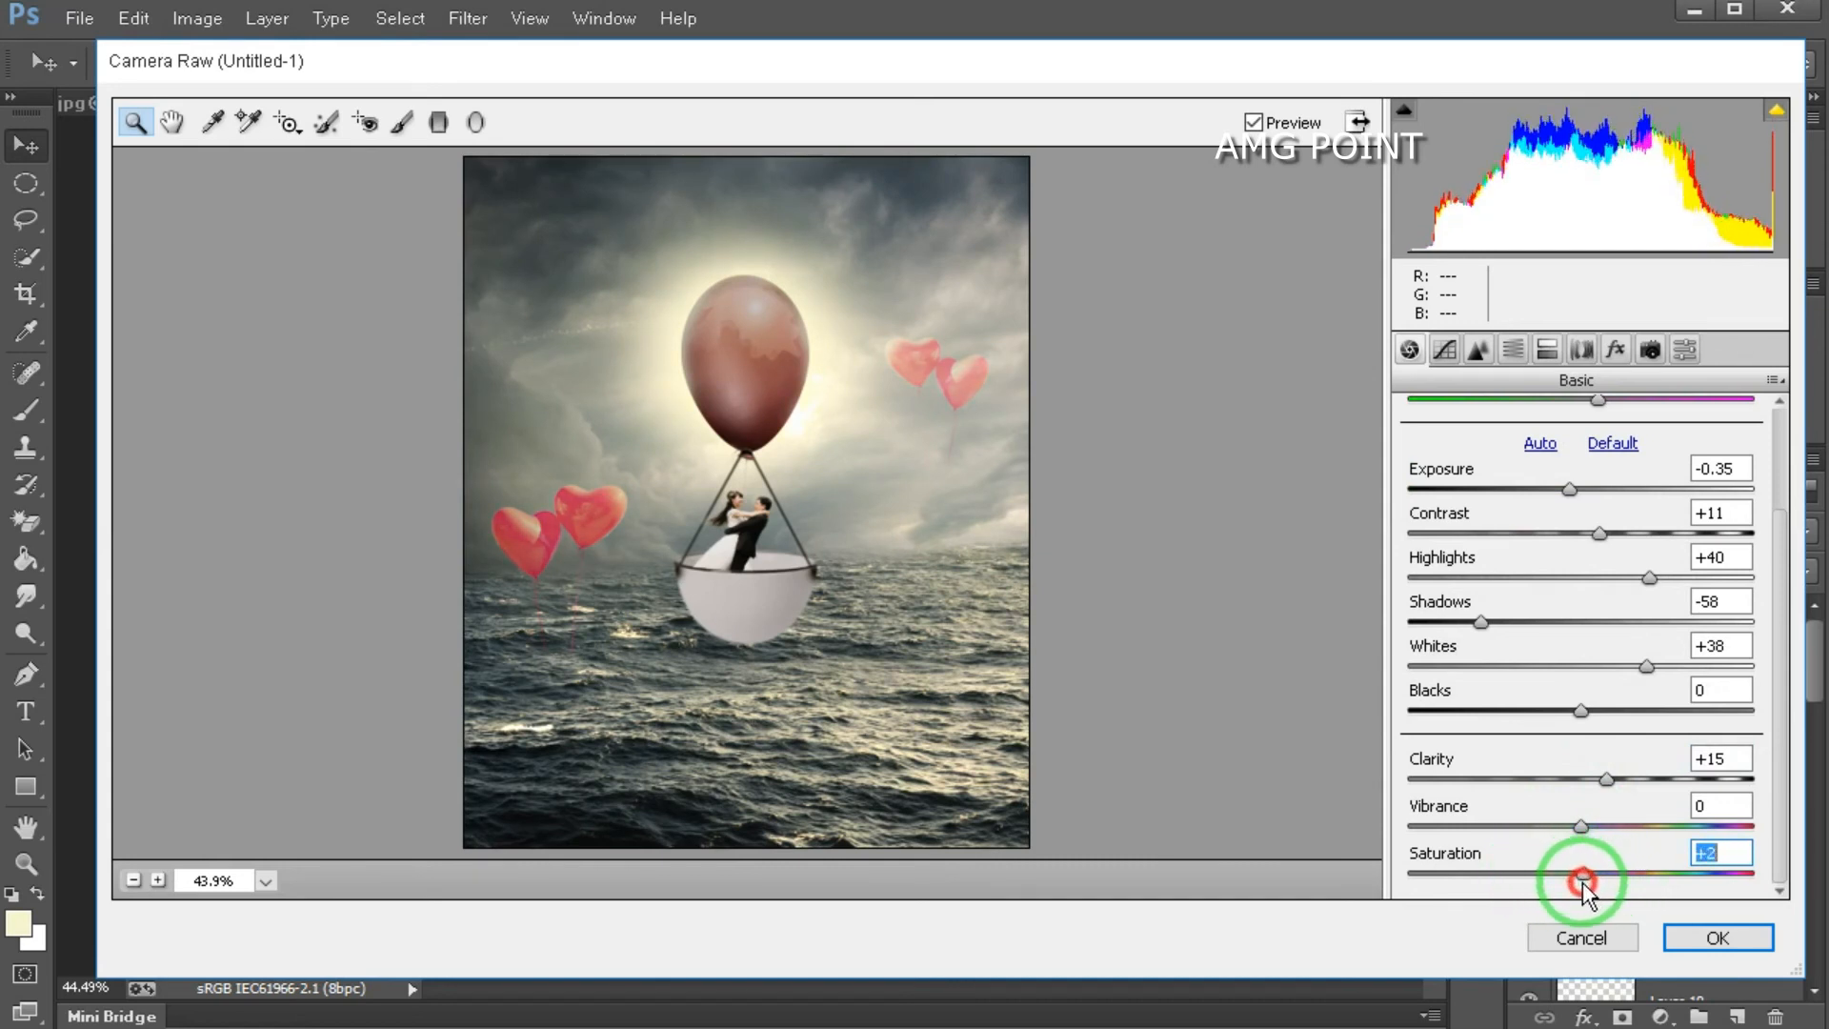
Step: Raise the highlights on the RGB point tone curve, anchor the shadows with a second point, and compare the result in the preview
left_click(1448, 352)
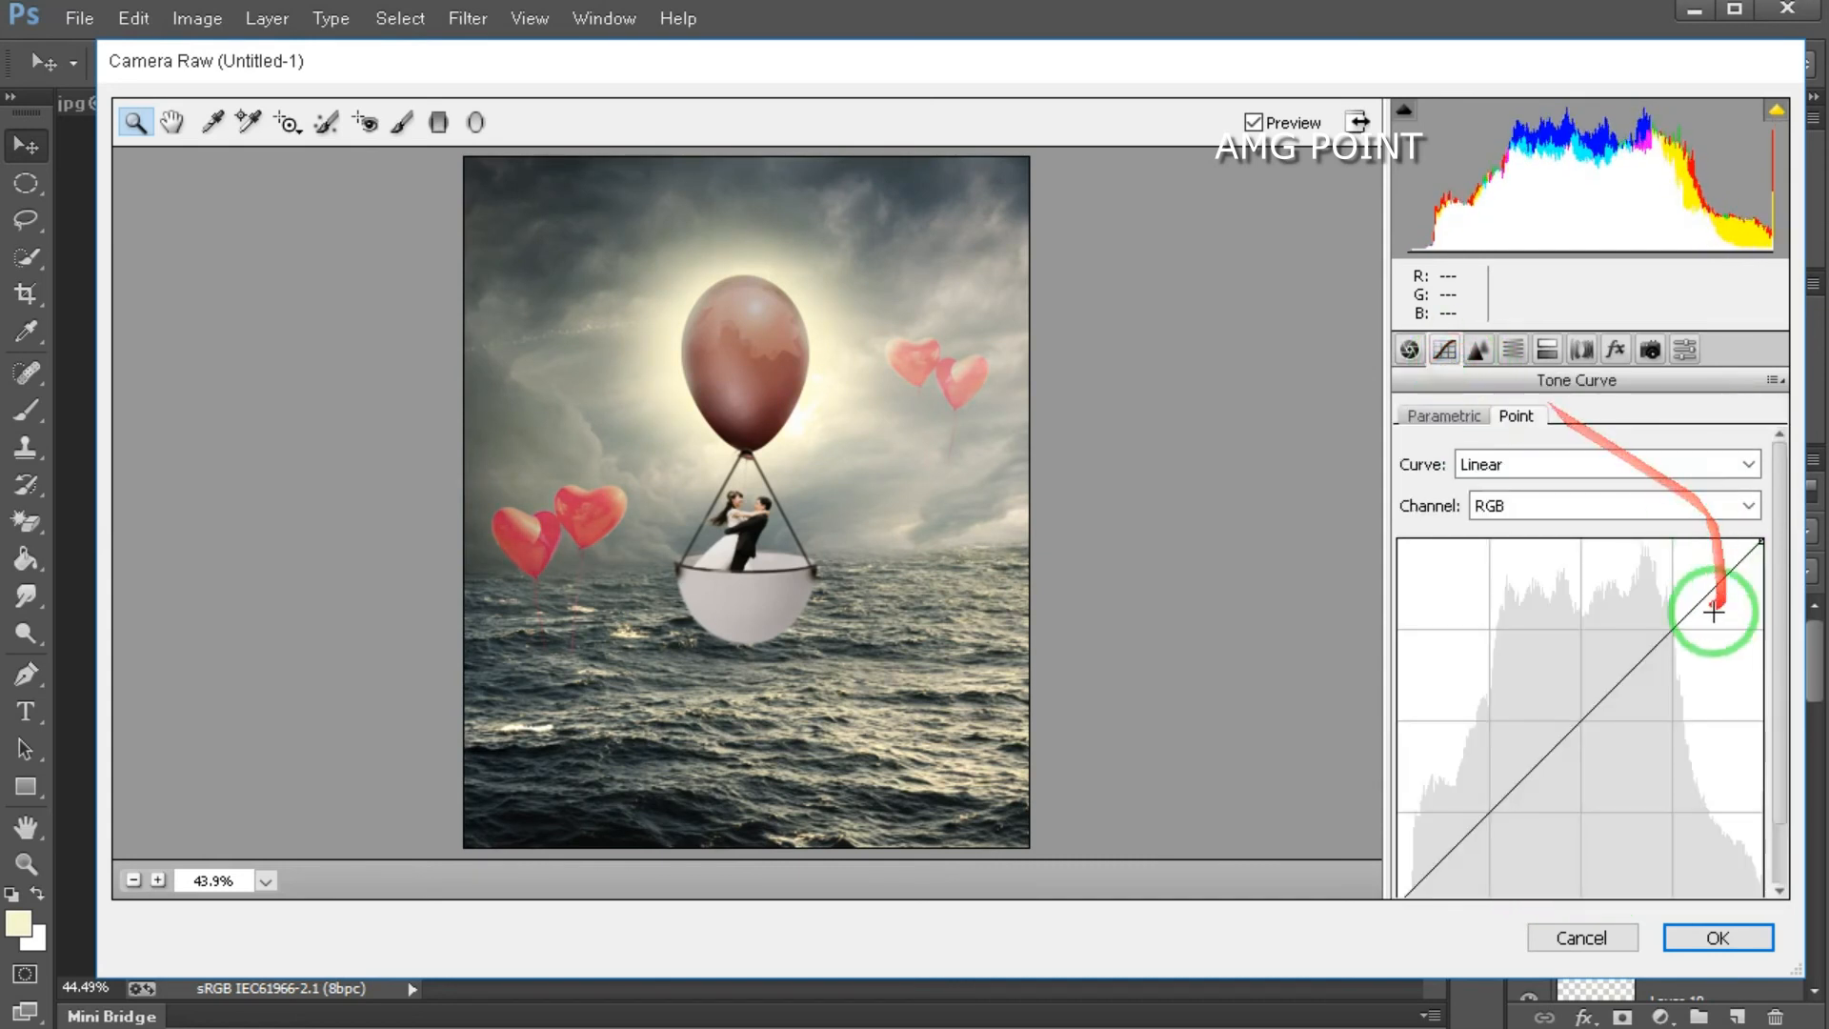
left_click(1665, 512)
left_click(1623, 535)
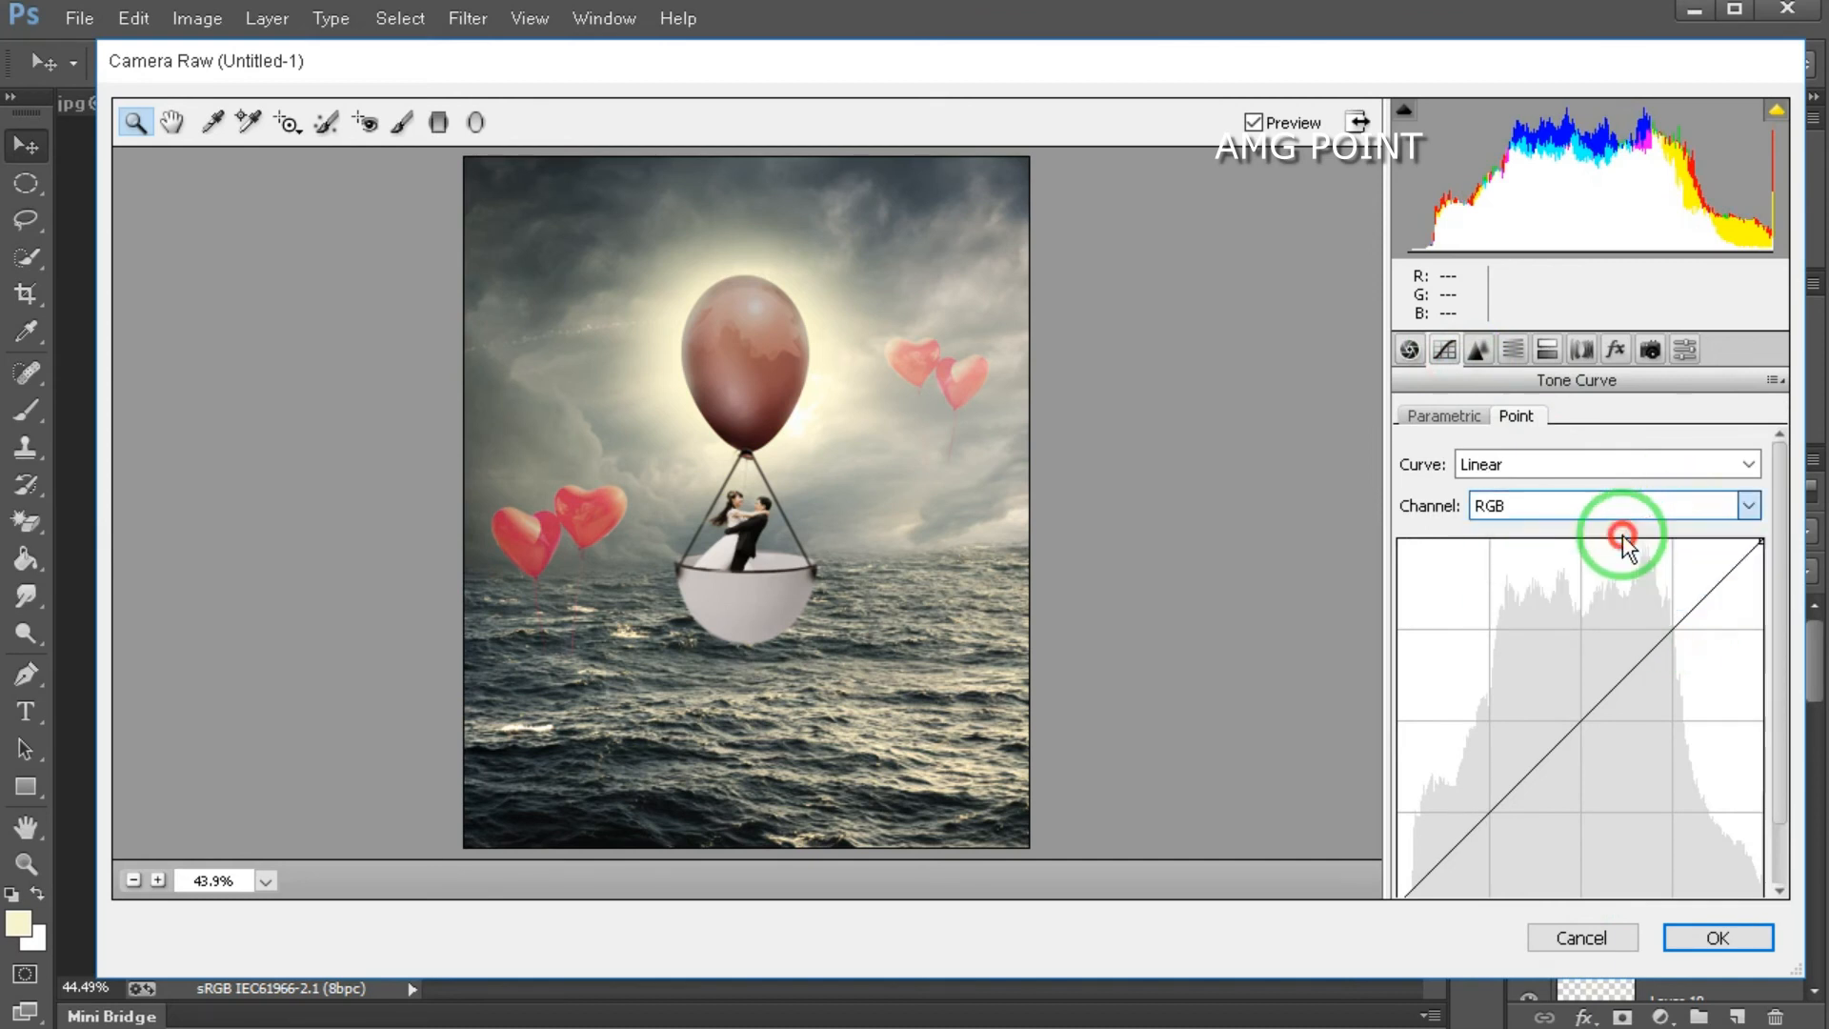
left_click(1620, 465)
left_click(1534, 483)
left_click_drag(1678, 624, 1666, 615)
left_click_drag(1483, 798, 1488, 809)
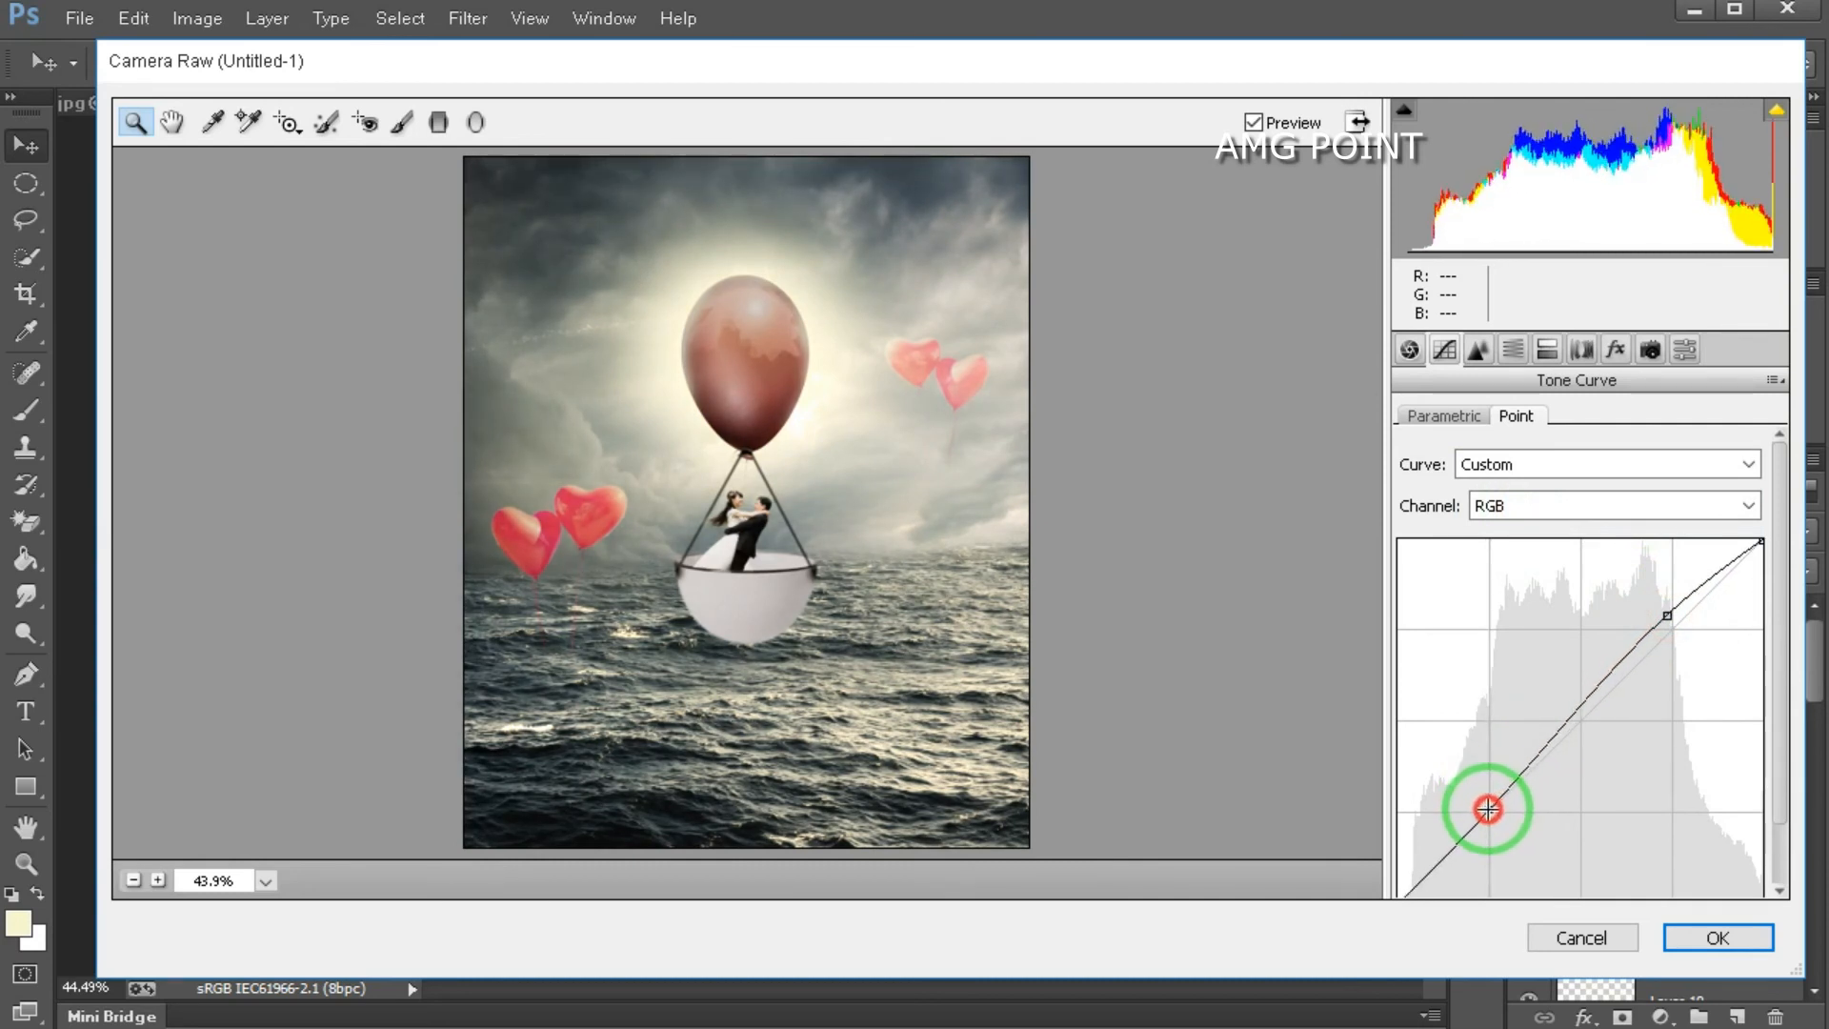
left_click(1256, 123)
left_click(1256, 122)
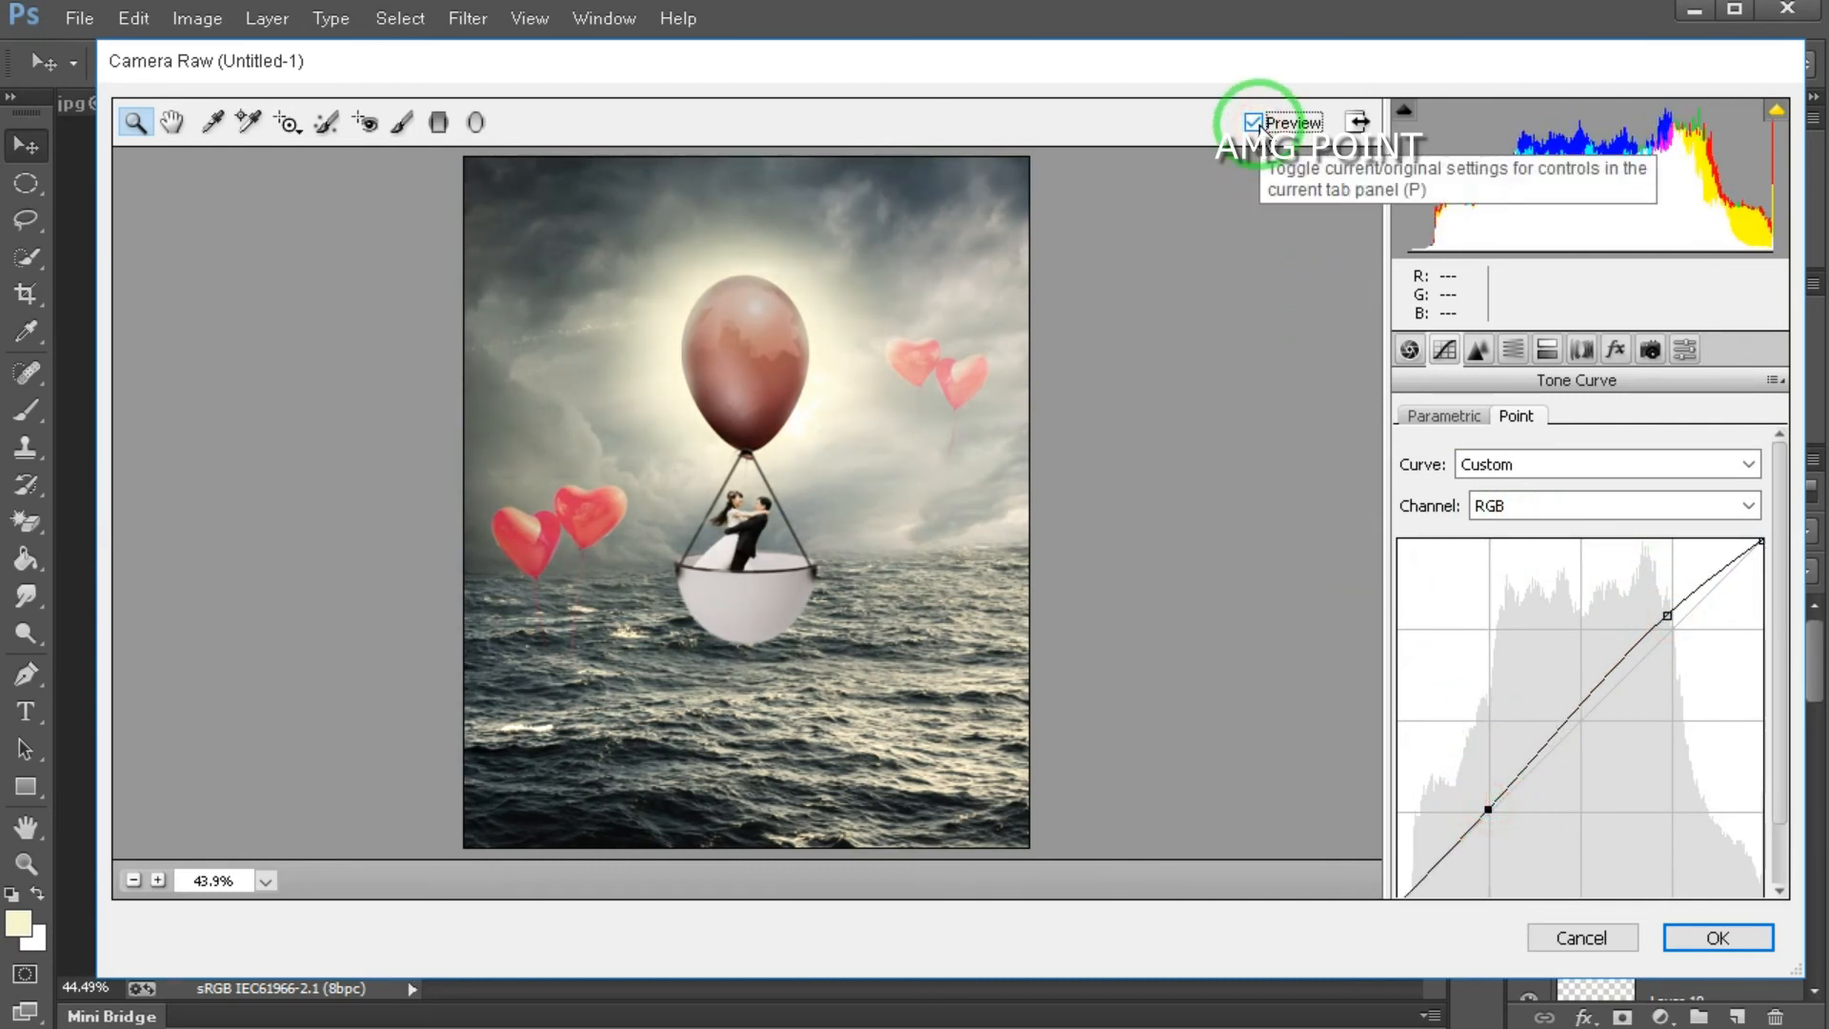
left_click(1251, 123)
left_click(1251, 123)
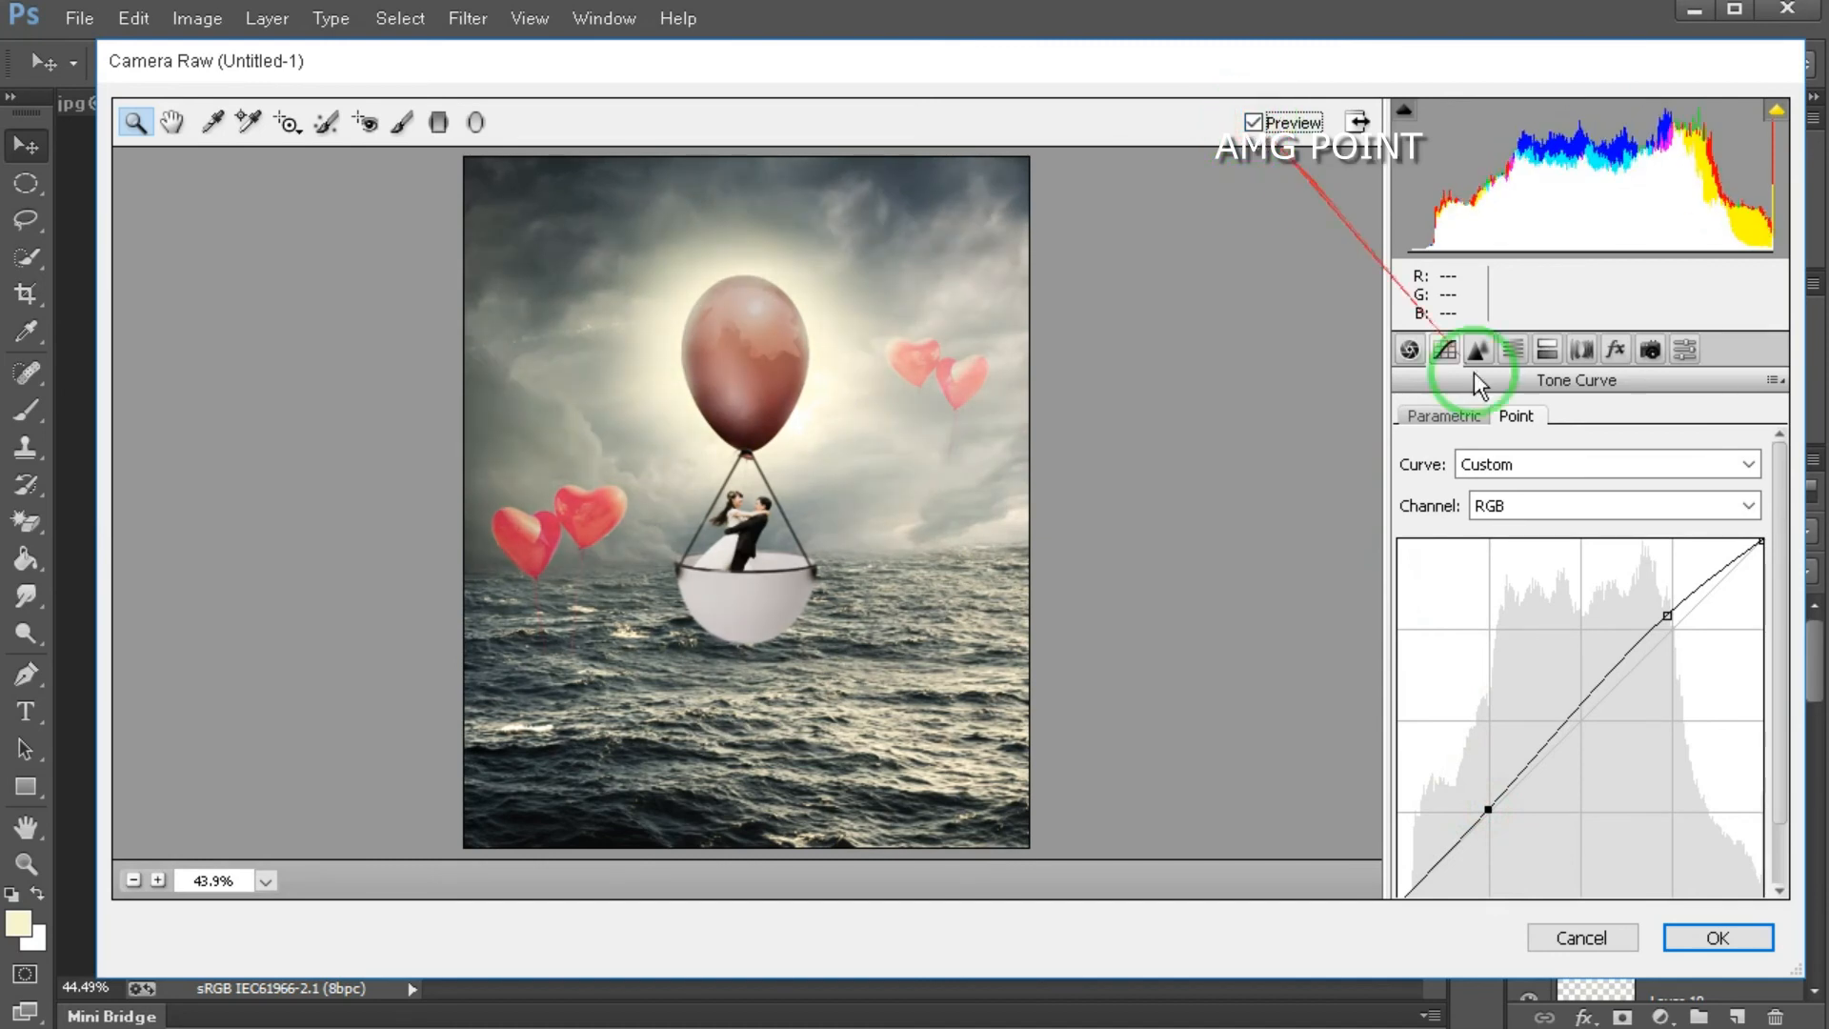
Step: Lower both tone curve points slightly to soften the brightening and compare the preview
left_click_drag(1489, 811, 1492, 811)
left_click_drag(1667, 615, 1668, 619)
left_click(1253, 122)
left_click(1253, 121)
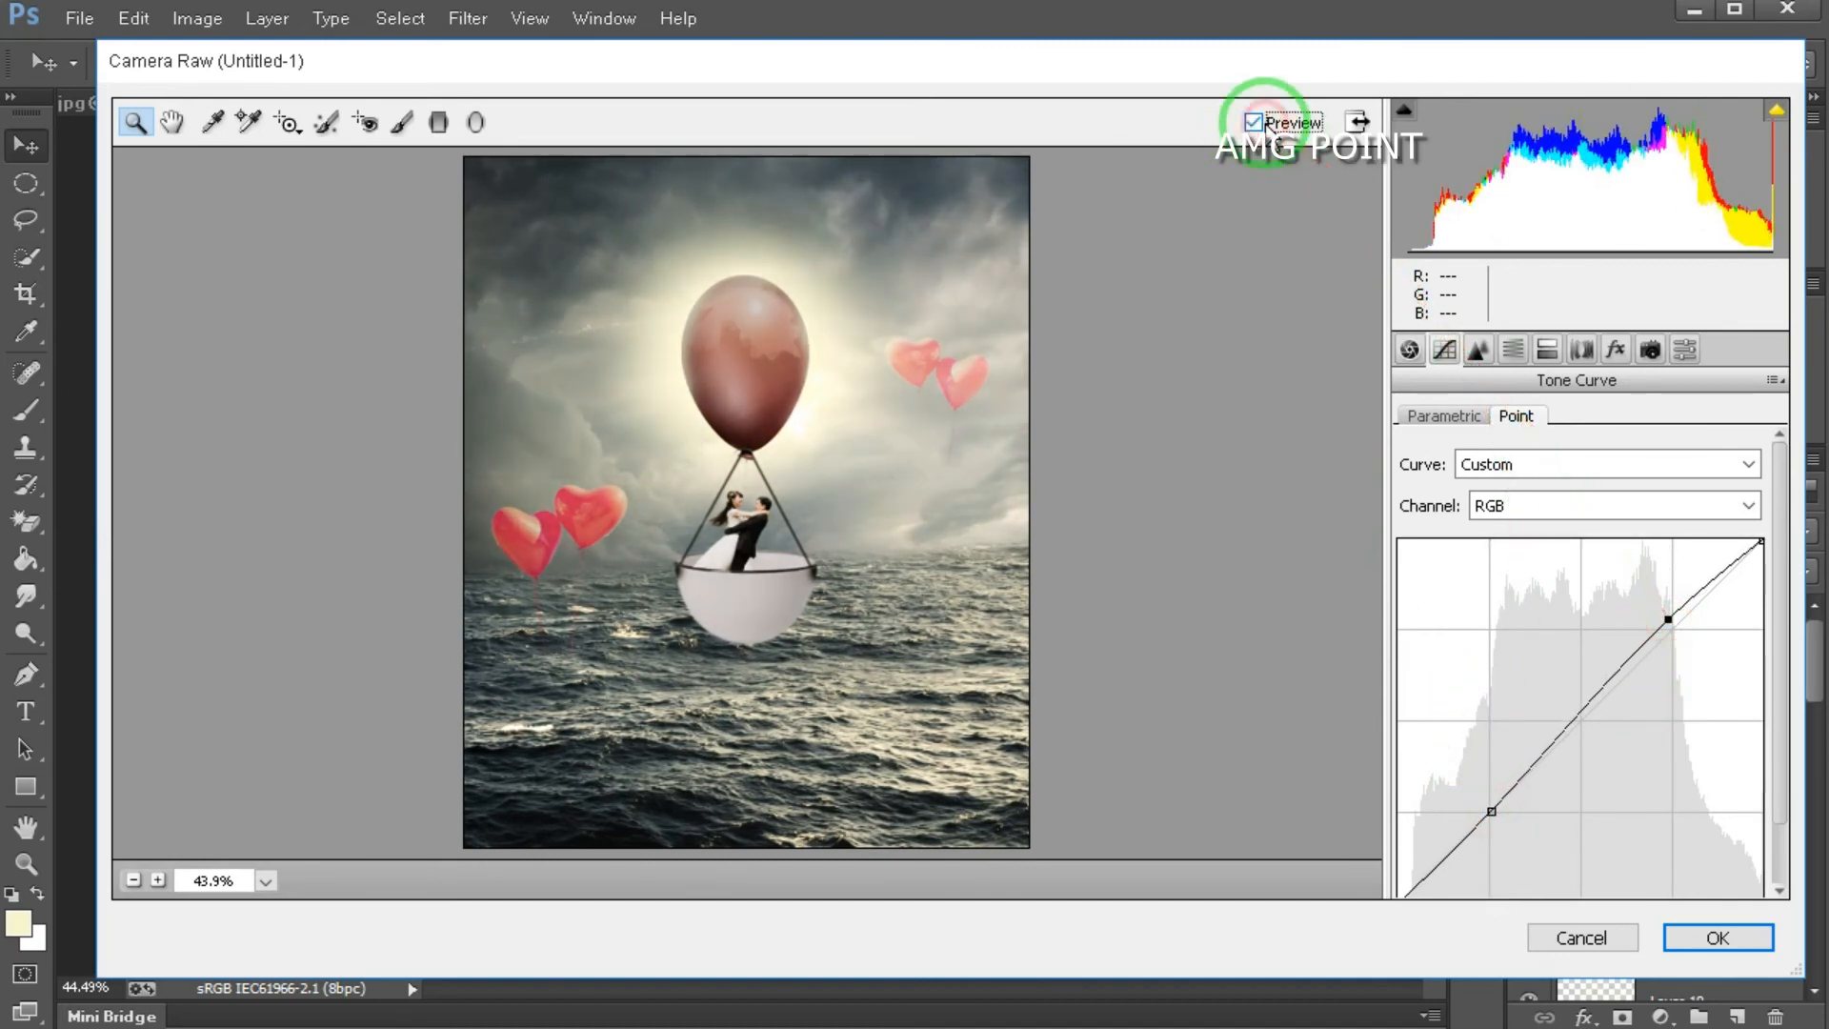
Step: Set the HSL luminance to Reds -6, Oranges +14, Yellows +6 and Blues -90
left_click(1481, 353)
left_click(1513, 351)
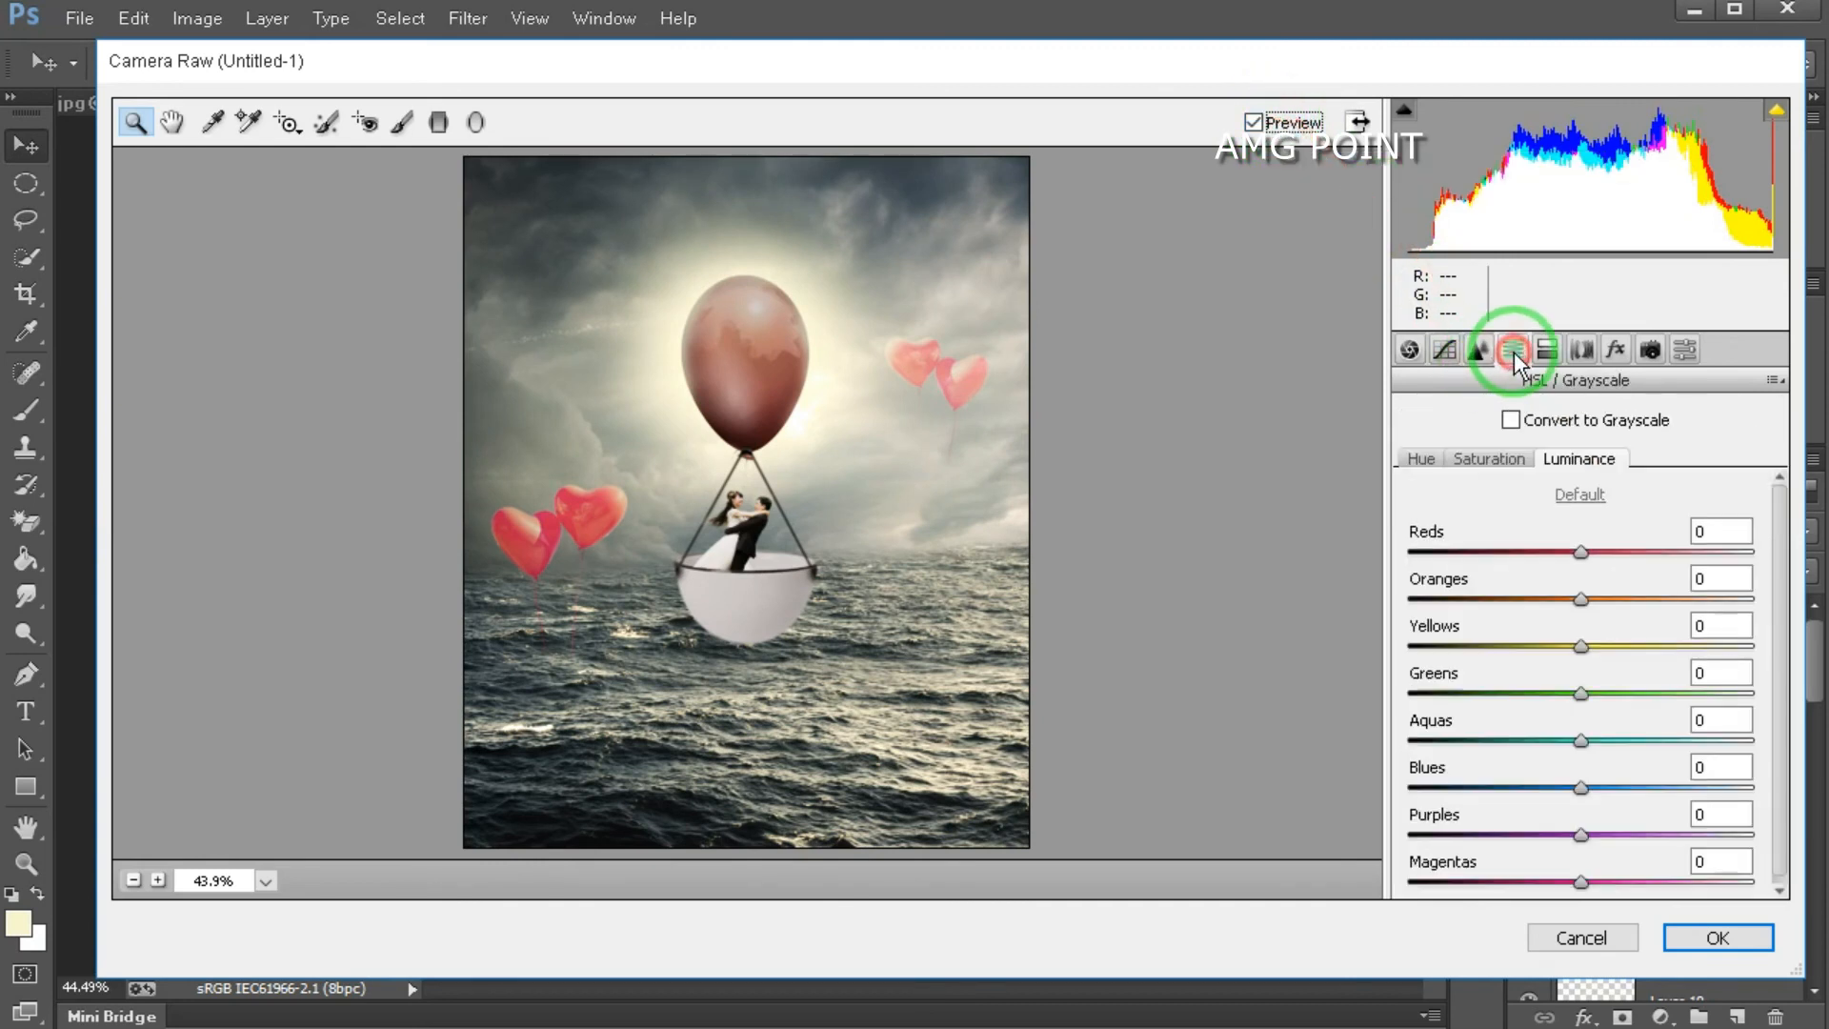
left_click_drag(1581, 552, 1591, 648)
scroll(1596, 759, "down", 1)
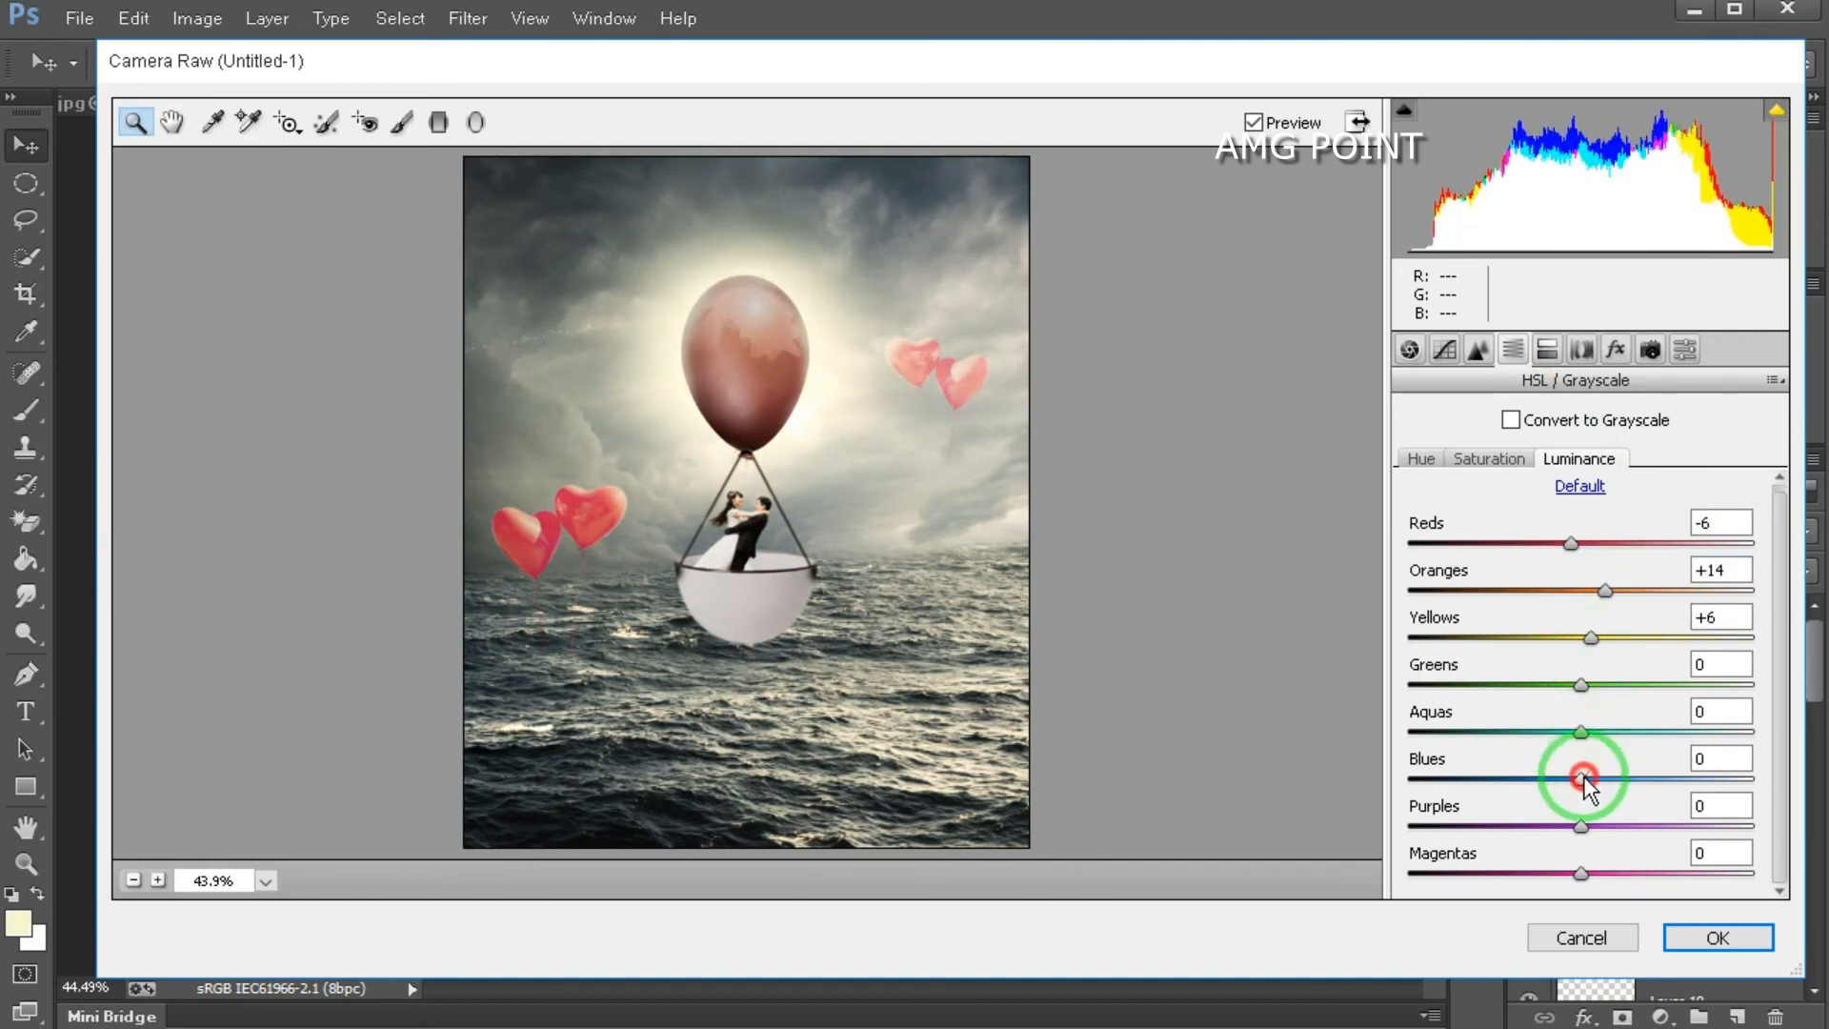
left_click_drag(1660, 775, 1434, 827)
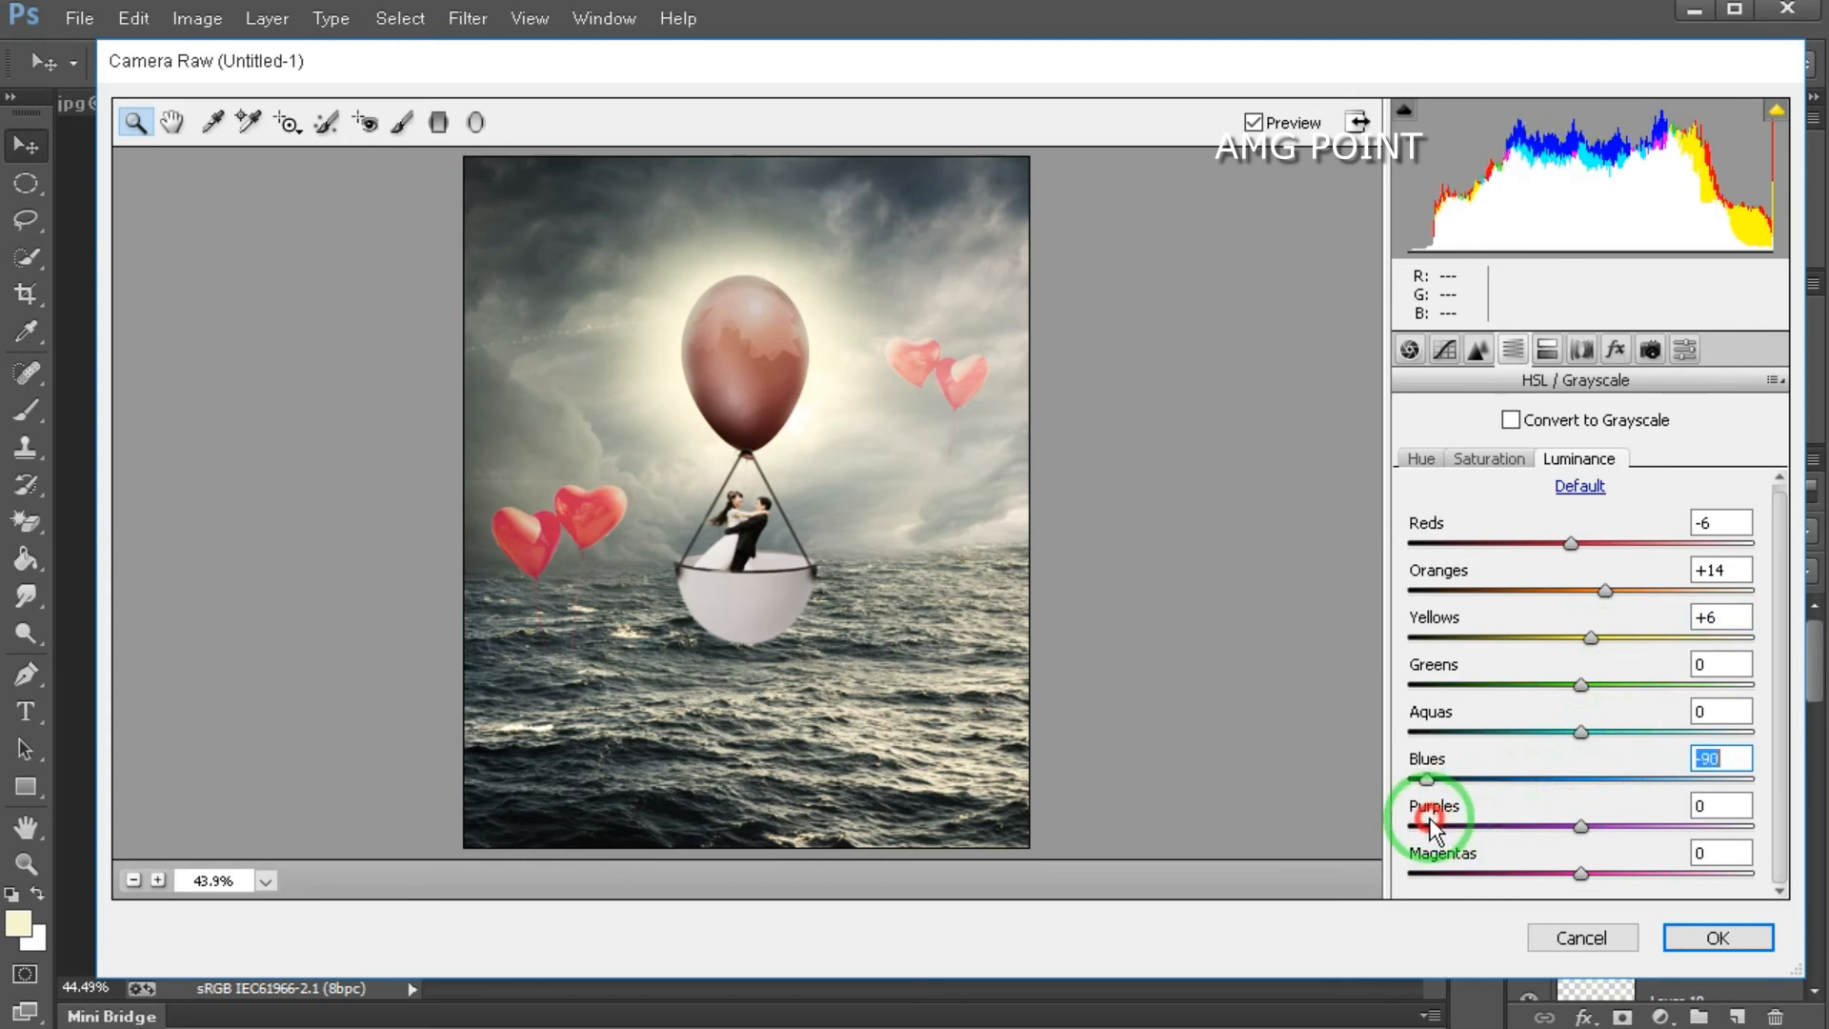
Step: Set the Oranges saturation to -23 in the HSL adjustments
left_click(1420, 460)
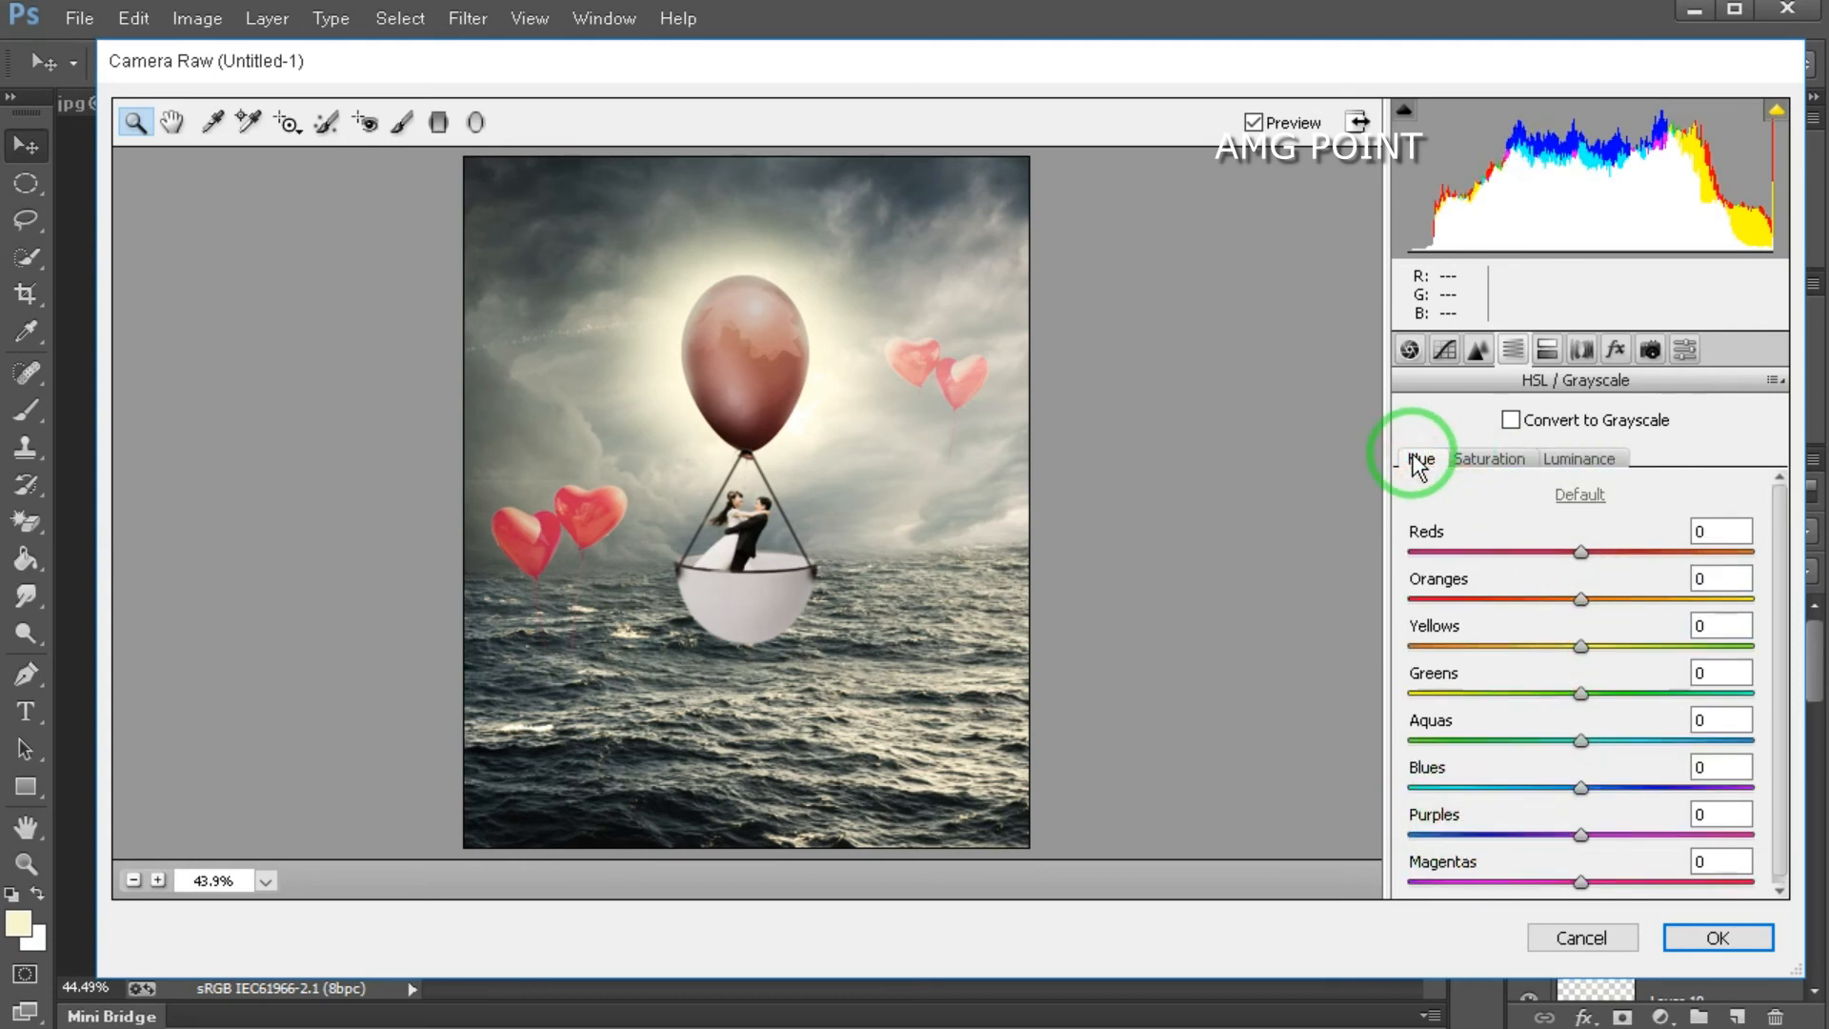
left_click(1457, 460)
left_click_drag(1580, 600, 1541, 610)
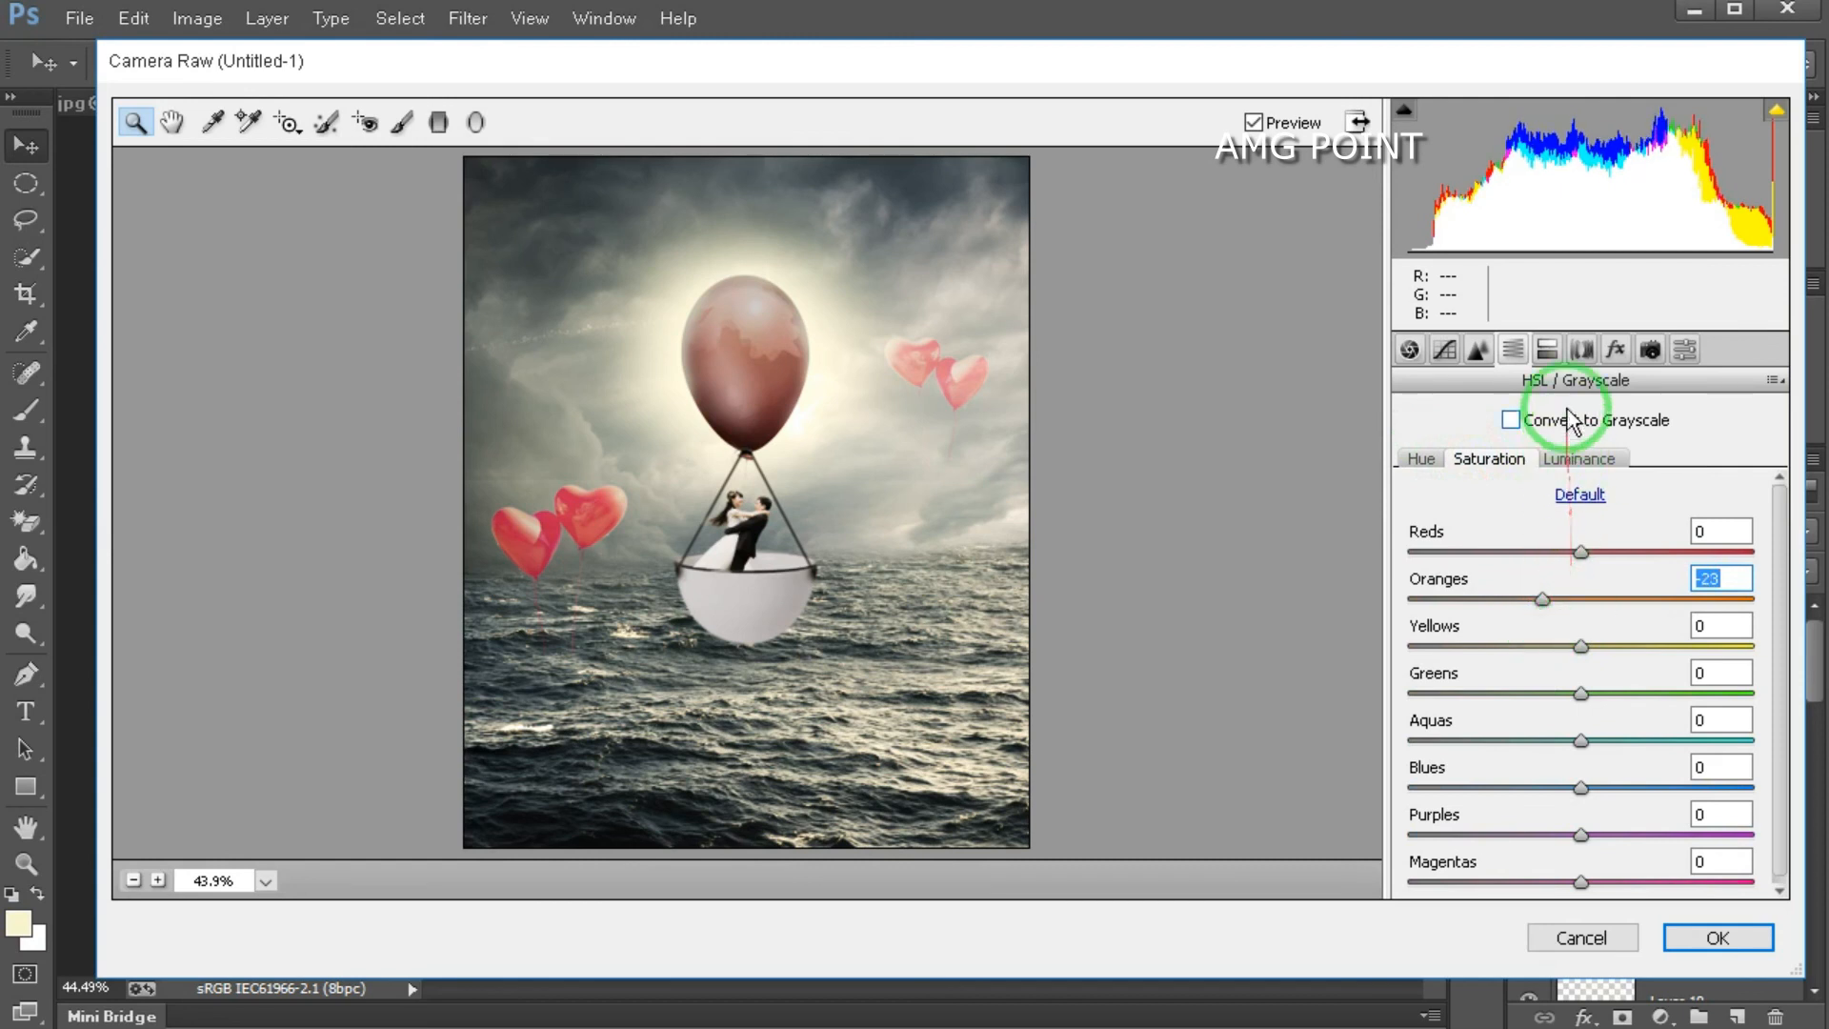
Step: Add a slight dark post-crop vignette with Highlight Priority style, apply the Camera Raw filter, and compare the merged layer with the original
left_click(1581, 352)
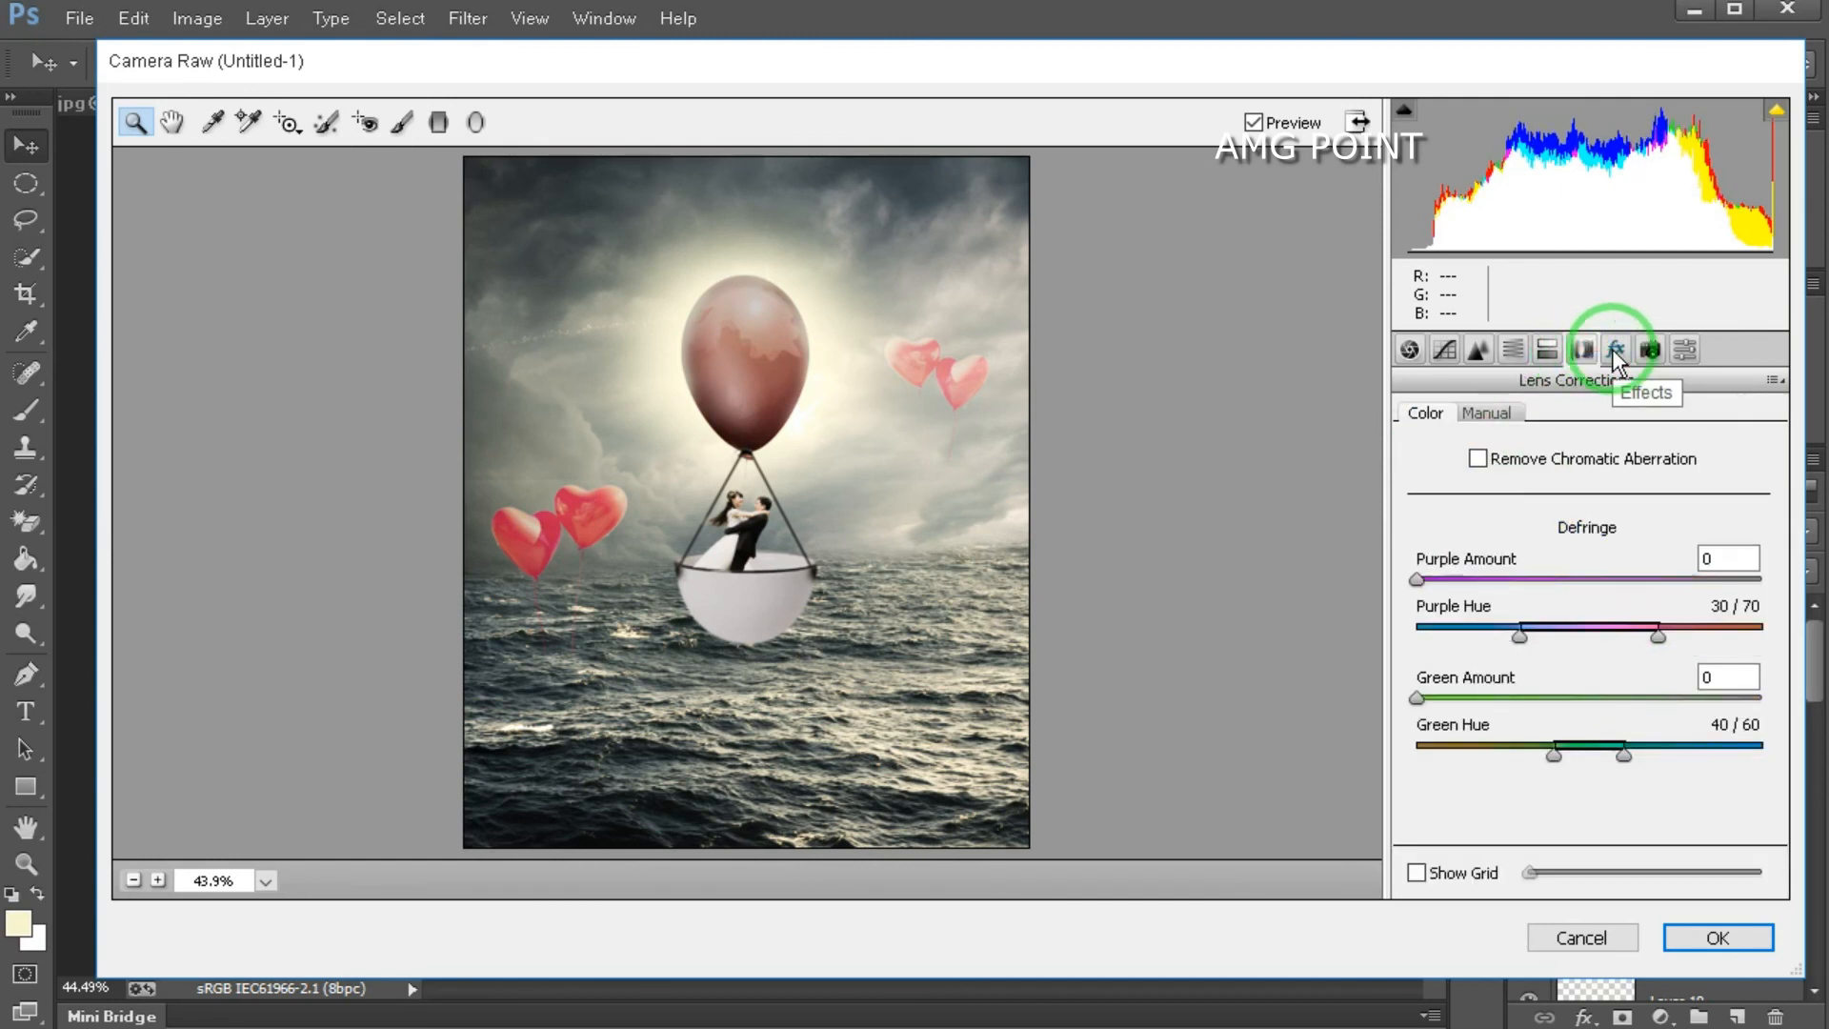
left_click(1617, 352)
left_click_drag(1580, 717, 1567, 721)
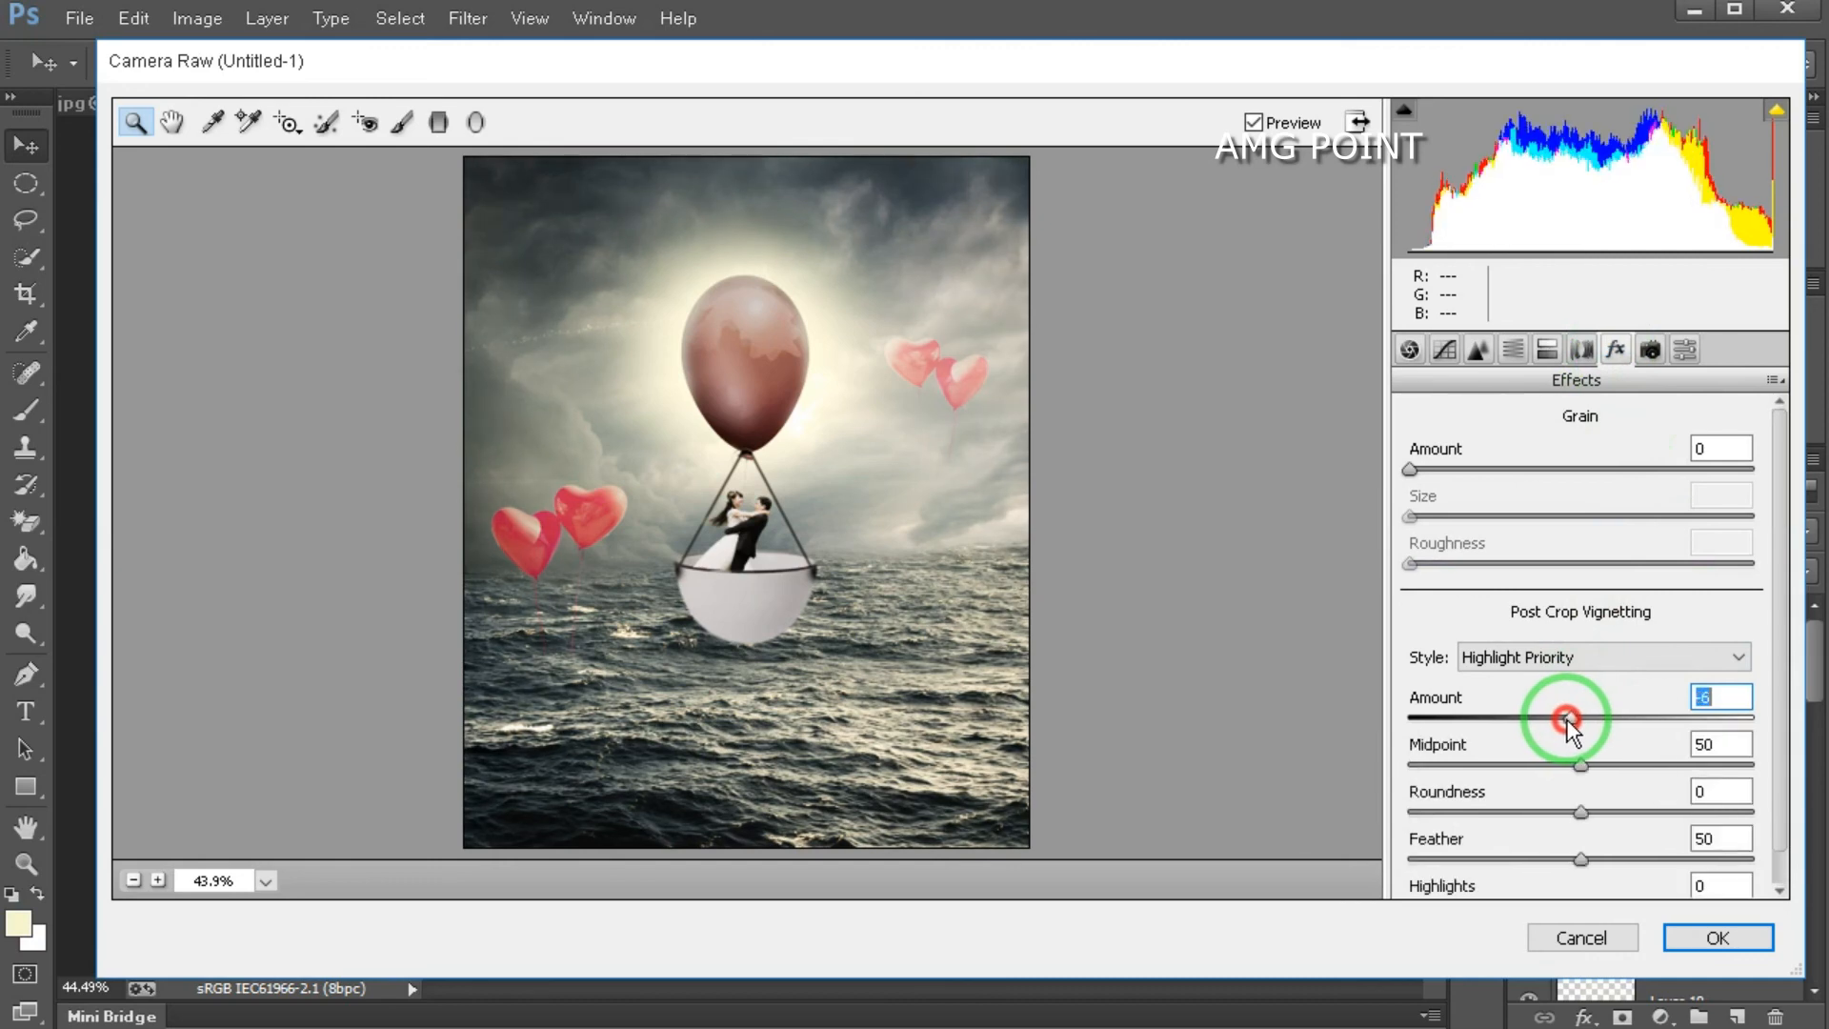
left_click(1717, 937)
left_click(1529, 641)
left_click(1529, 641)
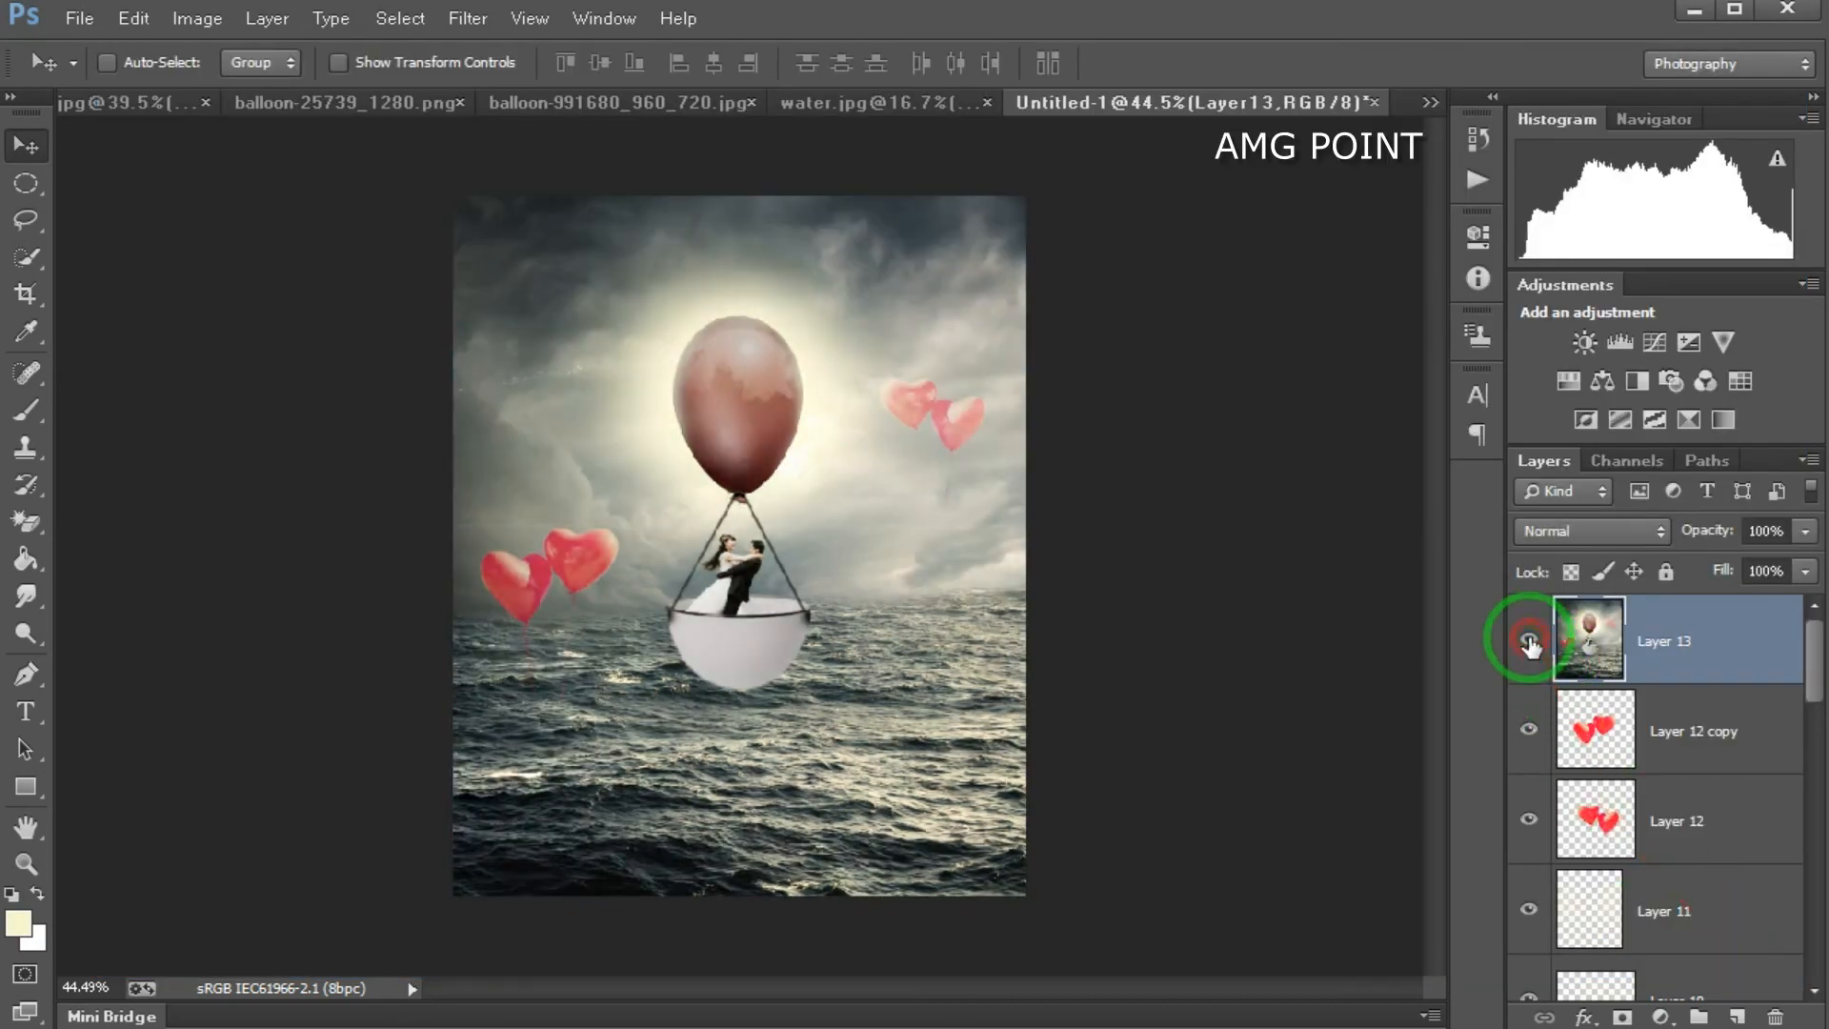
Step: Darken the sea and outer edges on a new top layer with a soft black 507 px brush at 20% opacity, and compare the effect
left_click(1742, 1011)
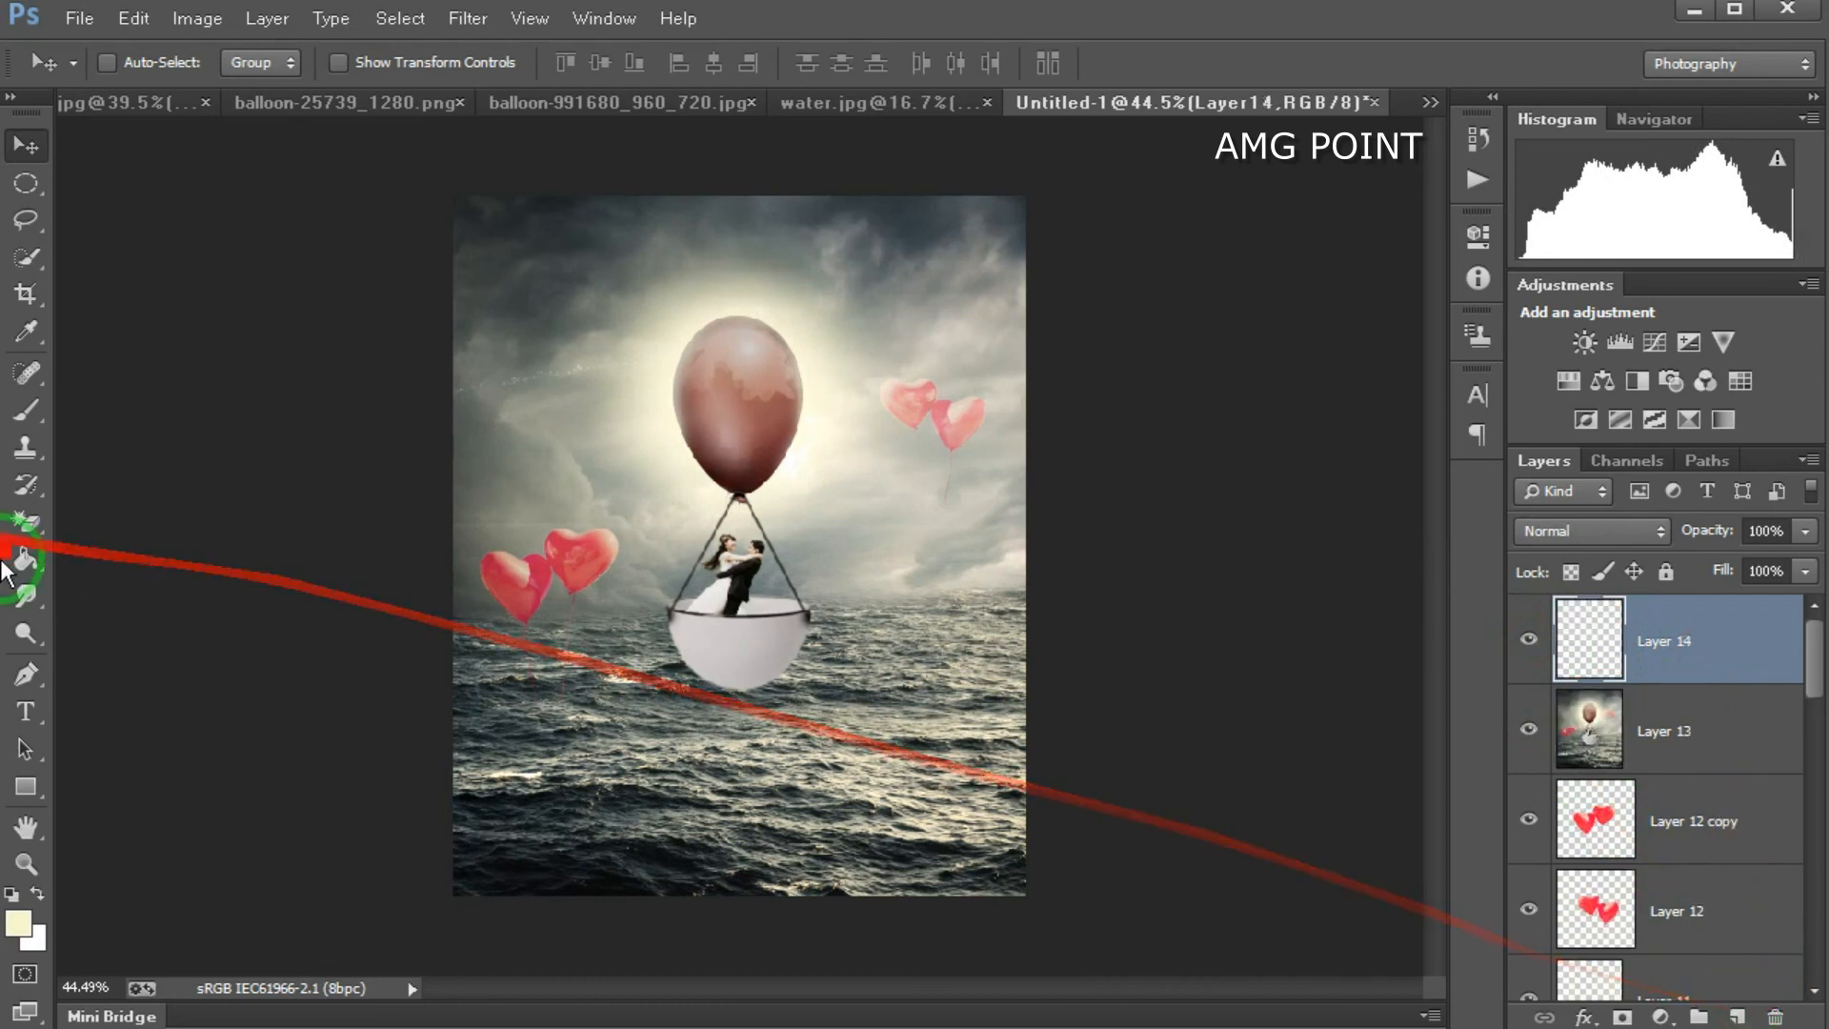
left_click(26, 410)
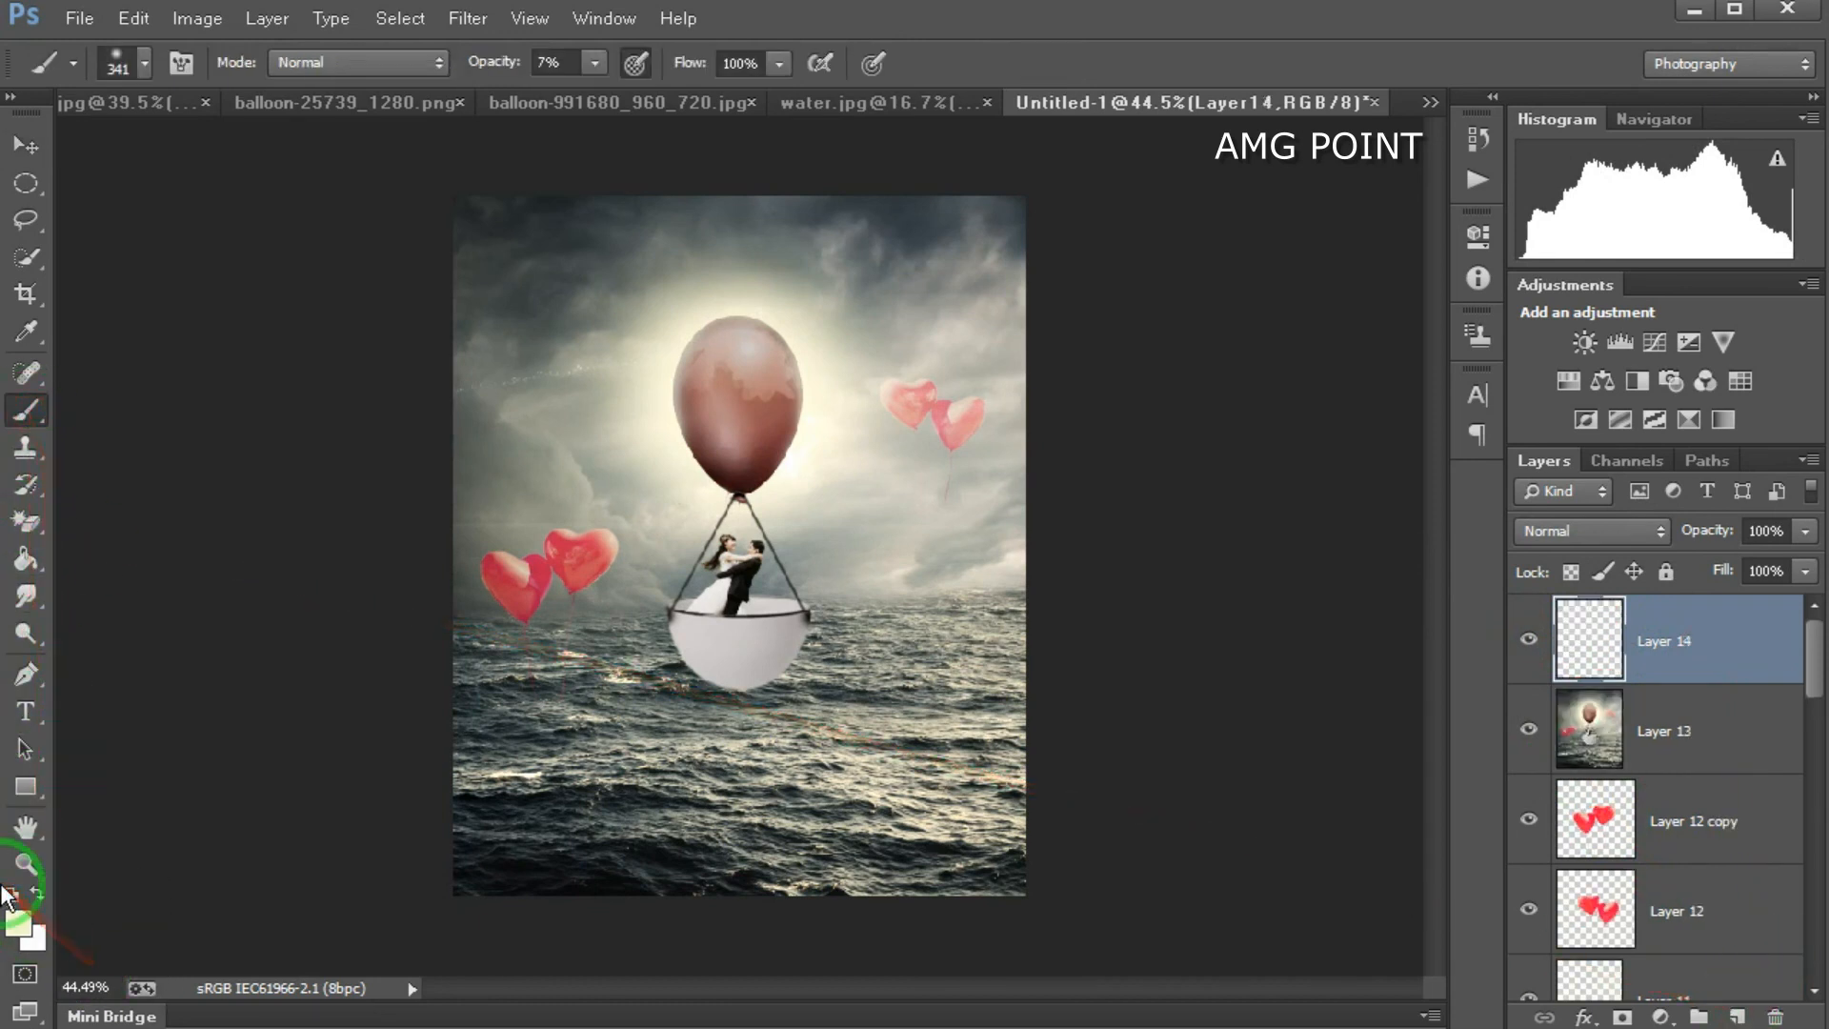
left_click_drag(622, 749, 694, 759)
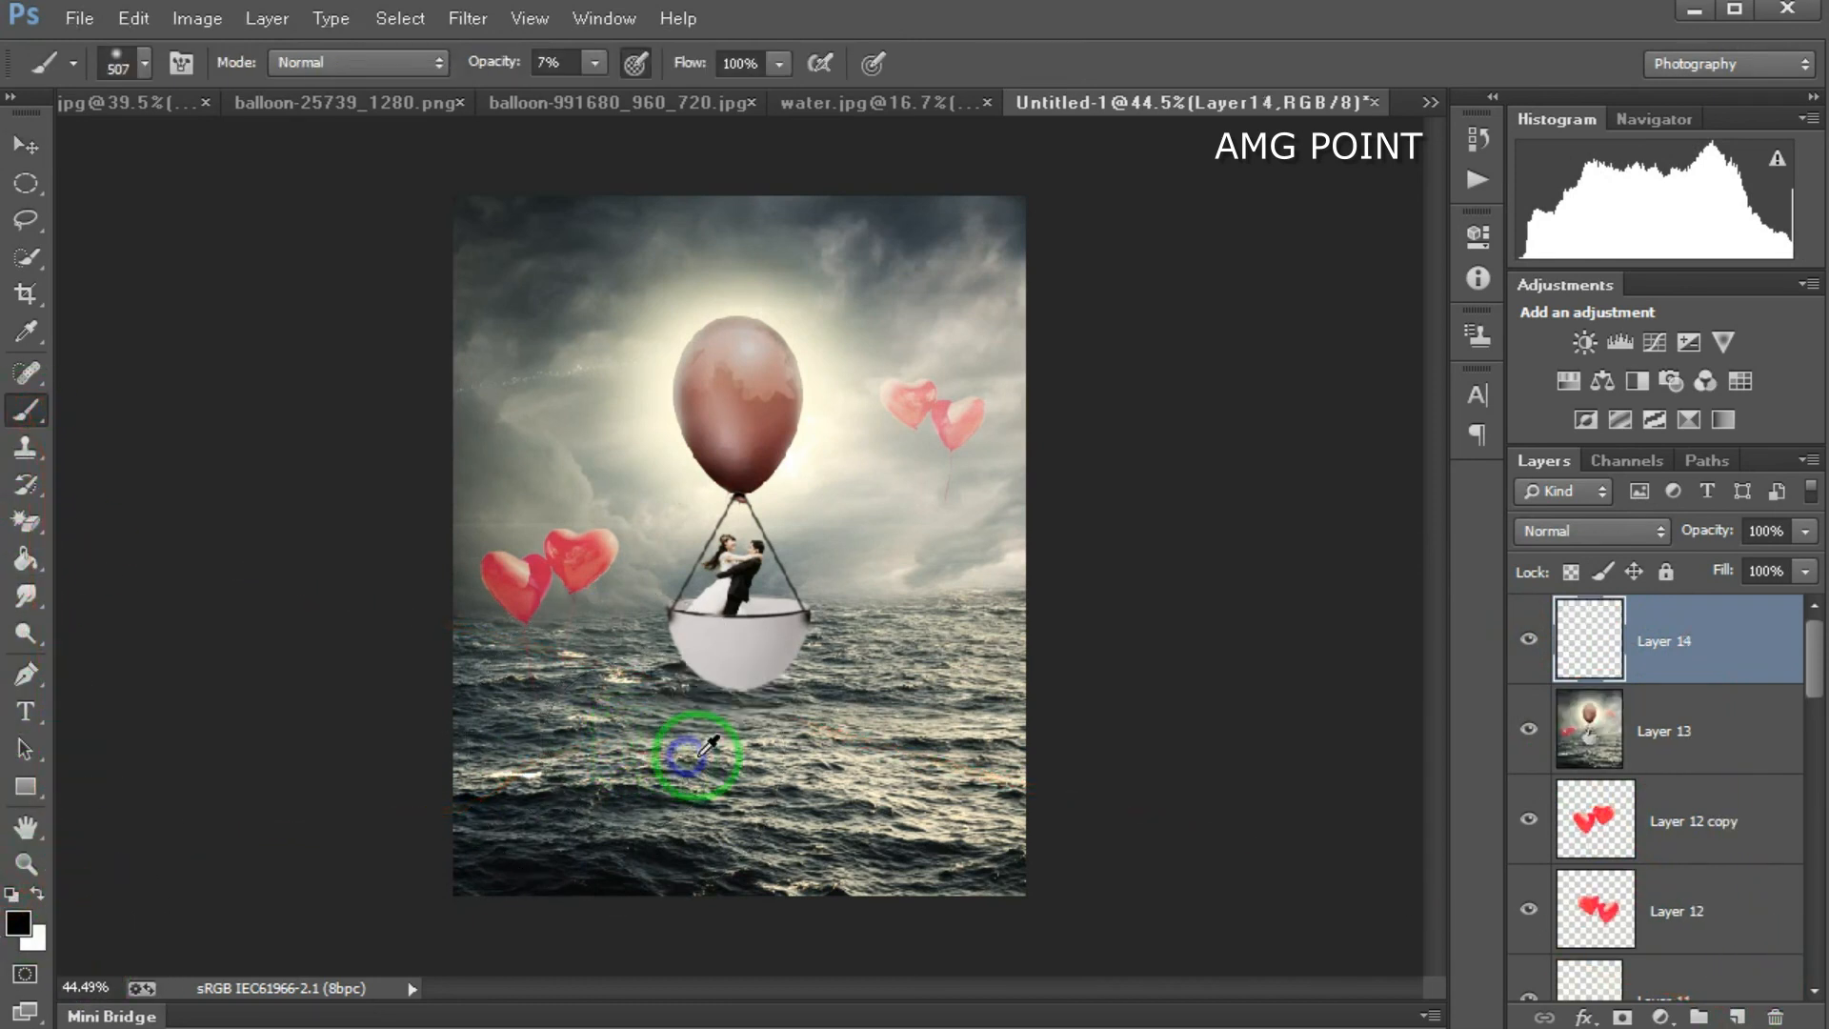
left_click(557, 61)
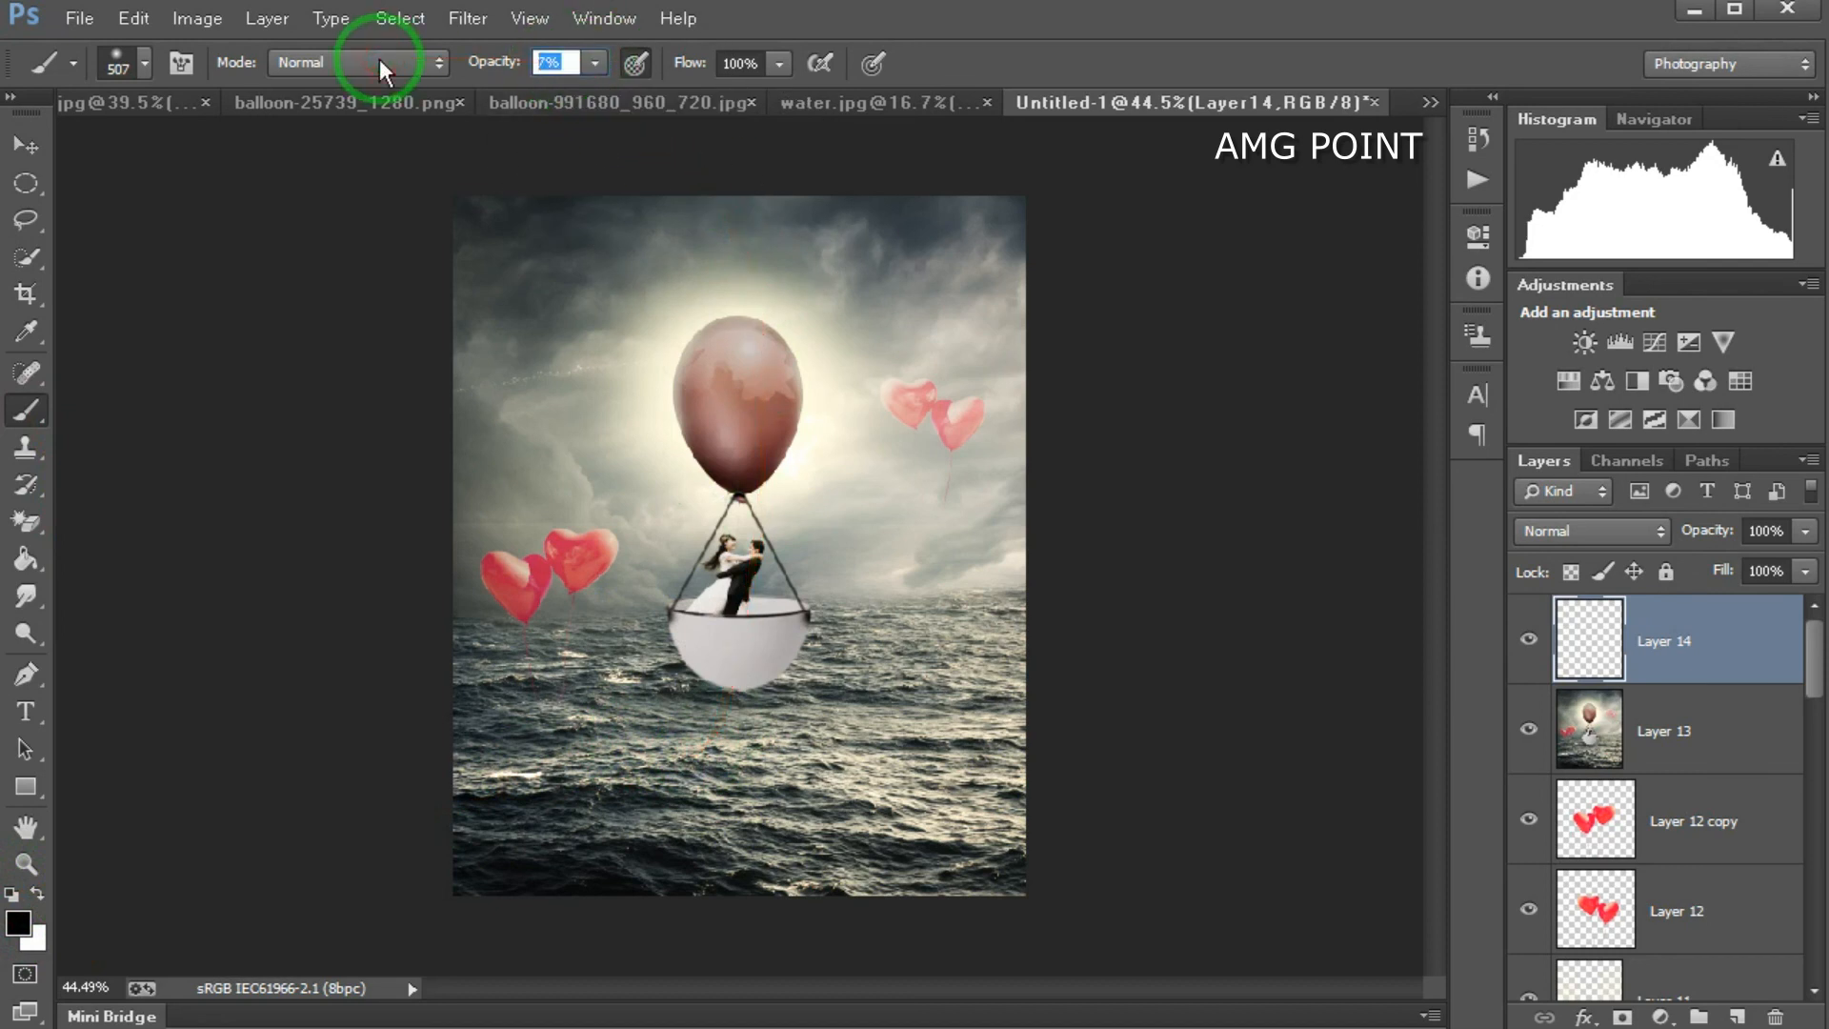
type("20")
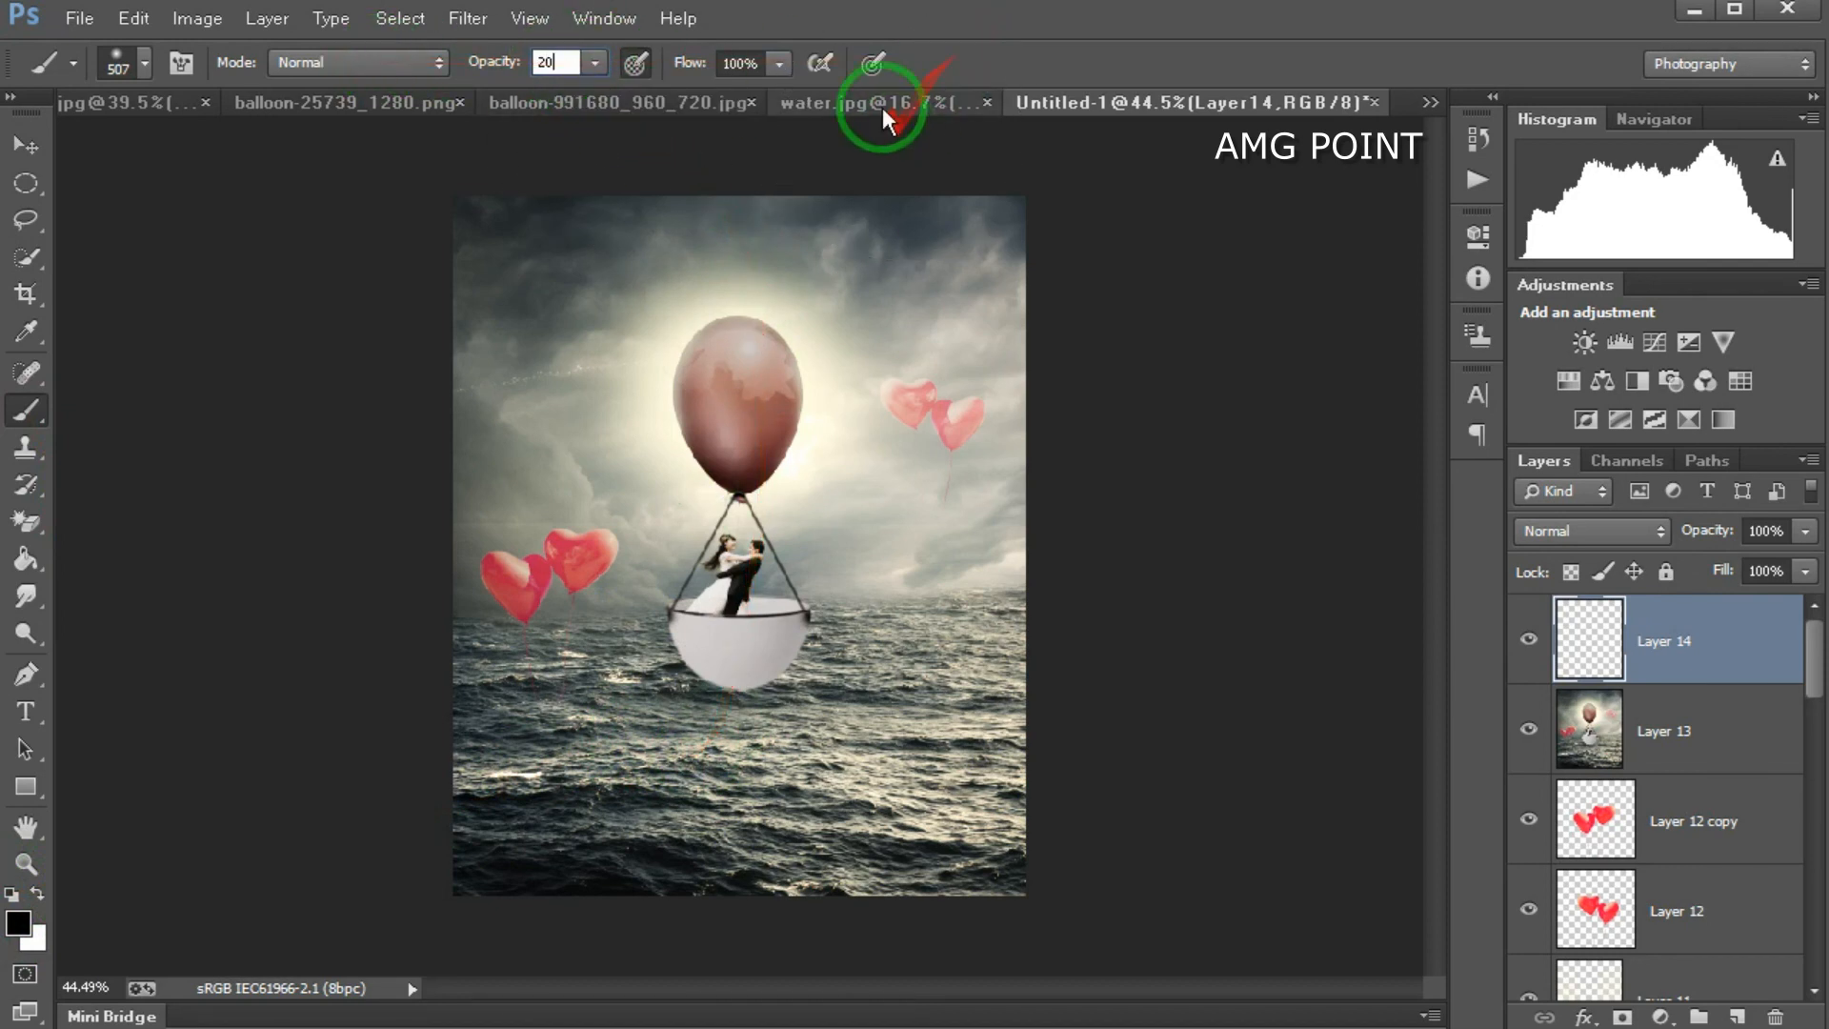
key("Return")
mouse_move(967, 890)
left_mouse_down()
mouse_move(1065, 852)
mouse_move(1078, 691)
mouse_move(886, 823)
mouse_move(635, 841)
mouse_move(542, 759)
mouse_move(393, 786)
mouse_move(1024, 735)
mouse_move(1101, 479)
mouse_move(891, 849)
mouse_move(445, 832)
mouse_move(410, 628)
mouse_move(282, 744)
mouse_move(825, 913)
mouse_move(611, 1000)
mouse_move(1564, 755)
left_mouse_up()
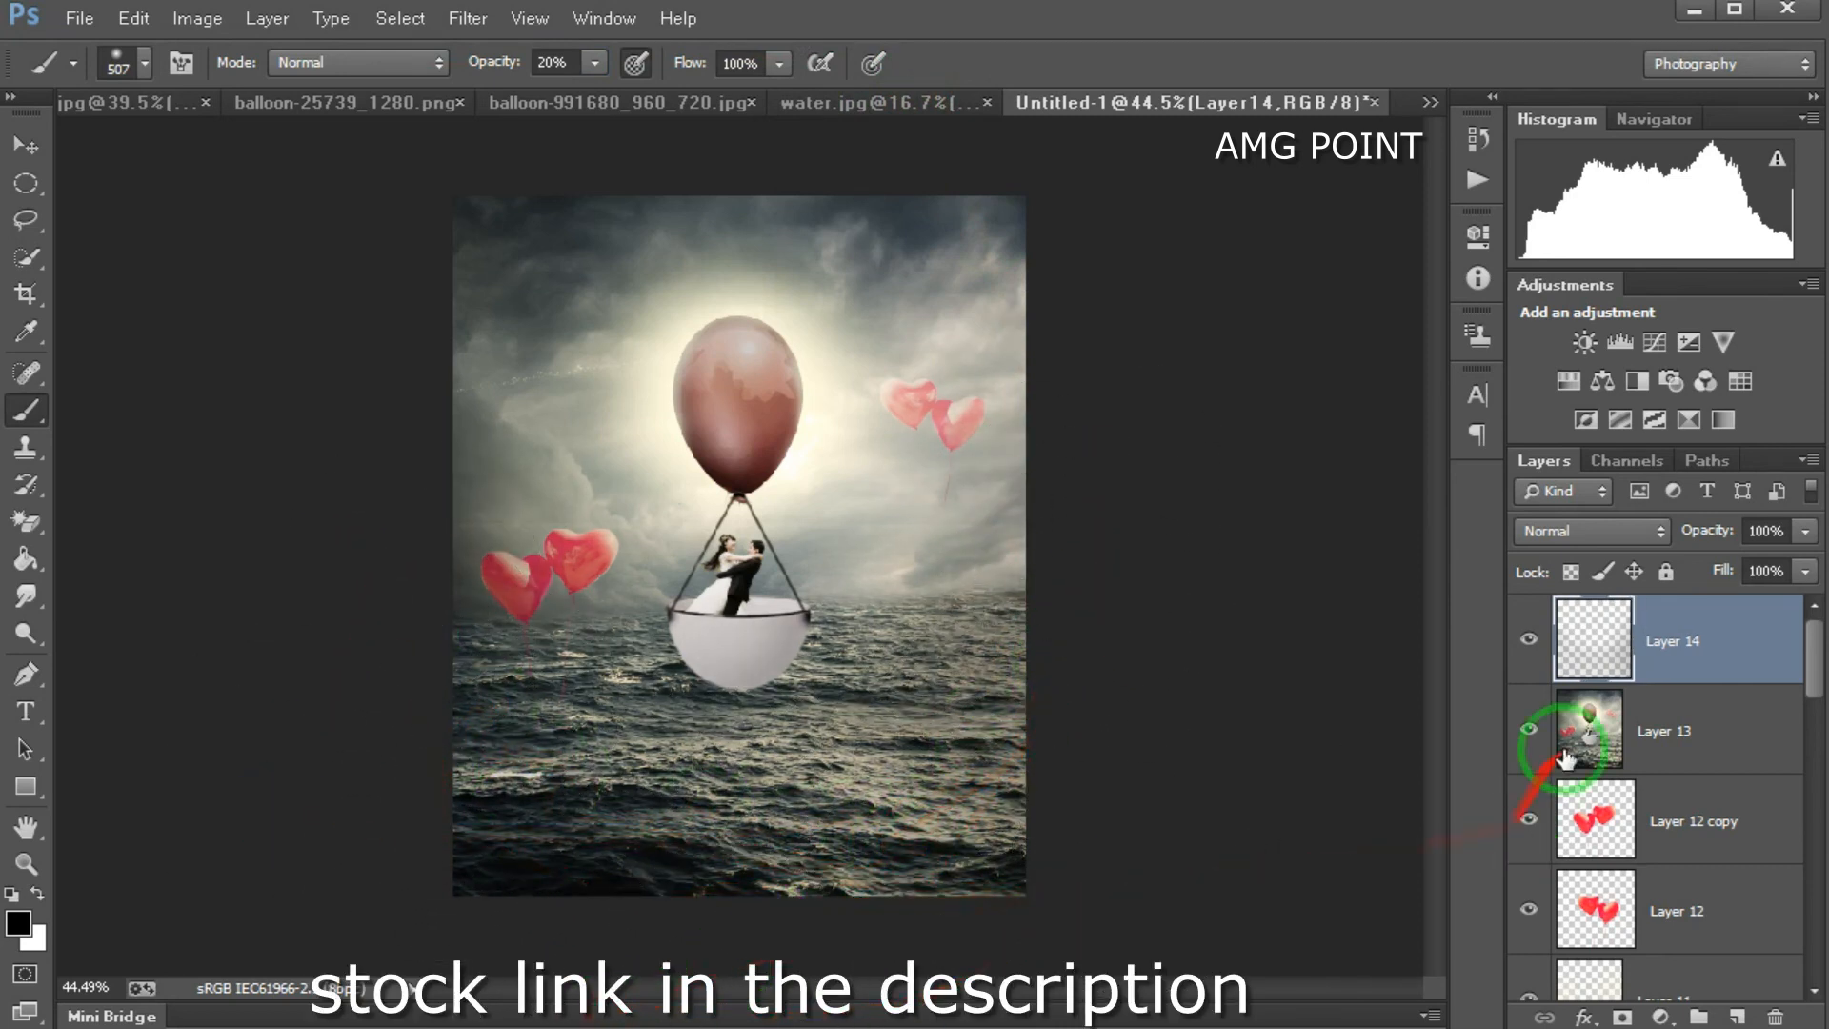
left_click(1531, 644)
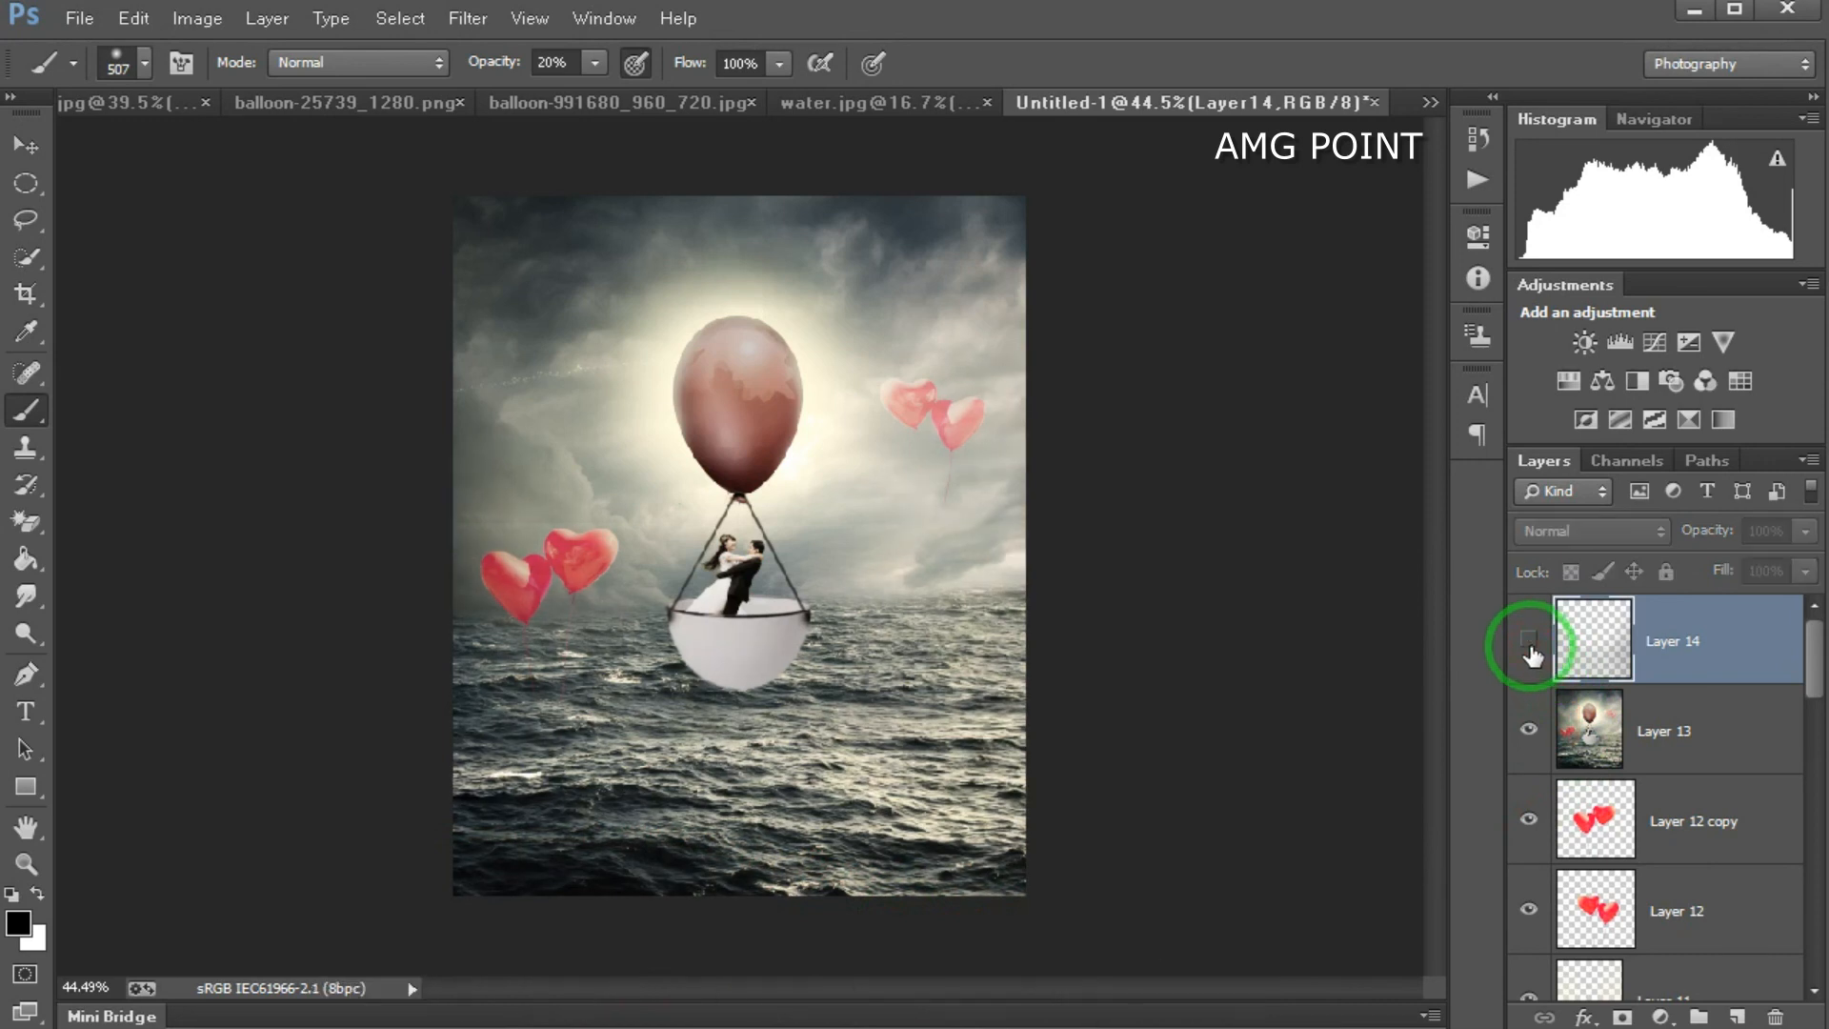
left_click(1529, 643)
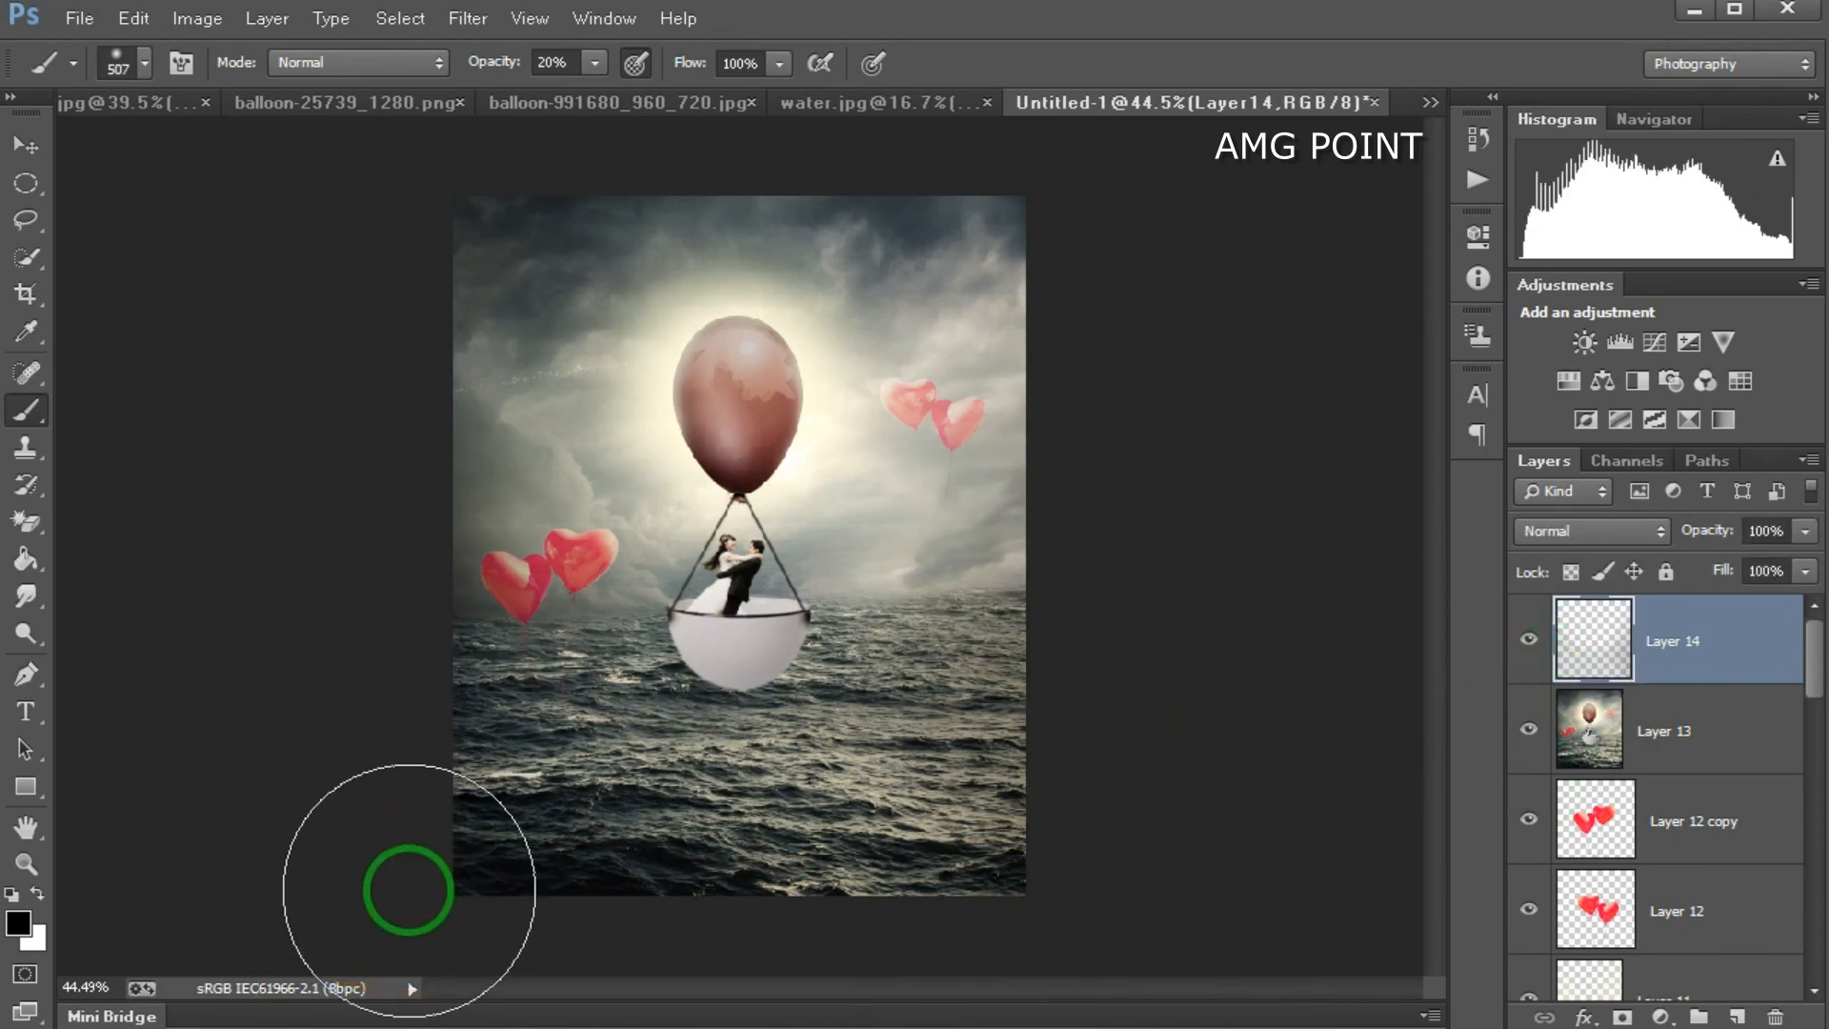
Step: Merge the black shading layer with the graded layer below it, Layer 13
left_click(1717, 721, "shift")
right_click(1711, 660)
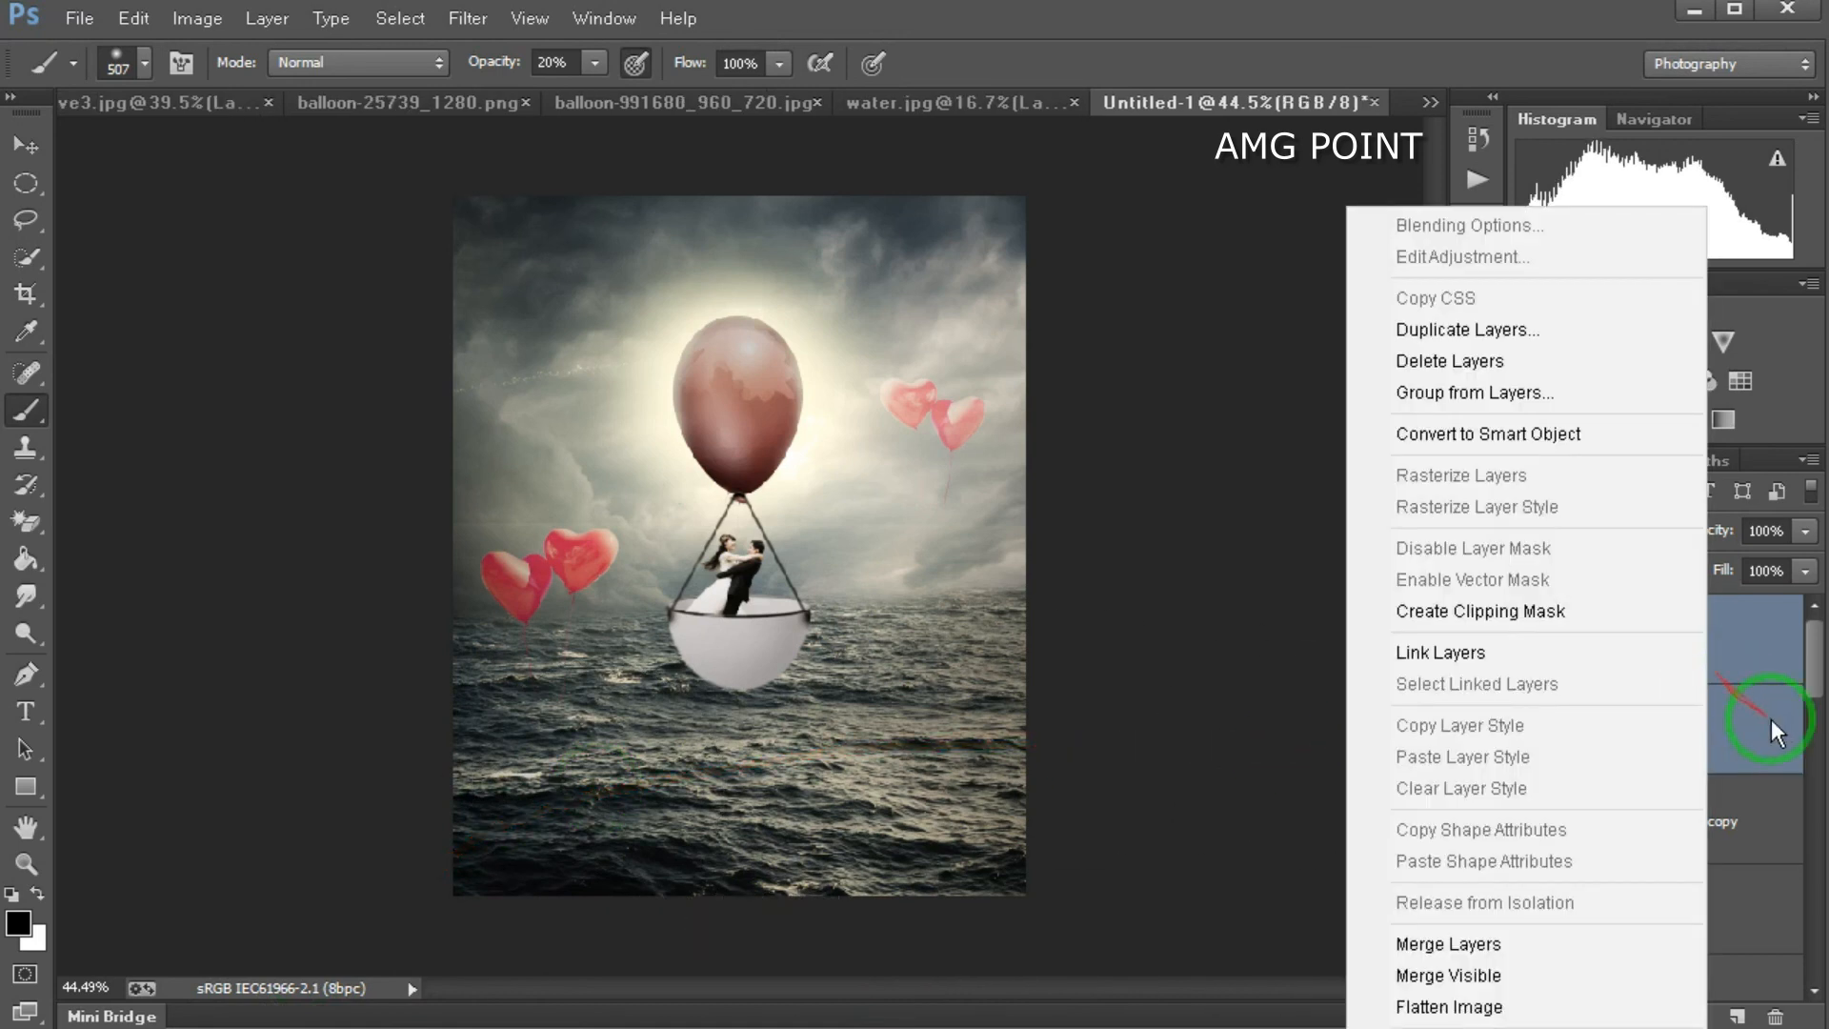
left_click(1756, 748)
key("ctrl+e")
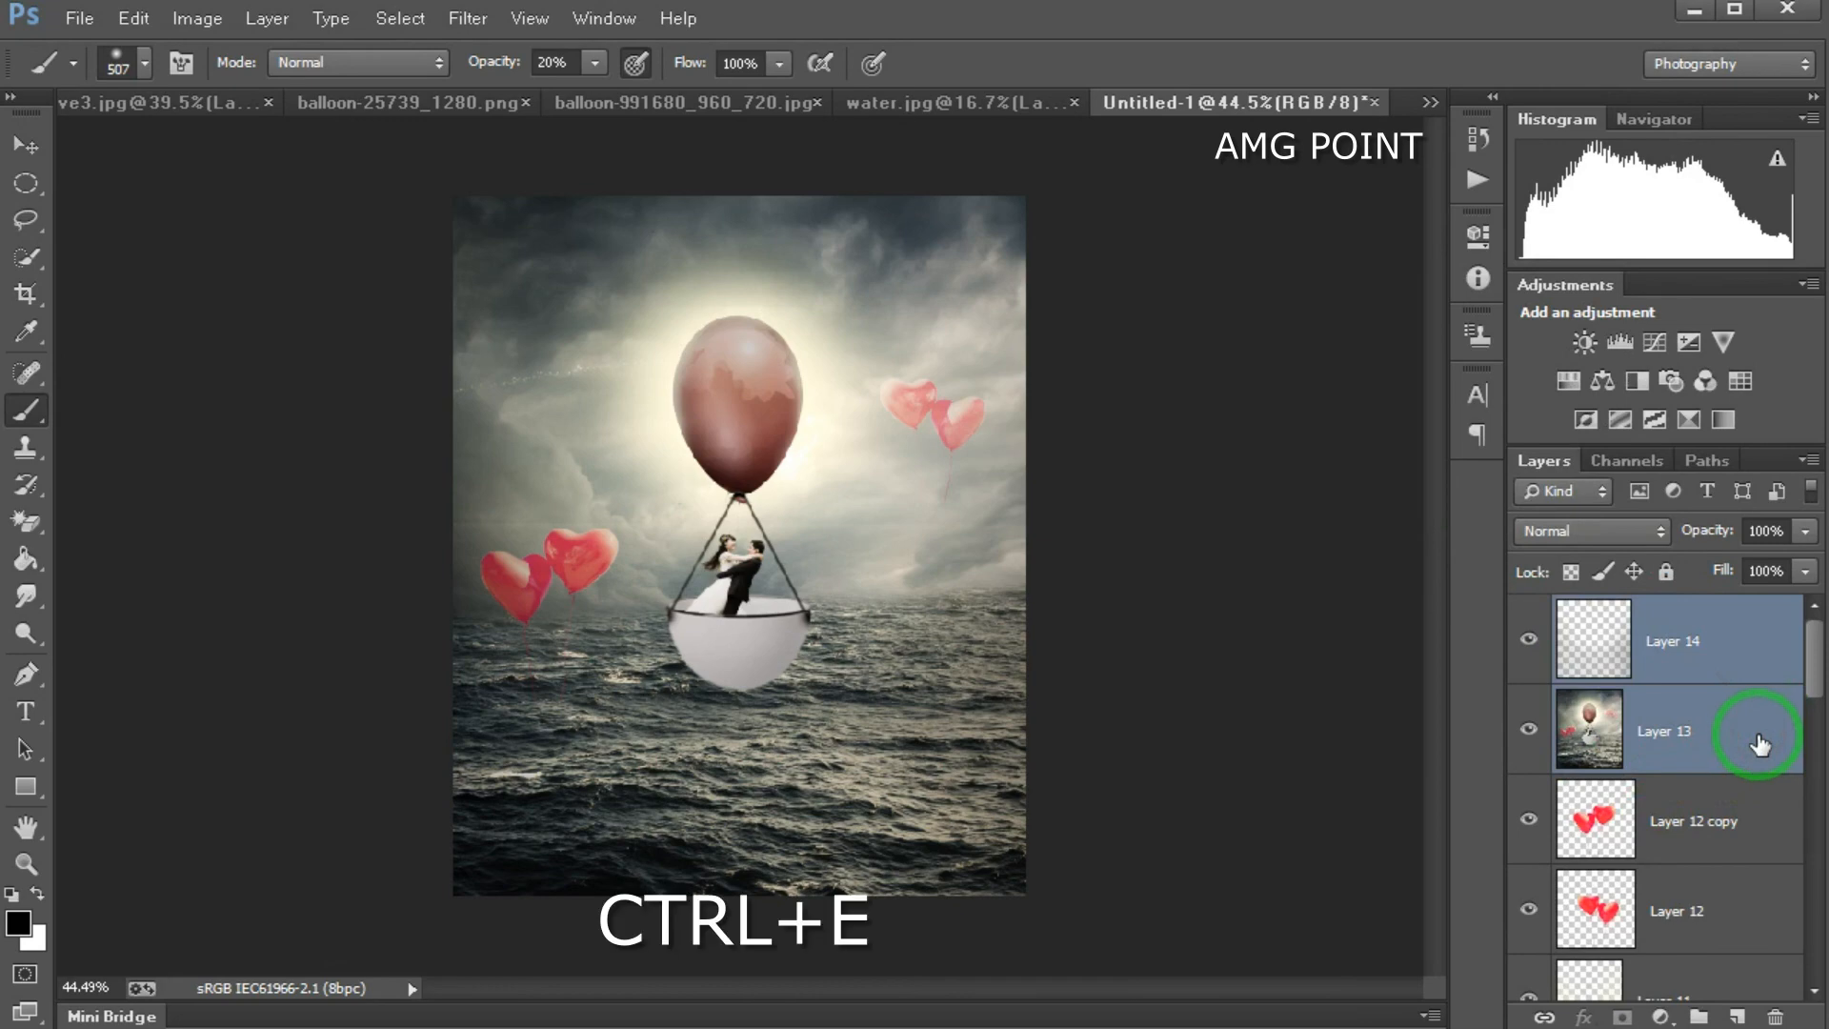